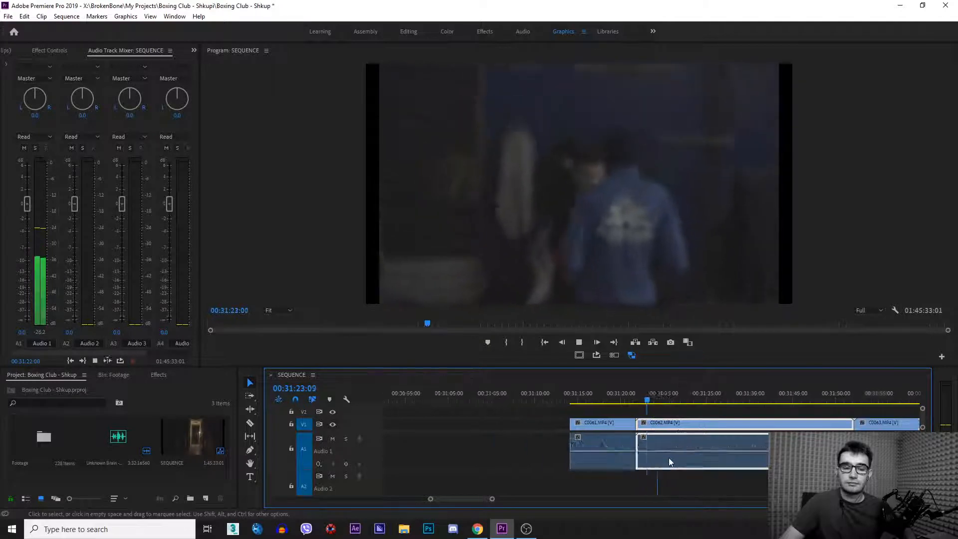
Split clip C0062 at 00:31:38:12 and delete the part before the cut
scroll(668, 457, "down", 4)
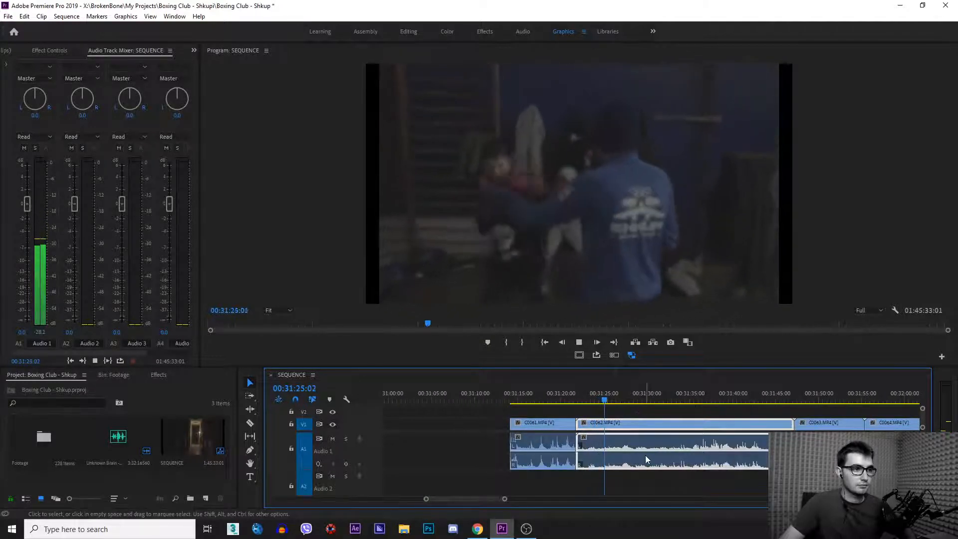
left_click(670, 399)
left_click(682, 401)
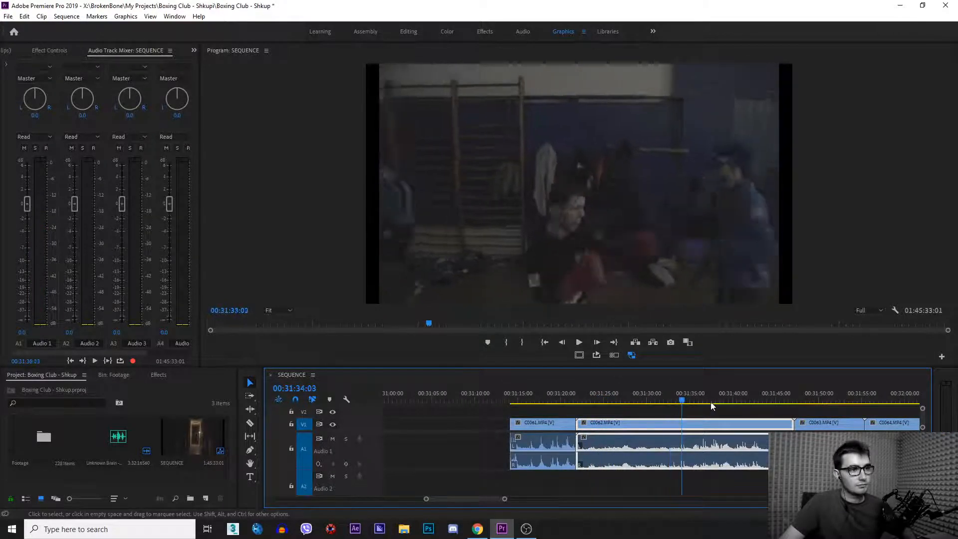
left_click_drag(762, 412, 778, 412)
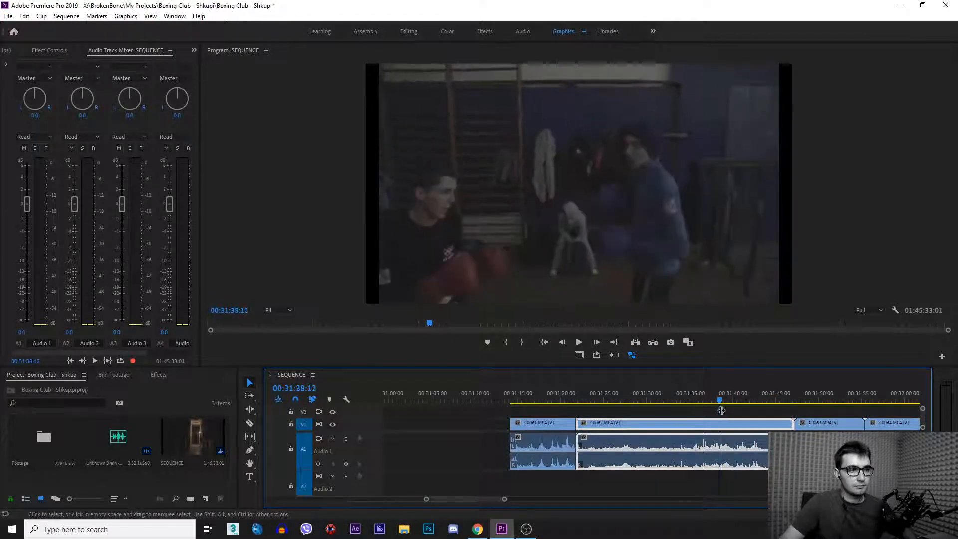
key("ctrl+k")
key("Delete")
key("space")
Cut off the end of clip C0062 from about 00:31:46 and the start of clip C0063 up to about 00:31:49
left_click(743, 433)
left_click_drag(741, 401, 815, 403)
key("ctrl+k")
key("Delete")
key("space")
left_click(792, 402)
key("Delete")
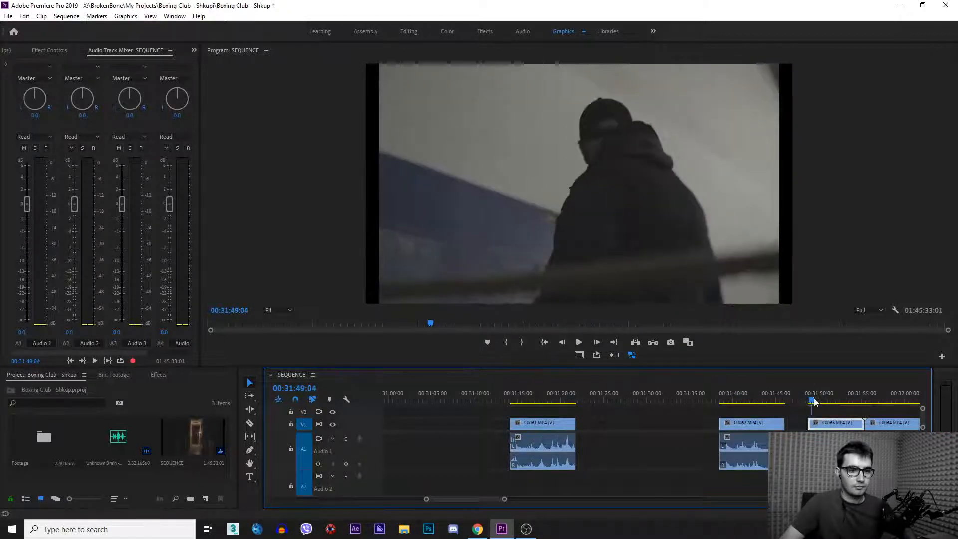
Play clip C0063, split it at about 00:31:52 and delete the remainder
key("space")
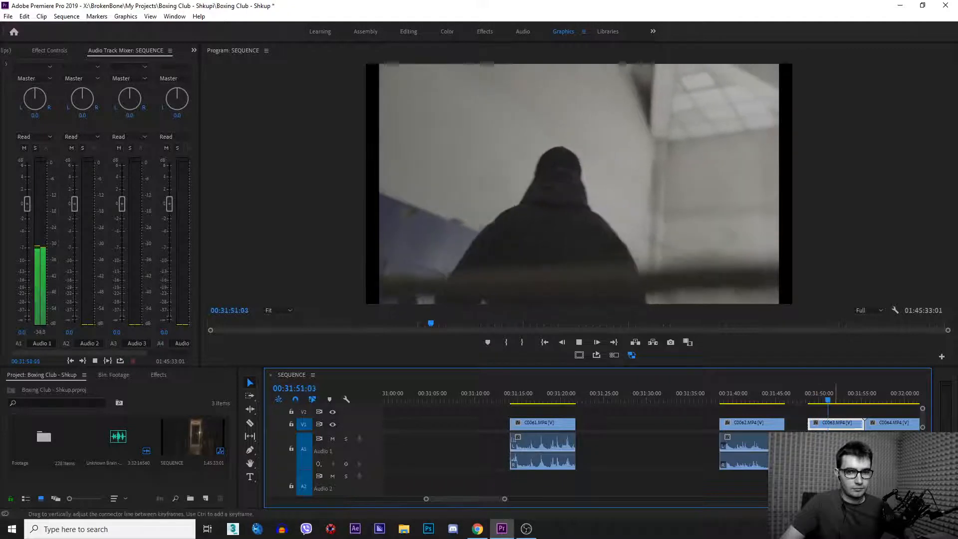
key("ctrl+k")
left_click(852, 422)
key("Delete")
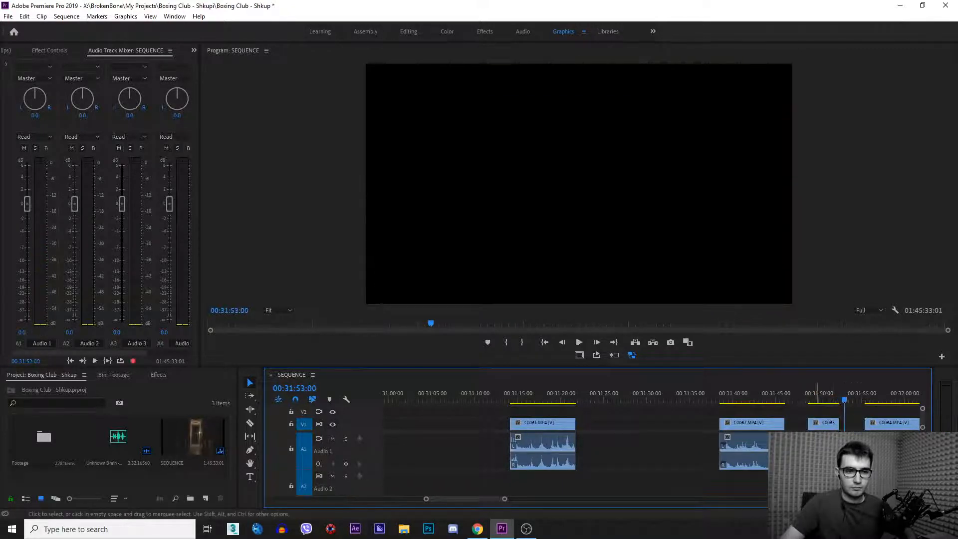
scroll(811, 416, "down", 5)
left_click(760, 428)
key("Delete")
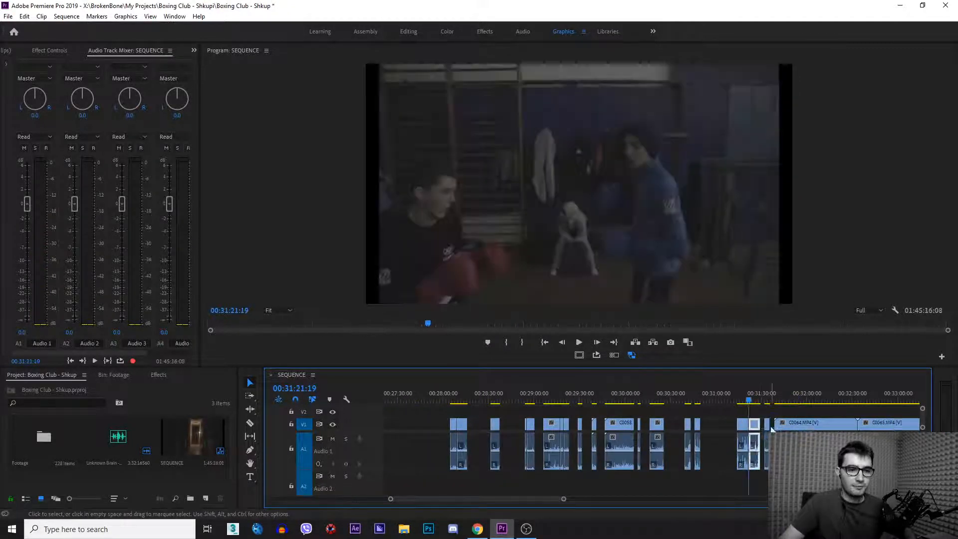
key("ctrl+z")
Copy the trimmed clips between about 00:28:00 and 00:32:00 and paste them past the sequence's end, at about 01:51:00
scroll(756, 442, "down", 8)
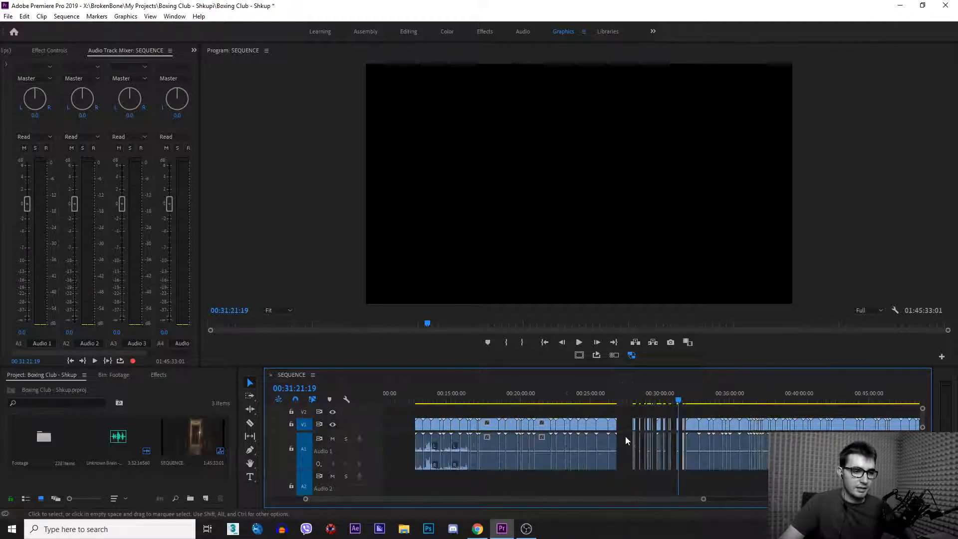
scroll(662, 435, "up", 4)
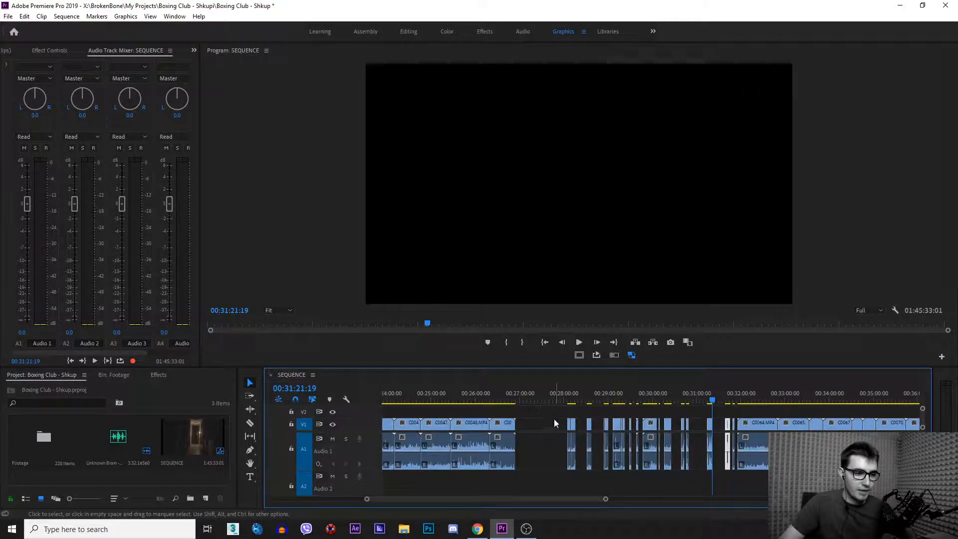
left_click_drag(552, 418, 736, 456)
scroll(599, 465, "down", 8)
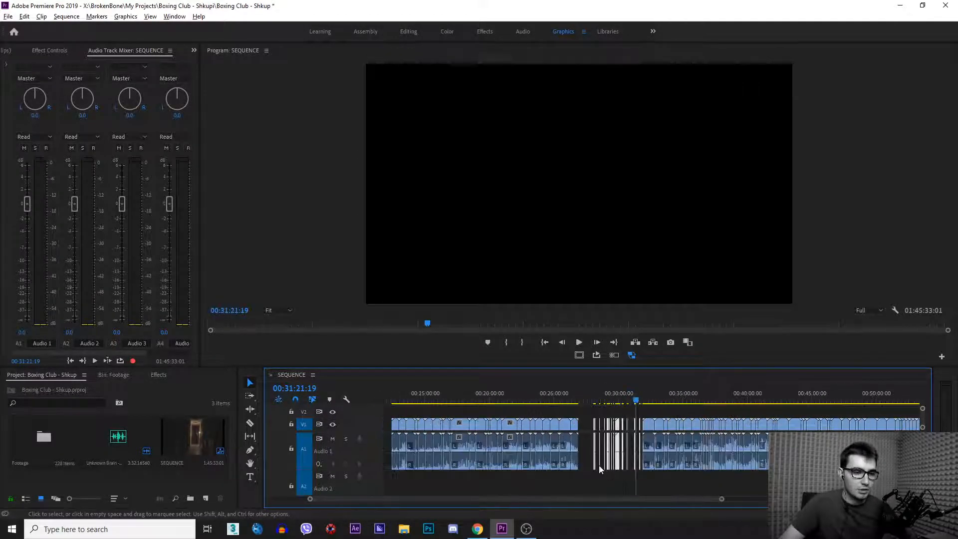
left_click(448, 394)
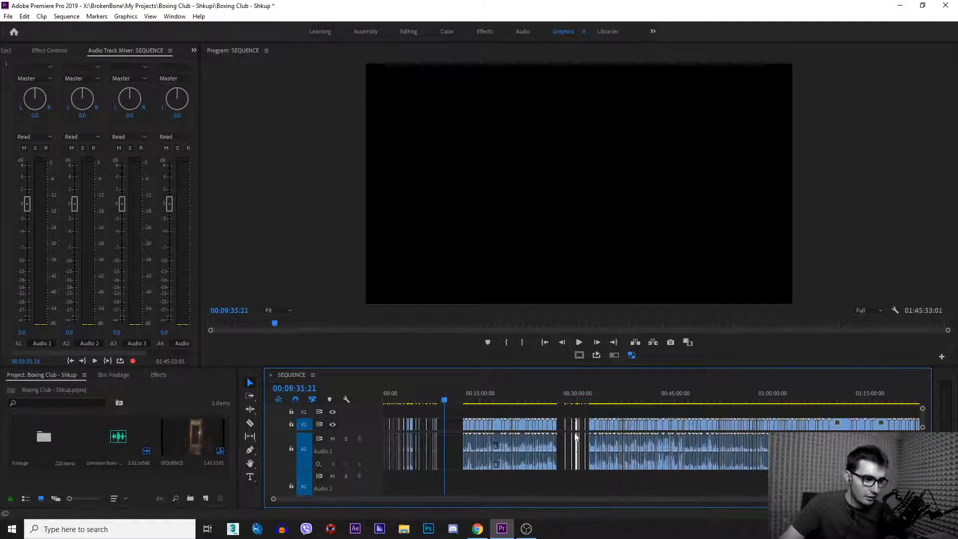
scroll(698, 439, "down", 2)
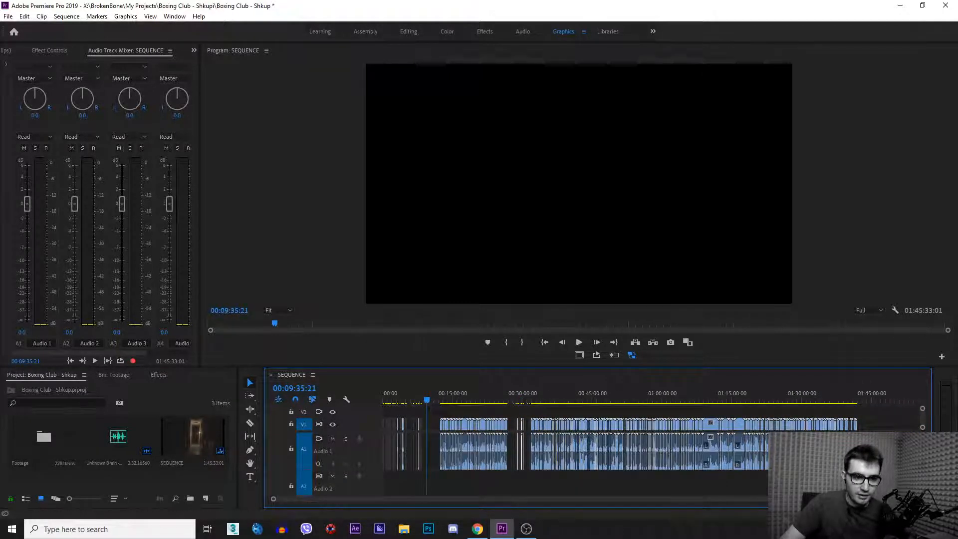
left_click(917, 399)
key("ctrl+v")
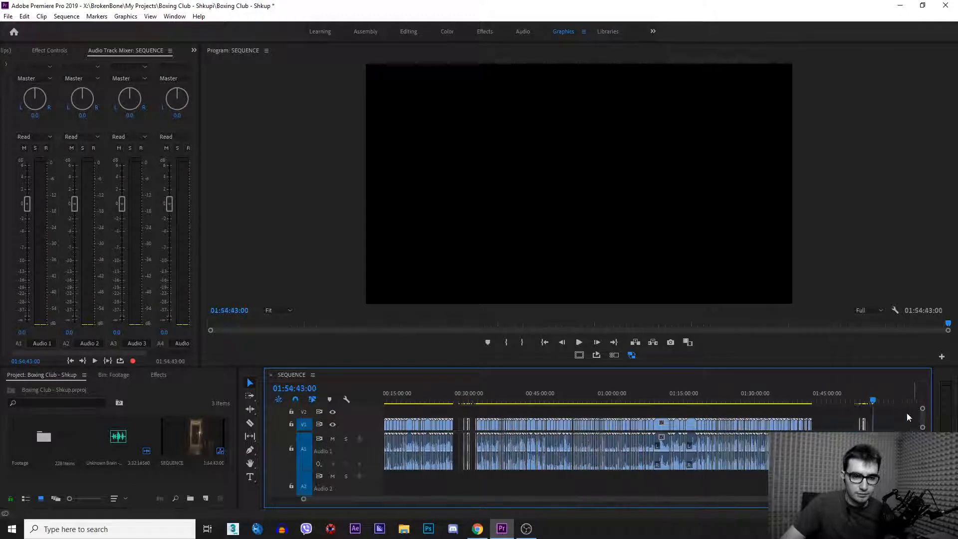
Copy the trimmed clips near the sequence's start and paste them beyond the first pasted group, at about 02:02:40
left_click_drag(560, 499, 372, 497)
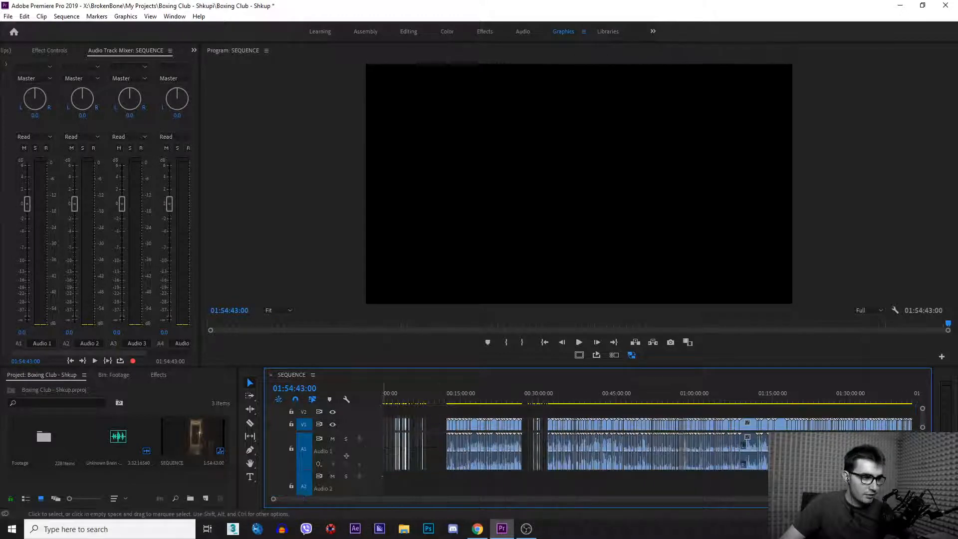
scroll(526, 467, "down", 3)
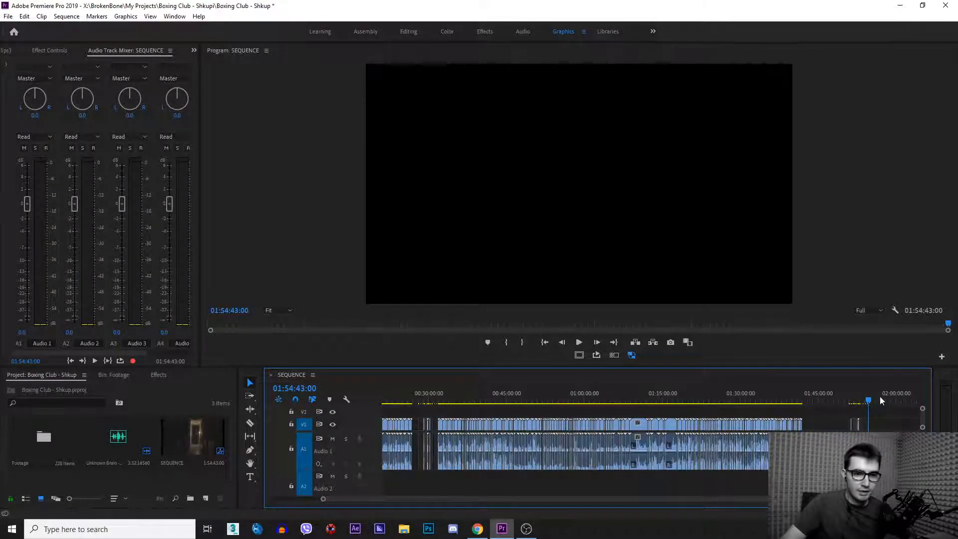
key("ctrl+v")
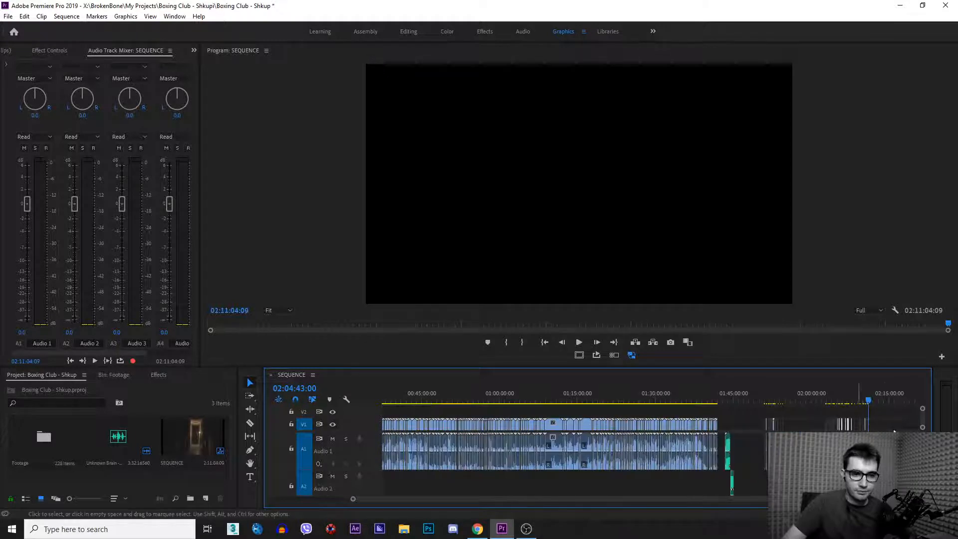
Cut the pasted clip group at about 01:51:00 and paste it after the other group, at about 02:15:00
left_click_drag(897, 420, 807, 450)
scroll(818, 452, "up", 4)
left_click_drag(705, 424, 576, 463)
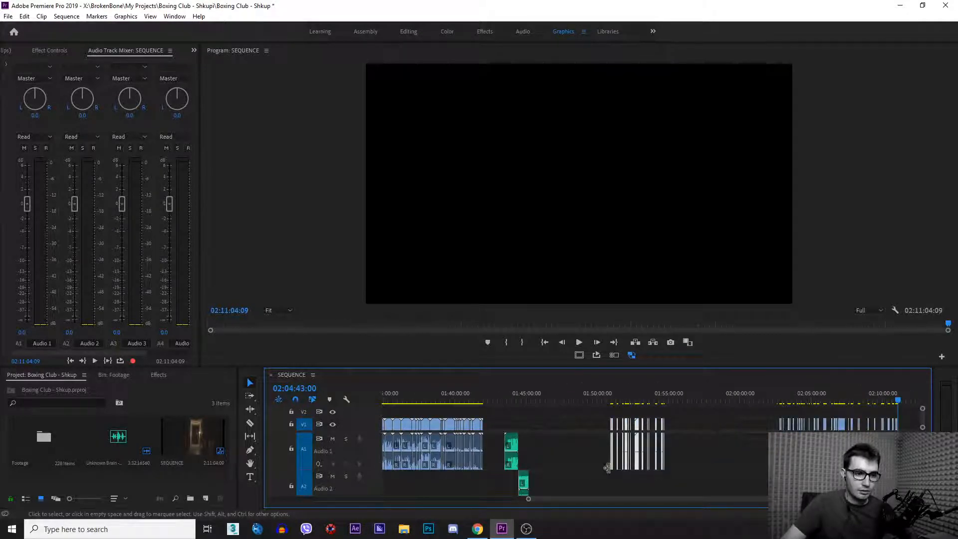
key("Delete")
scroll(740, 462, "down", 3)
left_click(835, 397)
key("ctrl+v")
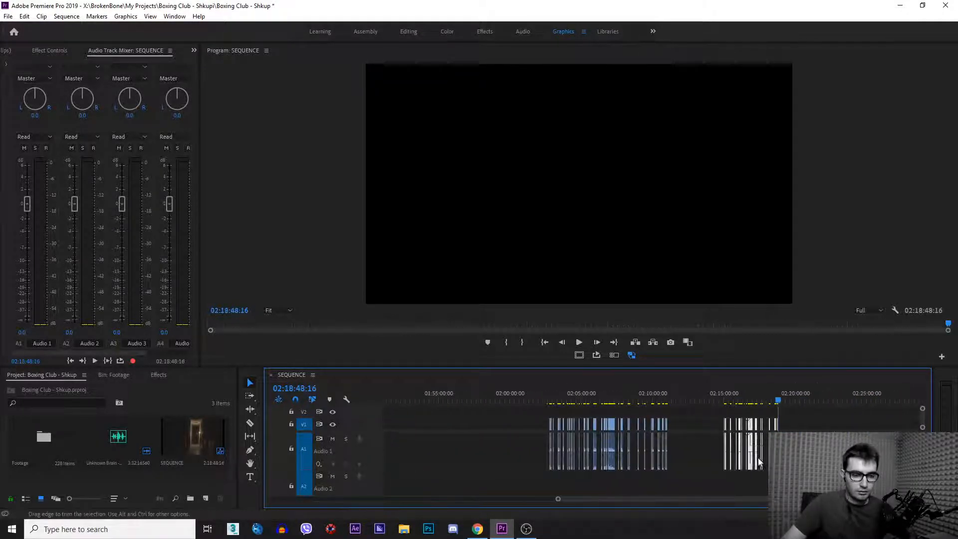
Ripple delete the gap between the two pasted clip groups
left_click(677, 430)
right_click(698, 424)
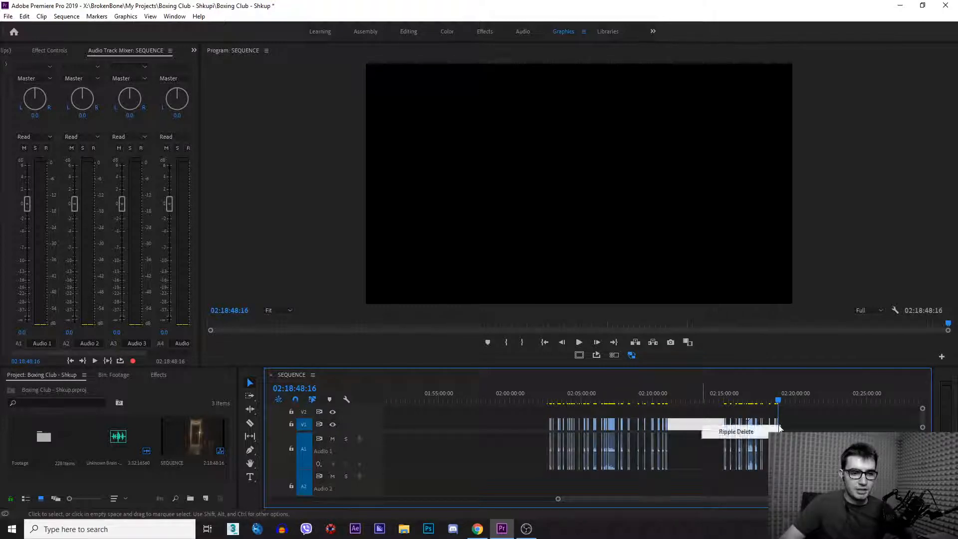
left_click(735, 431)
left_click_drag(726, 430, 630, 495)
left_click(696, 468)
Maximize the timeline and duplicate the three green audio clips to about 01:57:30, ahead of the pasted clips
scroll(695, 467, "down", 3)
key("grave")
left_click_drag(708, 190, 633, 356)
left_click_drag(672, 203, 651, 295)
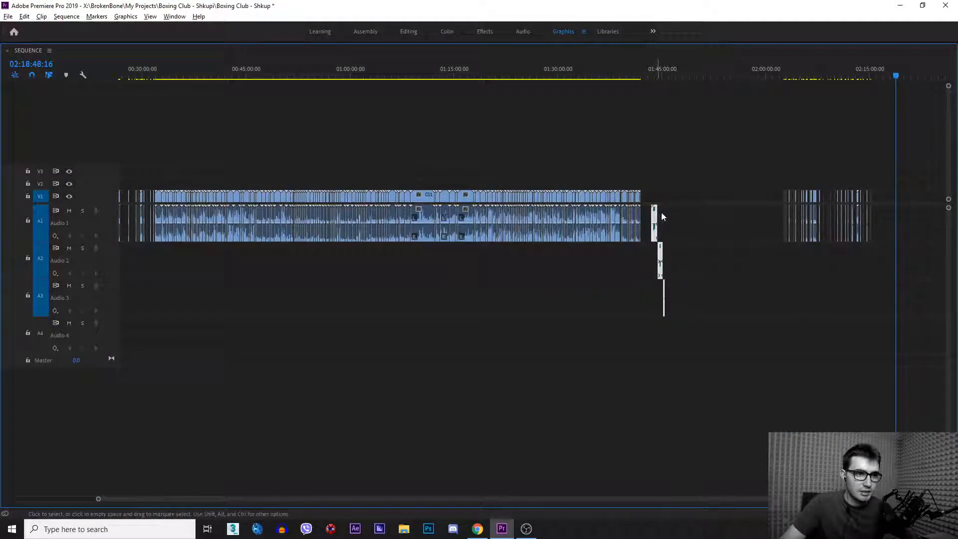
left_click_drag(655, 218, 754, 223, "alt")
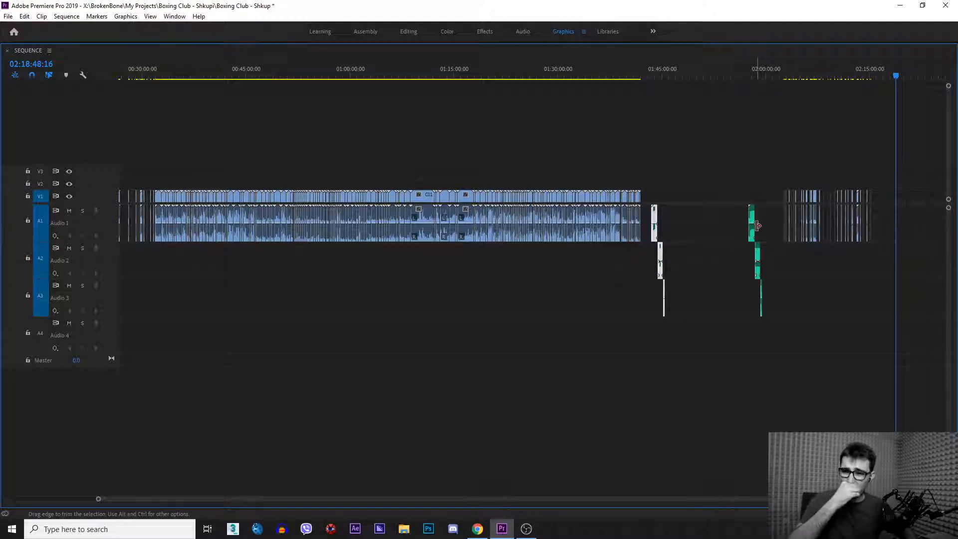
Deselect the duplicated audio clips and save the project
key("alt+Tab")
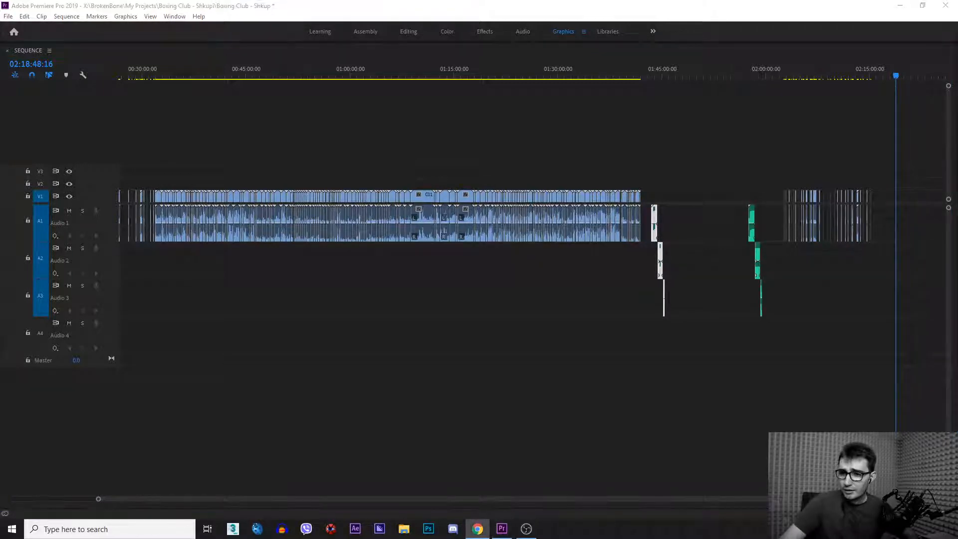
left_click(726, 257)
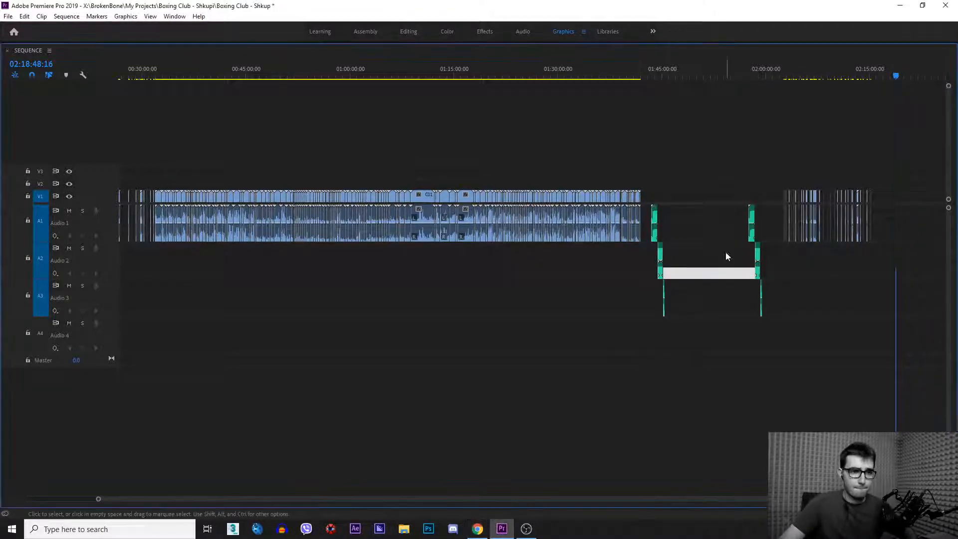
key("ctrl+s")
Unlink video and audio on all the gathered clips and delete their audio
scroll(891, 259, "up", 5)
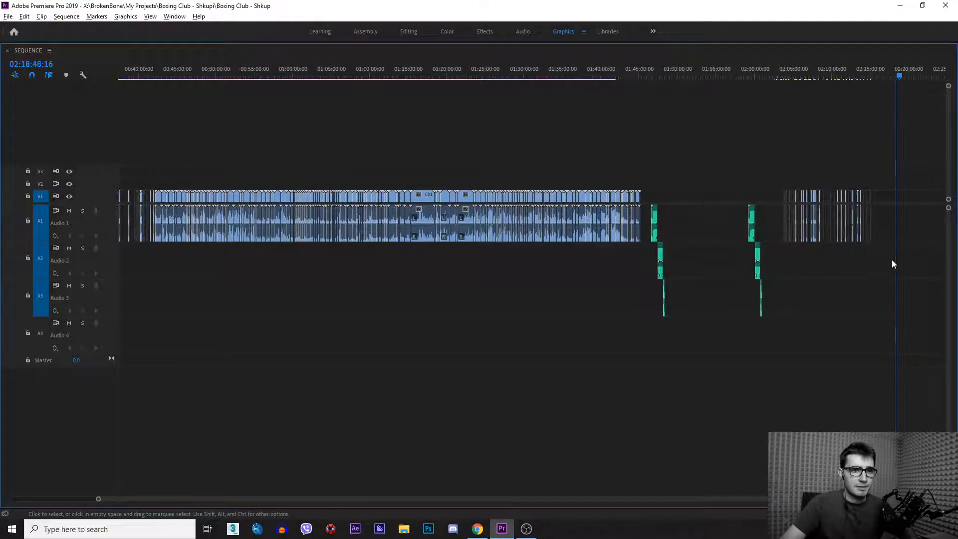
scroll(695, 244, "down", 3)
left_click_drag(704, 166, 268, 244)
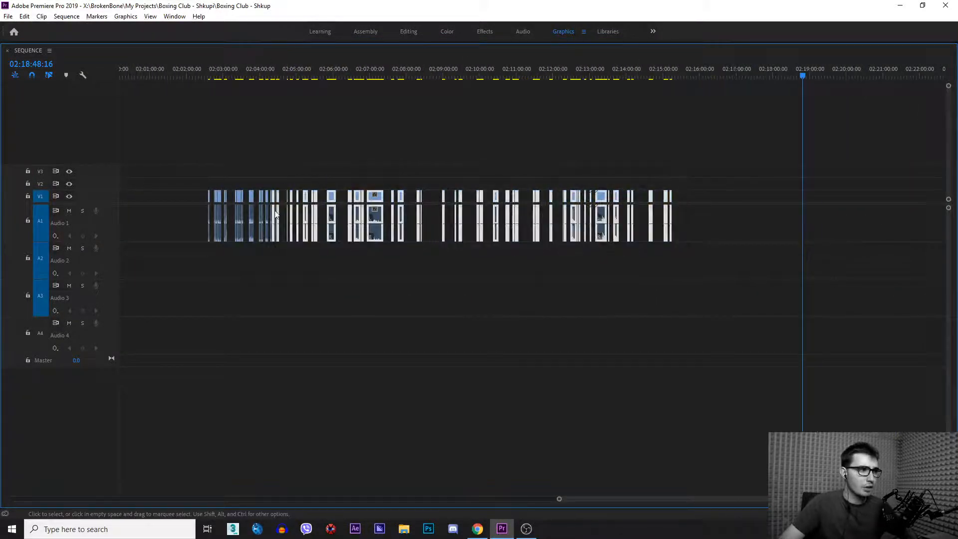
right_click(565, 199)
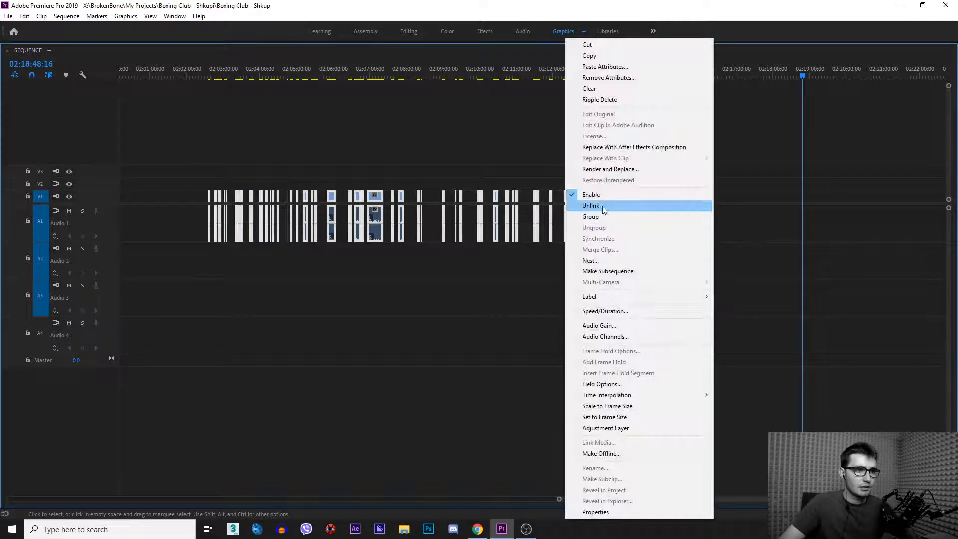
left_click(604, 206)
left_click_drag(771, 288, 171, 233)
key("Delete")
Move the three duplicated audio clips closer to the gathered video clips, starting at about 02:01:00
scroll(480, 269, "up", 6)
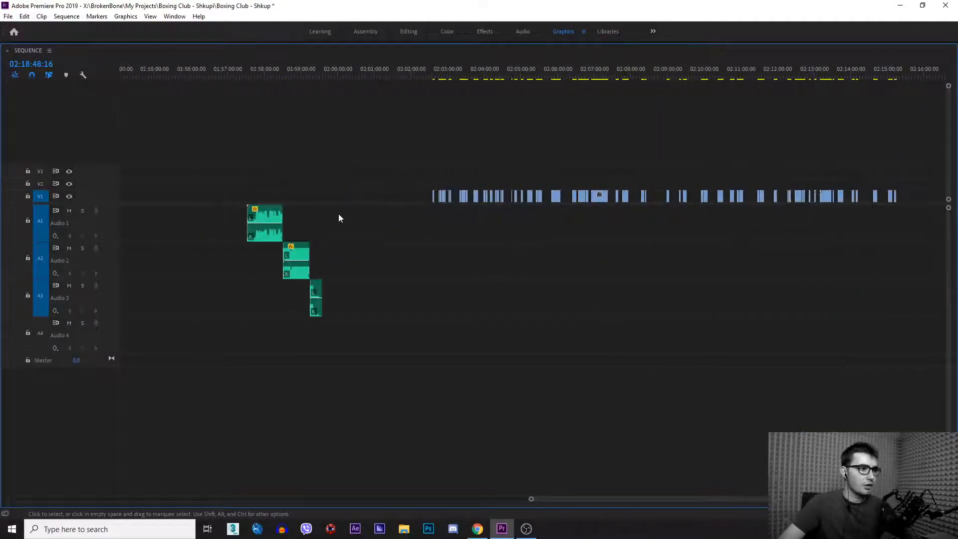
left_click(270, 231)
left_click_drag(398, 230, 399, 232)
left_click_drag(491, 267, 415, 321)
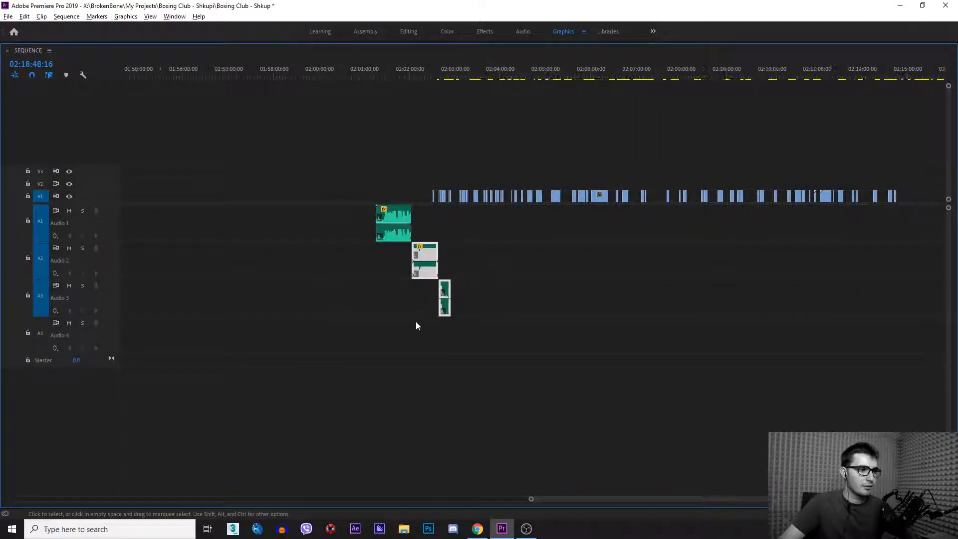
scroll(412, 319, "up", 5)
scroll(394, 307, "up", 2)
Duplicate the Audio 2 music clip further along its track, starting at about 02:03:48
left_click(405, 218)
left_click(511, 283)
left_click_drag(521, 265, 776, 260)
scroll(774, 259, "down", 3)
left_click(648, 65)
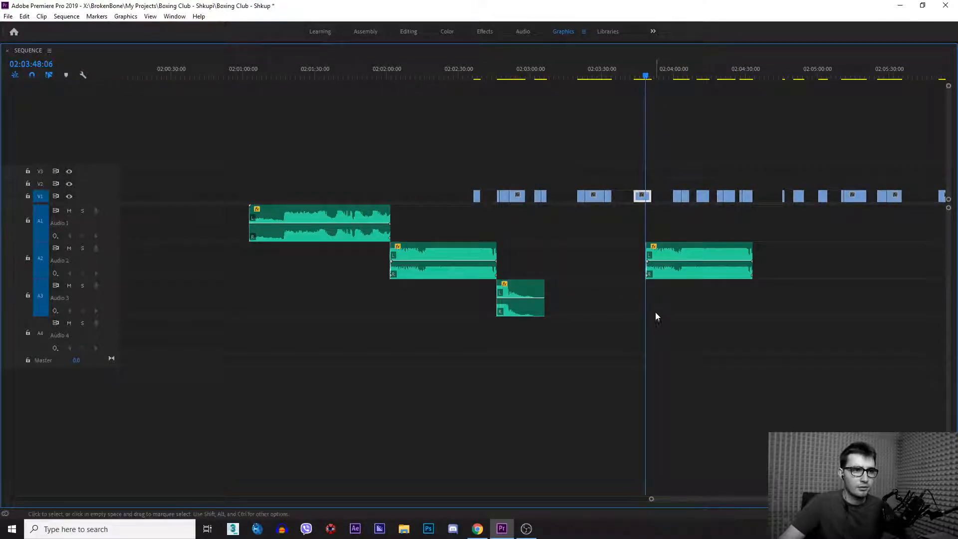
Restore the normal panel layout, briefly preview playback from the newly duplicated Audio 2 clip's start and save the project
key("grave")
key("space")
key("space")
scroll(583, 448, "up", 4)
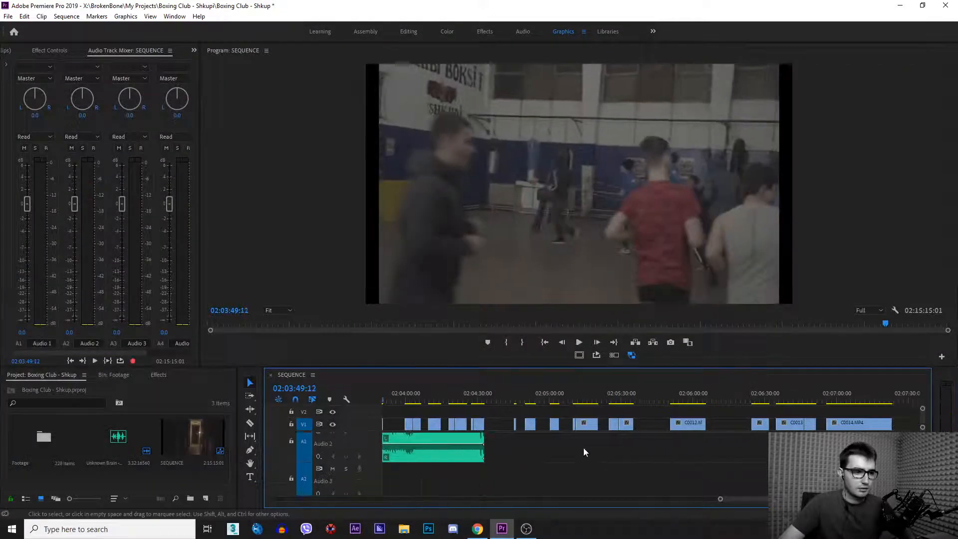
scroll(615, 463, "down", 5)
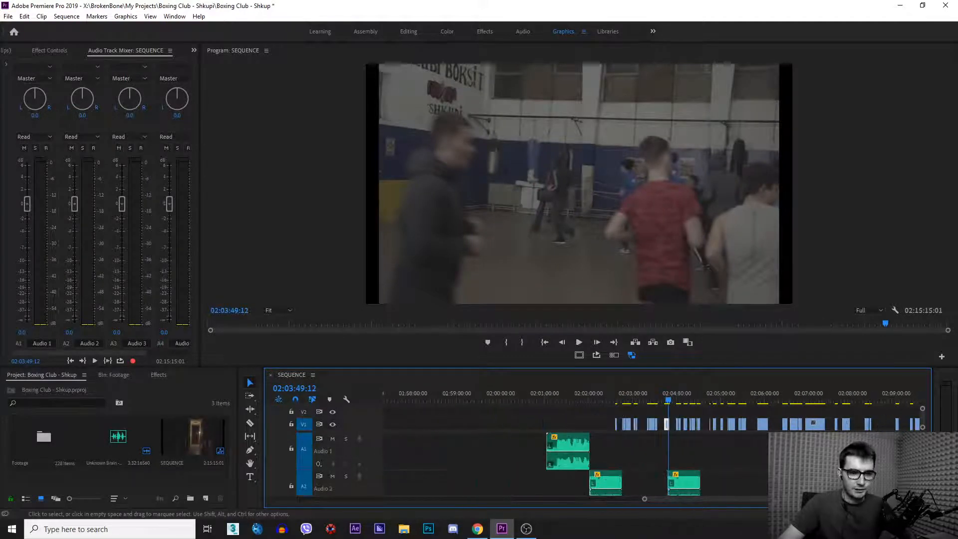
scroll(779, 449, "down", 1)
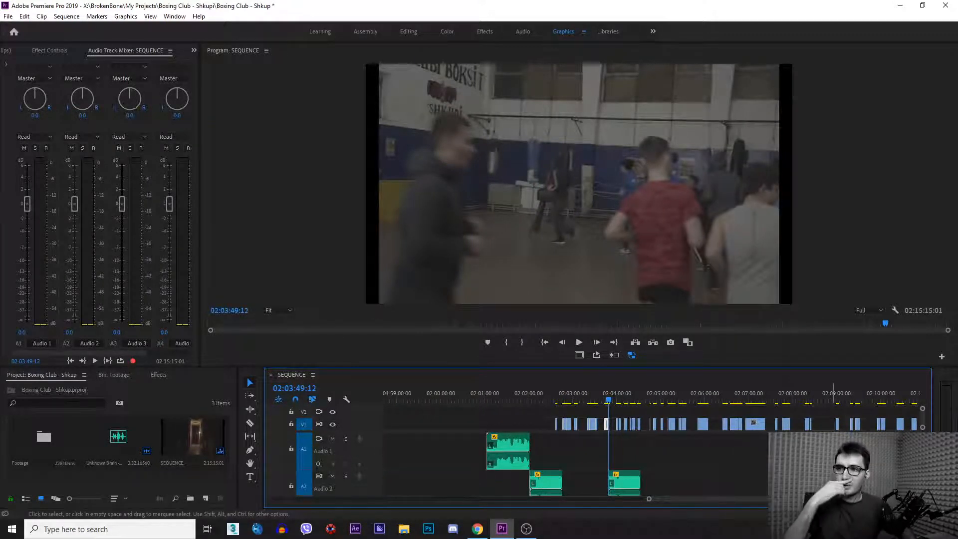
key("ctrl+s")
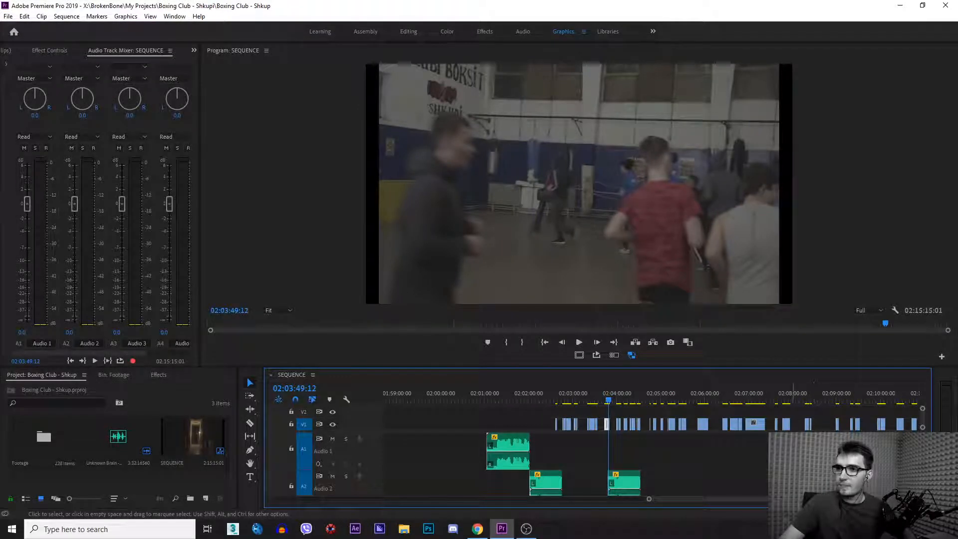
scroll(581, 444, "up", 2)
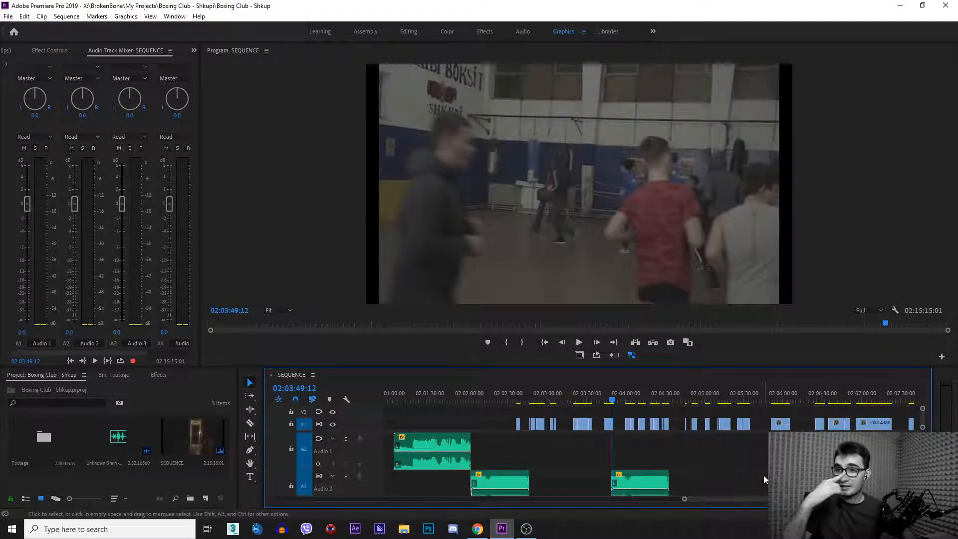
key("ctrl+s")
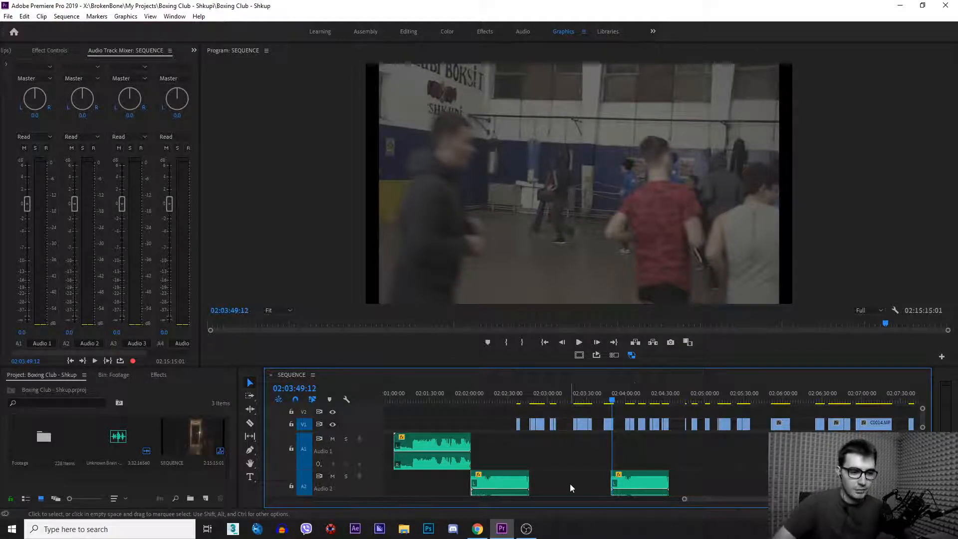
Shift all the gathered video clips later on the V1 track so they start at about 02:06:28, and save the project
left_click(585, 480)
left_click(586, 479)
left_click(589, 481)
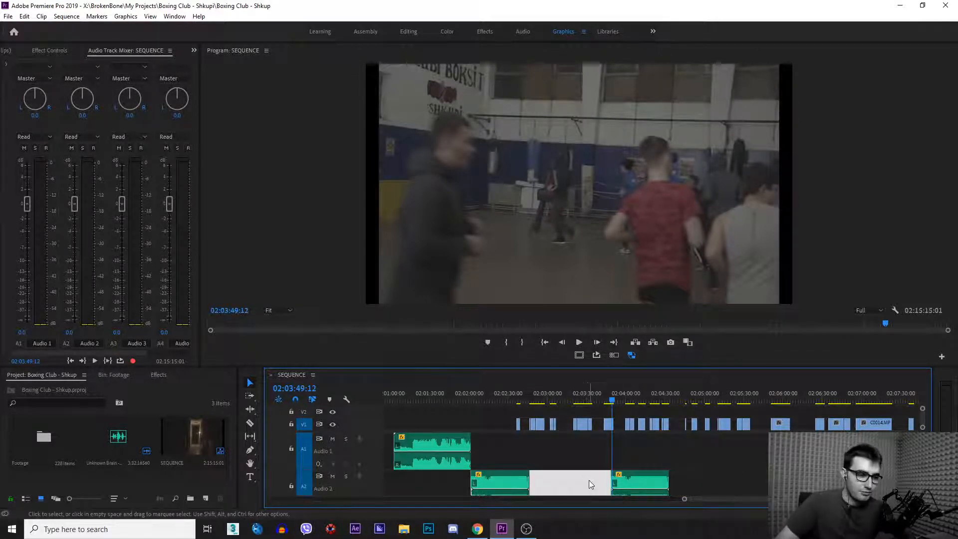
left_click(519, 435)
scroll(703, 451, "down", 6)
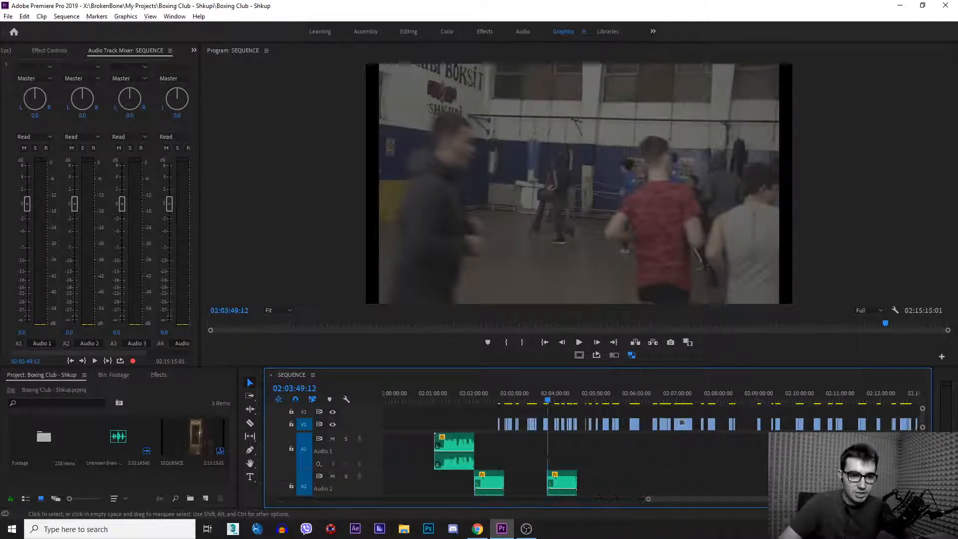
left_click_drag(879, 416, 647, 431)
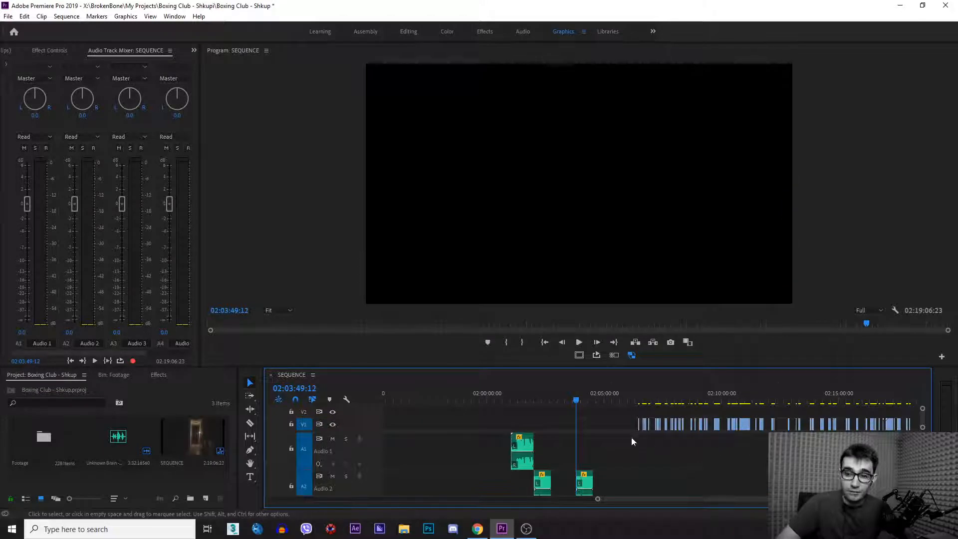
left_click(585, 480)
key("ctrl+s")
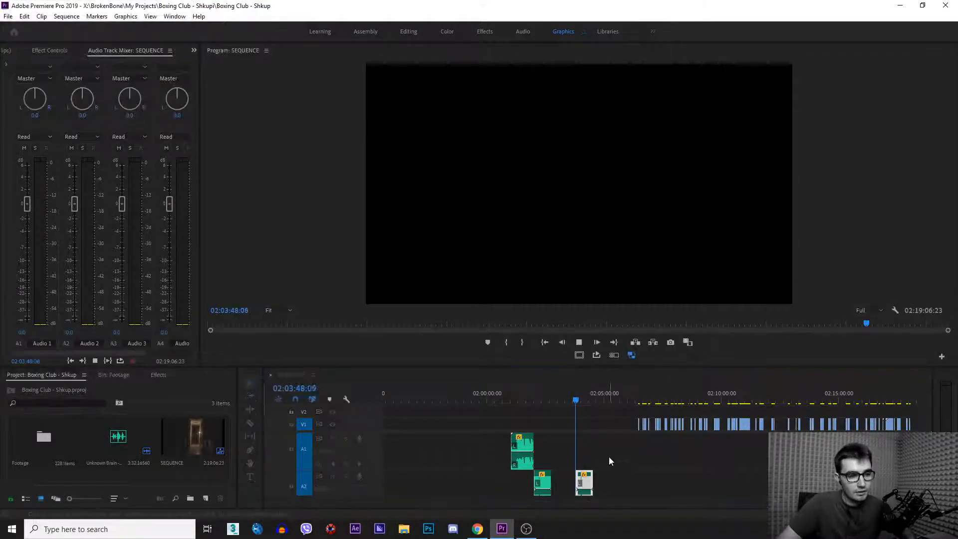
Preview the dark corridor clip at about 02:06:28 and check the group shot at about 02:06:38
key("space")
key("=")
left_click(711, 396)
left_click(711, 425)
key("space")
key("=")
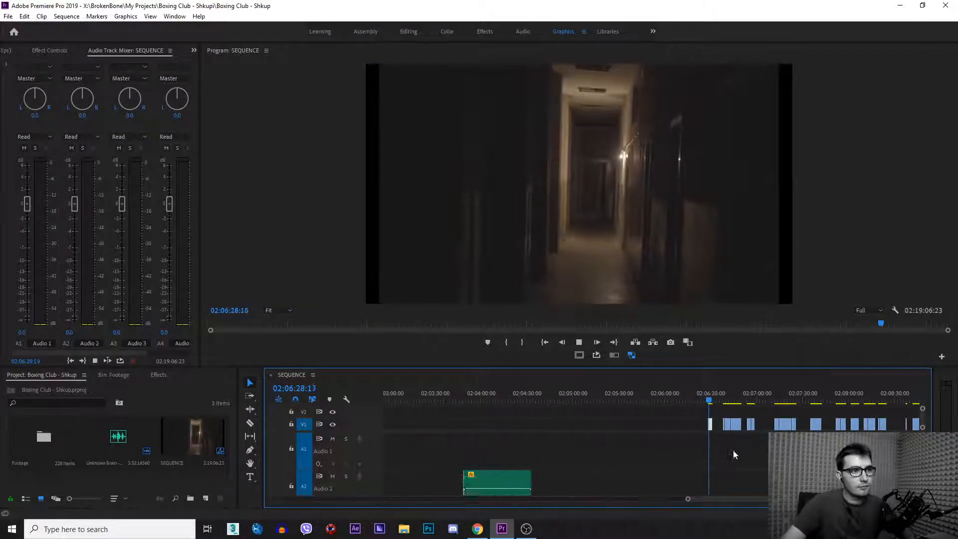
left_click(724, 403)
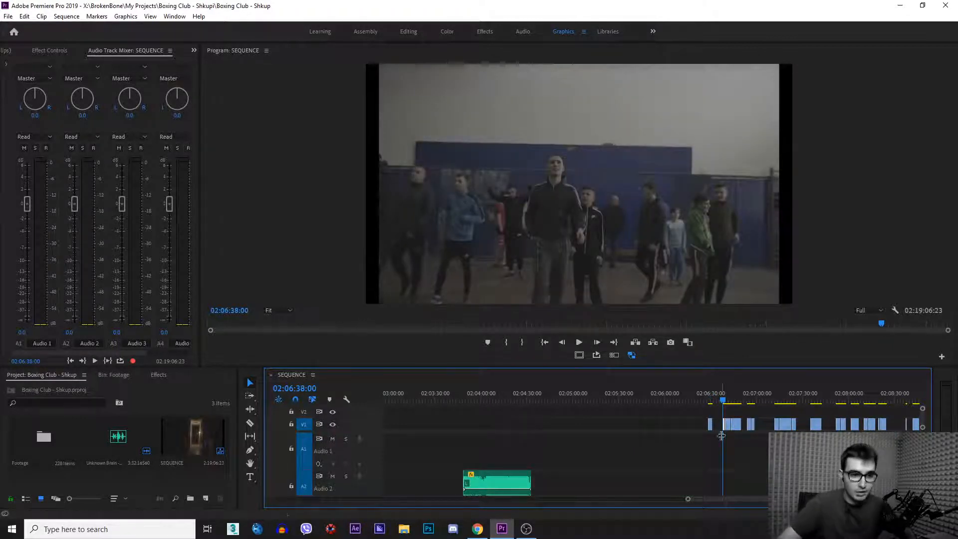
Move the dark corridor clip to the start of the Audio 1 music, at about 02:01:03
scroll(619, 453, "up", 3)
scroll(617, 453, "down", 1)
scroll(617, 453, "up", 2)
left_click(438, 398)
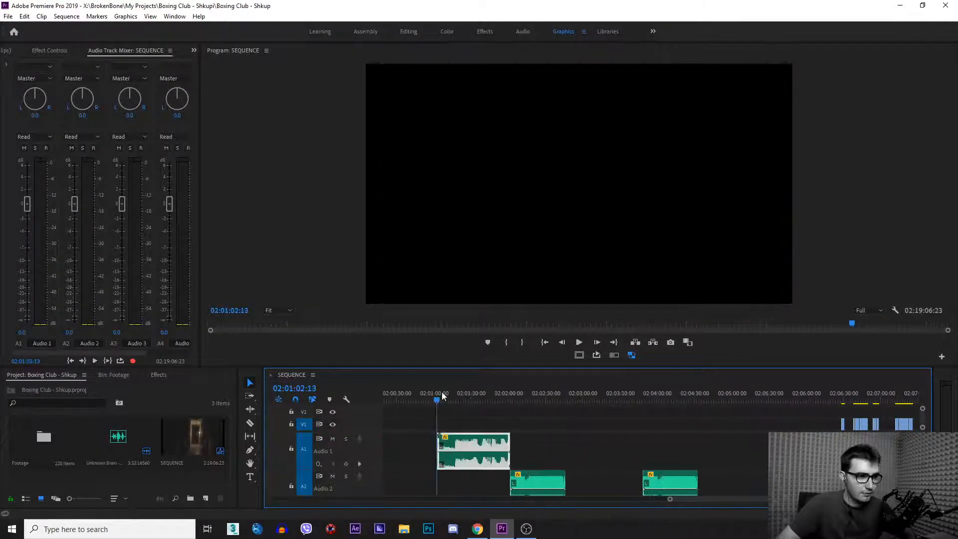
key("space")
key("space")
left_click_drag(843, 425, 440, 424)
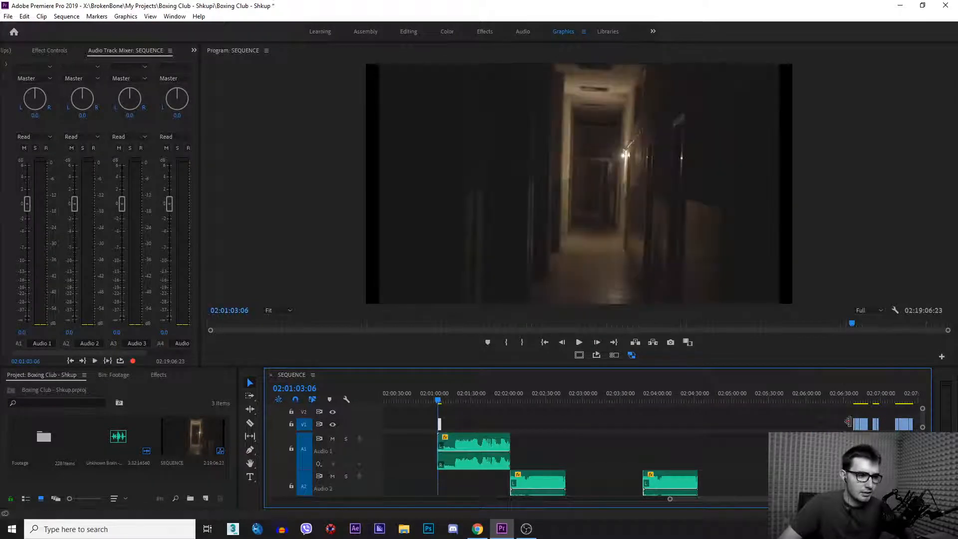
Move the next three clip groups to about 02:02:48, shift the remaining gathered clips about three minutes earlier and save the project
left_click_drag(904, 424, 619, 425)
left_click(682, 420)
key("minus")
key("minus")
scroll(594, 449, "down", 5)
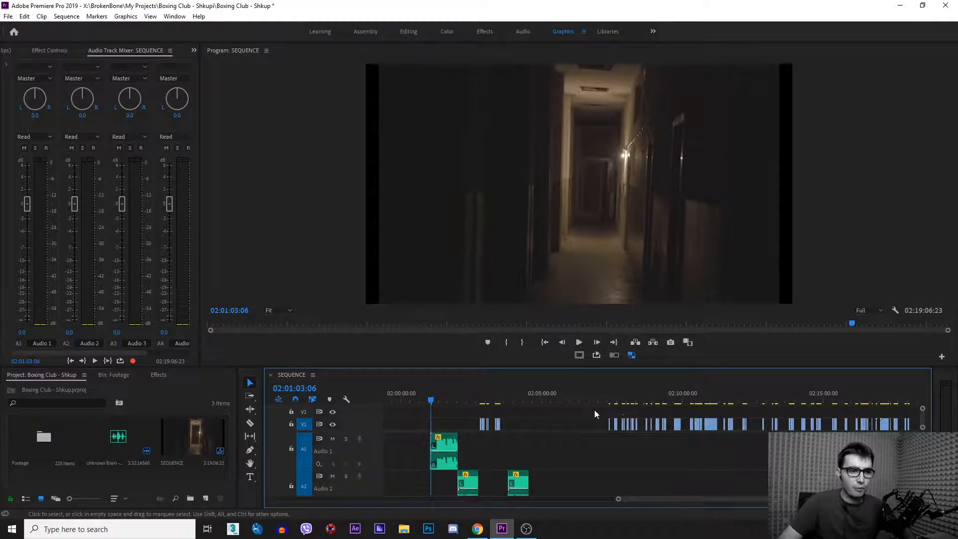
scroll(647, 425, "up", 4)
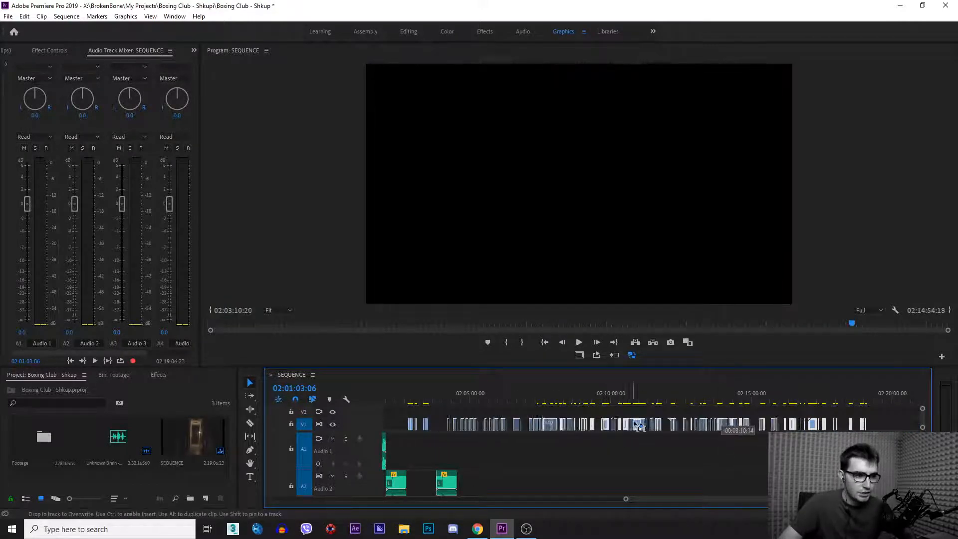
key("ctrl+s")
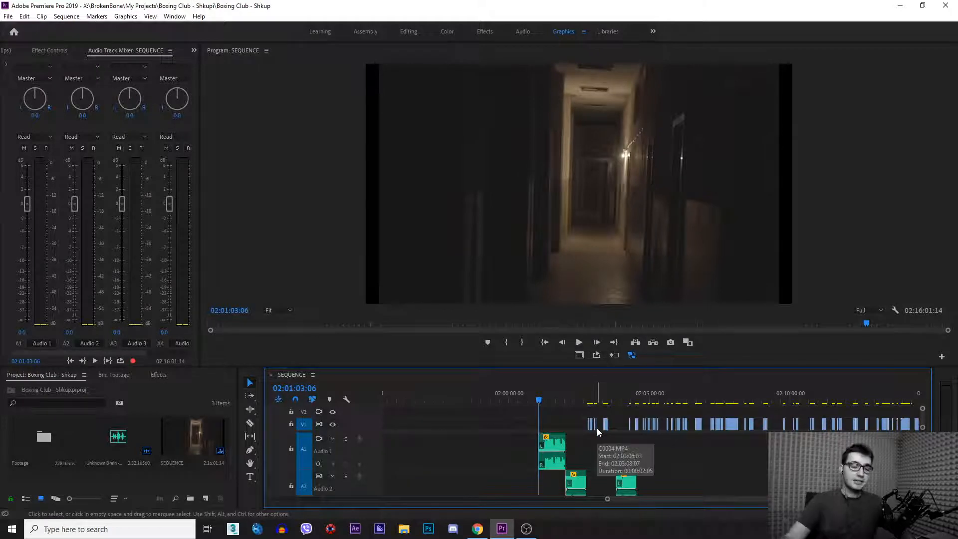
left_click(526, 529)
left_click(901, 5)
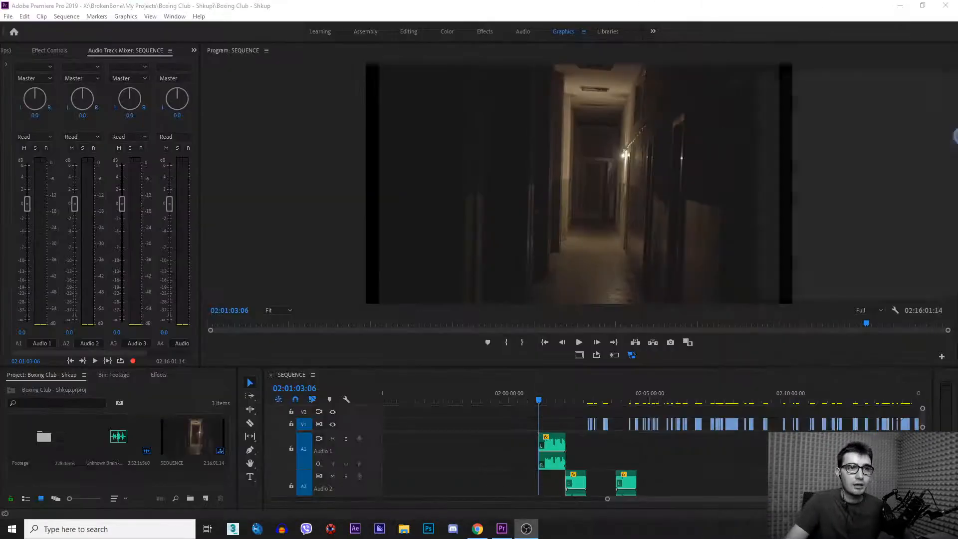
left_click(637, 456)
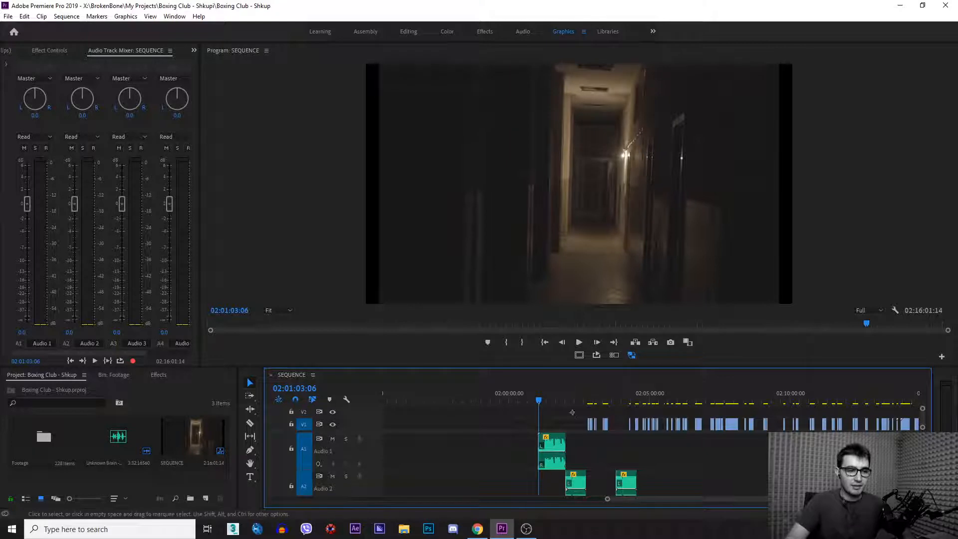
Inspect the first group of training clips on V1 at about 02:02:48
scroll(767, 439, "down", 3)
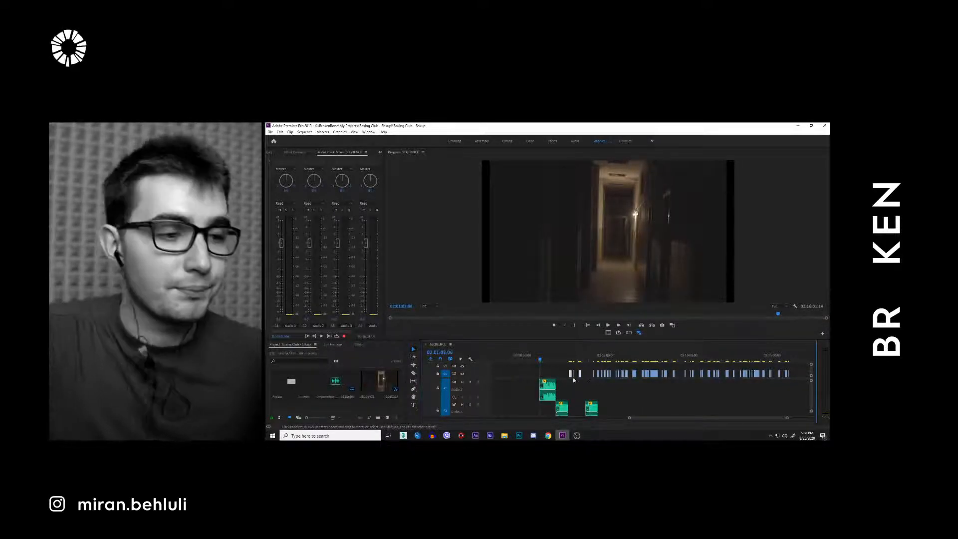
left_click(569, 359)
left_click(570, 359)
left_click(570, 359)
scroll(575, 384, "up", 3)
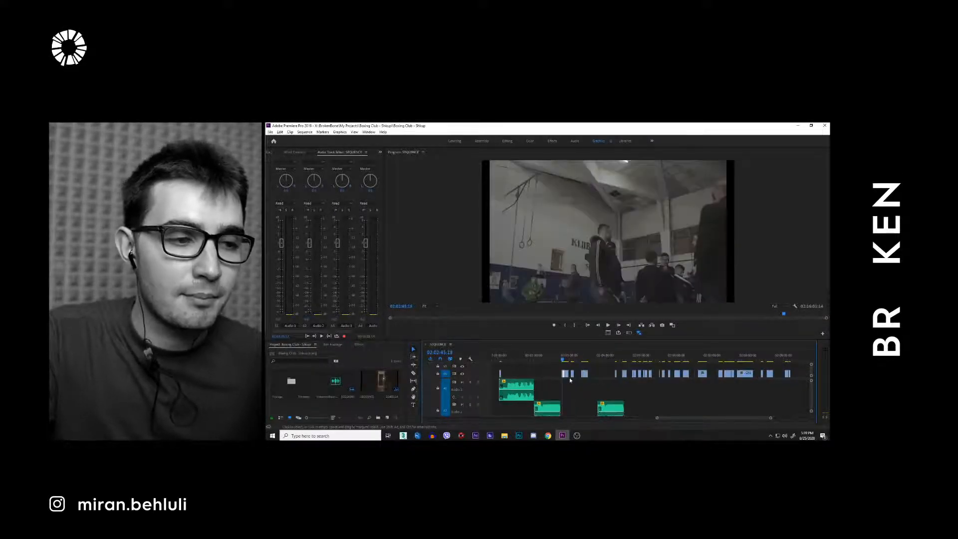
left_click(565, 360)
scroll(560, 384, "up", 4)
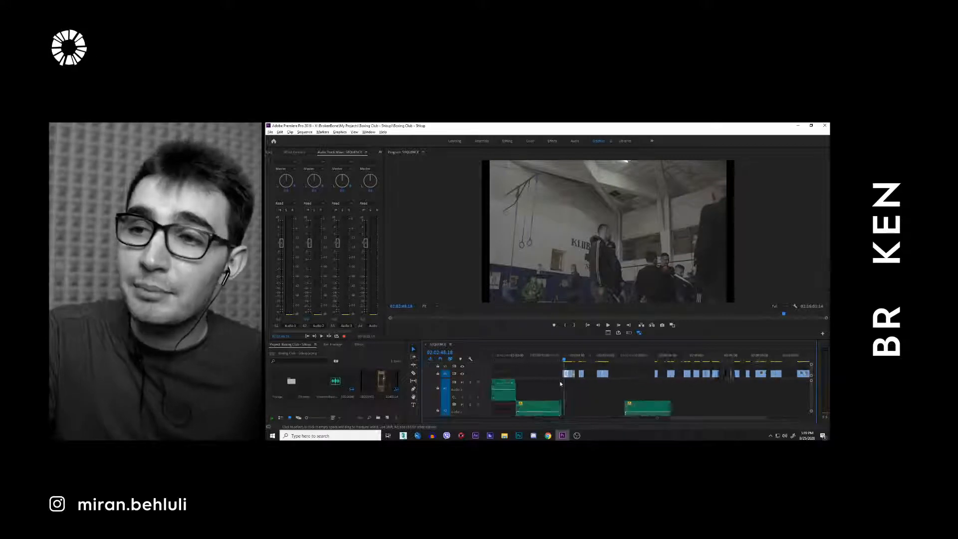
Try moving the V1 clip at about 02:04:30 to about 02:03:38, and undo the move
left_click(697, 373)
left_click_drag(699, 374, 636, 373)
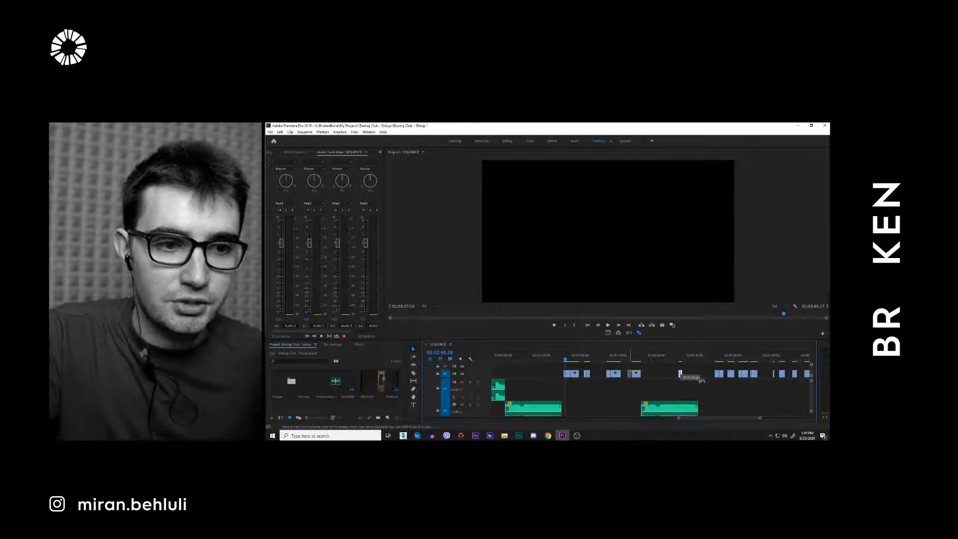
left_click_drag(699, 377, 698, 381)
key("ctrl+z")
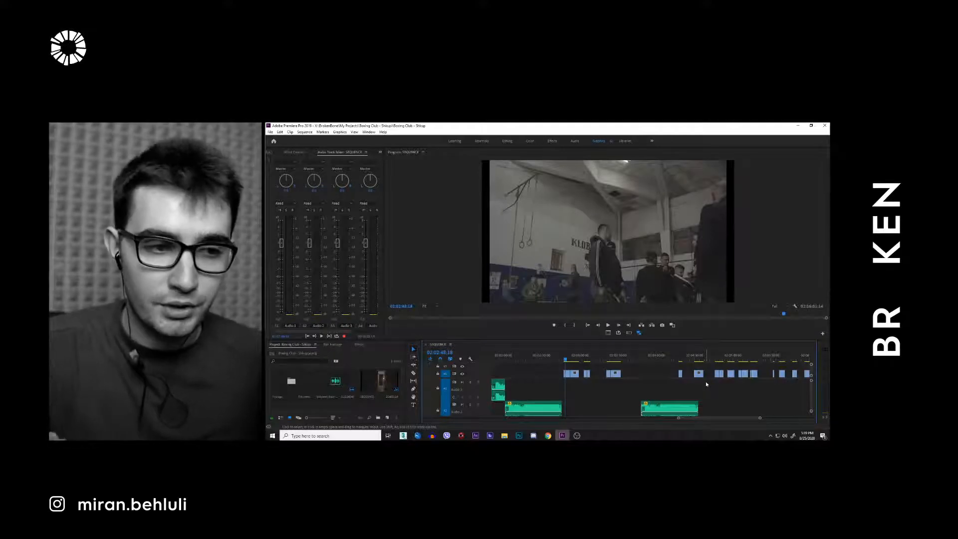
Move the corridor clip from the music's start to just ahead of the gathered training clips, at about 02:02:31
left_click(567, 360)
left_click_drag(568, 360, 565, 363)
scroll(564, 390, "up", 3)
scroll(549, 389, "up", 4)
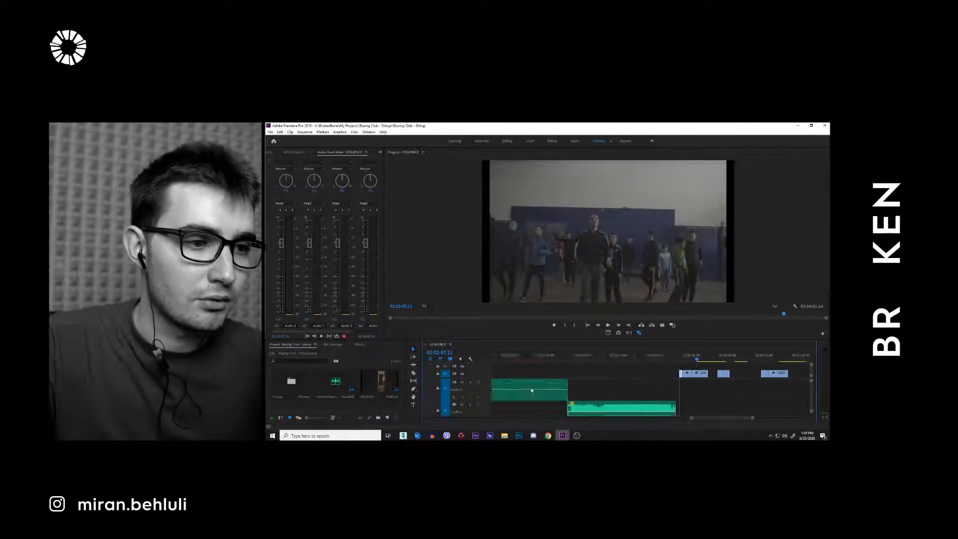
scroll(564, 391, "down", 5)
left_click(517, 354)
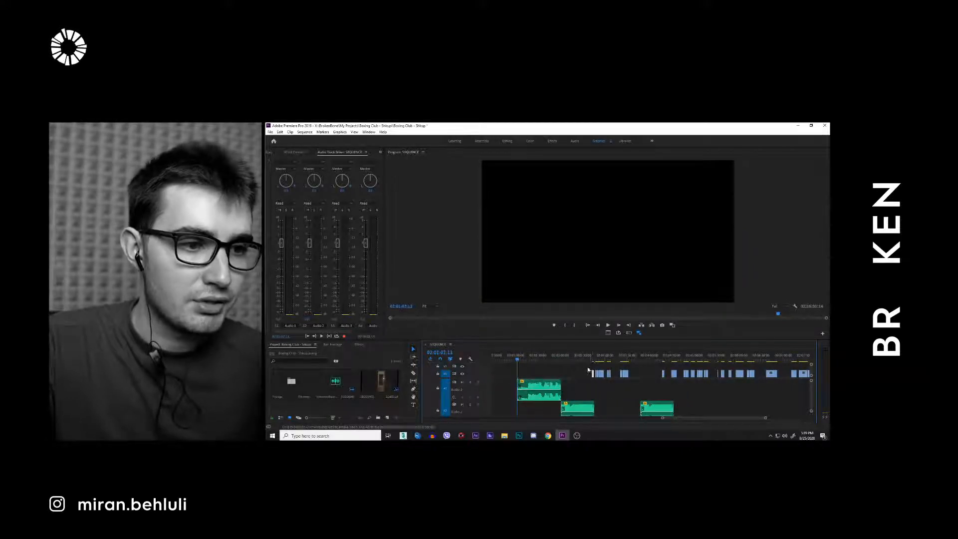
left_click(592, 357)
scroll(597, 376, "up", 3)
left_click_drag(590, 376, 570, 358)
scroll(573, 385, "up", 3)
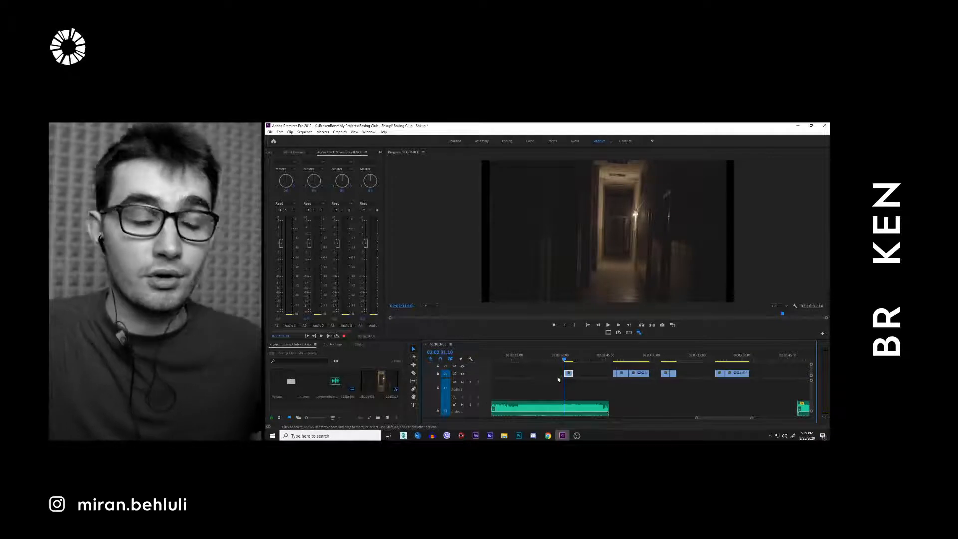
Scrub through the gathered clips and move the running clip at about 02:05:38 directly behind the corridor clip at about 02:02:34
left_click_drag(567, 358, 792, 358)
scroll(744, 388, "down", 3)
scroll(743, 385, "down", 1)
scroll(762, 375, "down", 3)
left_click_drag(709, 361, 745, 358)
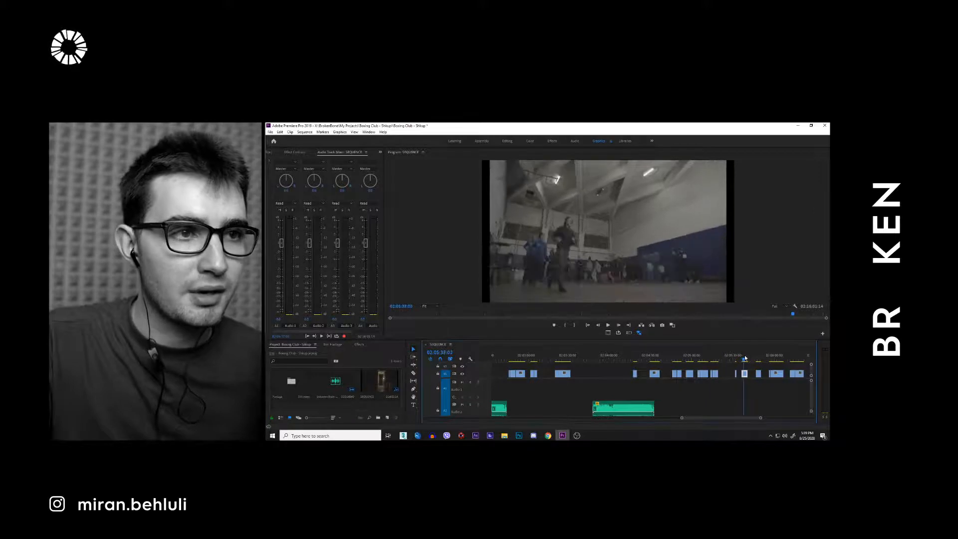
scroll(782, 383, "up", 3)
left_click_drag(806, 377, 557, 357)
scroll(657, 383, "down", 2)
scroll(658, 383, "down", 4)
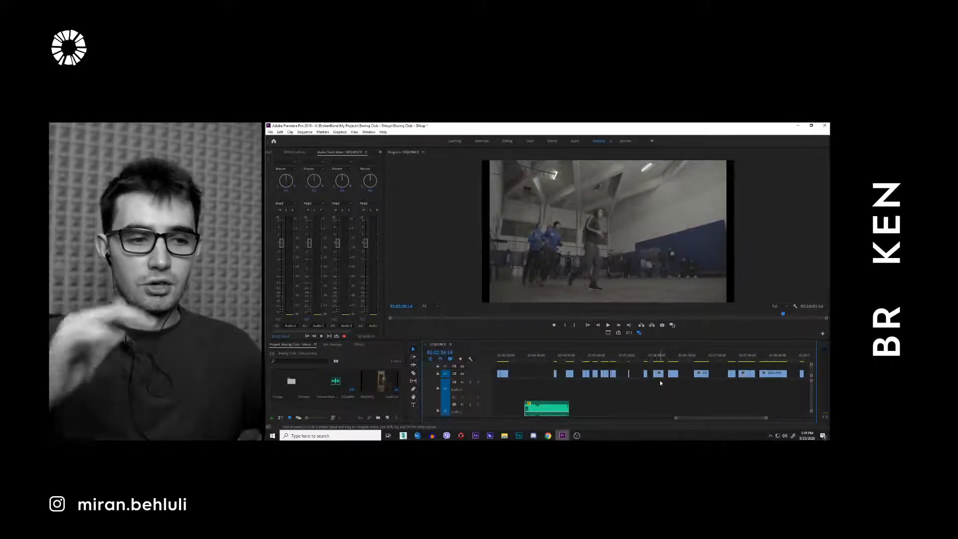
left_click(548, 435)
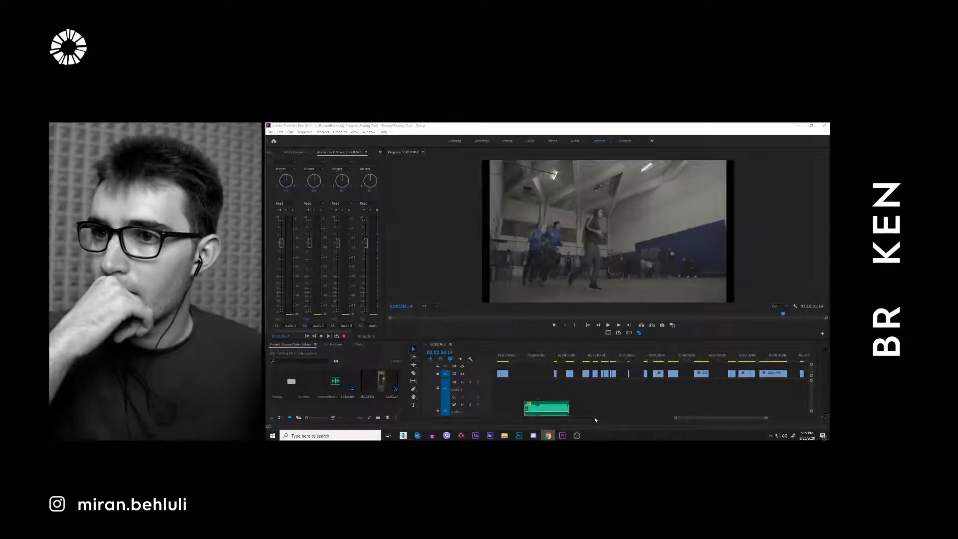
left_click(622, 403)
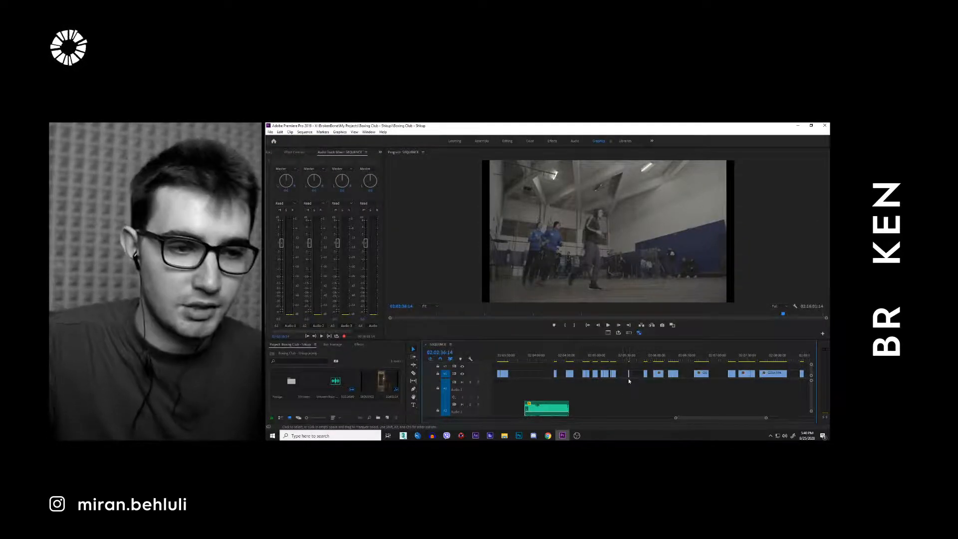
Preview the running close-up at about 02:04:17 and the corridor clip at about 02:02:31 with their music
left_click_drag(545, 357, 554, 358)
scroll(582, 375, "up", 3)
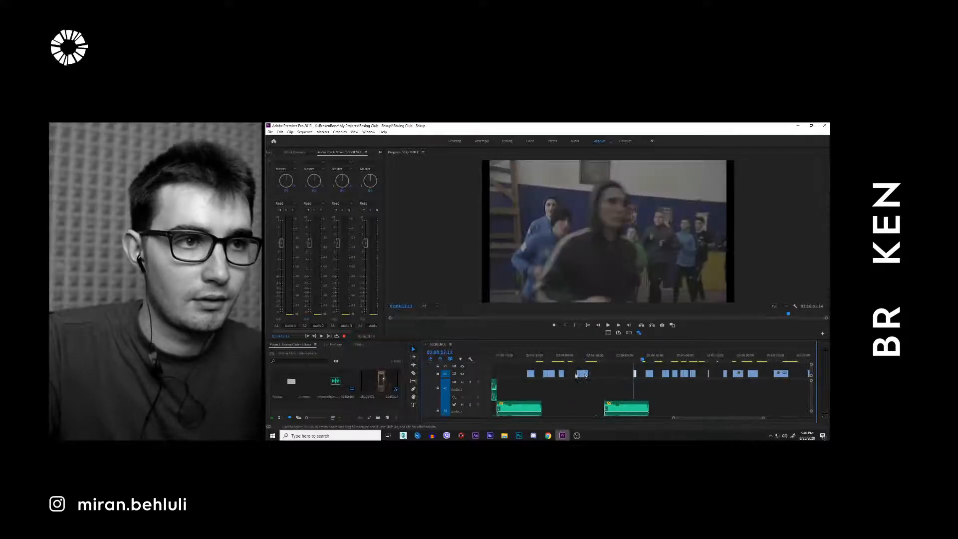
scroll(582, 376, "up", 2)
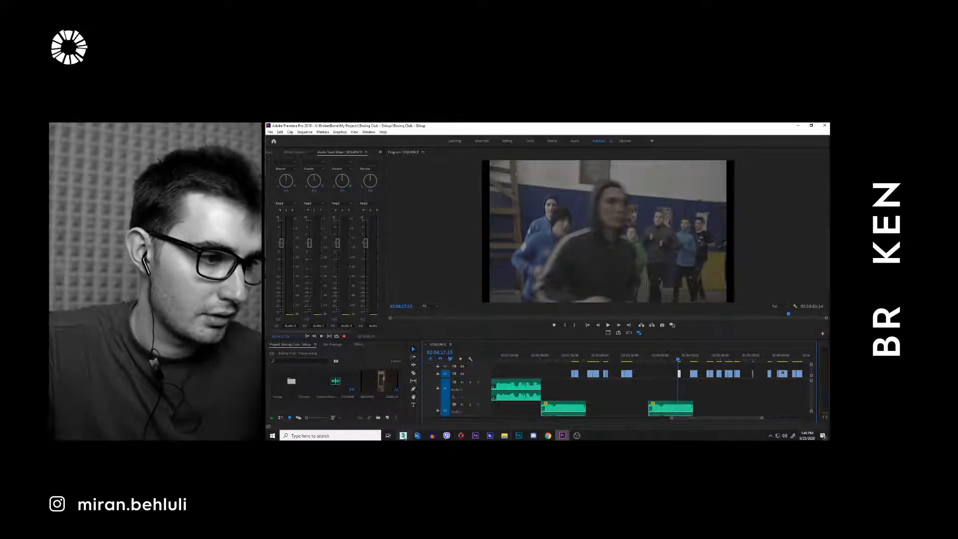
key("space")
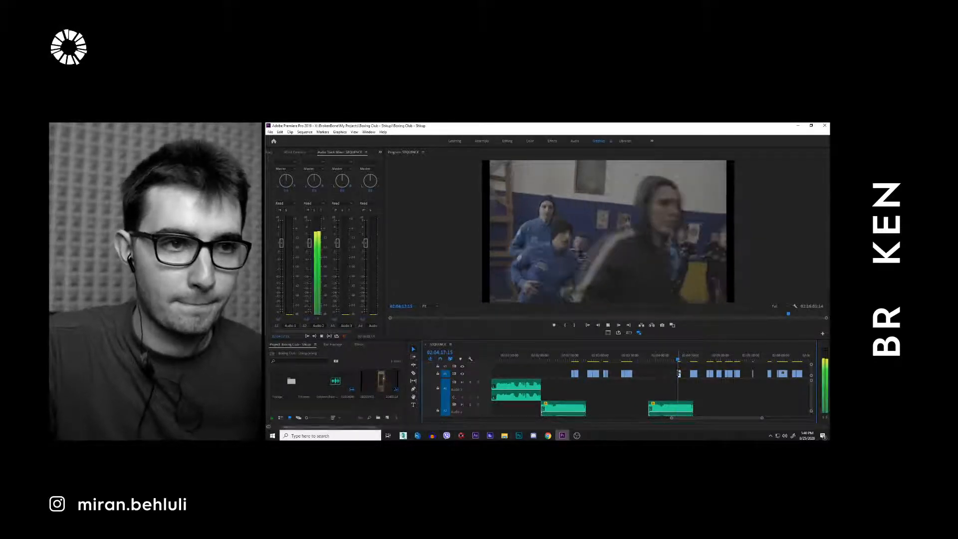
key("space")
scroll(613, 383, "up", 3)
left_click(644, 355)
key("space")
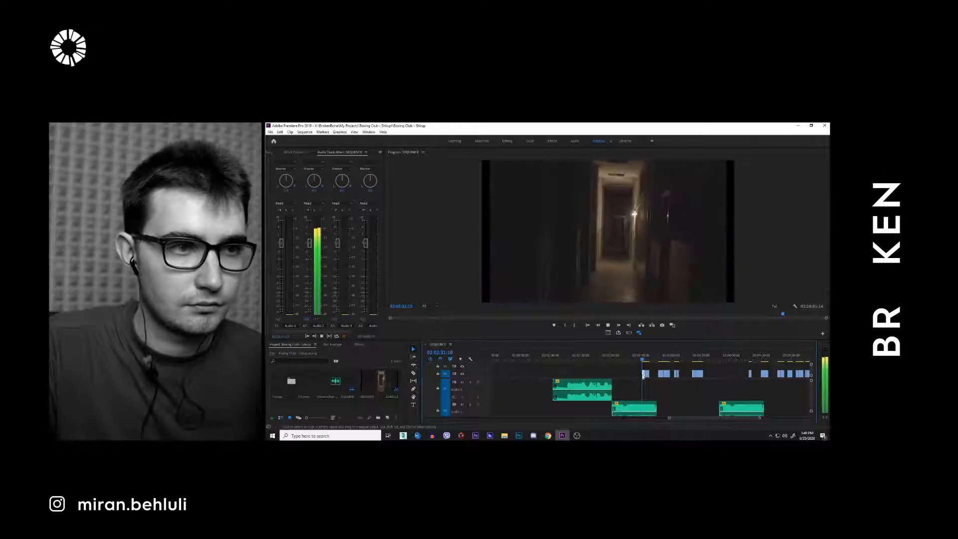
scroll(657, 386, "up", 5)
key("space")
Place the corridor clip at the Audio 1 music's start, the running clip at about 02:01:10, and preview the opening
left_click_drag(699, 376, 530, 376)
left_click(528, 356)
key("space")
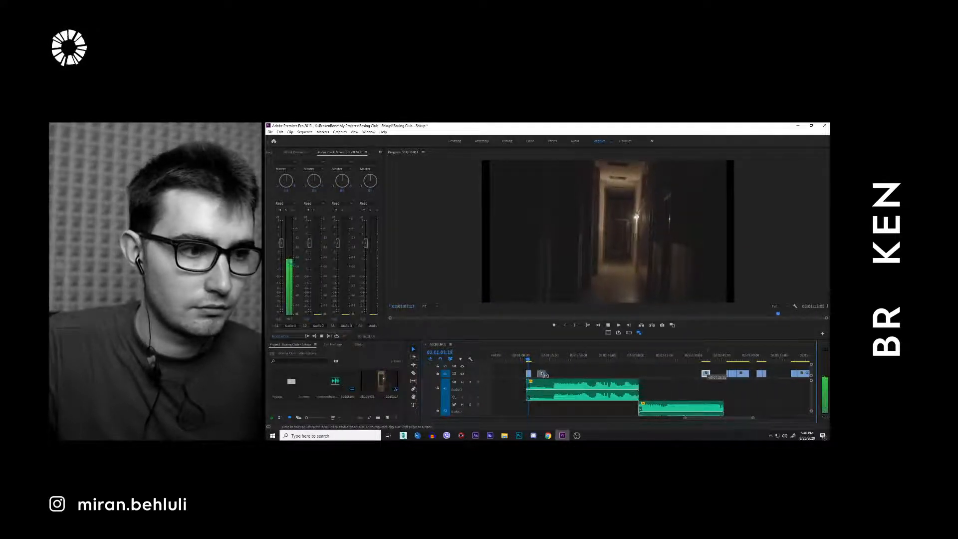
scroll(523, 364, "up", 4)
key("space")
left_click(522, 356)
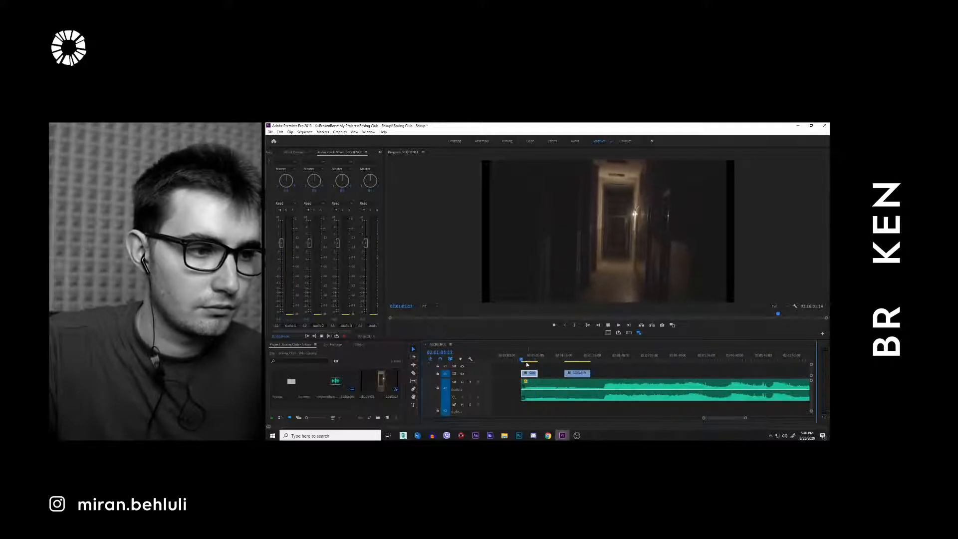
key("space")
Preview the corridor clip against the music and move the running clip to where the music swells, at about 02:01:17
left_click(531, 374)
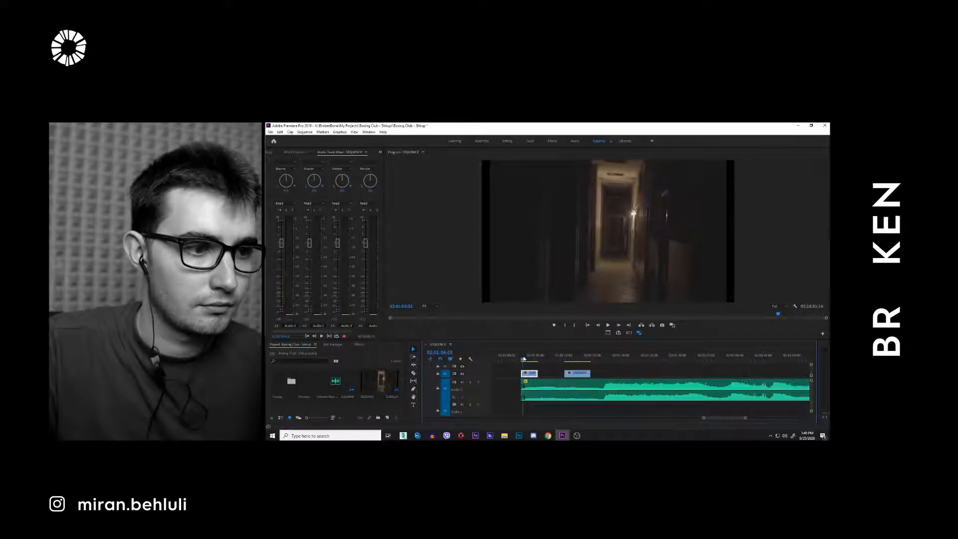
scroll(534, 376, "up", 2)
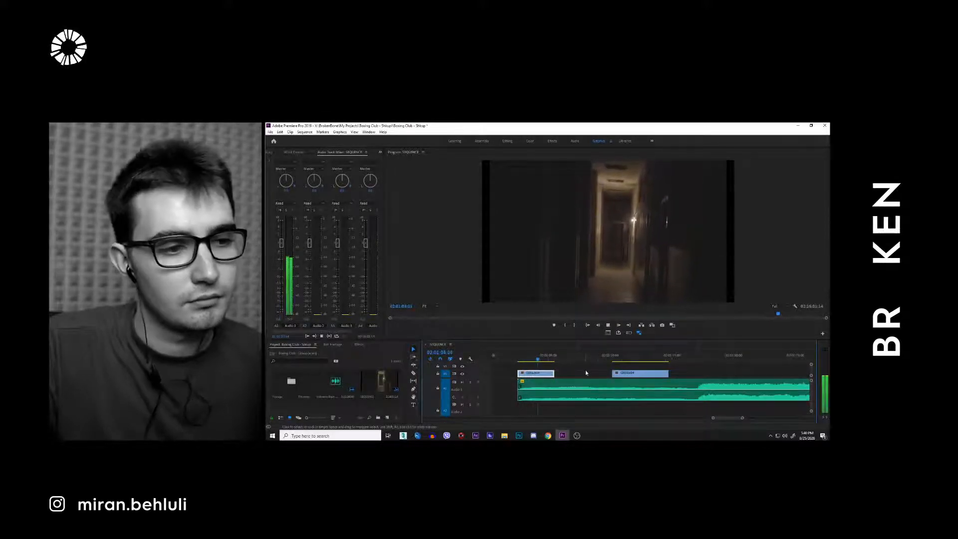
mouse_move(554, 373)
left_mouse_down()
mouse_move(572, 377)
mouse_move(564, 374)
left_mouse_up()
left_click(541, 356)
key("space")
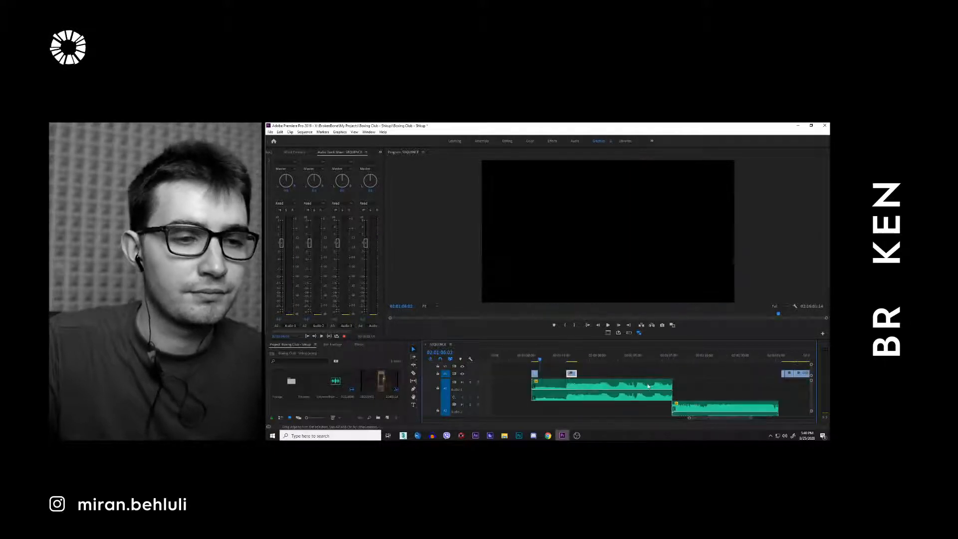
scroll(760, 376, "down", 2, "alt")
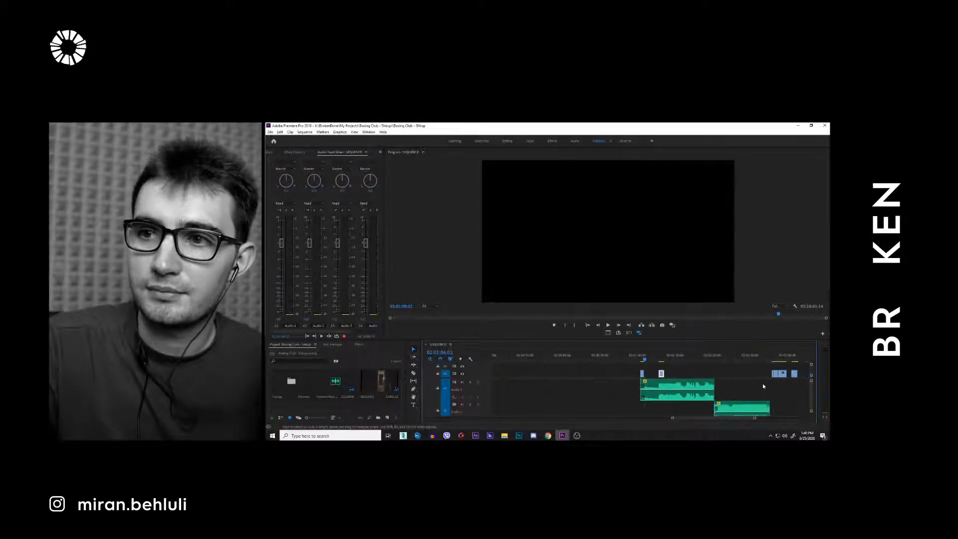
Play the first music from about 02:01:06 and look over the music and gathered clips behind it
scroll(763, 384, "down", 3)
scroll(575, 394, "up", 2, "alt")
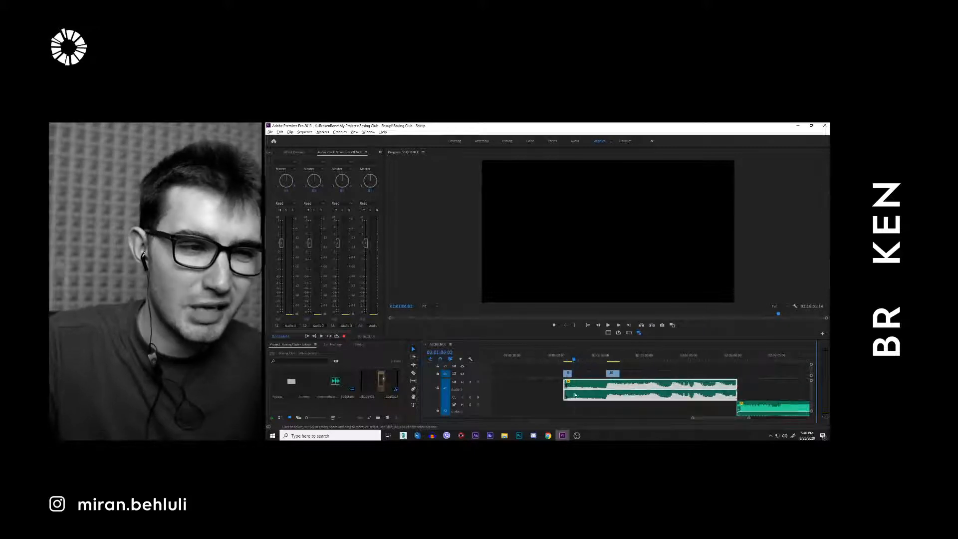
scroll(575, 394, "up", 1, "alt")
key("space")
key("space")
left_click_drag(534, 401, 632, 388)
scroll(632, 388, "down", 3, "alt")
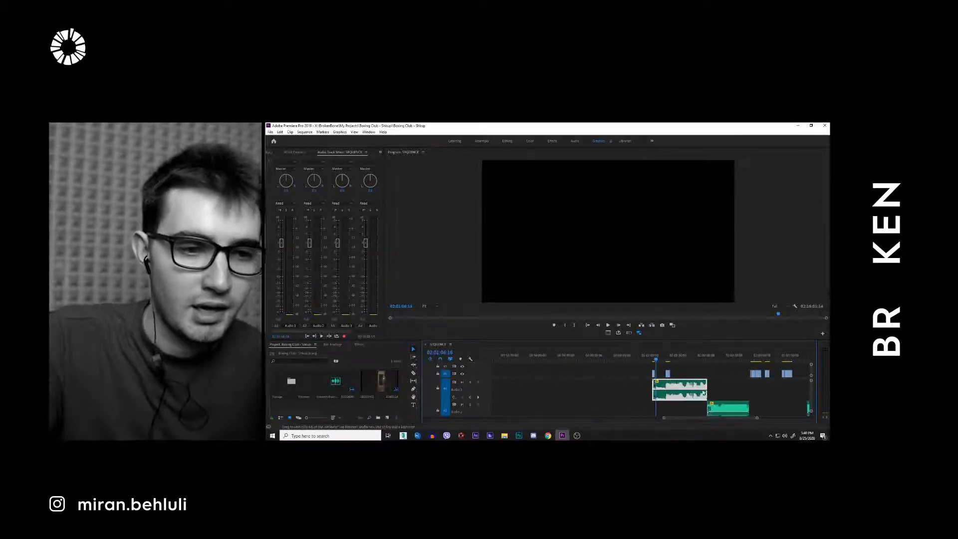
left_click(741, 390)
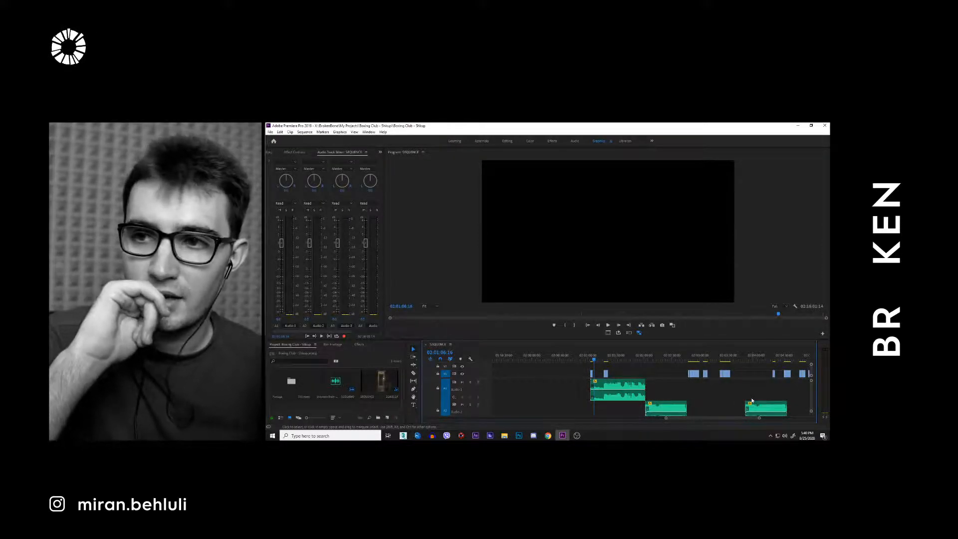
scroll(688, 371, "down", 3)
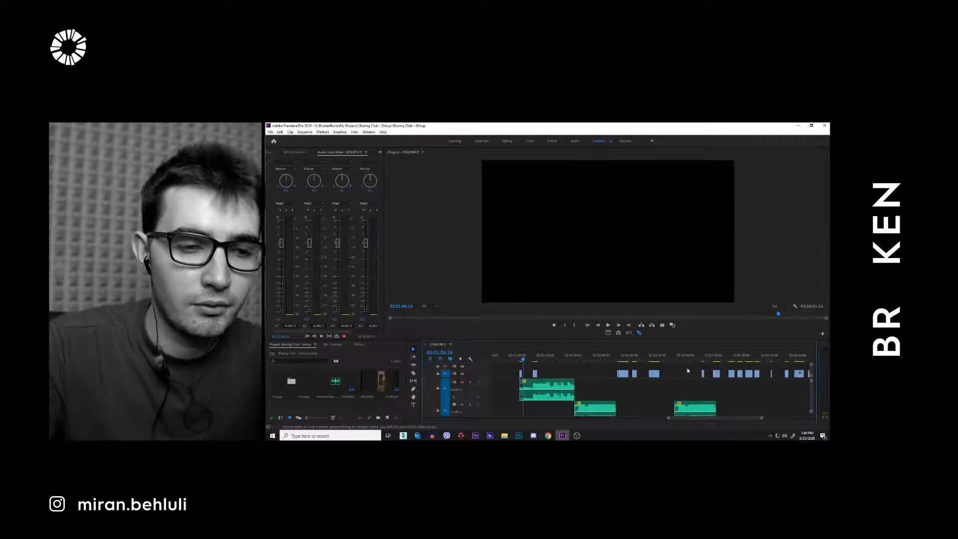
Place the Shkupi shirt clips on the upper video track above the second music's start, at about 02:02:05, and save the project
left_click_drag(704, 358, 578, 368)
mouse_move(658, 359)
left_mouse_down()
mouse_move(772, 363)
mouse_move(644, 369)
left_mouse_up()
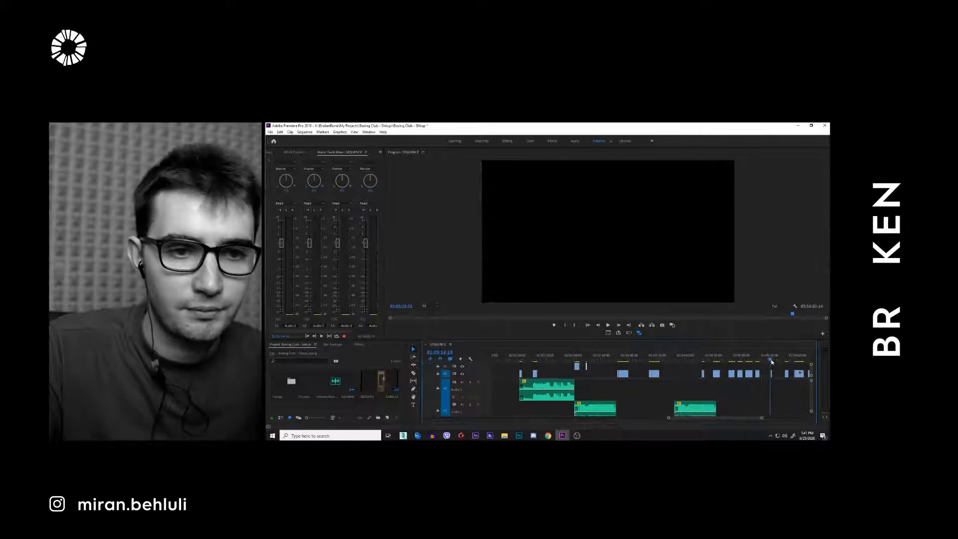
left_click_drag(771, 361, 772, 362)
scroll(719, 382, "down", 2)
key("ctrl+s")
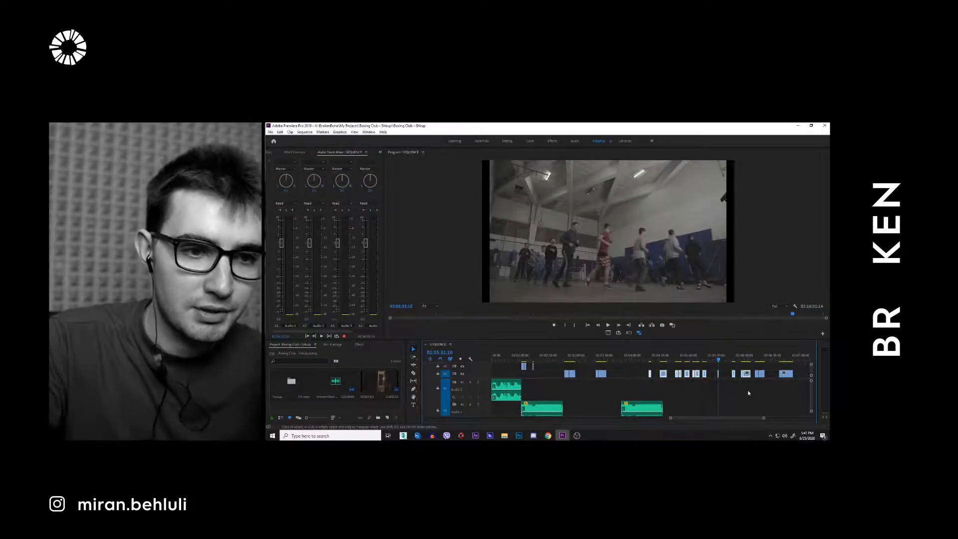
Browse the raw clips in the project's footage bin
double_click(301, 387)
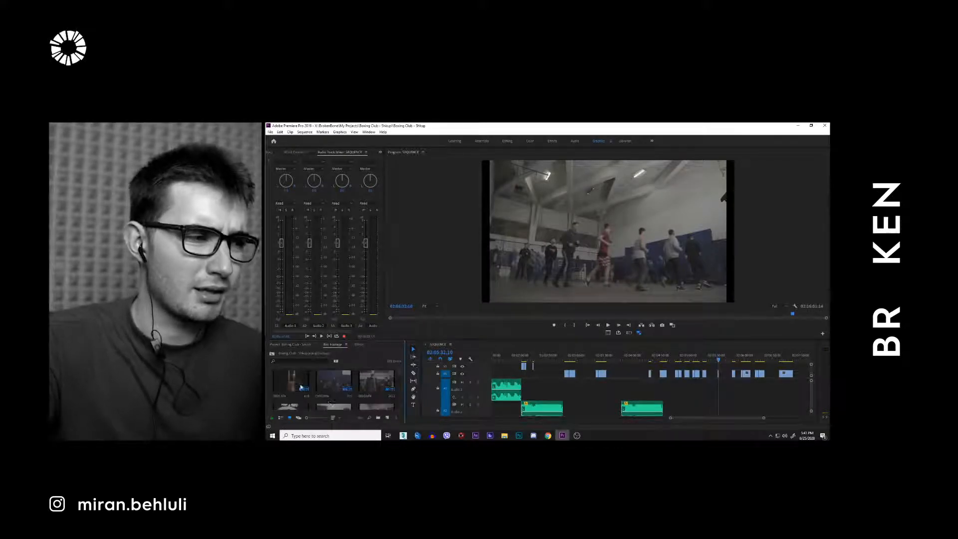
left_click(309, 345)
left_click(322, 404)
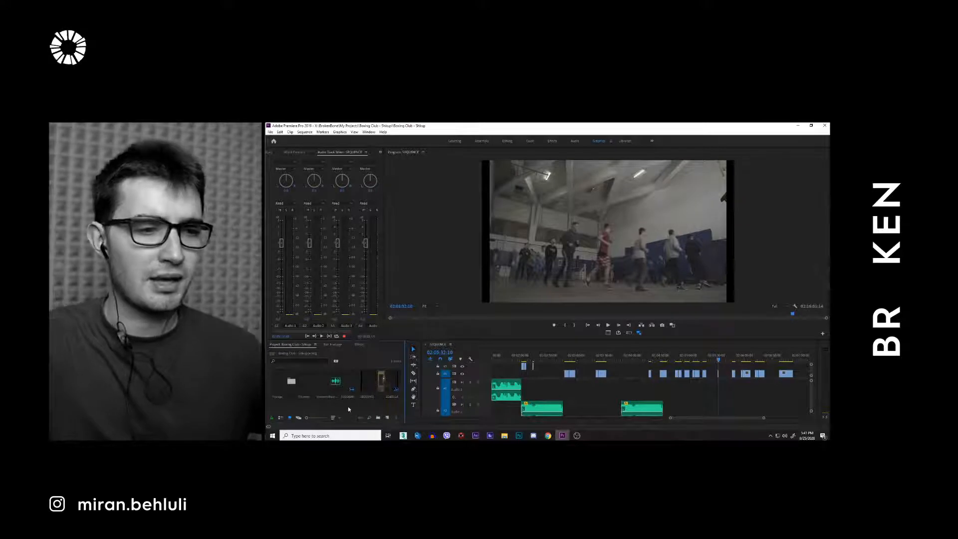
left_click(297, 384)
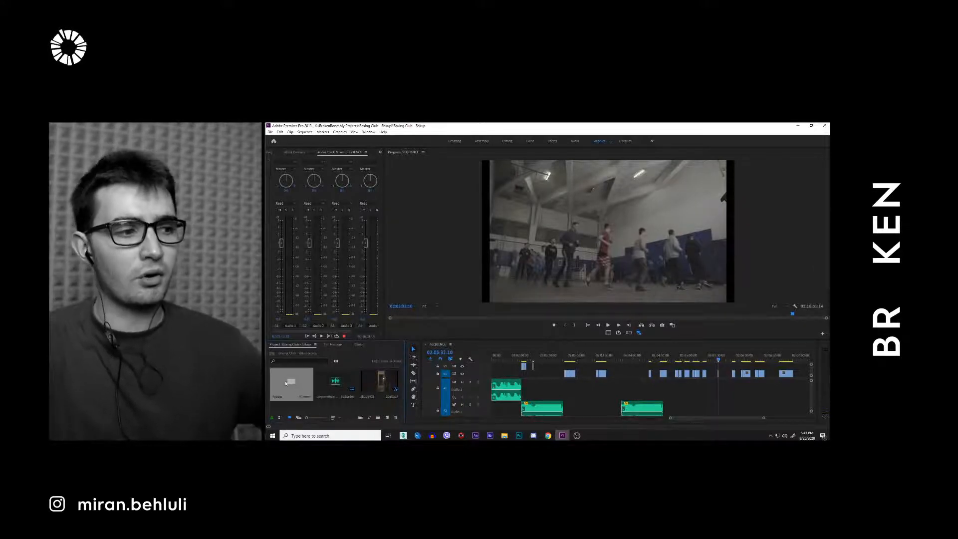
double_click(286, 384)
right_click(286, 383)
left_click(375, 384)
scroll(399, 383, "down", 1)
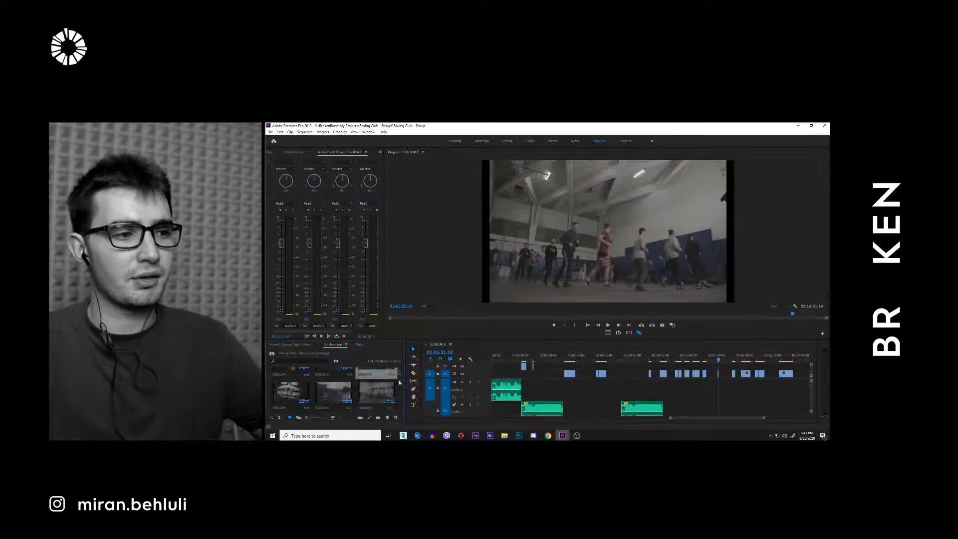
scroll(338, 379, "down", 2)
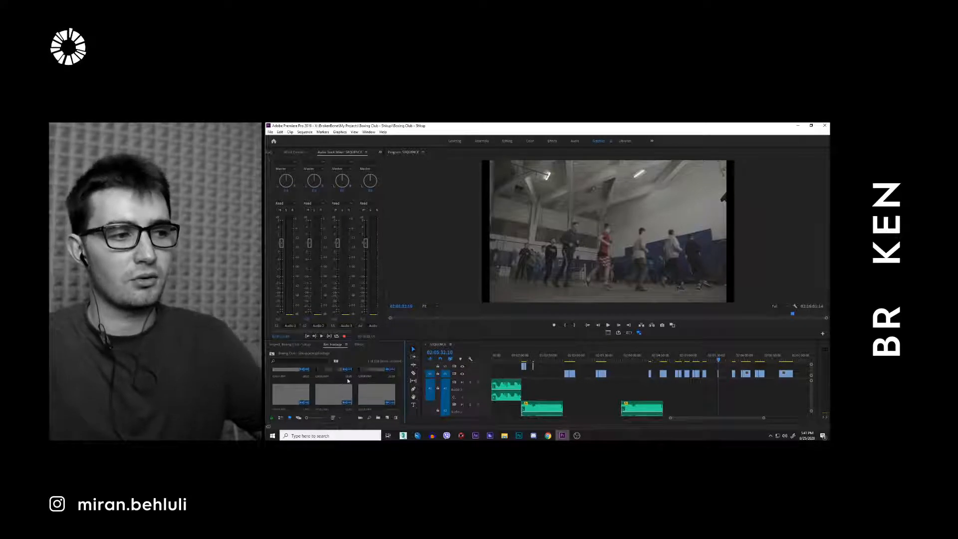
scroll(348, 381, "down", 1)
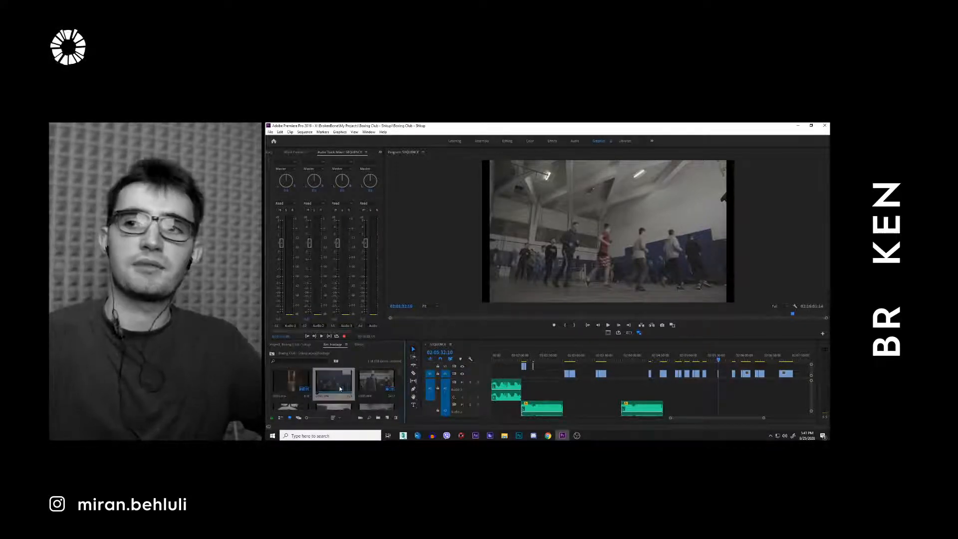
left_click(375, 389)
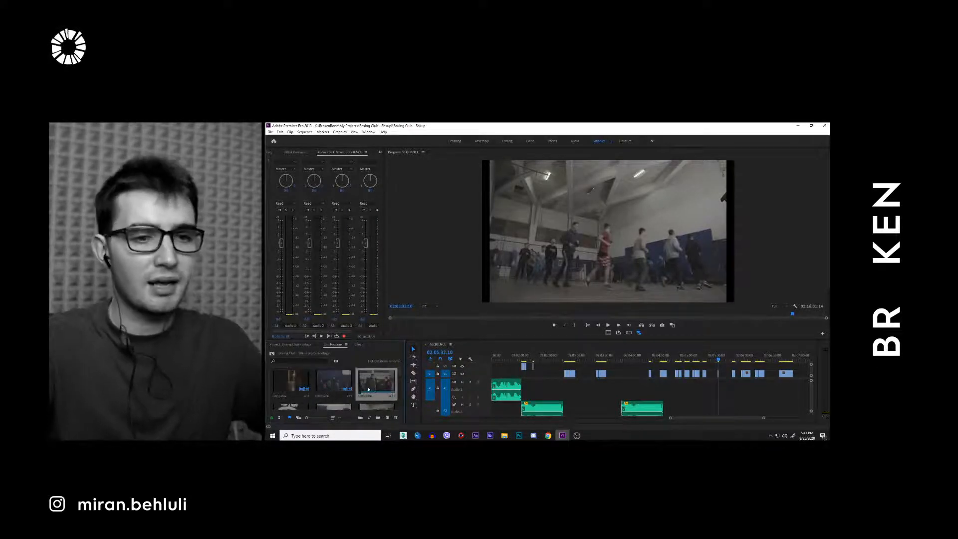
Try to place the third clip of the footage bin directly on the timeline at about 02:03:53
left_click_drag(369, 390, 621, 378)
left_click(627, 357)
key("ctrl+z")
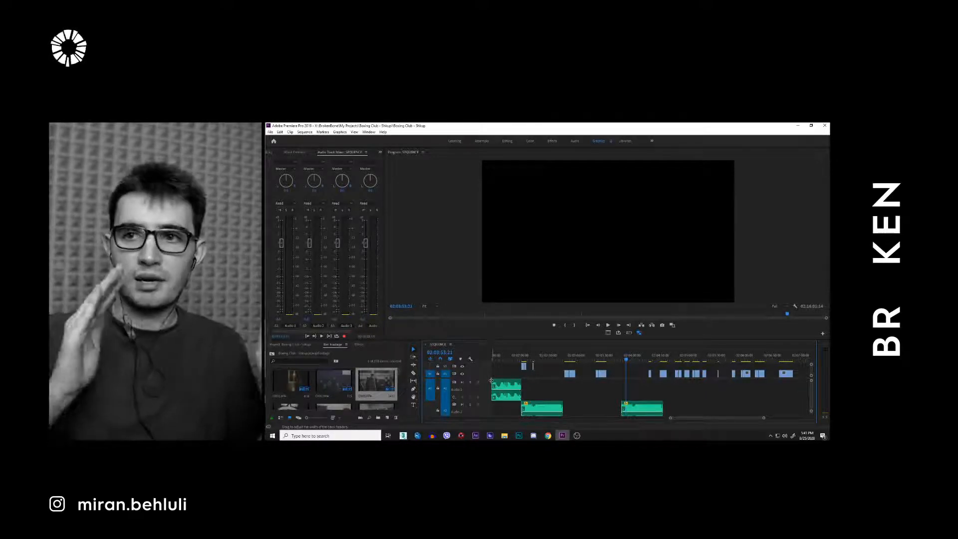
Set the label color of the Shkupi shirt clips on the upper video track at about 02:02:05 to Blue
scroll(579, 363, "up", 2)
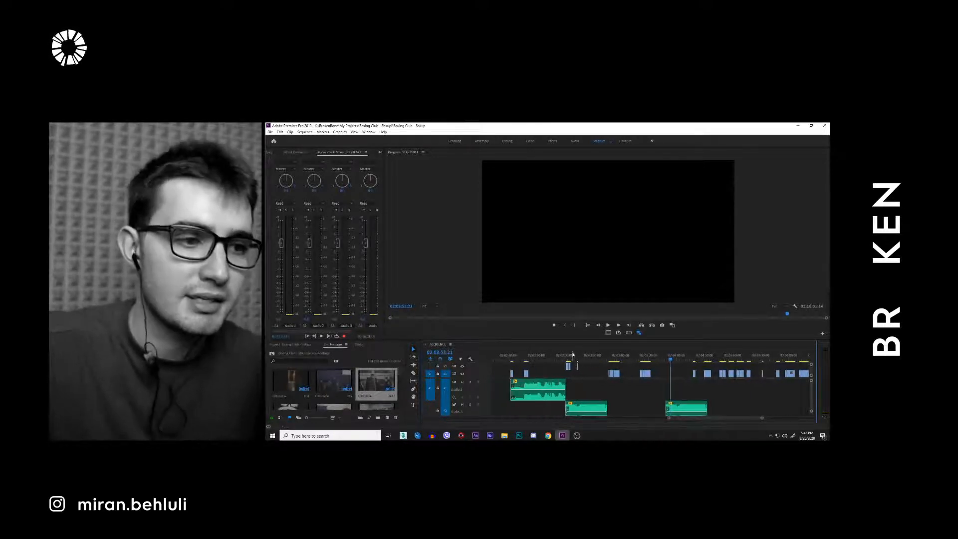
left_click(572, 356)
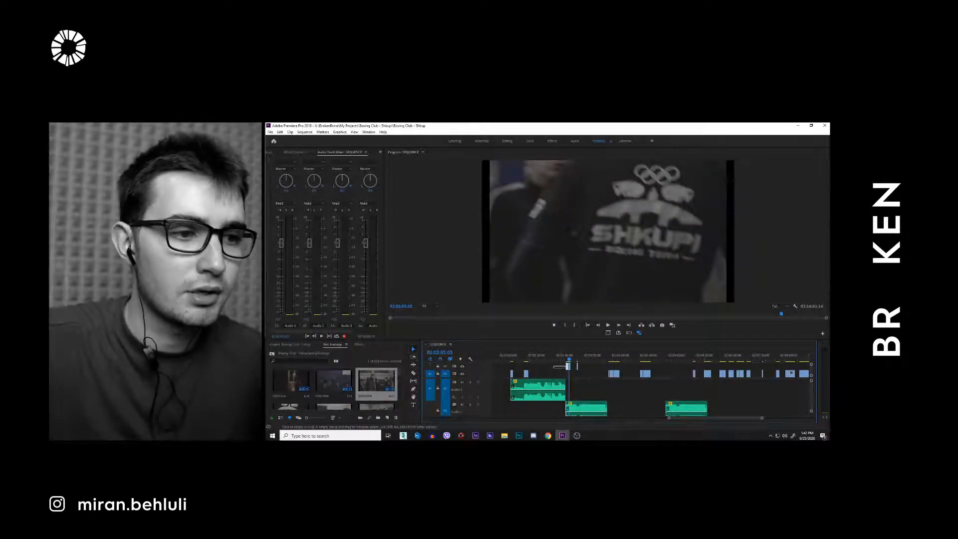
right_click(570, 368)
mouse_move(622, 317)
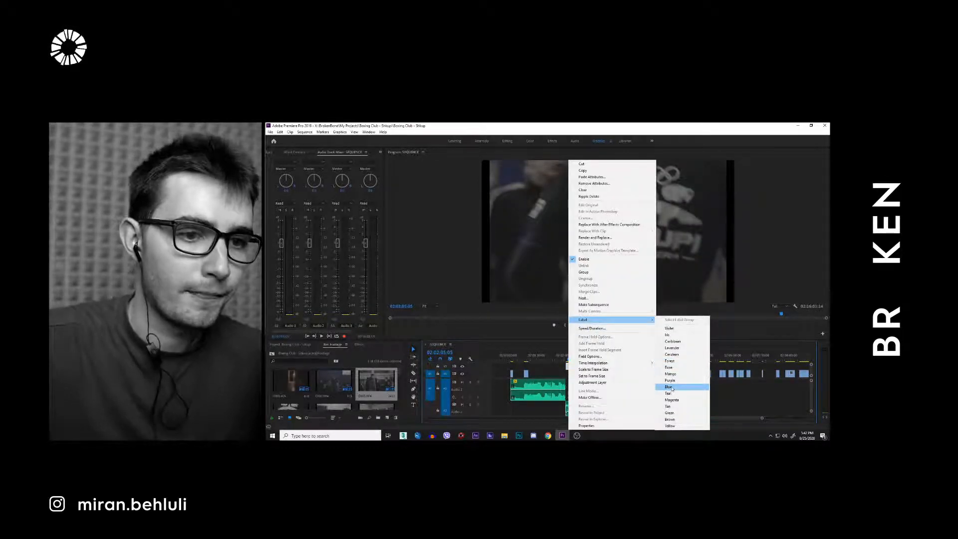
left_click(682, 368)
left_click(580, 377)
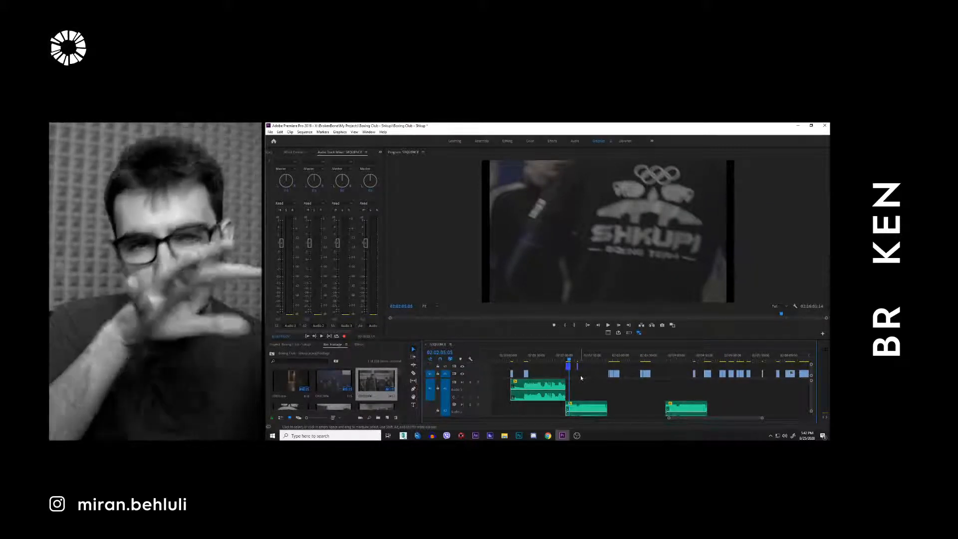
Try moving the running clip at 02:01:19 directly behind the corridor clip and labelling both Mango, and undo the changes
left_click_drag(553, 360, 527, 360)
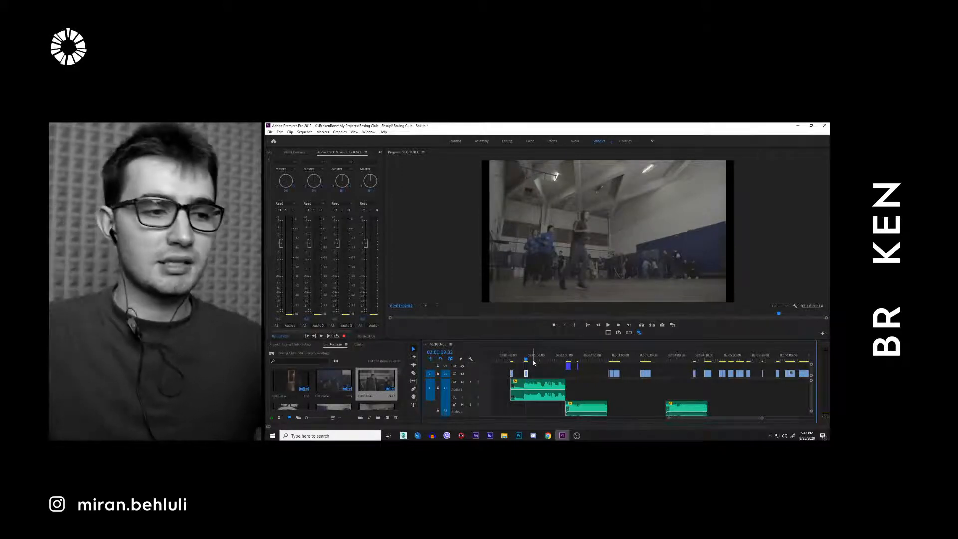
left_click_drag(526, 373, 514, 374)
right_click(515, 373)
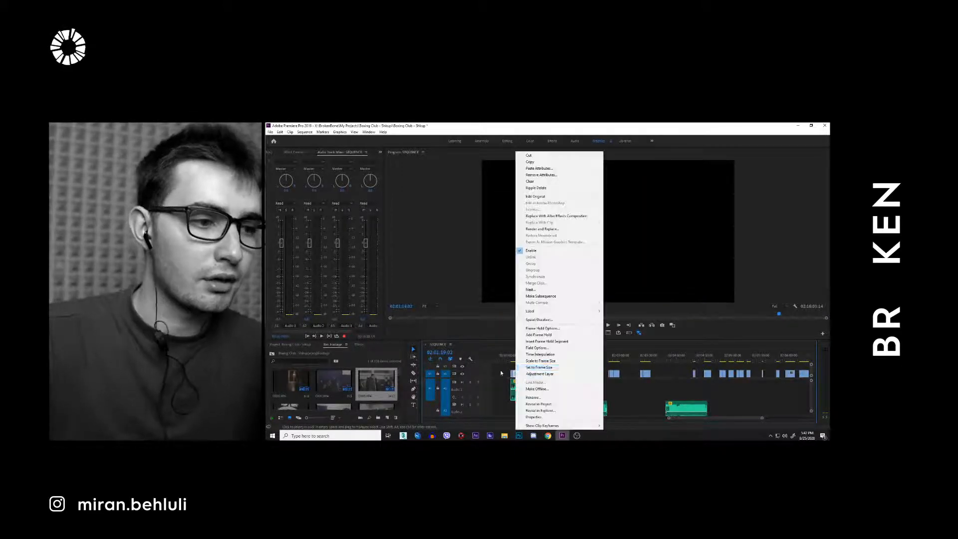
left_click(514, 374)
right_click(514, 375)
mouse_move(559, 323)
left_click(626, 372)
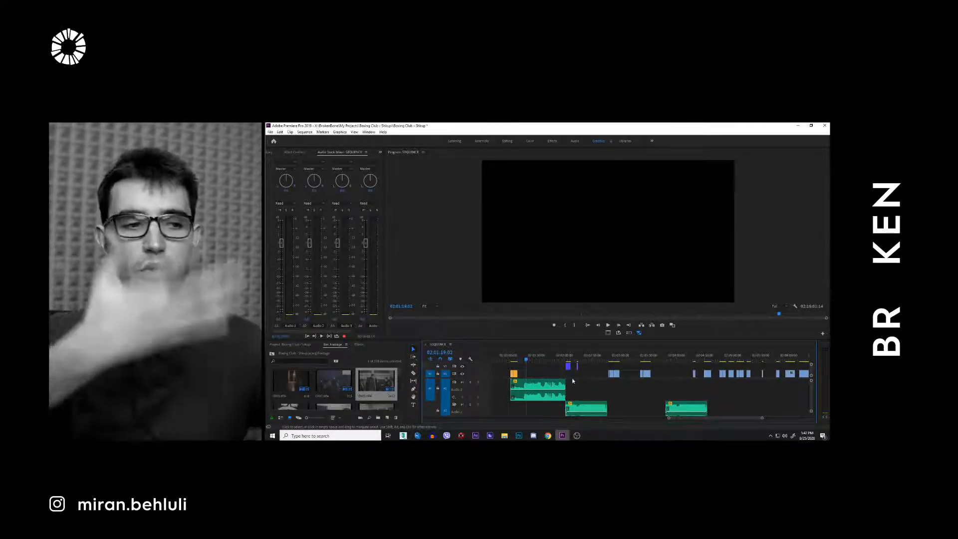
key("ctrl+z")
key("ctrl+z")
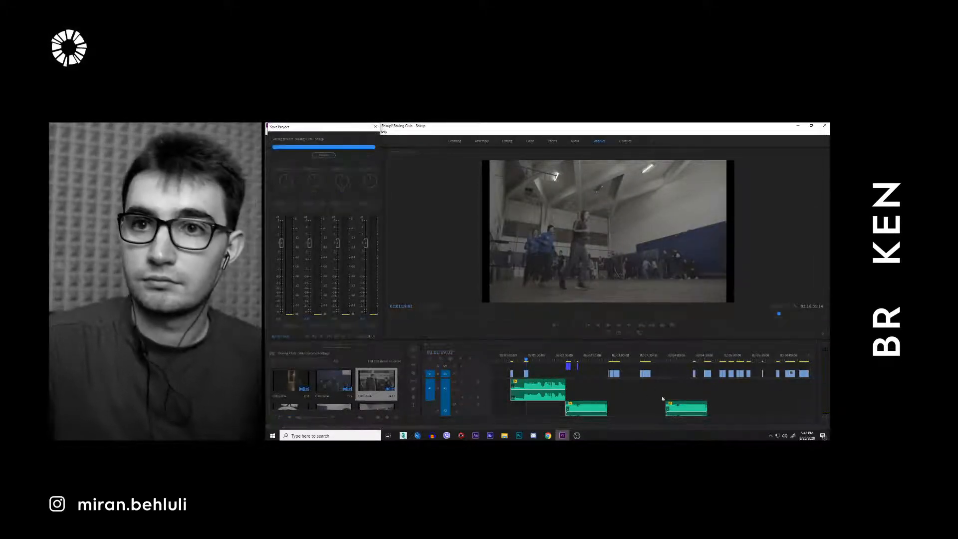
Delete the two lower-track music clips that start at about 02:02 and 02:03:50, keeping only the first music
left_click(551, 377)
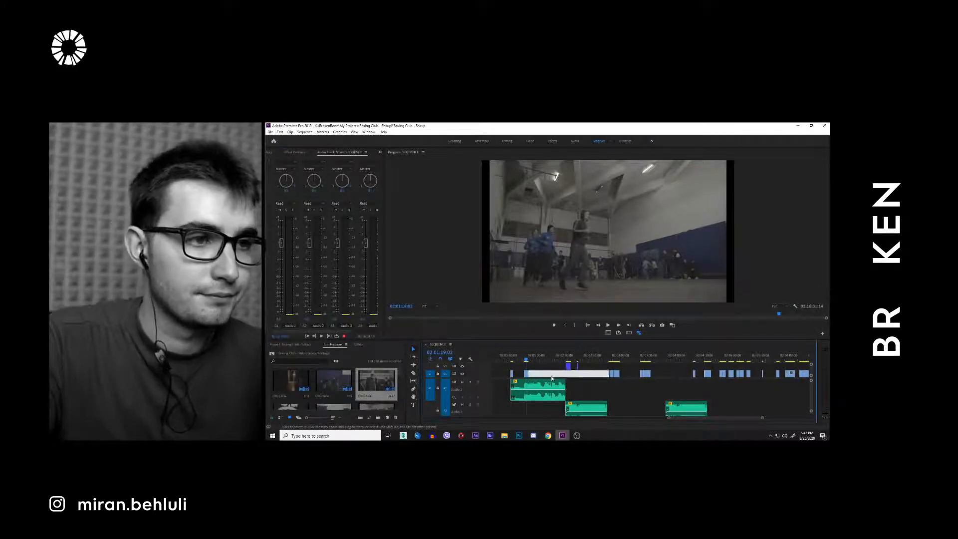
left_click(580, 387)
left_click(548, 384)
scroll(607, 399, "down", 3)
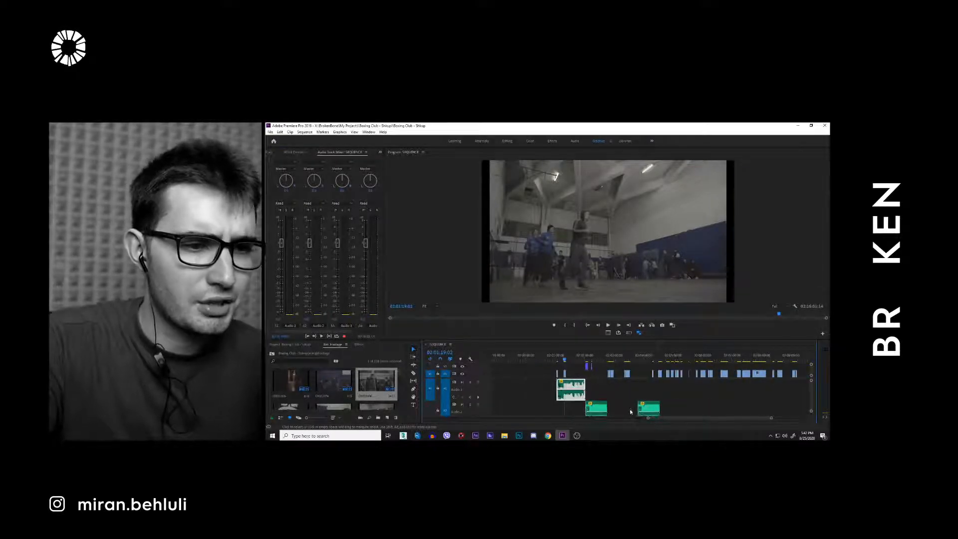
scroll(617, 408, "down", 3)
scroll(619, 409, "up", 1)
left_click_drag(597, 416, 710, 386)
key("Delete")
Scrub from the remaining music through the gathered clips up to the runner in the blue Shkupi jacket at about 02:05:47
scroll(576, 392, "up", 3)
left_click_drag(567, 359, 574, 359)
left_click(568, 390)
scroll(566, 389, "up", 6)
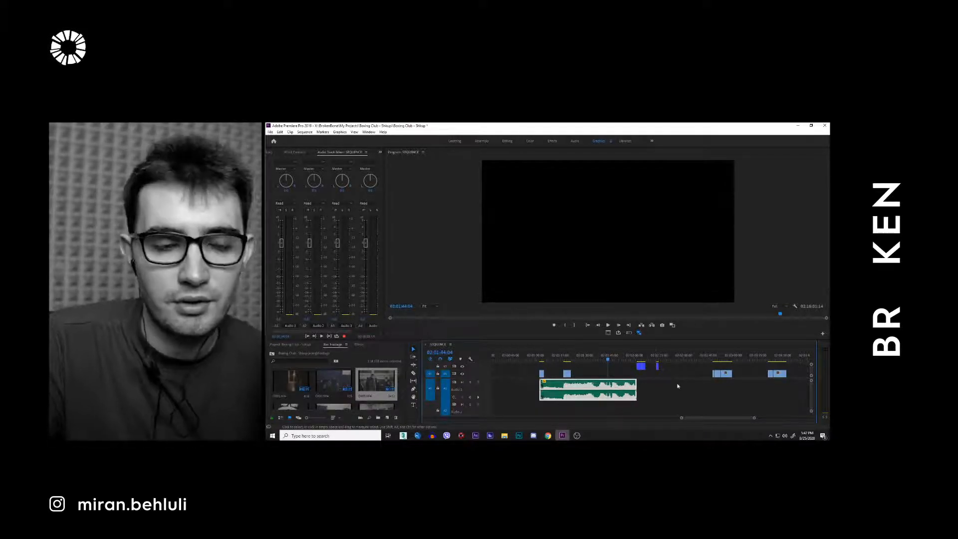
left_click_drag(643, 361, 567, 372)
left_click_drag(648, 375, 649, 375)
left_click_drag(728, 359, 738, 361)
scroll(699, 369, "down", 4)
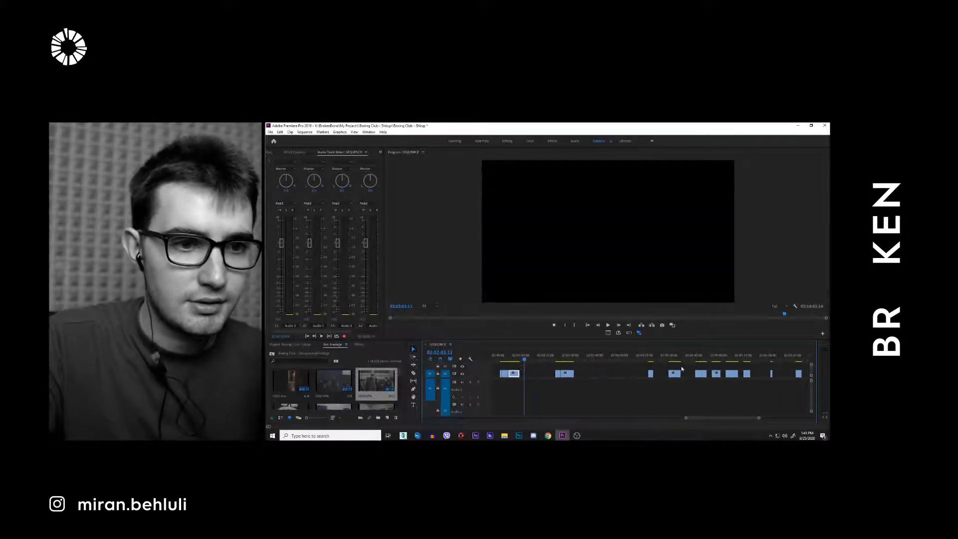
left_click(652, 357)
left_click_drag(676, 360, 693, 374)
left_click(691, 355)
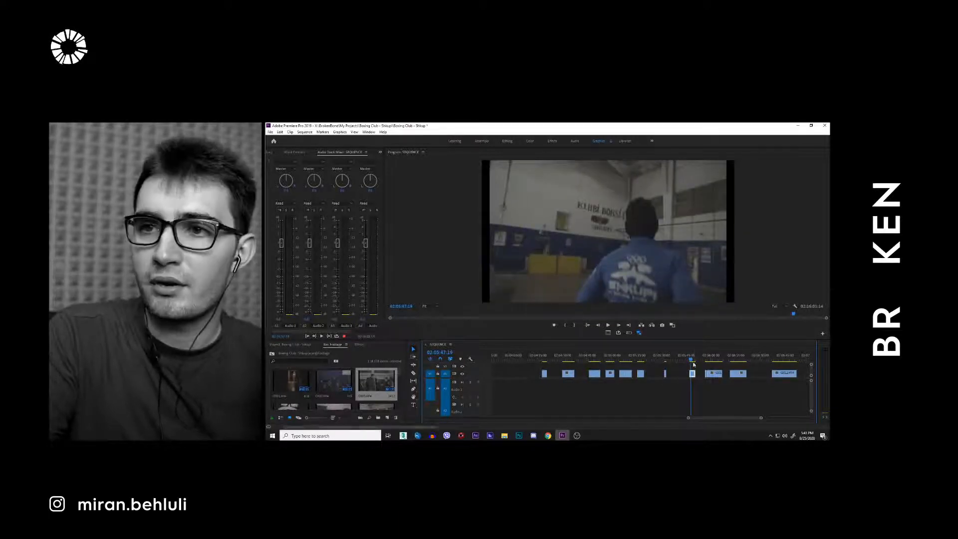
Raise the clip of the runner in the blue Shkupi jacket at about 02:05:47 to the upper video track
scroll(687, 367, "down", 2)
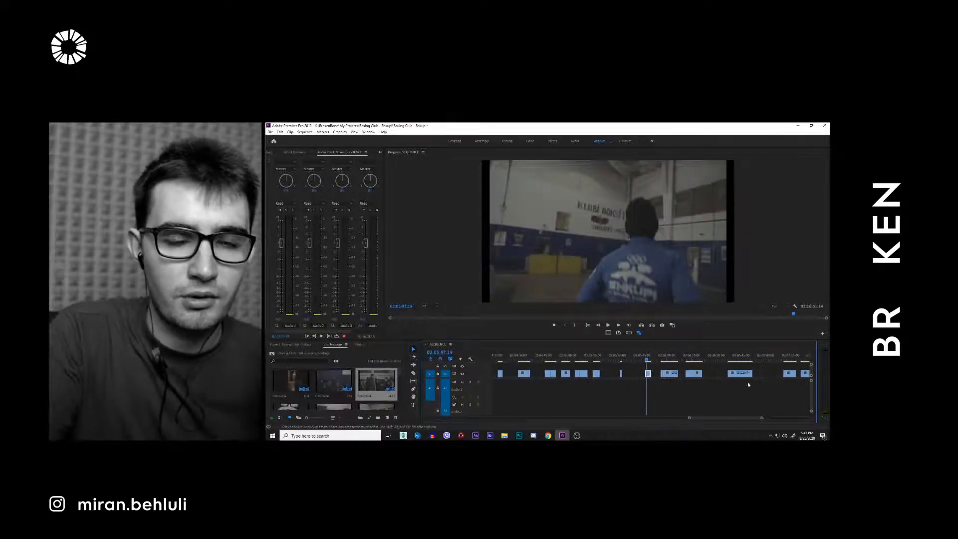
scroll(749, 384, "down", 2)
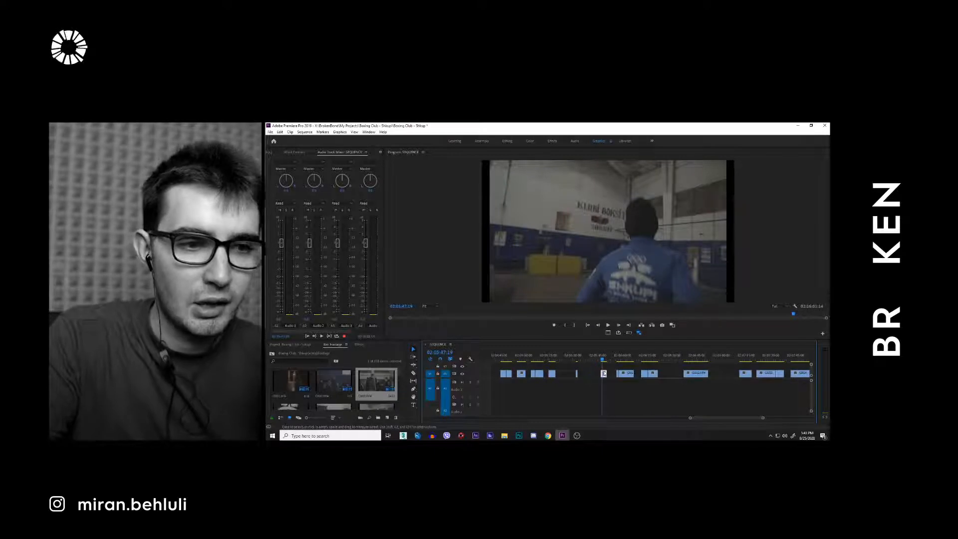
left_click_drag(604, 376, 605, 373)
Scrub through the next clips and raise the two hooded runner clips at about 02:06:12 and 02:06:18 to the upper video track
left_click(631, 360)
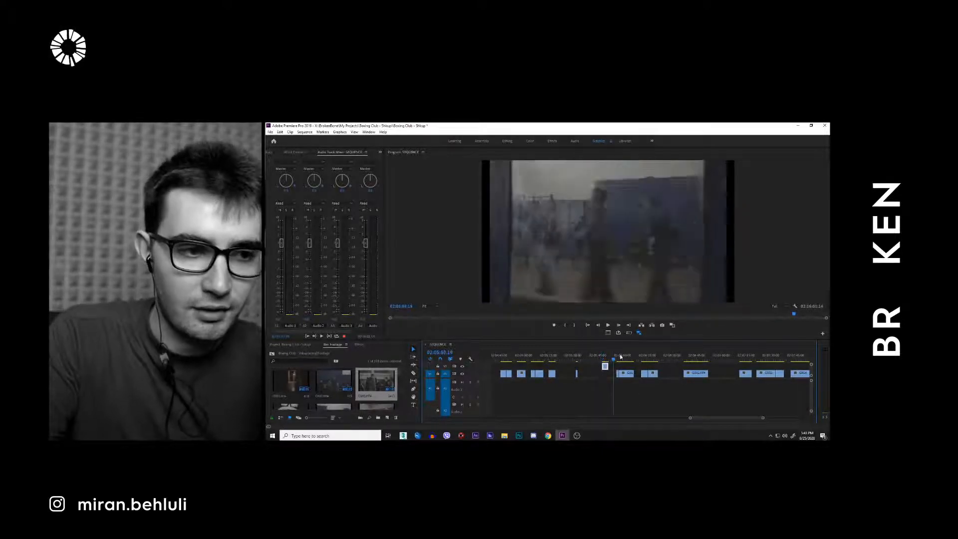
left_click_drag(633, 360, 643, 361)
scroll(649, 374, "up", 3)
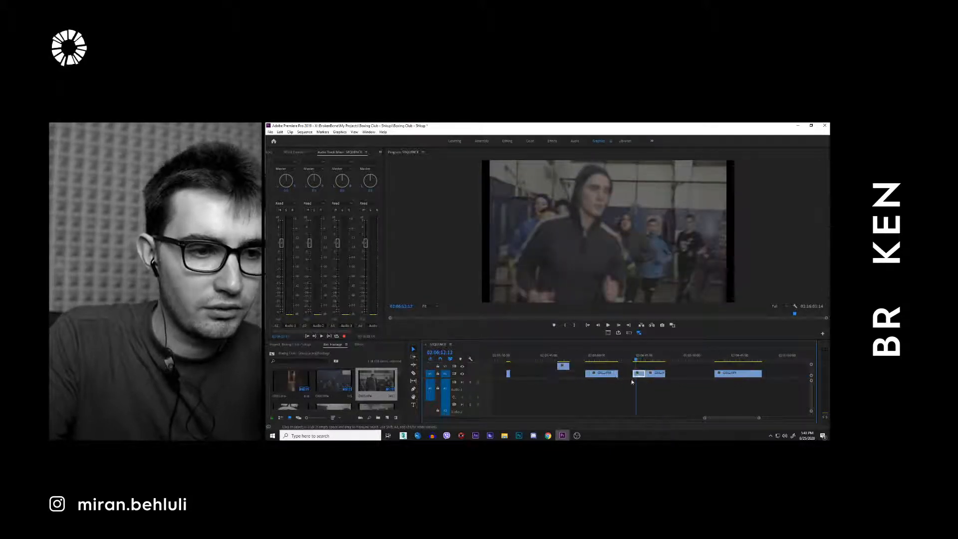
left_click(655, 360)
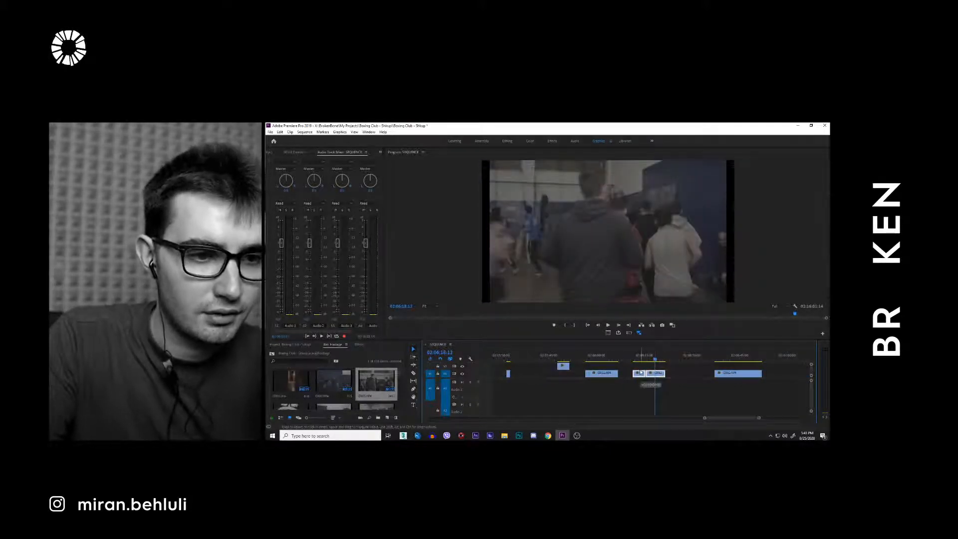
left_click_drag(642, 372, 641, 366)
Raise the opening part of the coach clip at about 02:06:46 to the upper video track and scrub on to about 02:07:33
left_click_drag(658, 358, 691, 360)
scroll(728, 364, "down", 3)
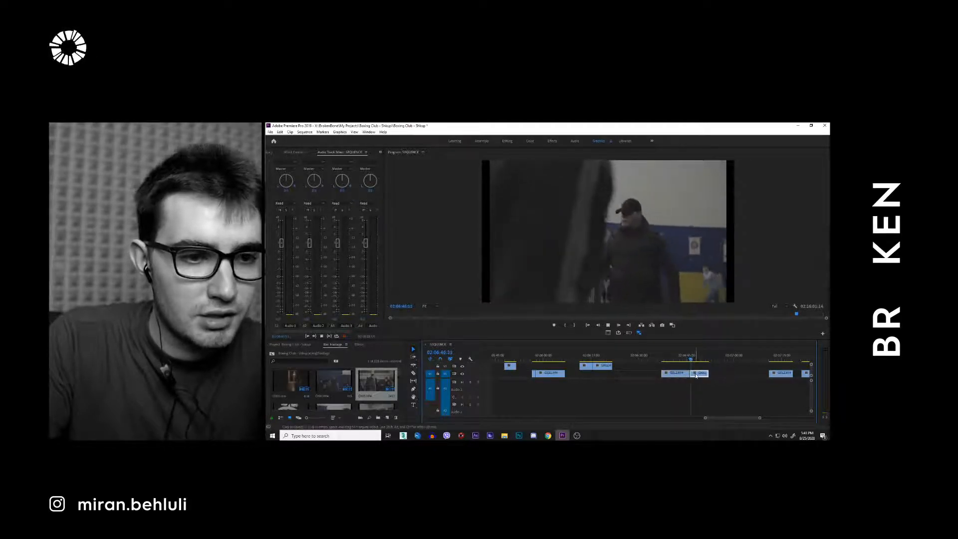
key("space")
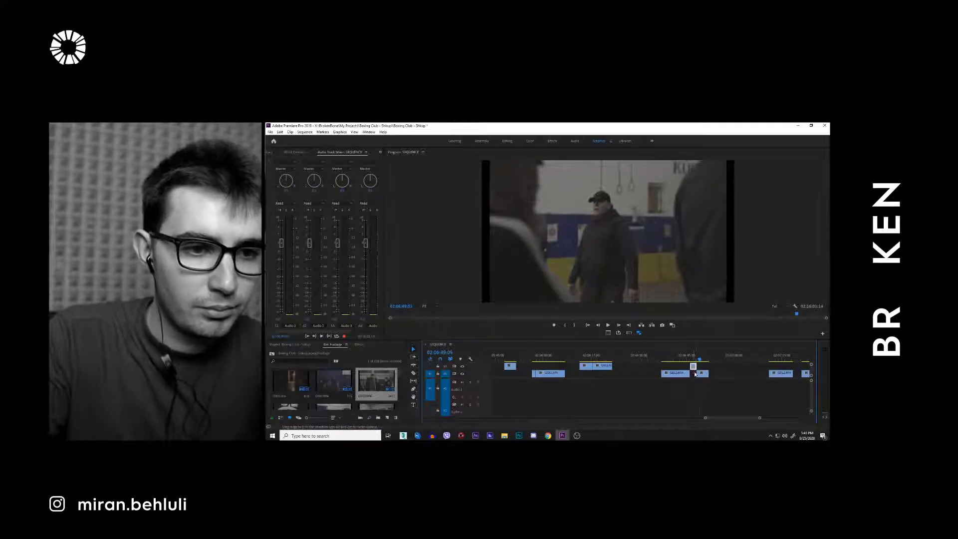
left_click_drag(646, 369, 804, 364)
scroll(637, 366, "down", 3)
scroll(778, 371, "down", 7)
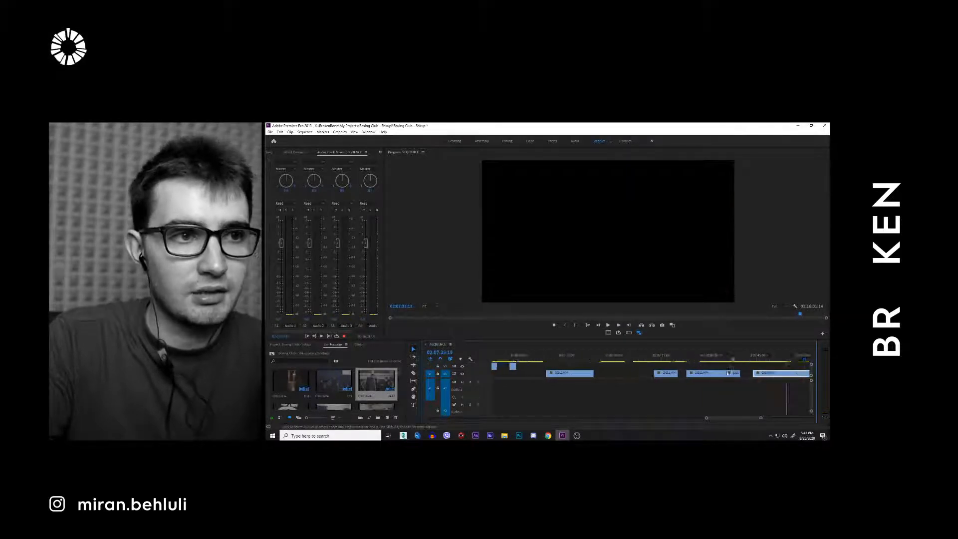
Scrub through the following coach clips and raise the clip just before about 02:09:10 to the upper video track
left_click_drag(671, 357, 801, 360)
scroll(800, 361, "down", 8)
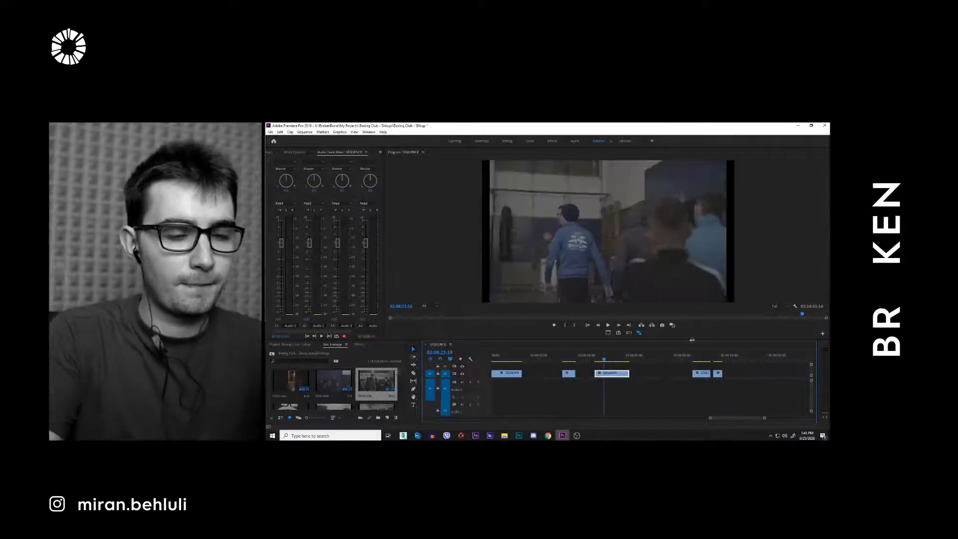
left_click_drag(624, 360, 699, 366)
left_click(715, 355)
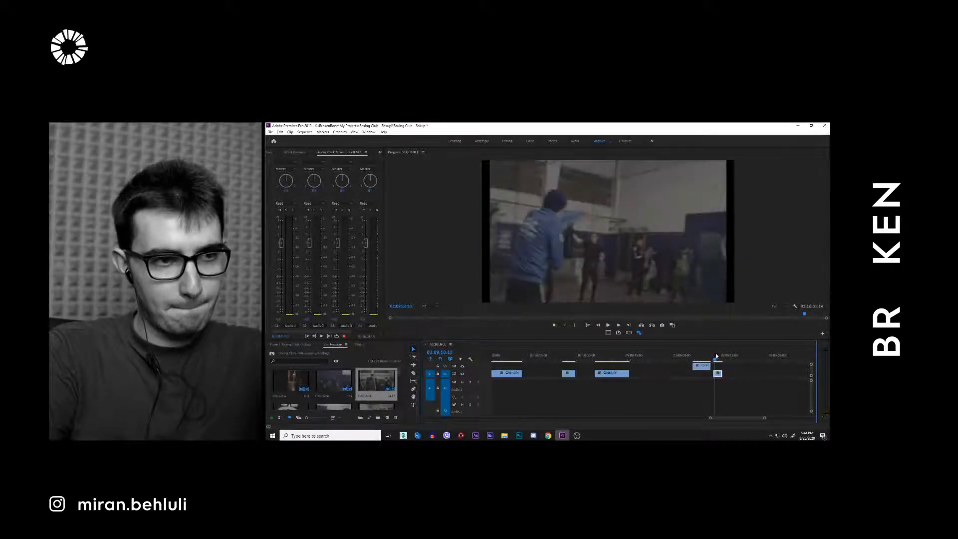
Scrub past the handshake clip at about 02:09:48 and raise two more strong clips, up to about 02:10:50, to the upper video track
key("minus")
key("minus")
key("minus")
scroll(713, 384, "down", 1)
left_click_drag(664, 358, 670, 357)
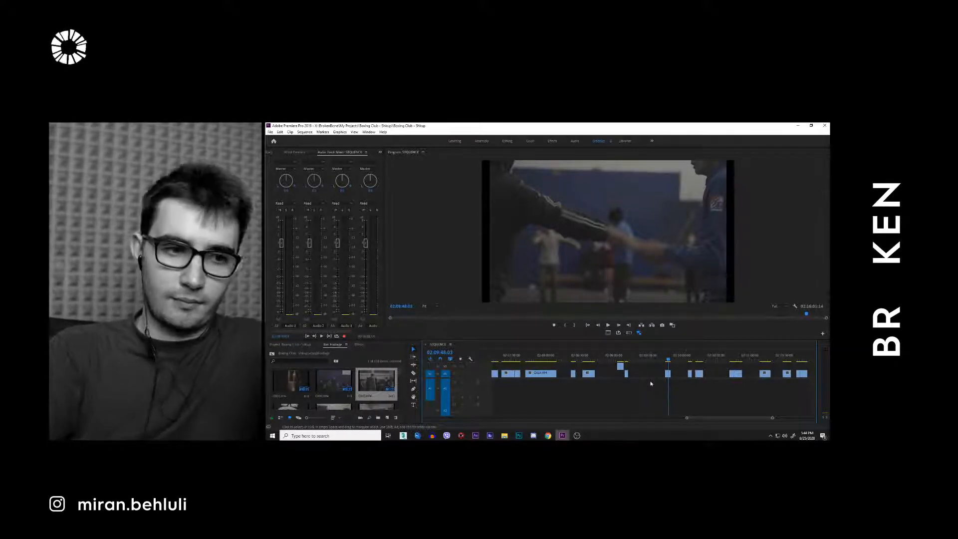
left_click(686, 359)
left_click_drag(692, 360, 690, 366)
scroll(690, 378, "up", 3)
left_click_drag(695, 359, 782, 362)
scroll(782, 363, "down", 3)
left_click(686, 361)
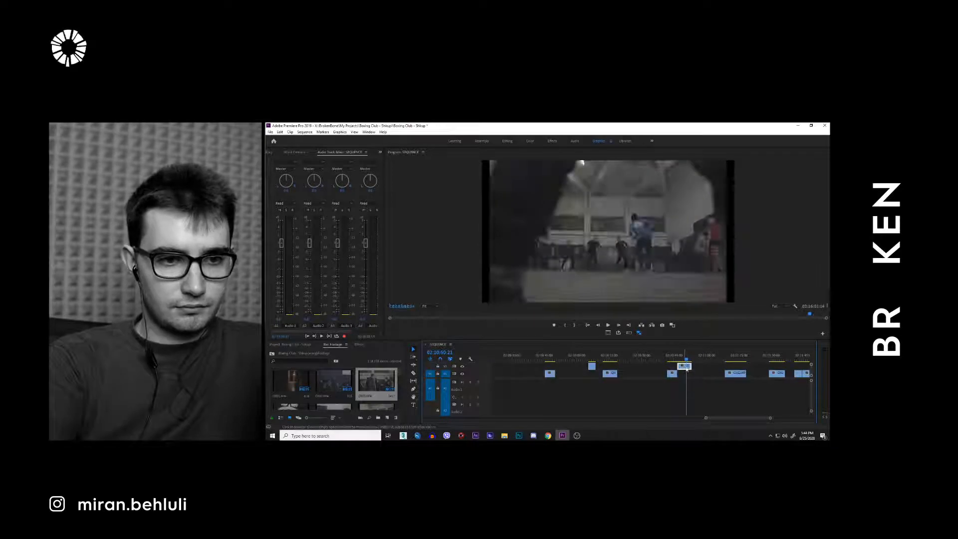
Raise the next groups of strong clips between about 02:10:50 and 02:13:04 to the upper video track
mouse_move(720, 356)
left_mouse_down()
mouse_move(781, 354)
mouse_move(704, 353)
mouse_move(727, 351)
mouse_move(720, 365)
left_mouse_up()
scroll(771, 359, "down", 5)
left_click_drag(635, 357, 646, 374)
left_click(772, 357)
scroll(769, 363, "down", 3)
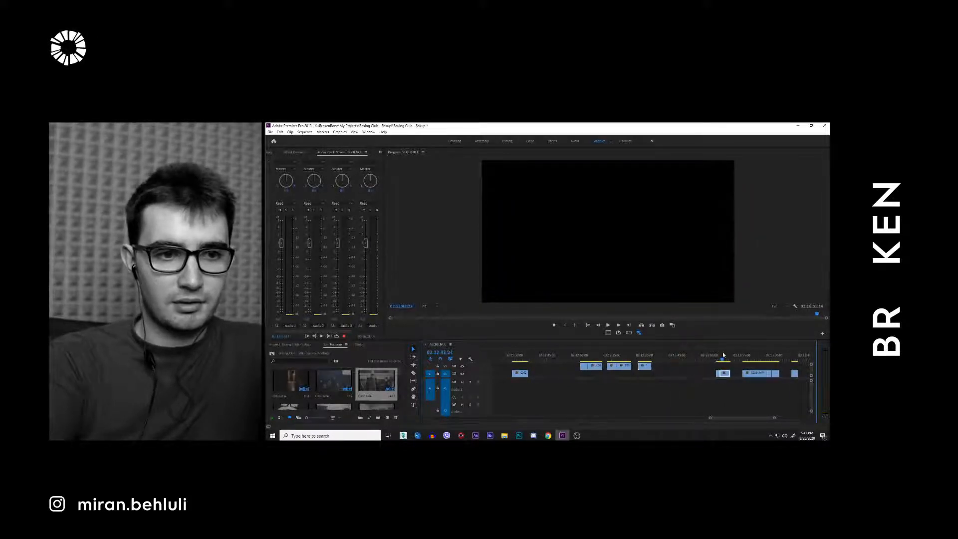
left_click_drag(724, 355, 706, 368)
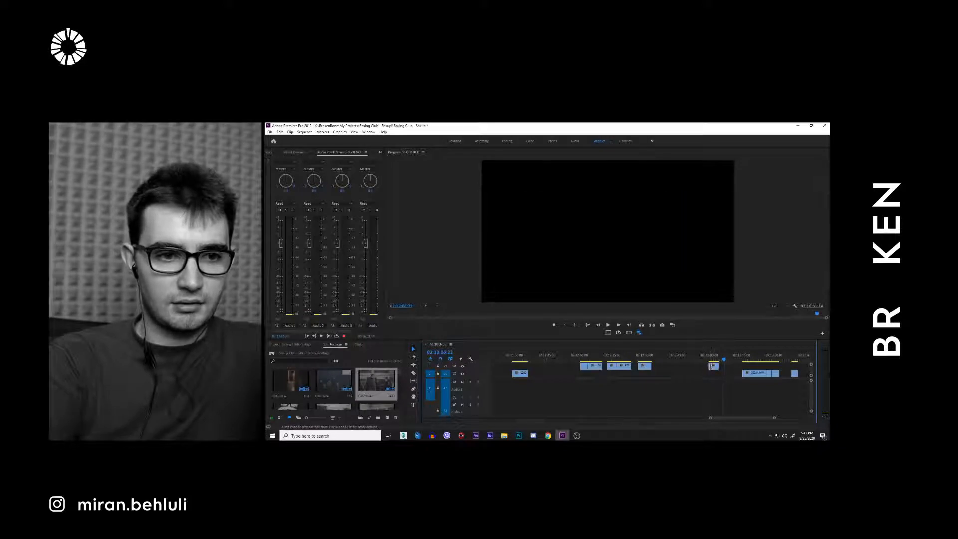
Scrub through the remaining training clips from about 02:13:24 to 02:14:05 and save the project
left_click(763, 357)
scroll(732, 373, "down", 3)
key("ctrl+s")
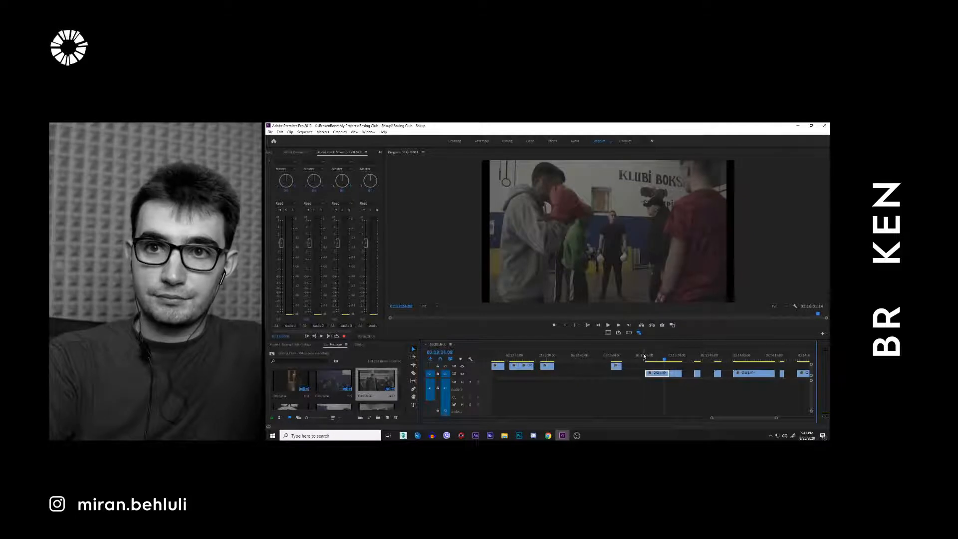
left_click_drag(643, 355, 543, 368)
scroll(687, 391, "down", 8)
scroll(687, 392, "up", 2)
scroll(729, 368, "up", 7)
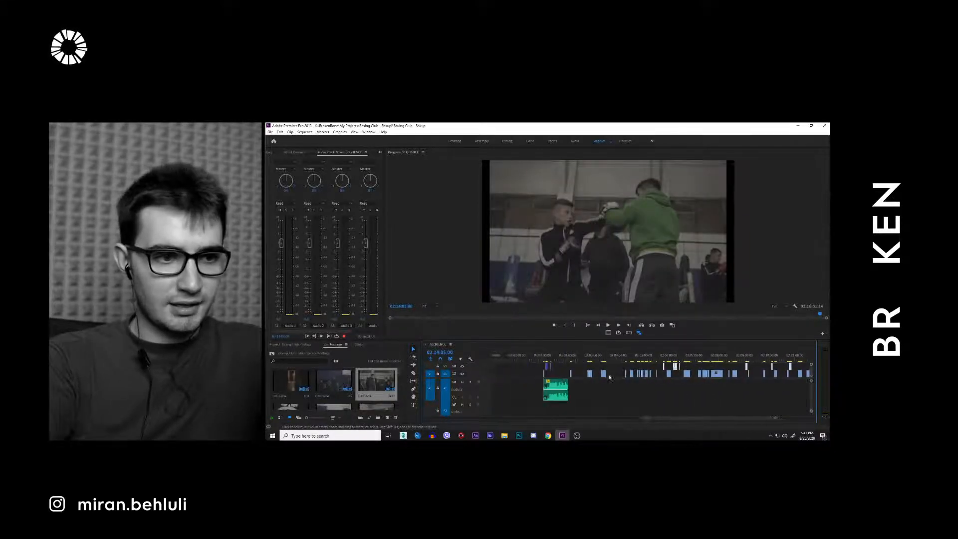
Shift the selected upper-track clips back along the timeline towards the music
left_click_drag(754, 368, 513, 379)
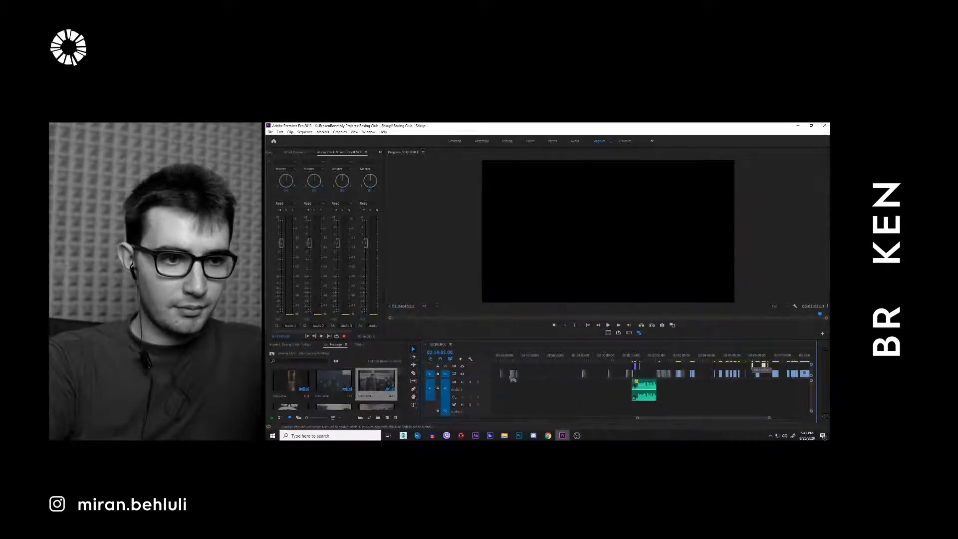
left_click_drag(733, 369, 703, 370)
scroll(670, 376, "down", 5)
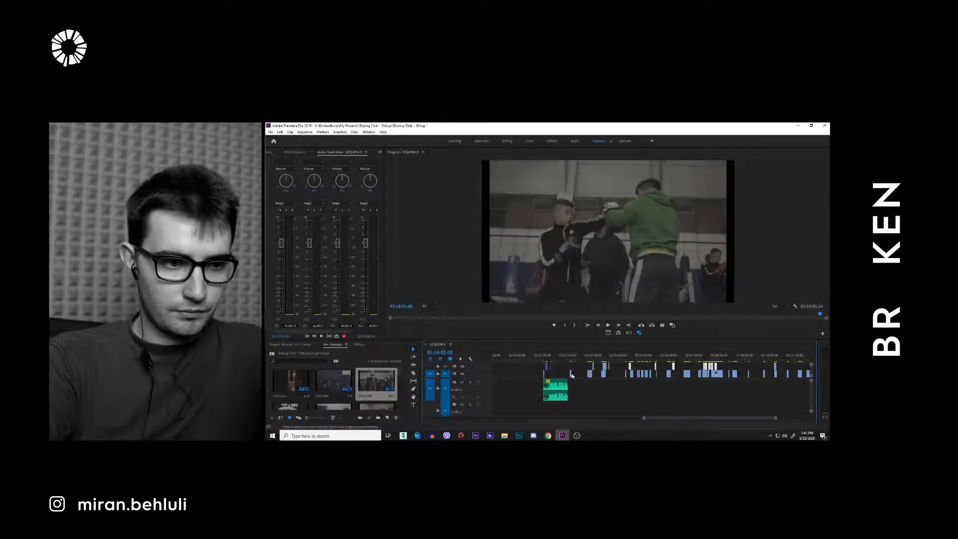
Move the unused lower-track clips further along the timeline, leaving the music and the upper-track selects in place
scroll(648, 381, "down", 3)
key("ctrl+a")
key("minus")
scroll(718, 384, "up", 2)
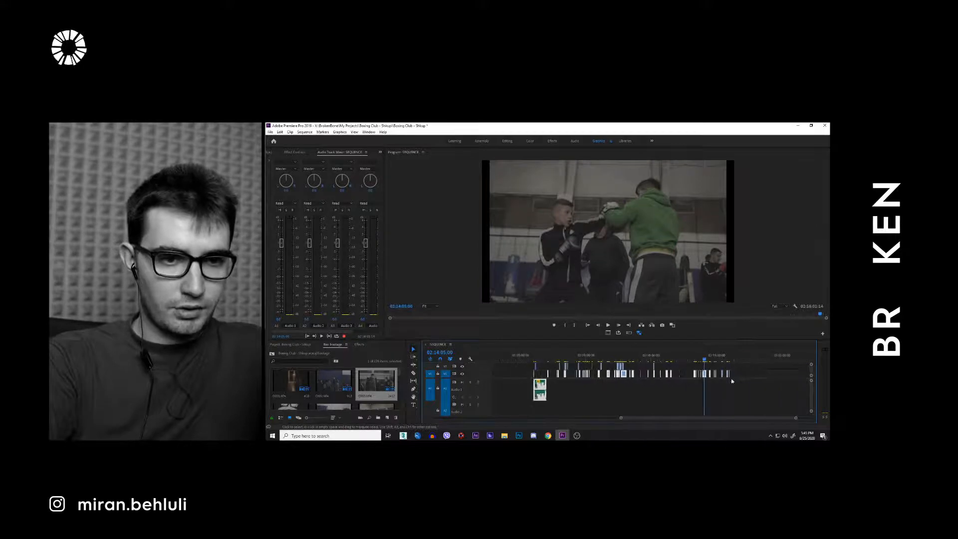
key("ctrl+z")
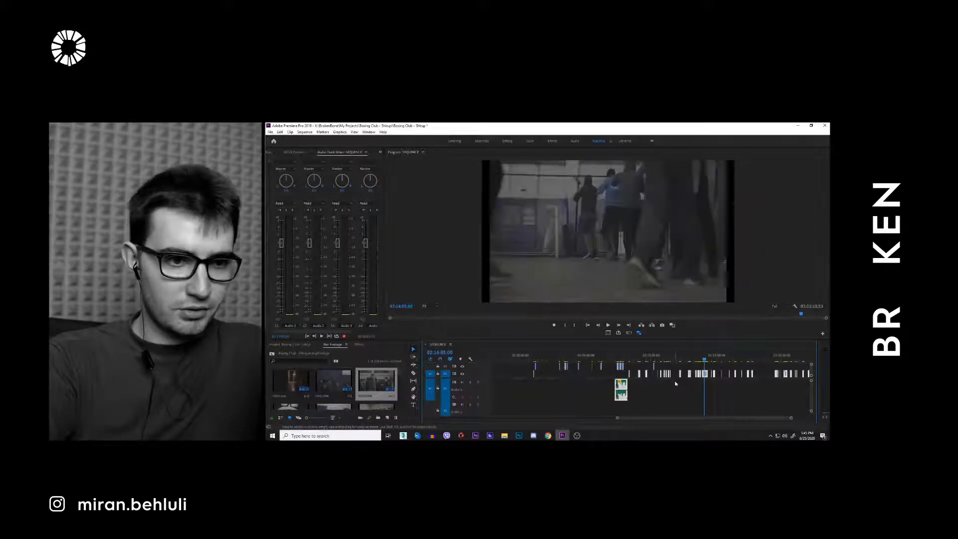
key("ctrl+shift+z")
left_click_drag(545, 378, 789, 375)
key("ctrl+z")
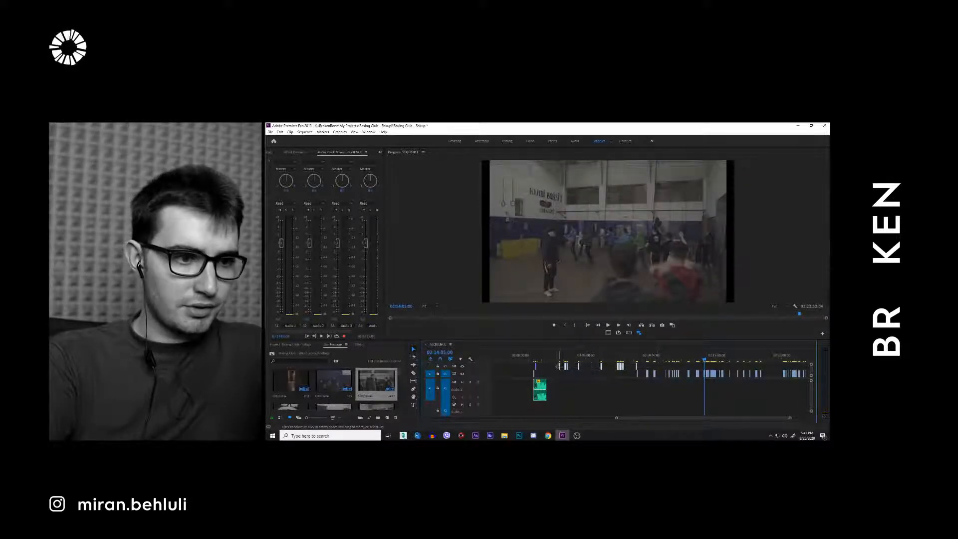
Bring the selected clips back over the music, return the playhead to the music's start at 02:01:02:13, and save the project
left_click_drag(567, 367, 519, 359)
scroll(559, 375, "up", 5, "alt")
key("ctrl+s")
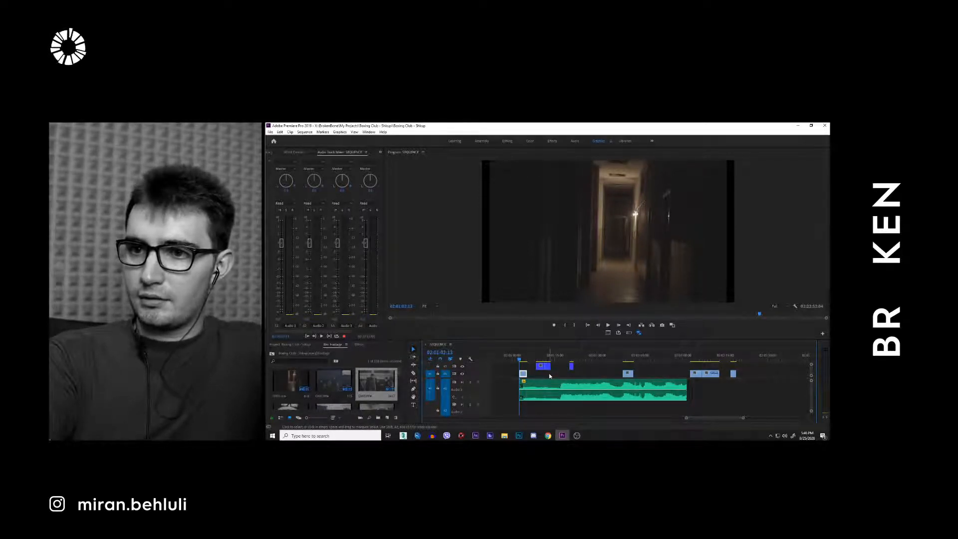
key("ctrl+s")
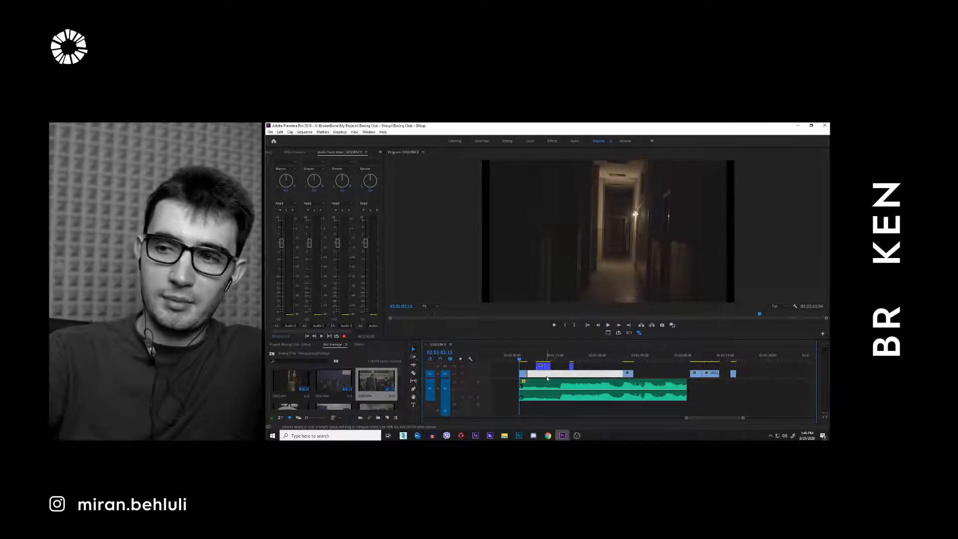
Place the Shkupi back shot directly after the corridor clip at the music's start and overlay the short ceiling clip above it
key("space")
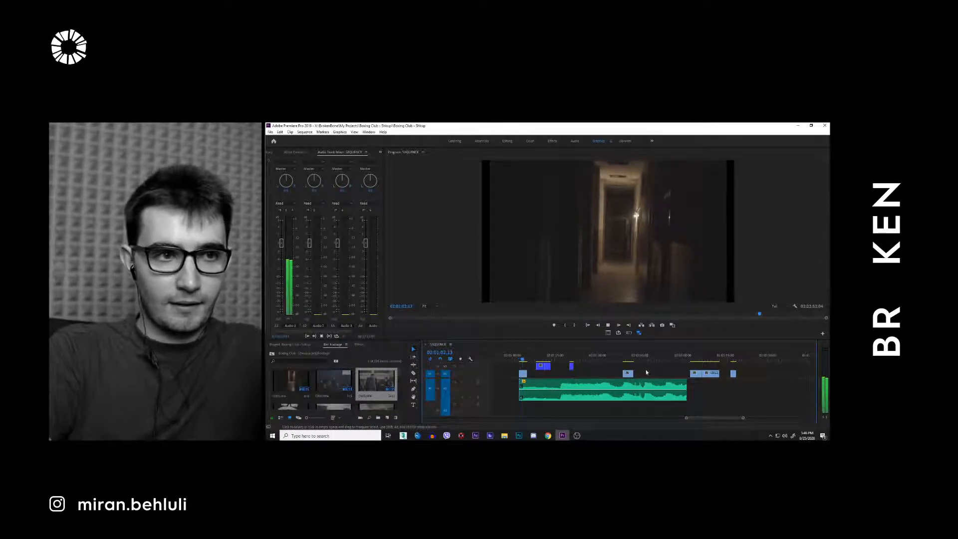
left_click(539, 360)
scroll(549, 364, "up", 4)
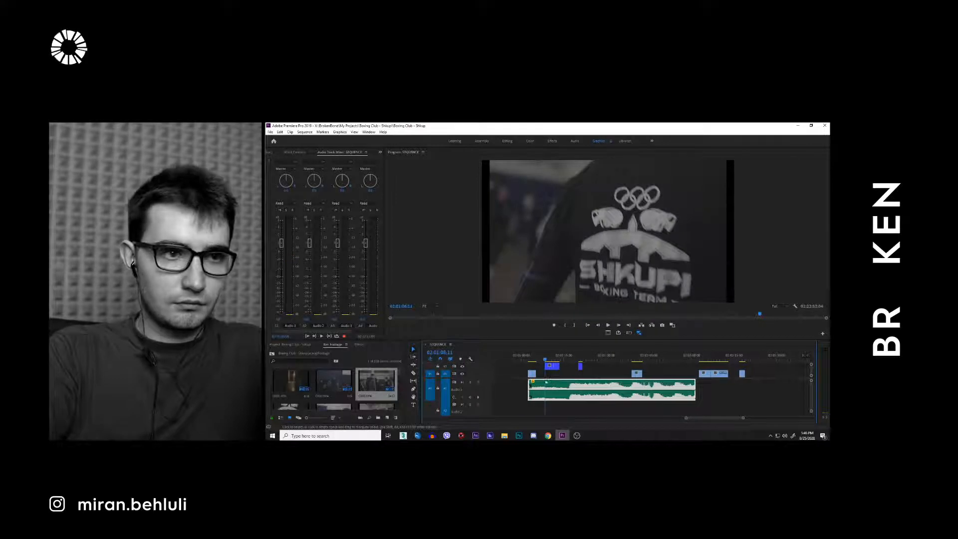
left_click_drag(563, 364, 574, 365)
left_click_drag(620, 366, 570, 374)
left_click_drag(601, 358, 567, 370)
left_click(557, 359)
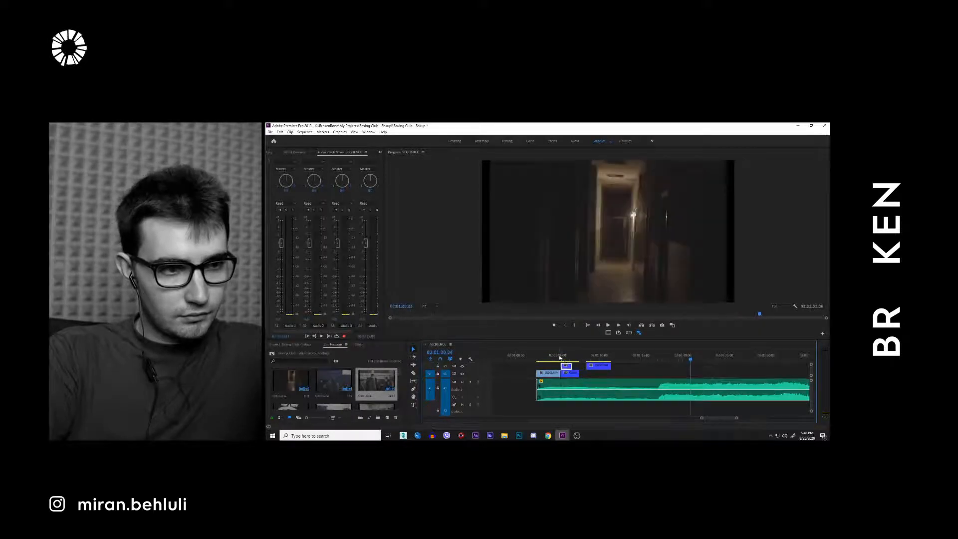
Play the cut from the corridor to the overlay clip and cut the overlay down around the ceiling rings shot at about 02:01:05
key("space")
scroll(555, 360, "up", 3)
key("space")
left_click(581, 372)
left_click(583, 367)
key("space")
scroll(584, 365, "up", 3)
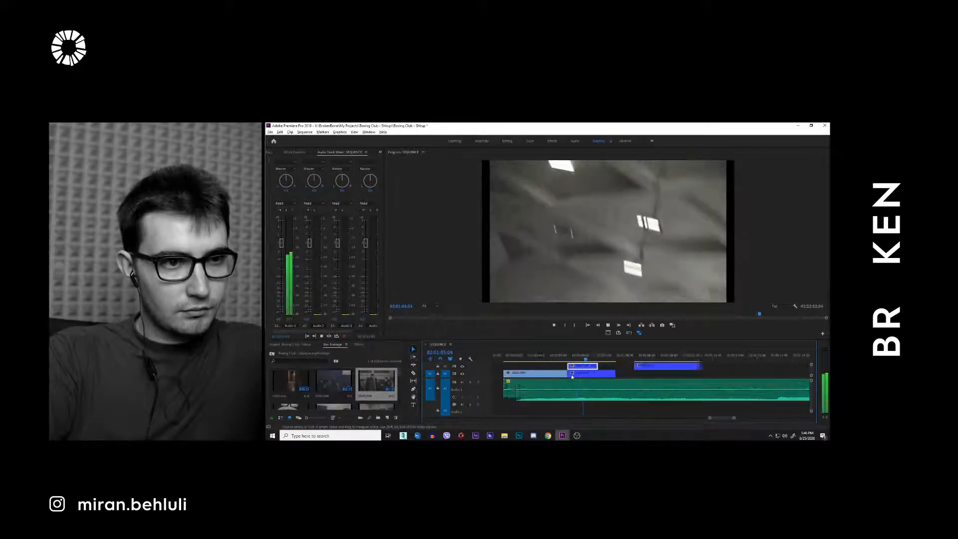
key("space")
left_click_drag(592, 360, 569, 361)
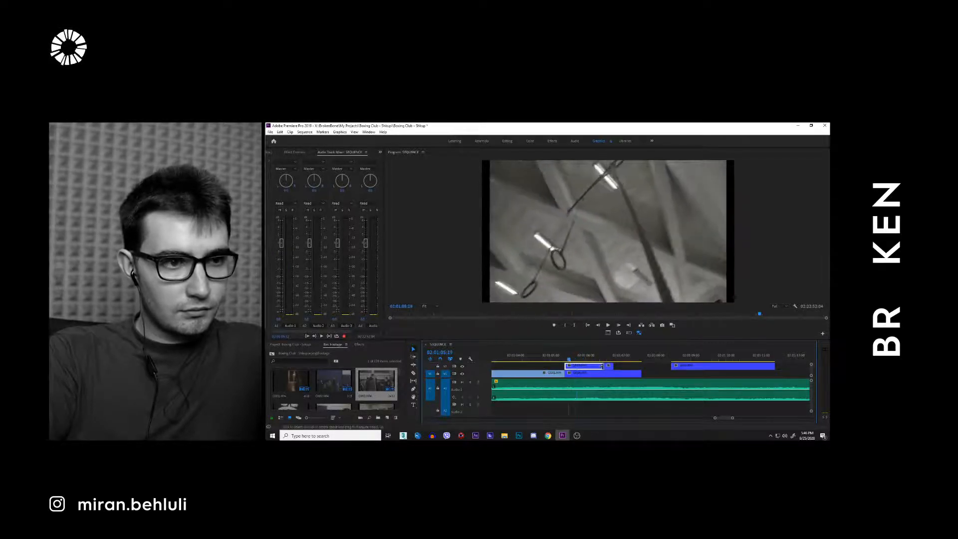
Try a much faster speed on the ceiling rings overlay clip and play the result
right_click(591, 368)
left_click(634, 334)
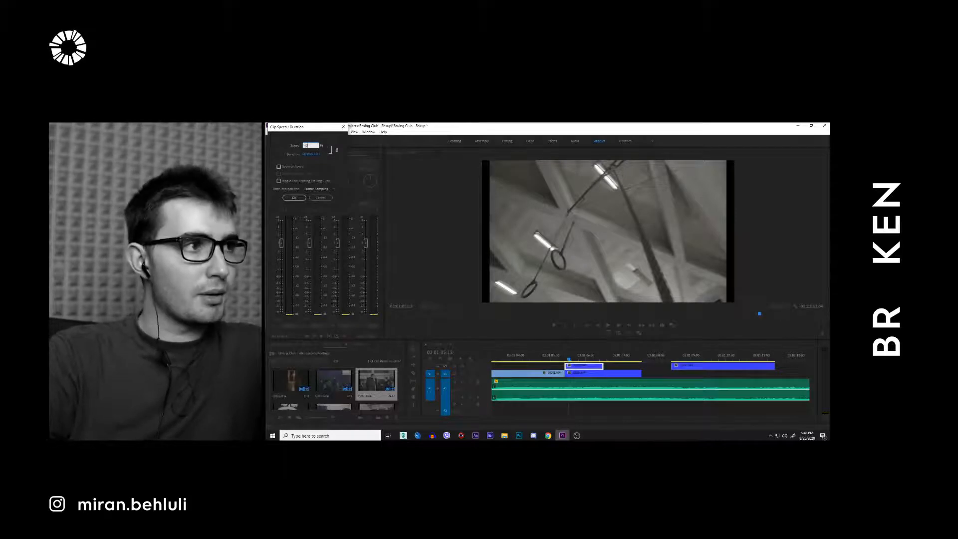
key("Return")
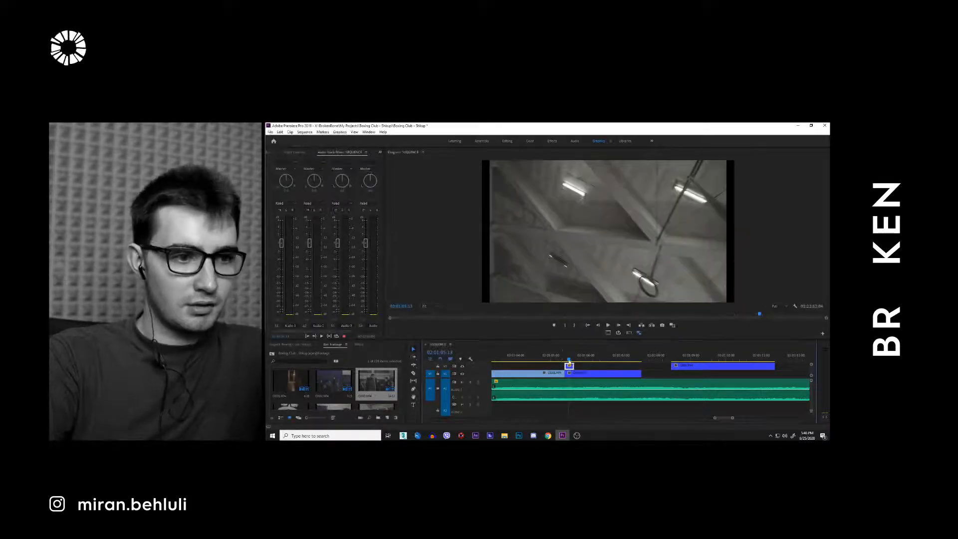
key("space")
key("space")
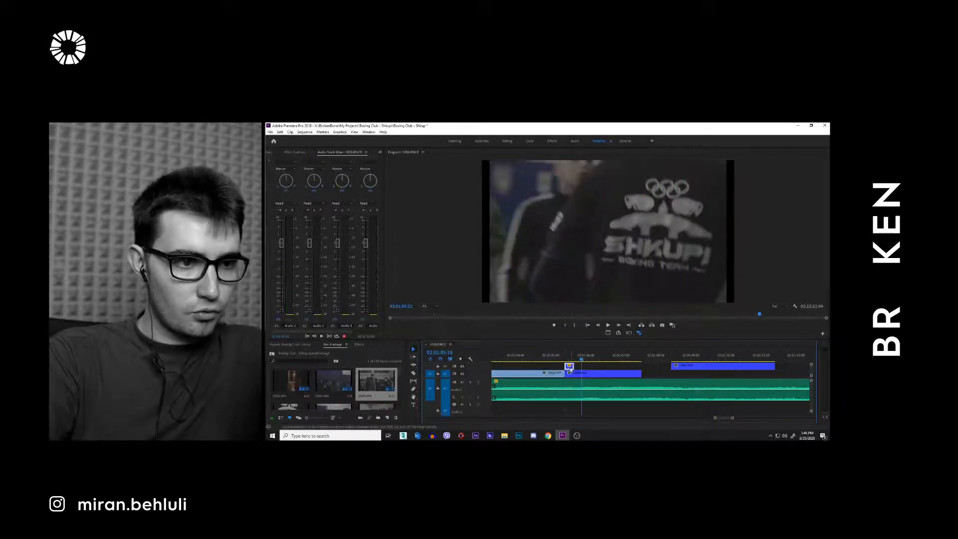
Change the ceiling rings overlay clip's speed to a more moderate value and play the transition into the Shkupi shot
right_click(570, 368)
left_click(595, 326)
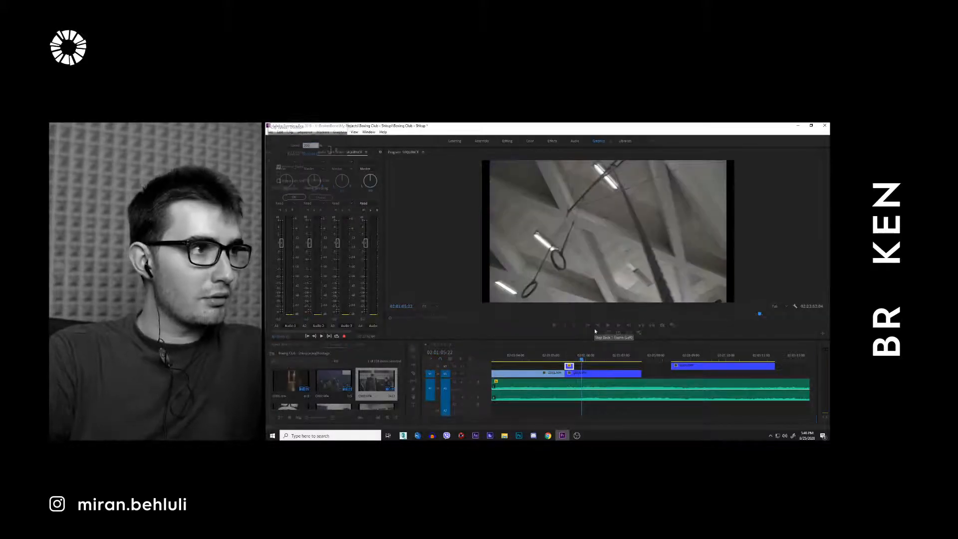
key("Return")
left_click(553, 359)
key("space")
key("space")
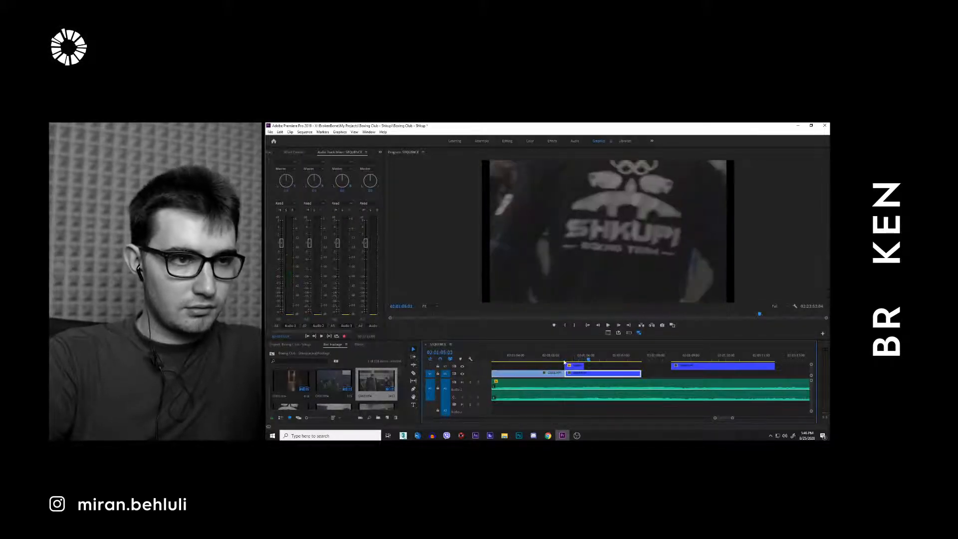
left_click(565, 359)
key("space")
key("space")
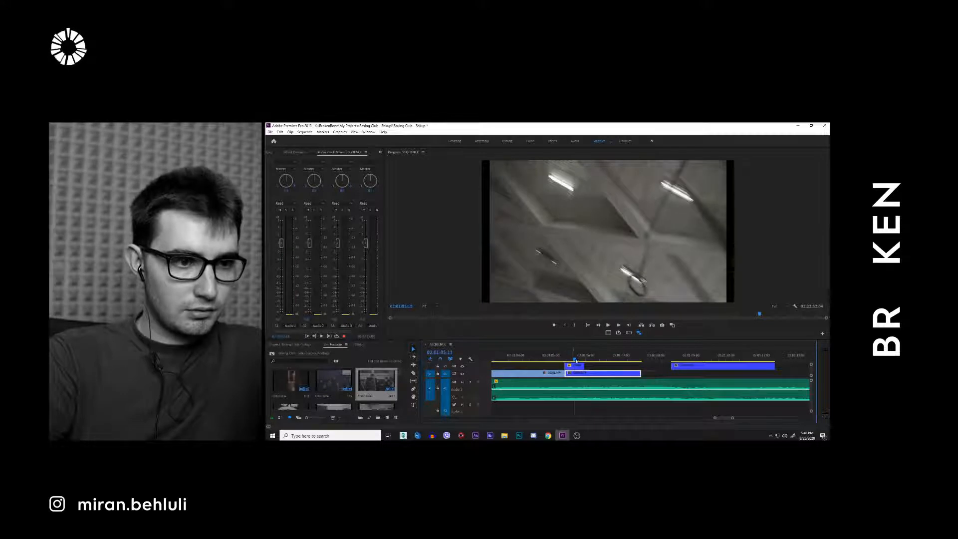
Split the sped-up overlay, keep a short ceiling piece after the corridor clip, place the runner part behind it, and play the sequence
left_click_drag(576, 360, 556, 366)
key("Right")
key("Right")
left_click(575, 368)
left_click_drag(567, 360, 563, 365)
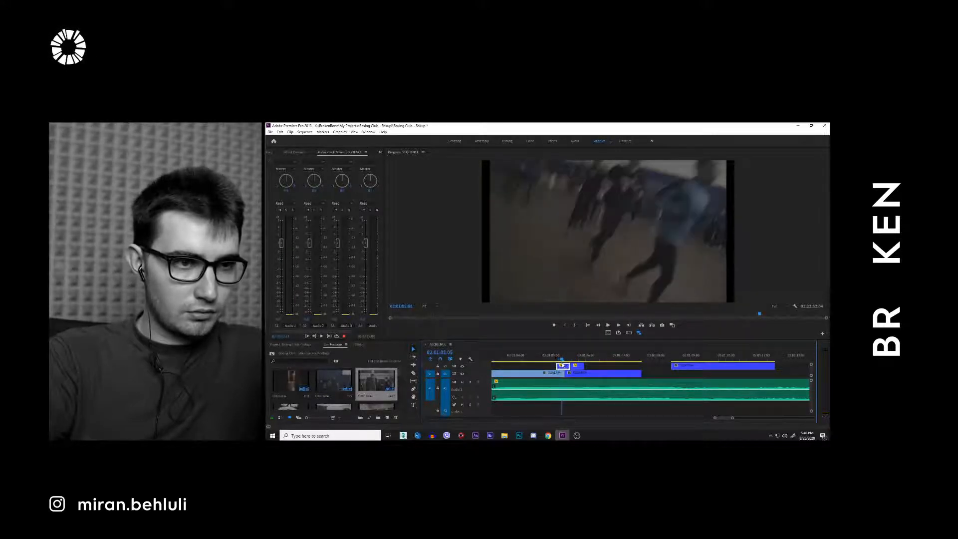
key("space")
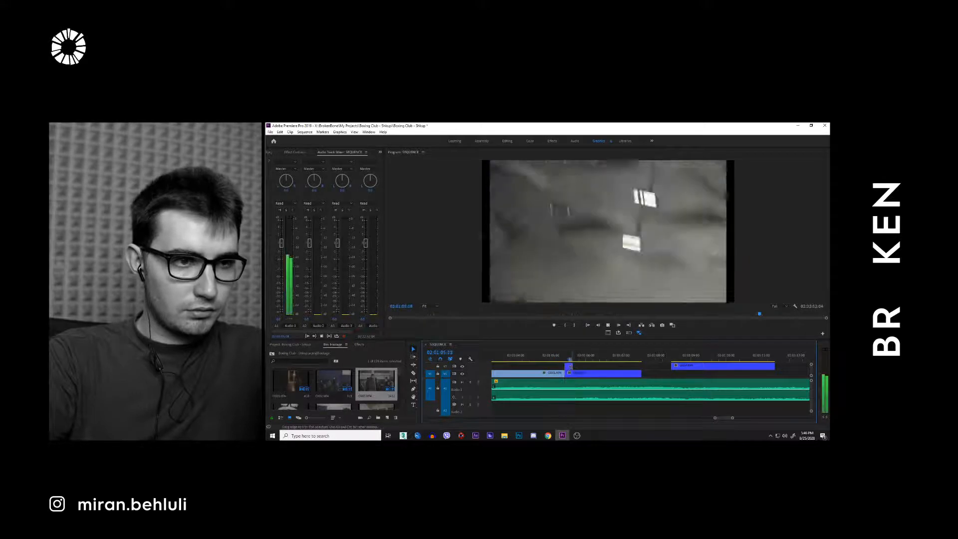
key("space")
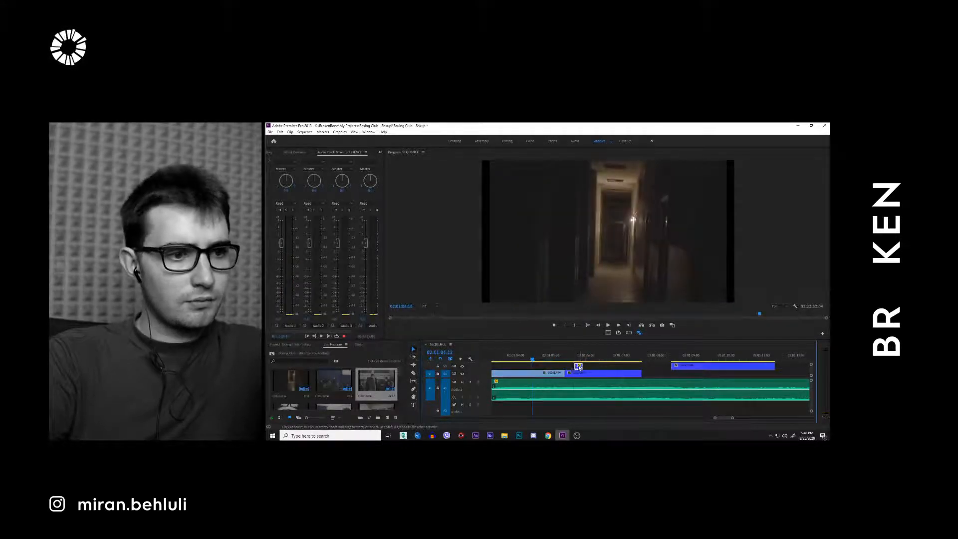
key("space")
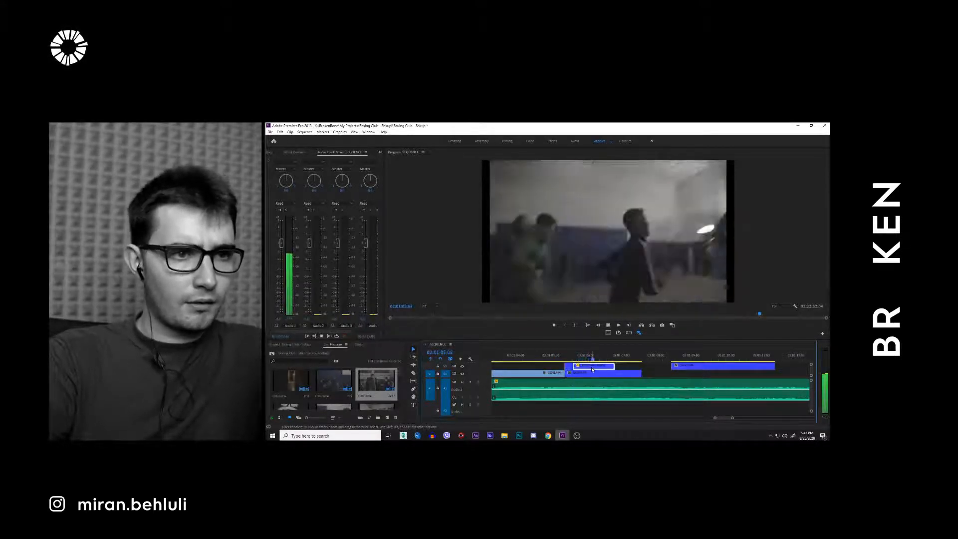
Set the speed of the runner clip on the upper video track to 50%
right_click(592, 369)
left_click(647, 331)
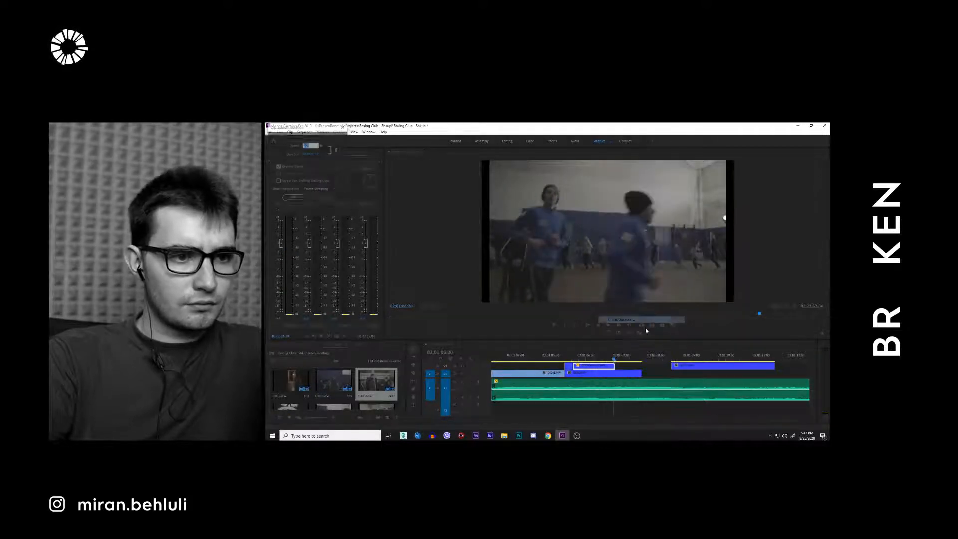
type("50")
key("Return")
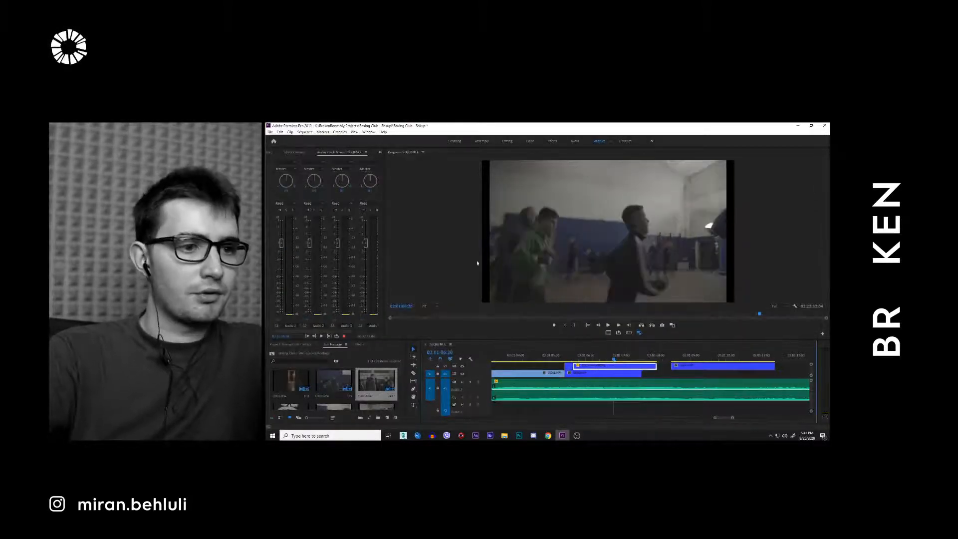
Cut the slowed runner clip so the overlay ends at about 02:01:06:00, and play the result
mouse_move(592, 357)
left_mouse_down()
mouse_move(577, 363)
mouse_move(591, 368)
mouse_move(576, 367)
left_mouse_up()
key("space")
key("ctrl+k")
left_click(566, 357)
key("space")
key("space")
key("space")
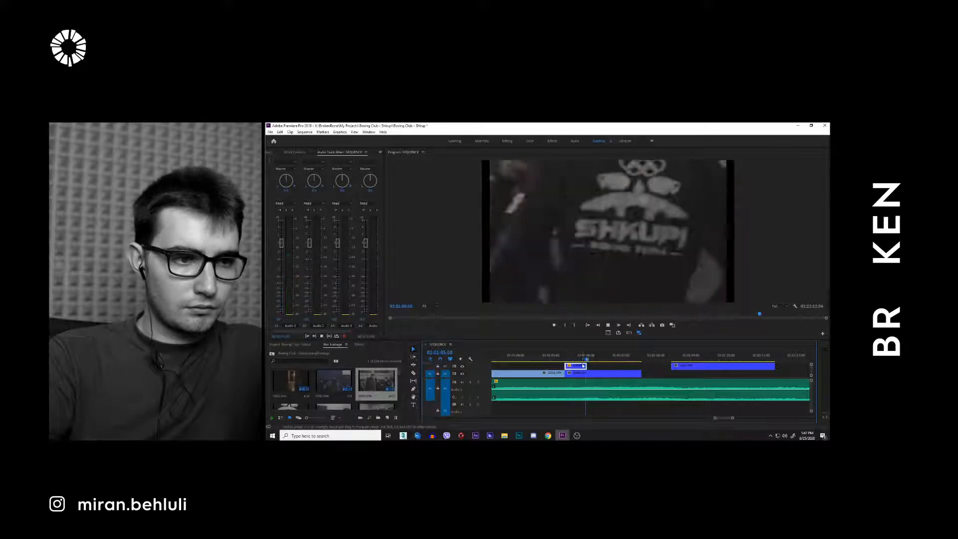
key("space")
Trim the Shkupi back shot's start to about 02:01:06:07, move it up to the overlay's end, and play the join
left_click(596, 359)
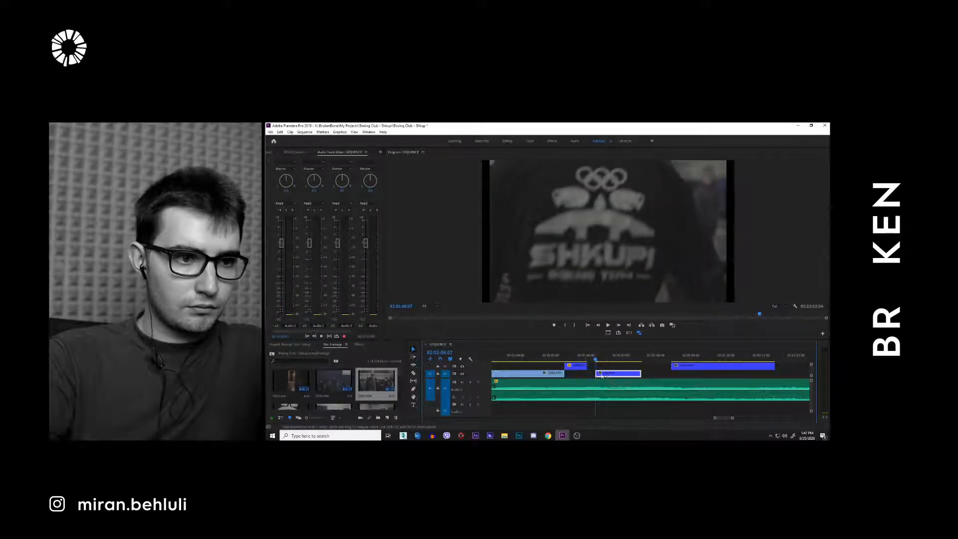
left_click_drag(602, 375, 593, 376)
left_click(565, 356)
key("space")
key("space")
left_click(590, 359)
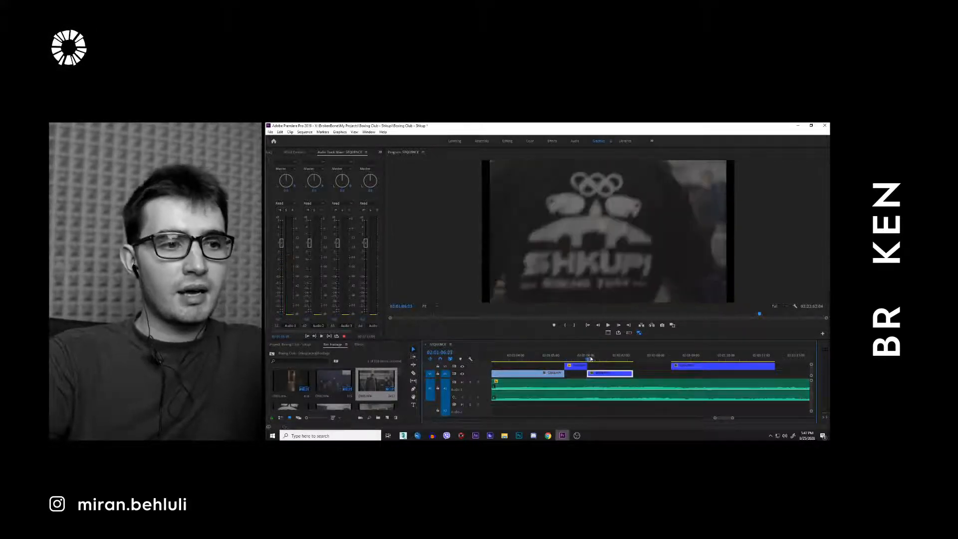
Trim the end of the Shkupi back shot to about 02:01:07:07 and play the join
key("space")
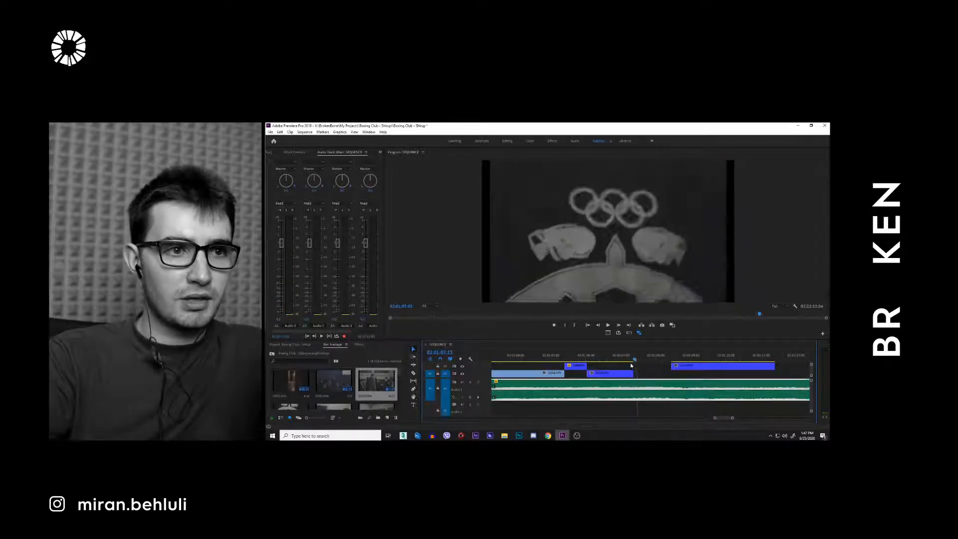
mouse_move(631, 366)
left_mouse_down()
mouse_move(591, 365)
mouse_move(619, 375)
left_mouse_up()
left_click_drag(602, 374, 633, 374)
left_click(600, 360)
key("Delete")
key("space")
key("space")
key("space")
key("space")
Move the overlay piece down between the corridor clip and the Shkupi back shot, play the sequence, and save the project
left_click_drag(575, 366, 583, 357)
left_click(549, 359)
key("minus")
key("minus")
key("space")
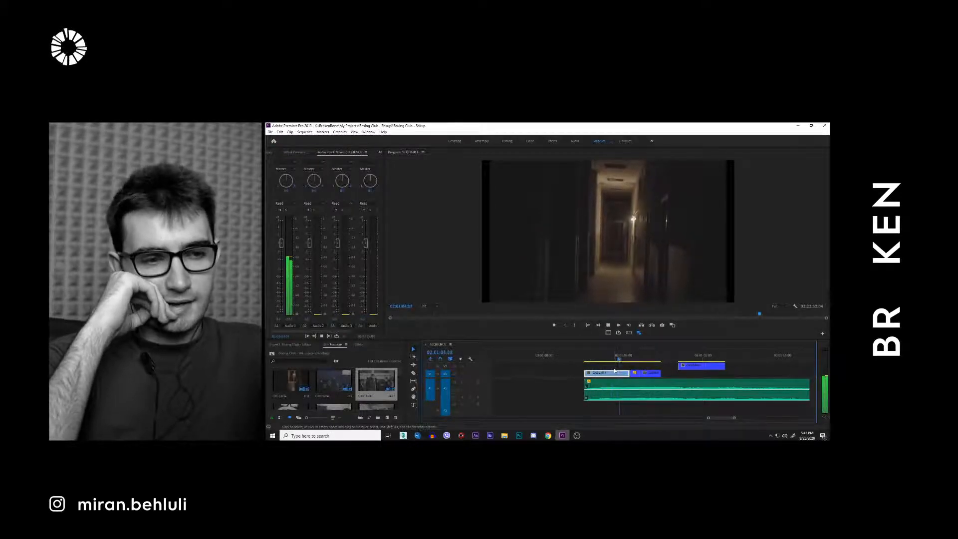
key("space")
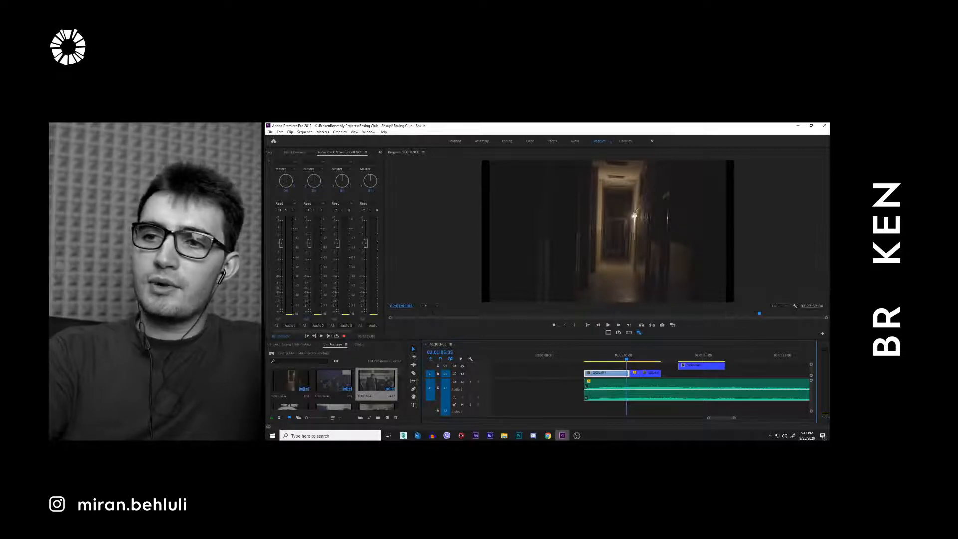
key("ctrl+s")
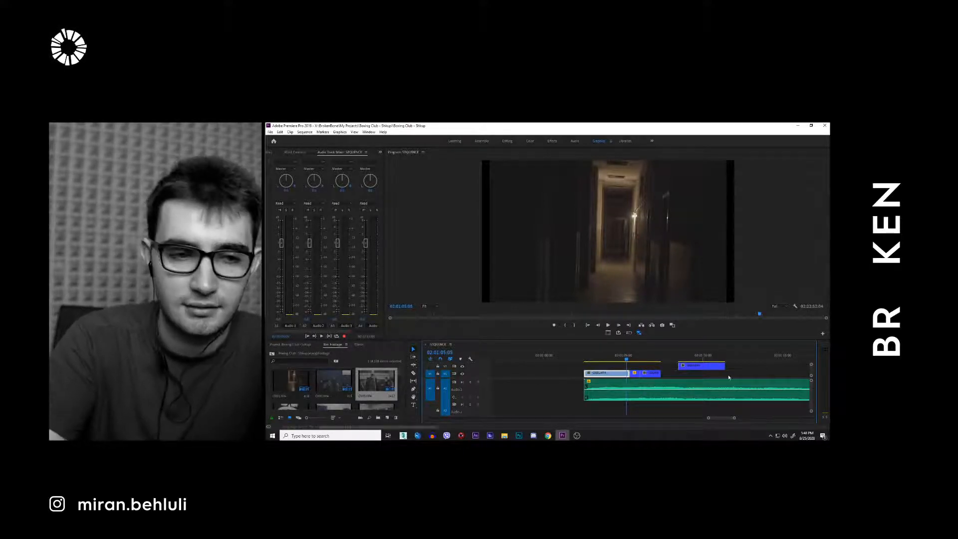
Play the opening edit from the corridor clip through to the Shkupi back shot and save the project
key("space")
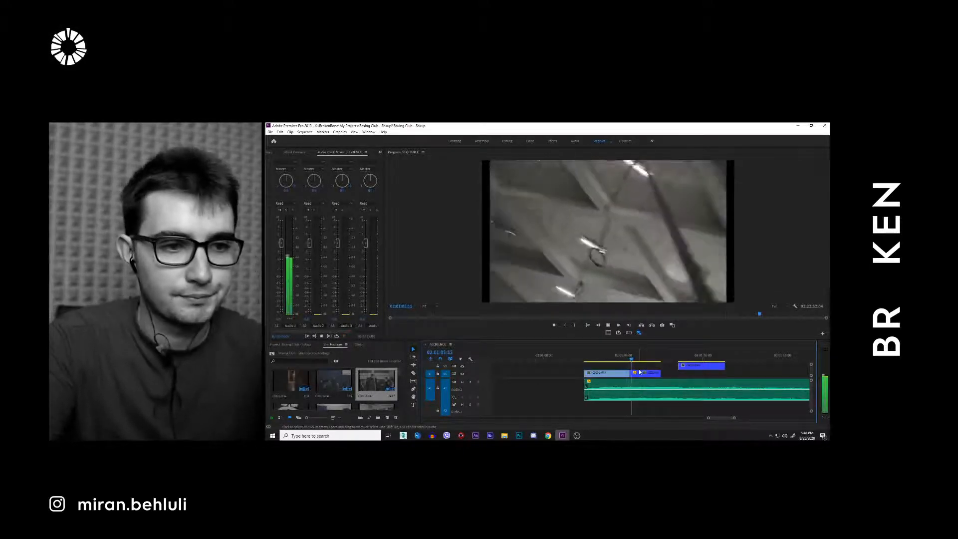
left_click(609, 357)
left_click(615, 374)
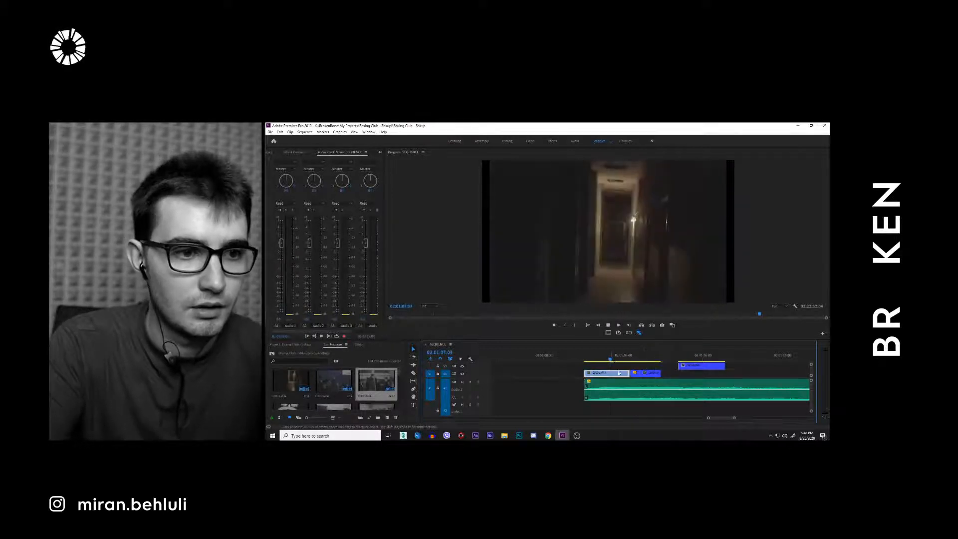
key("space")
scroll(634, 374, "up", 2)
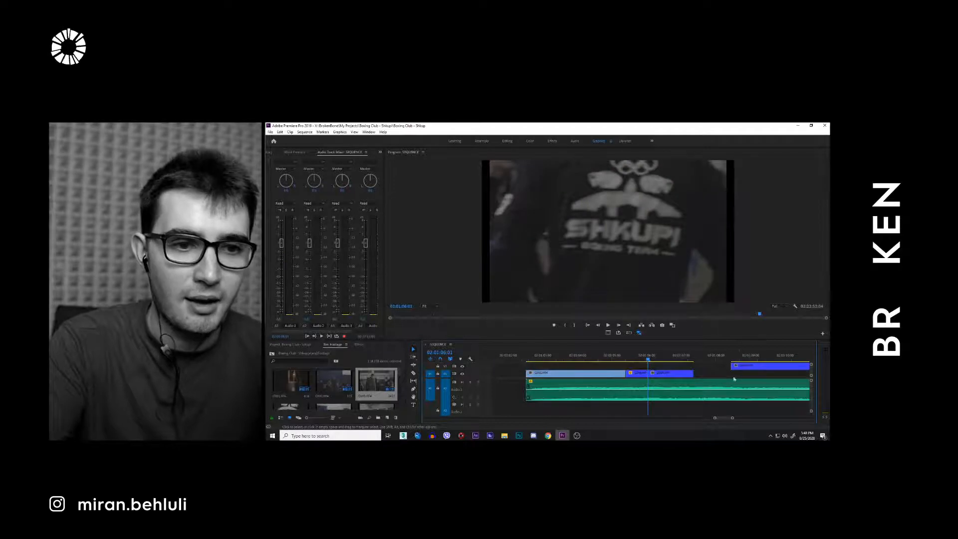
key("ctrl+s")
Examine the music waveform beyond the placed clips and scrub through the corridor-to-Shkupi section
scroll(667, 390, "down", 2)
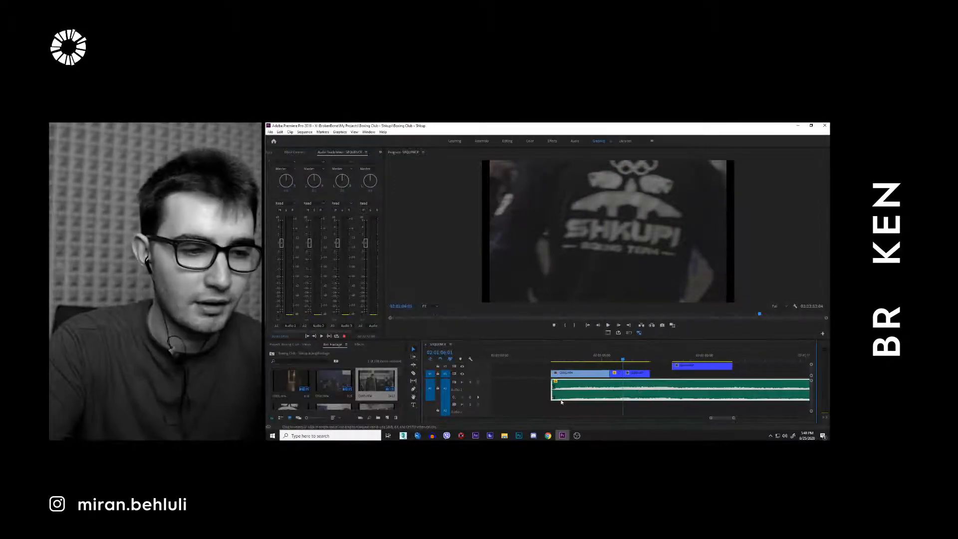
scroll(557, 407, "down", 2)
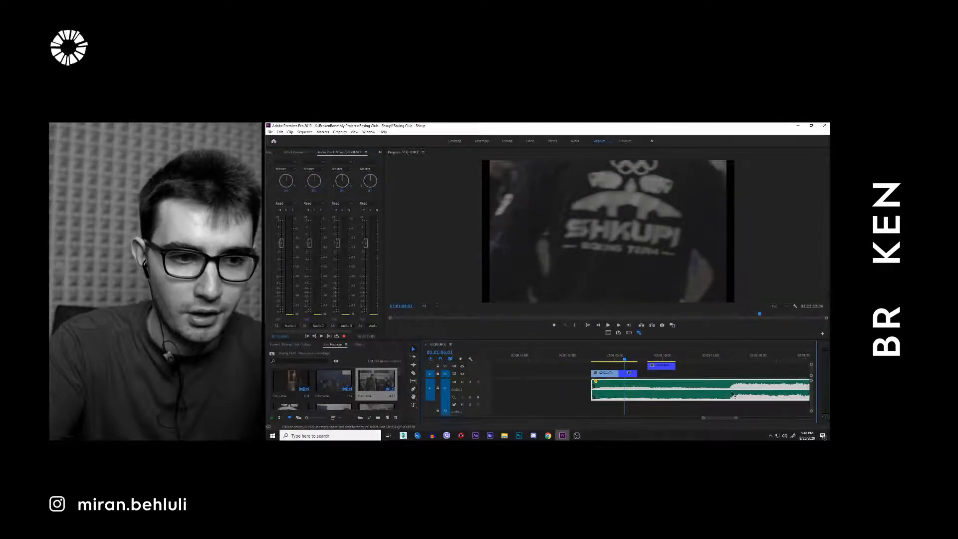
left_click_drag(667, 393, 691, 387)
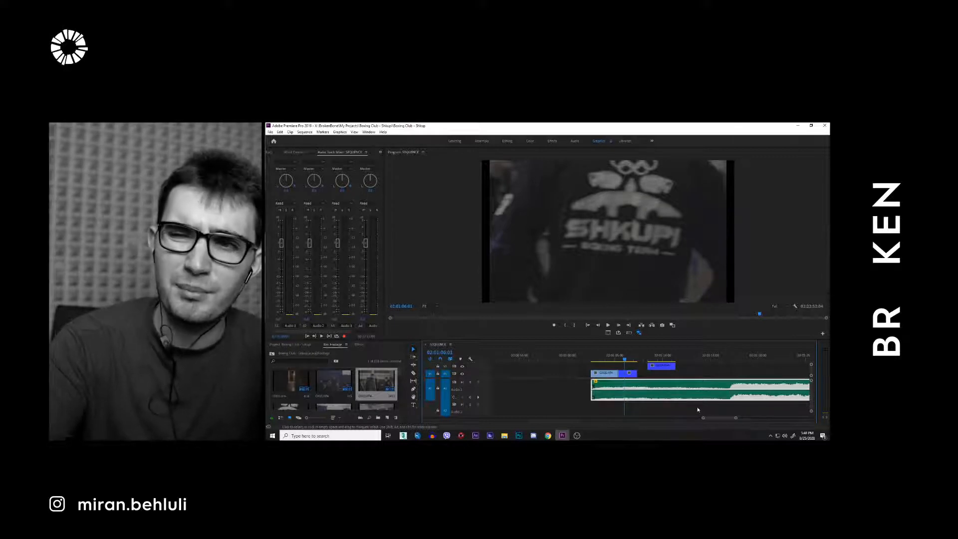
left_click(665, 374)
left_click(674, 375)
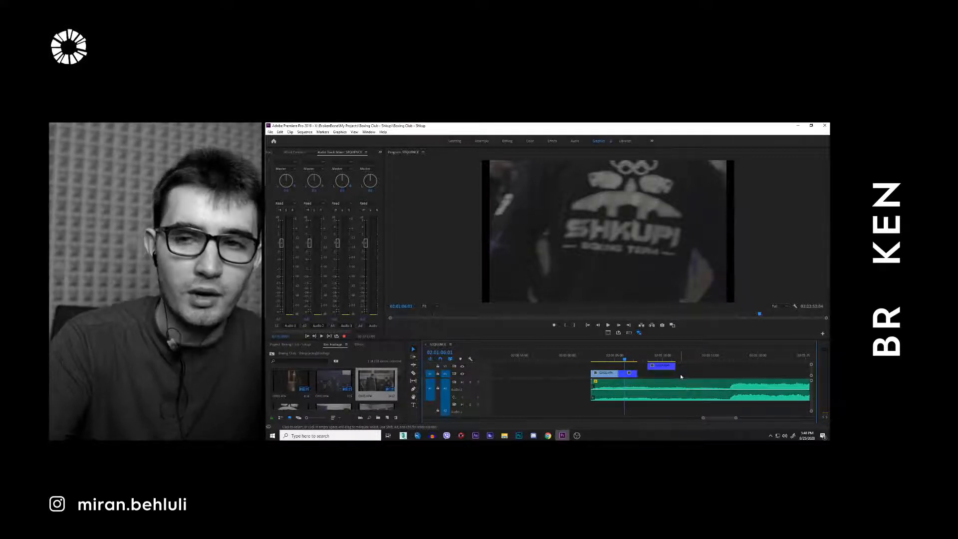
mouse_move(631, 360)
left_mouse_down()
mouse_move(623, 359)
mouse_move(638, 361)
left_mouse_up()
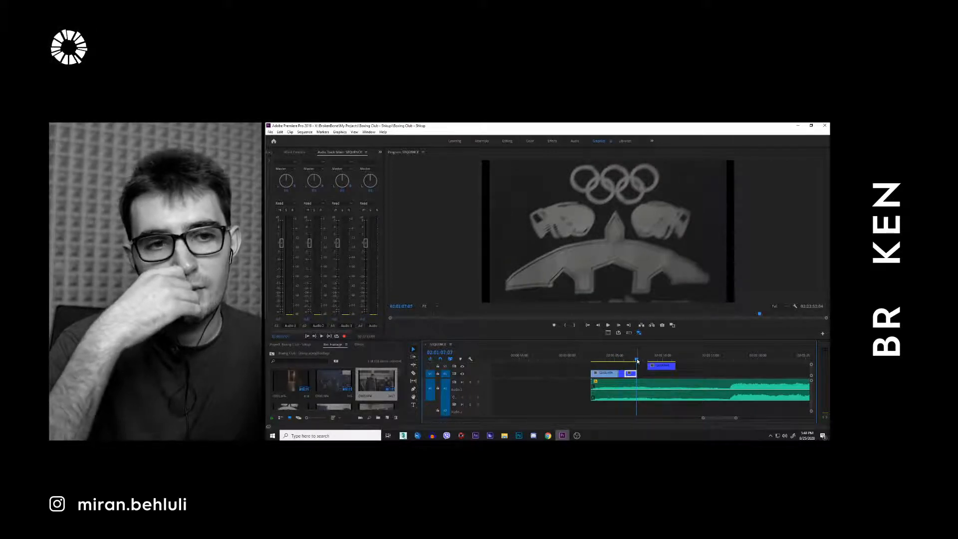
left_click(617, 359)
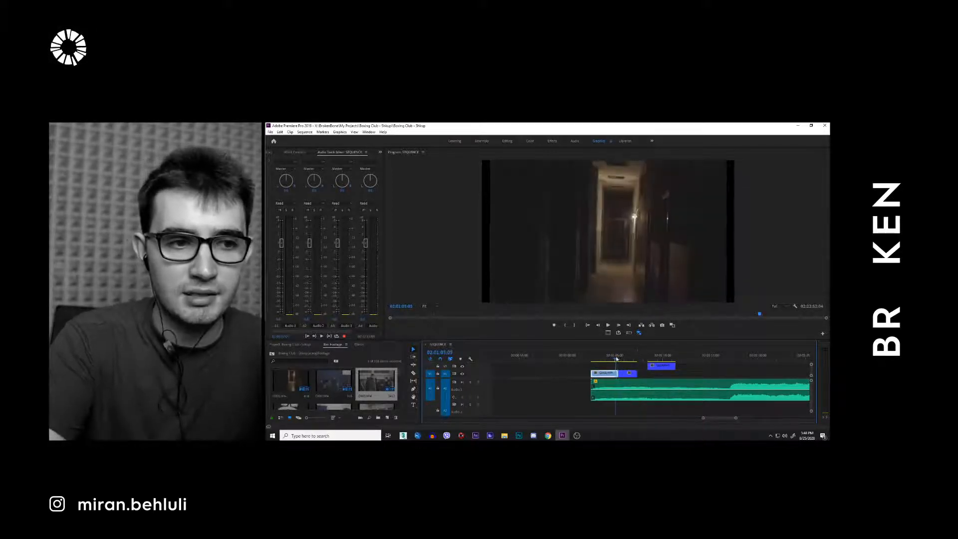
left_click_drag(616, 359, 631, 360)
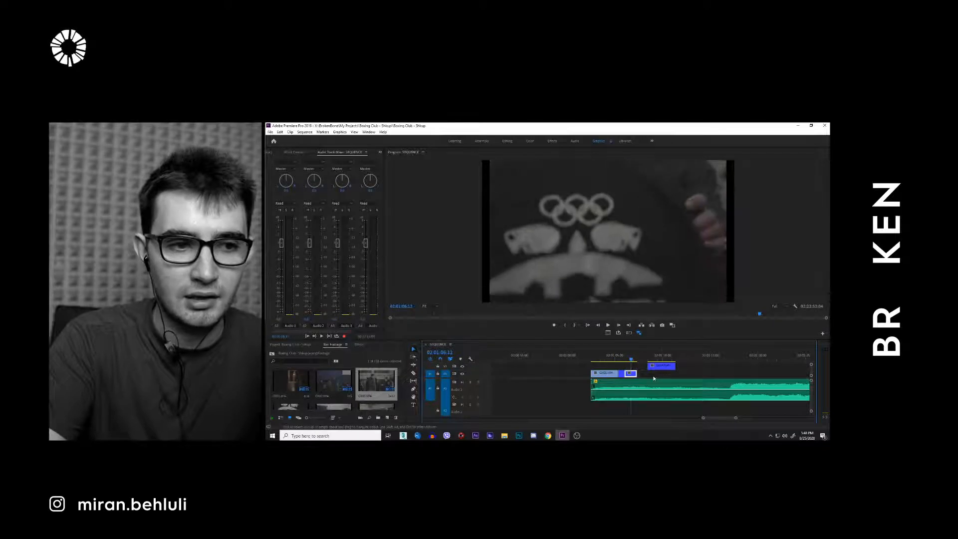
left_click(654, 377)
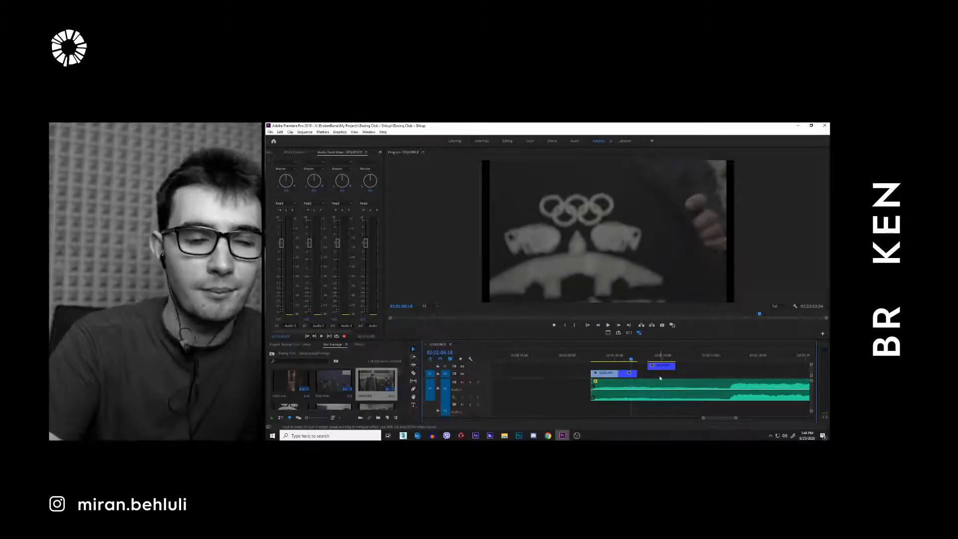
Move the spare clip on the upper video track to start at about 02:01:10:00, and play the Shkupi back shot
left_click_drag(664, 369, 680, 368)
key("space")
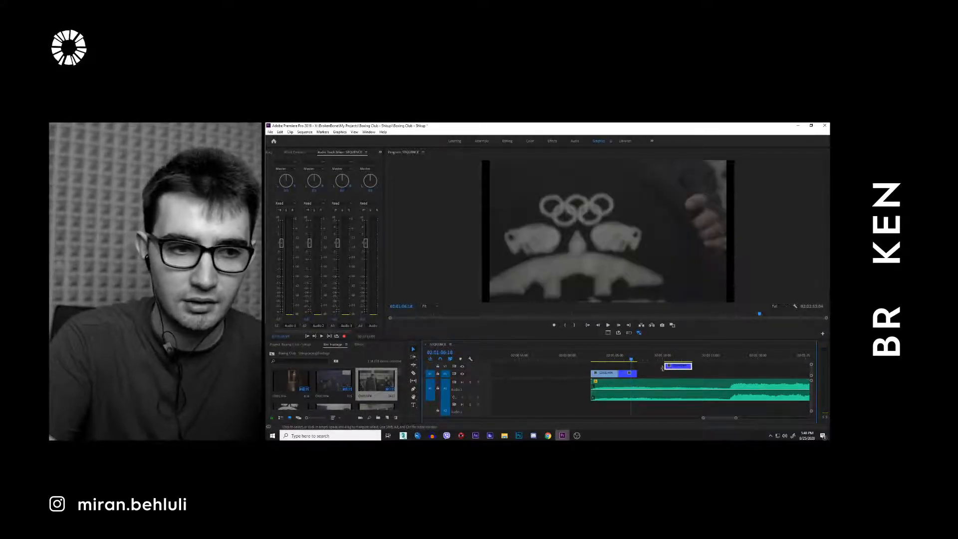
key("space")
left_click(621, 359)
key("space")
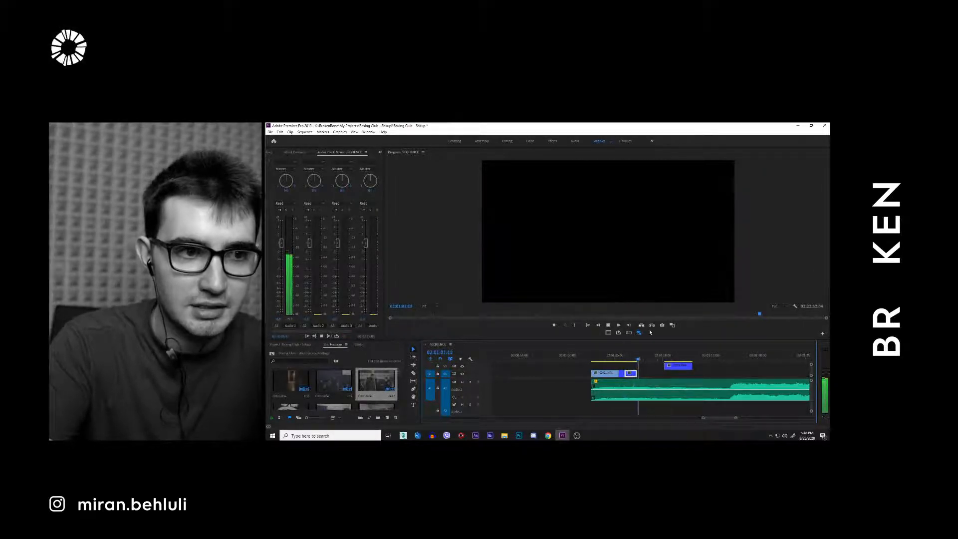
key("space")
left_click(626, 356)
key("space")
left_click(629, 374)
scroll(629, 376, "up", 2)
key("space")
left_click(620, 358)
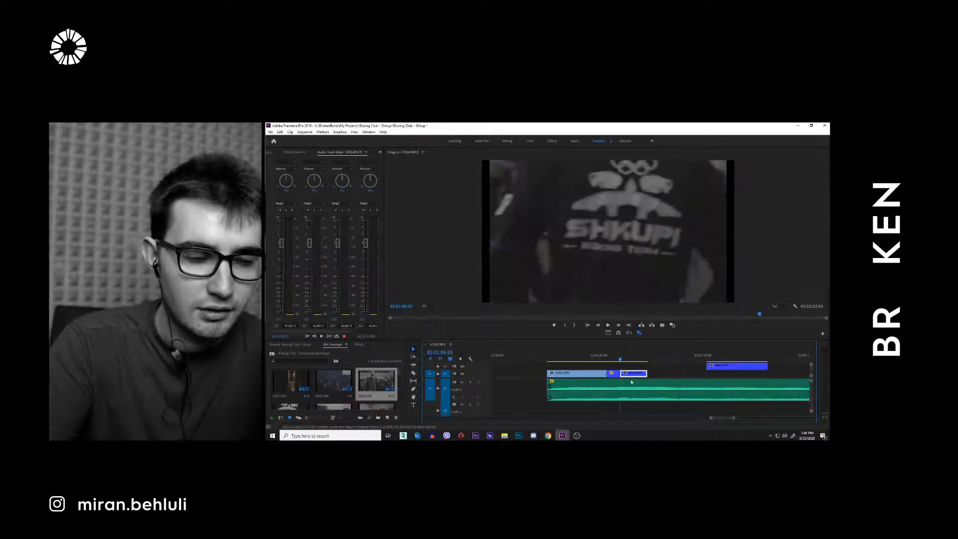
left_click_drag(632, 374, 634, 366)
scroll(636, 379, "up", 2)
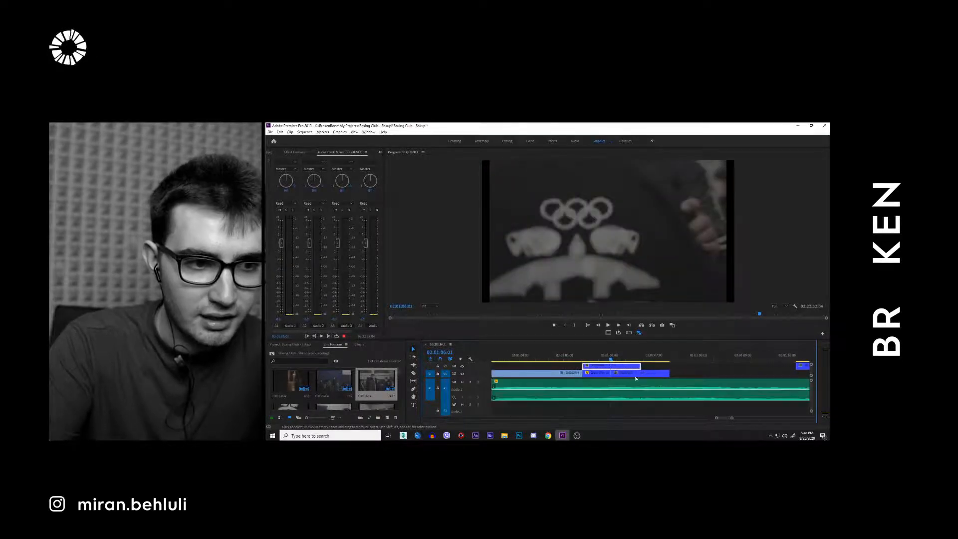
key("ctrl+z")
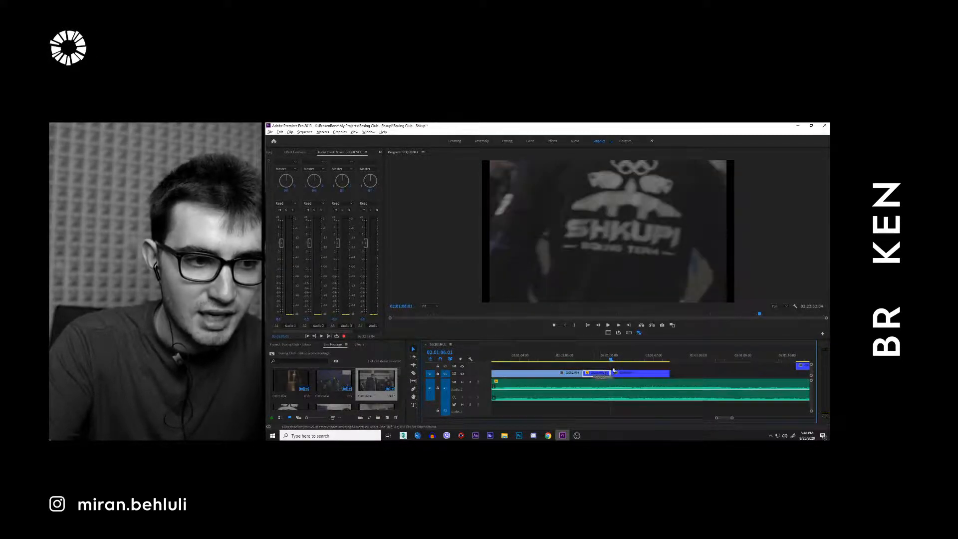
Shorten the Shkupi back shot to 02:01:06:17 using a temporary copy of the preceding piece as length guide, and play the result
mouse_move(614, 370)
left_mouse_down()
mouse_move(645, 363)
mouse_move(595, 373)
left_mouse_up()
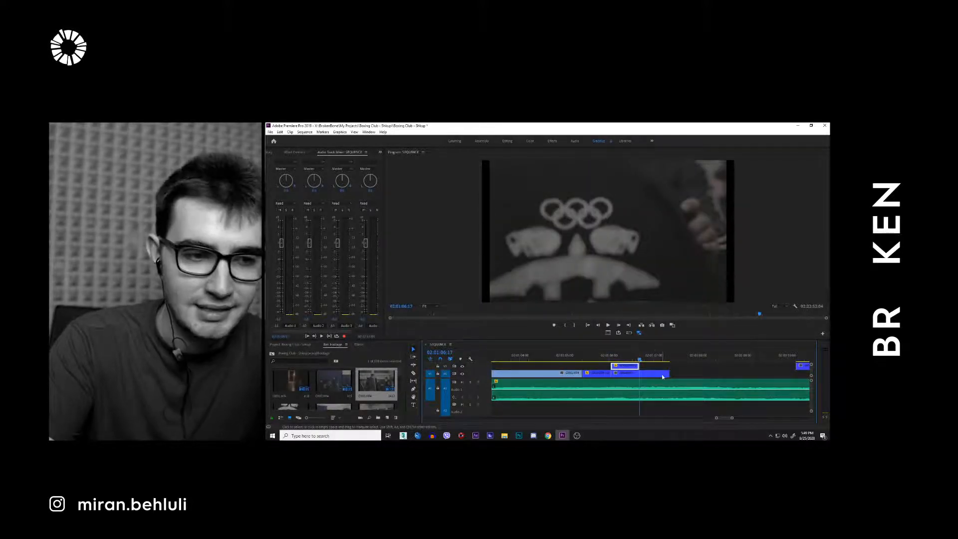
key("Delete")
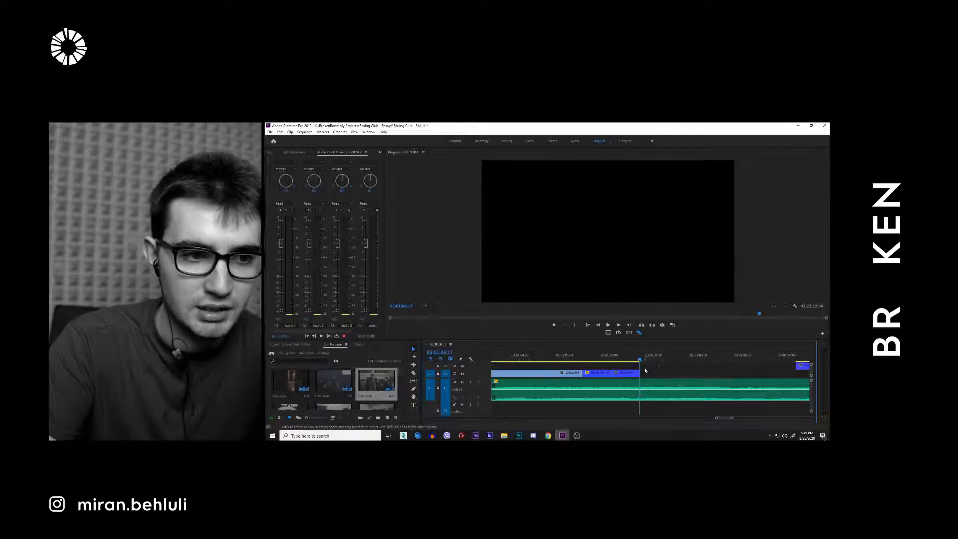
key("Up")
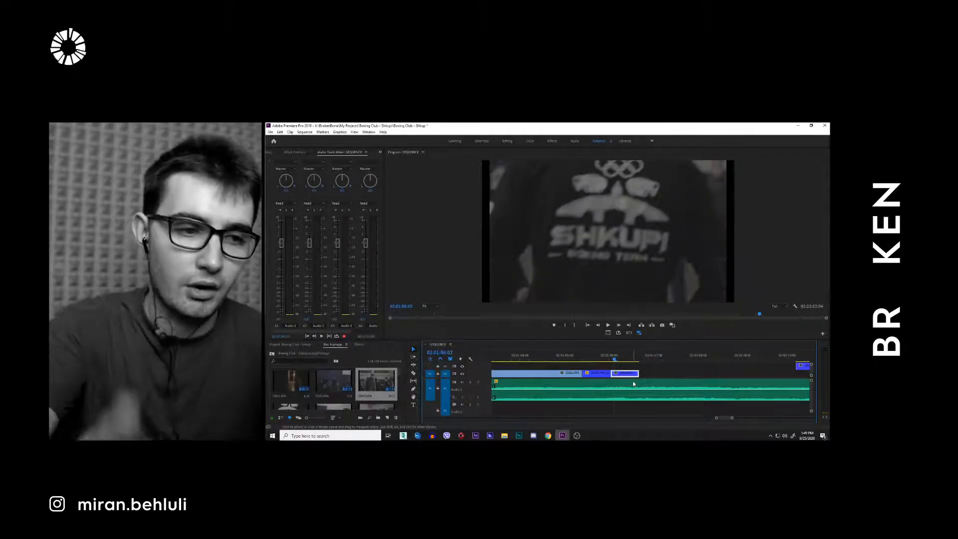
key("space")
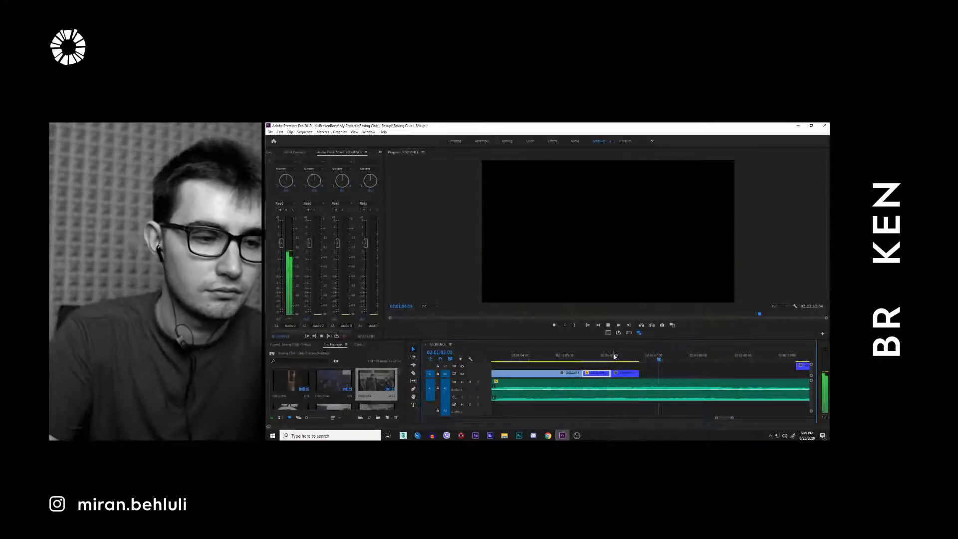
left_click(615, 357)
left_click(644, 357)
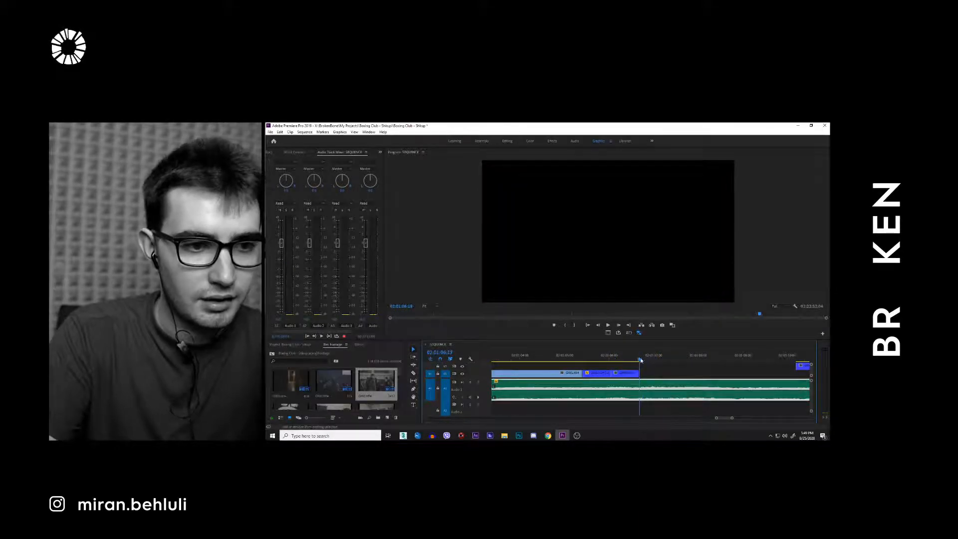
Try cutting the Shkupi back shot at 02:01:06:11 and play the join
left_click_drag(642, 360, 619, 366)
key("ctrl+k")
key("Delete")
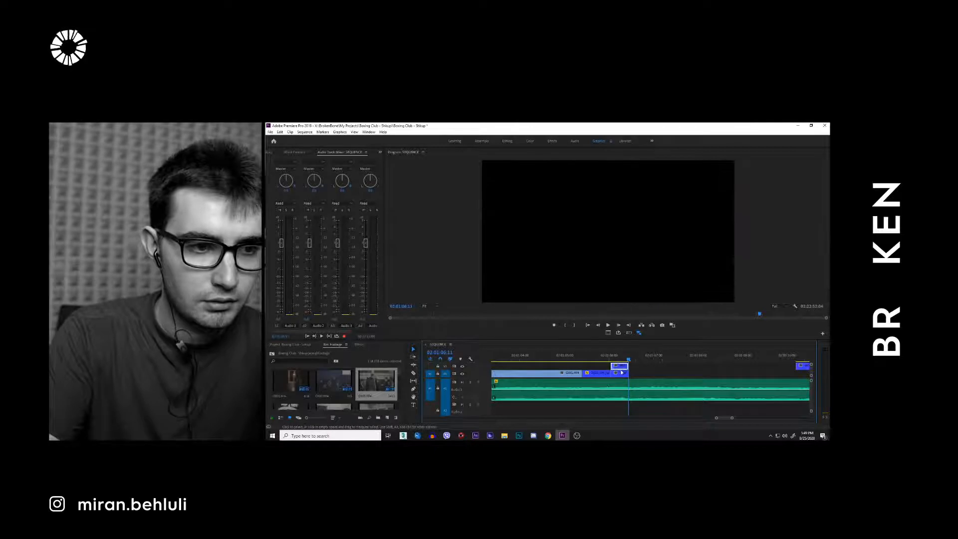
left_click(597, 357)
key("space")
key("space")
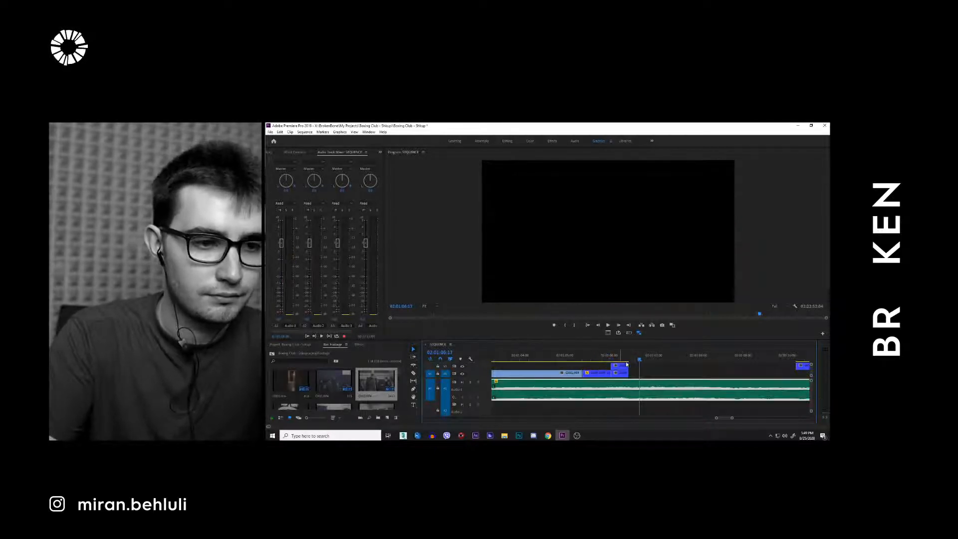
left_click(616, 359)
key("space")
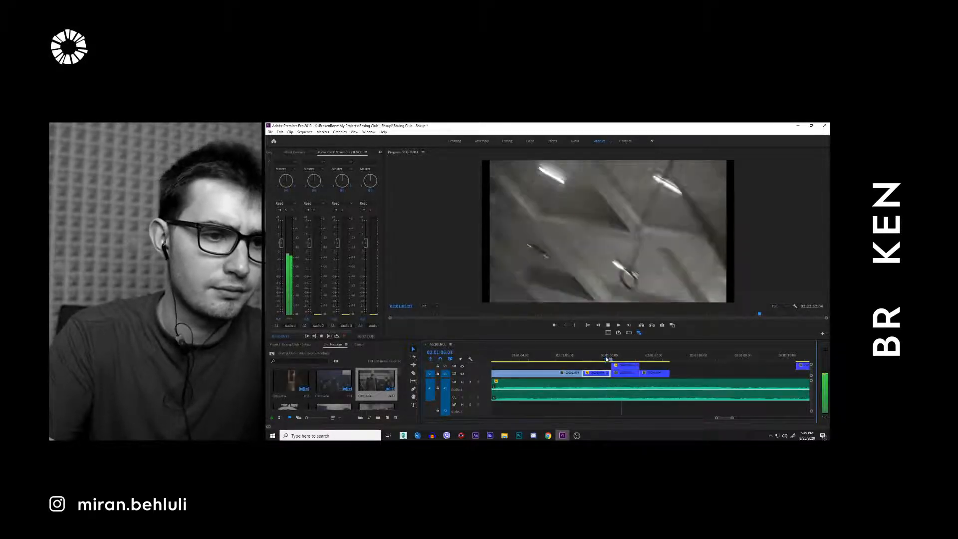
Trim the end of the Shkupi back shot to about 02:01:06:15 and play the join from the preceding piece
left_click(608, 359)
key("space")
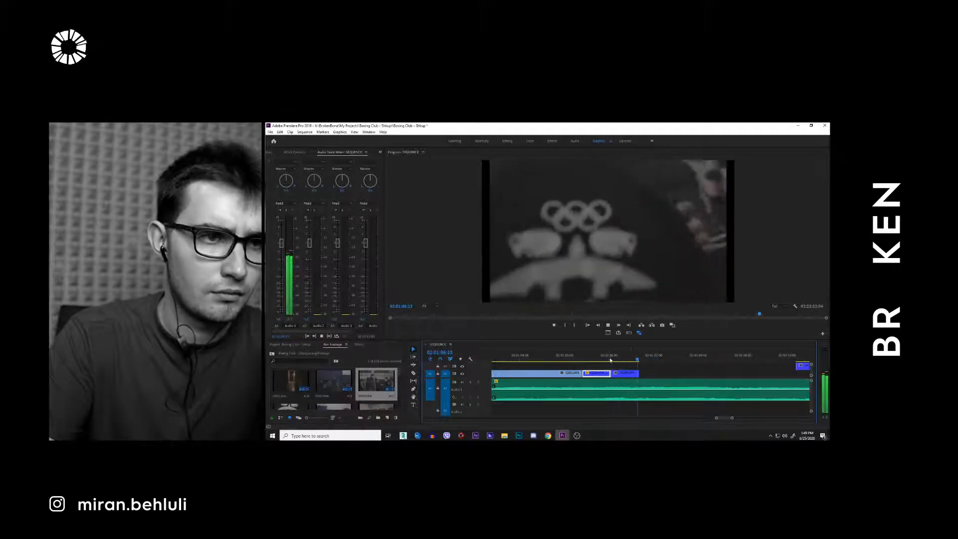
key("space")
left_click(632, 359)
mouse_move(632, 359)
left_mouse_down()
mouse_move(635, 374)
mouse_move(608, 359)
mouse_move(630, 359)
mouse_move(589, 361)
mouse_move(627, 367)
left_mouse_up()
left_click(591, 359)
key("space")
key("space")
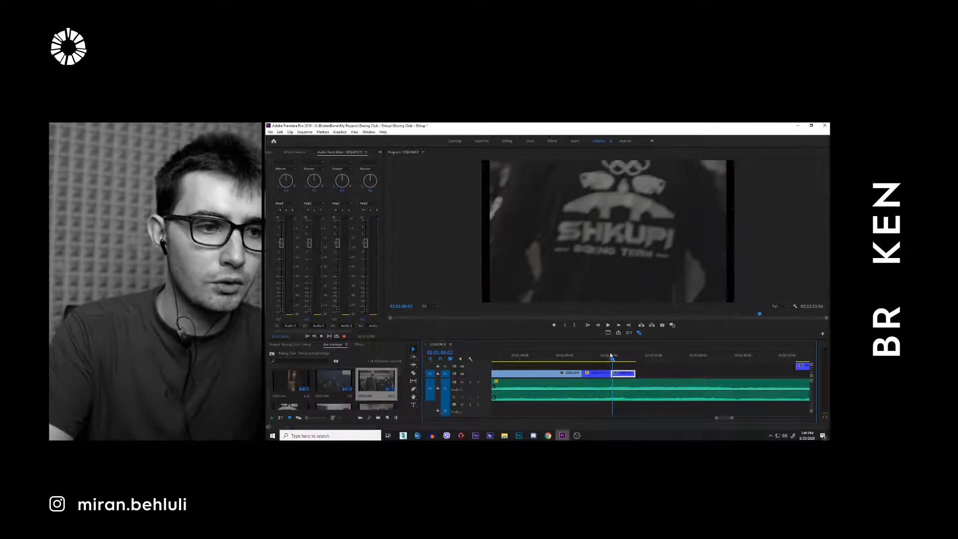
Reverse the playback speed of the shortened Shkupi back shot and play the join
left_click(617, 355)
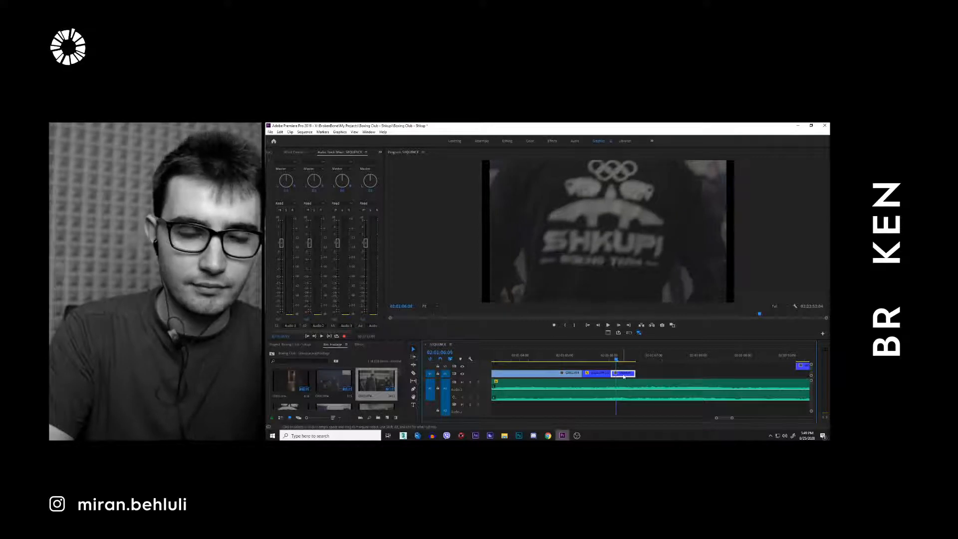
right_click(624, 376)
left_click(640, 320)
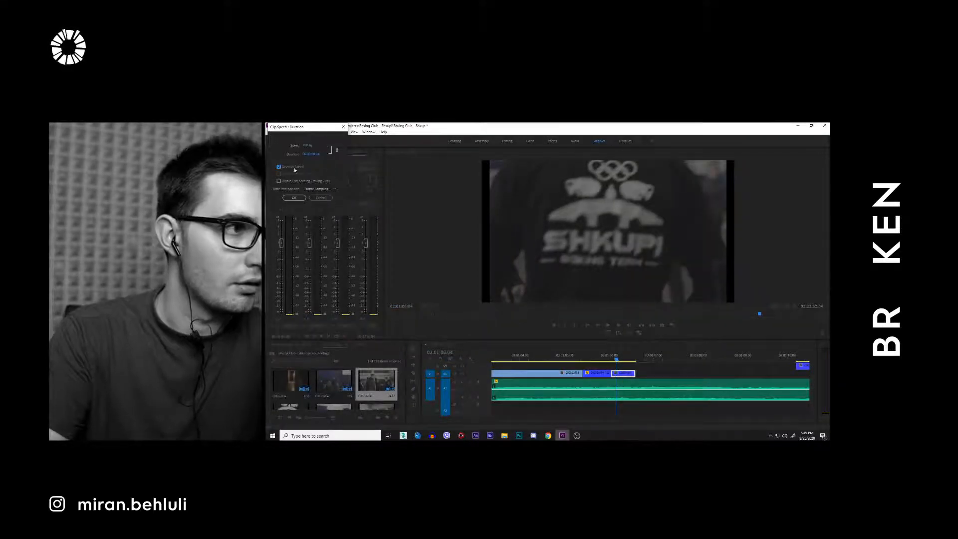
left_click(294, 198)
key("space")
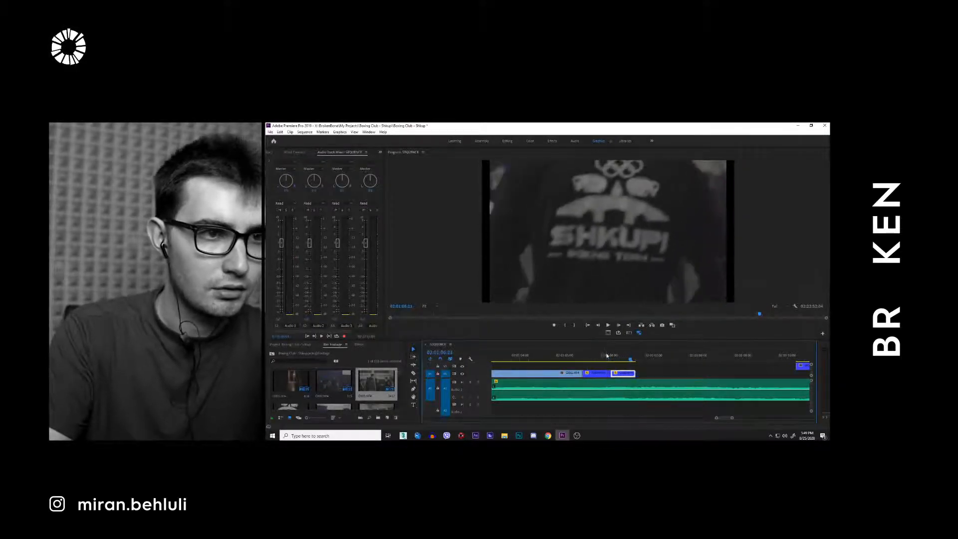
Switch off the reversed playback of the shortened Shkupi back shot in its speed and duration settings
left_click_drag(605, 356, 625, 372)
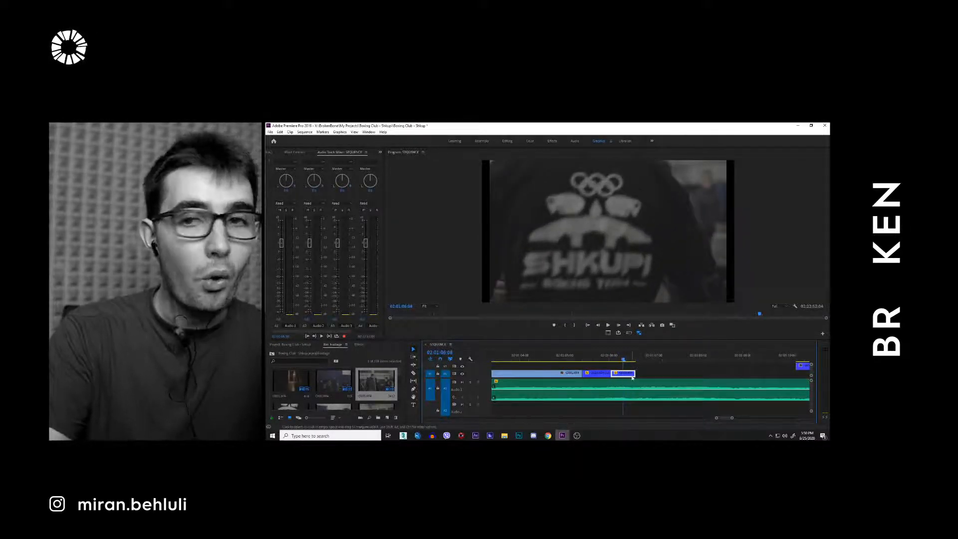
right_click(625, 376)
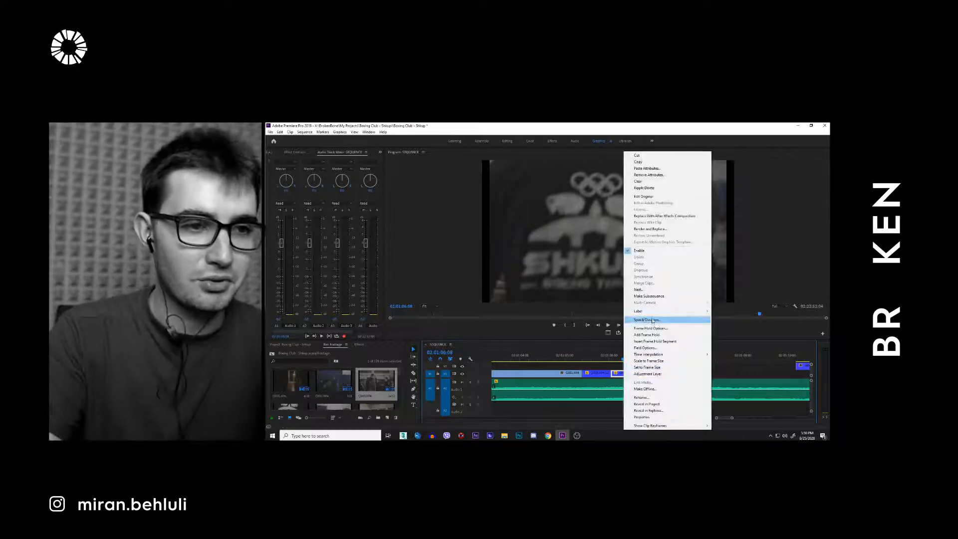
left_click(652, 321)
left_click(294, 198)
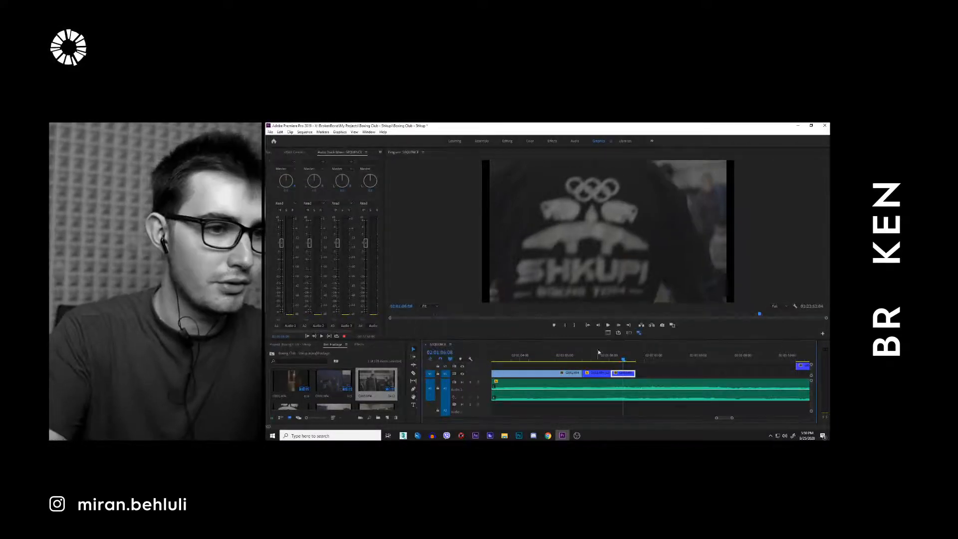
Find the Vertical Flip effect, apply it to the Shkupi back shot and play the join from the preceding piece
left_click(358, 346)
left_click(319, 353)
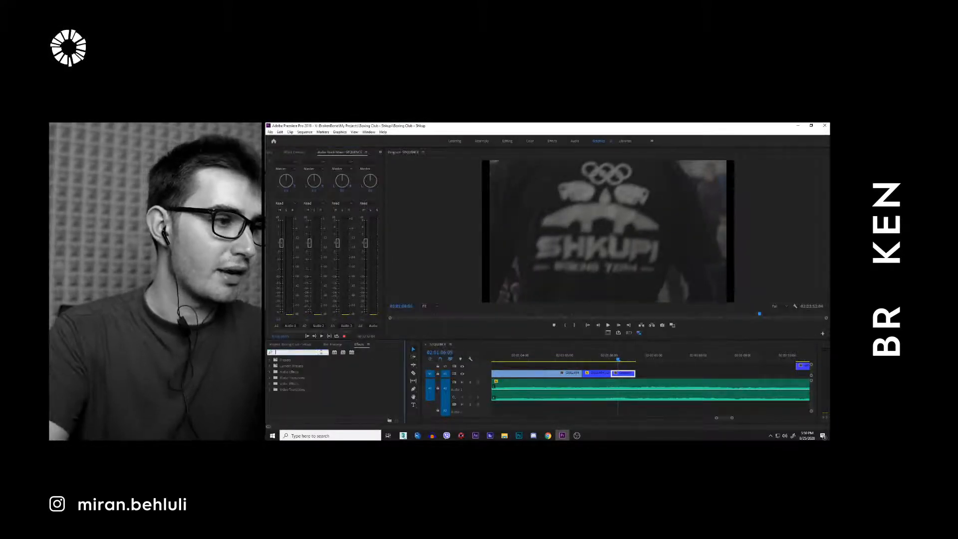
type("flip ver")
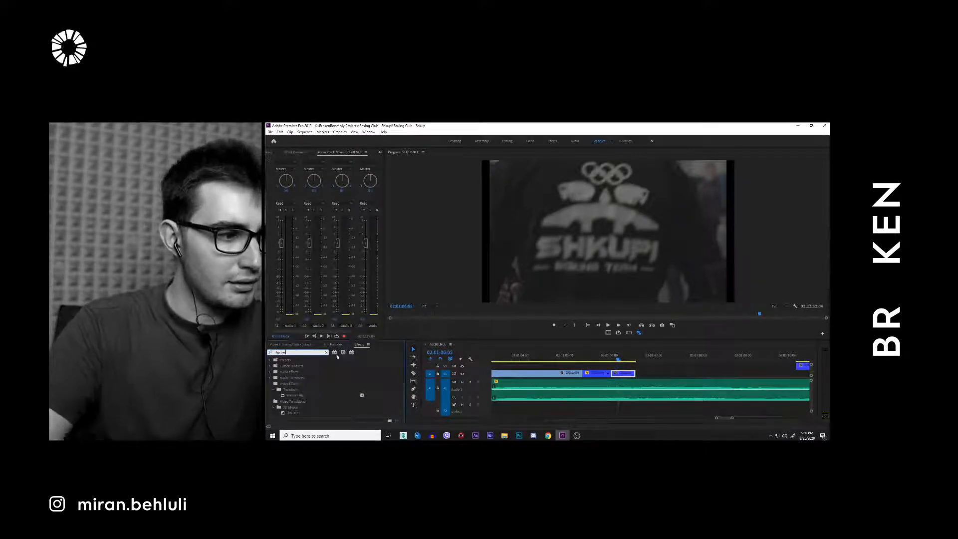
left_click_drag(577, 368, 606, 360)
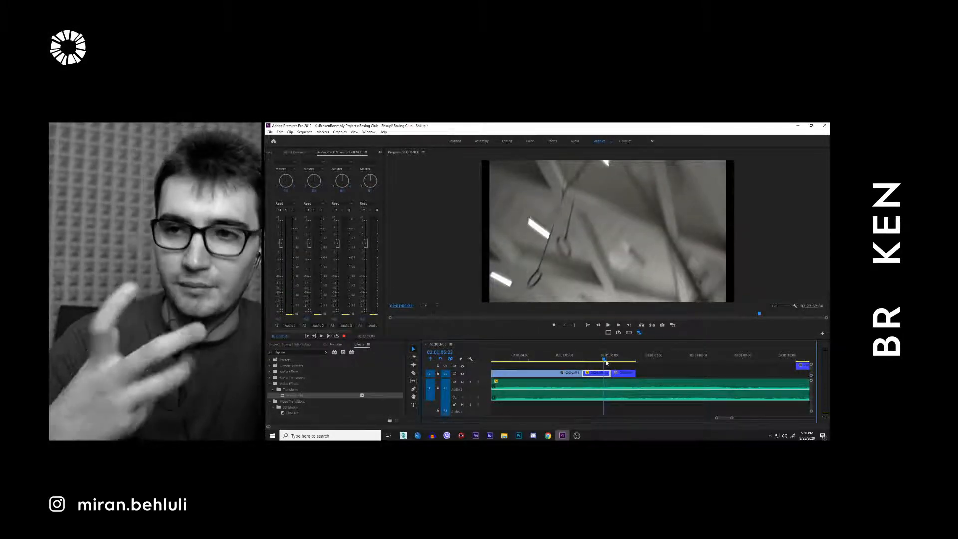
left_click_drag(613, 360, 586, 360)
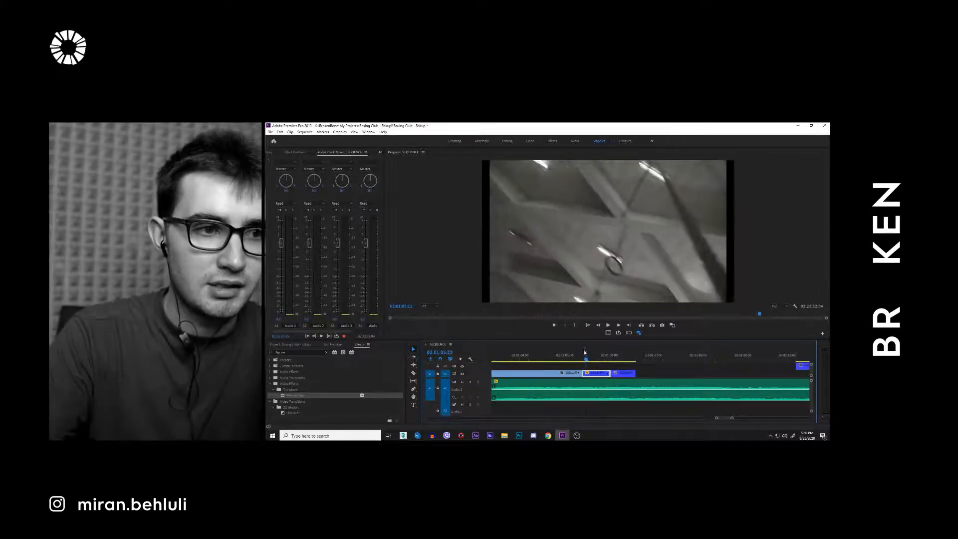
key("space")
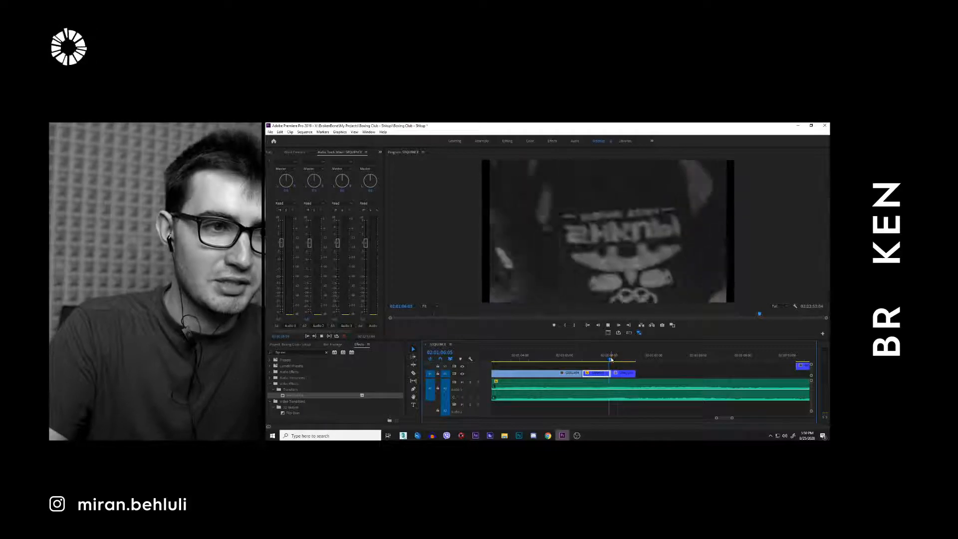
Set the flipped Shkupi back shot's speed to 150%, extend its shortened end and play the join
left_click(616, 359)
right_click(623, 373)
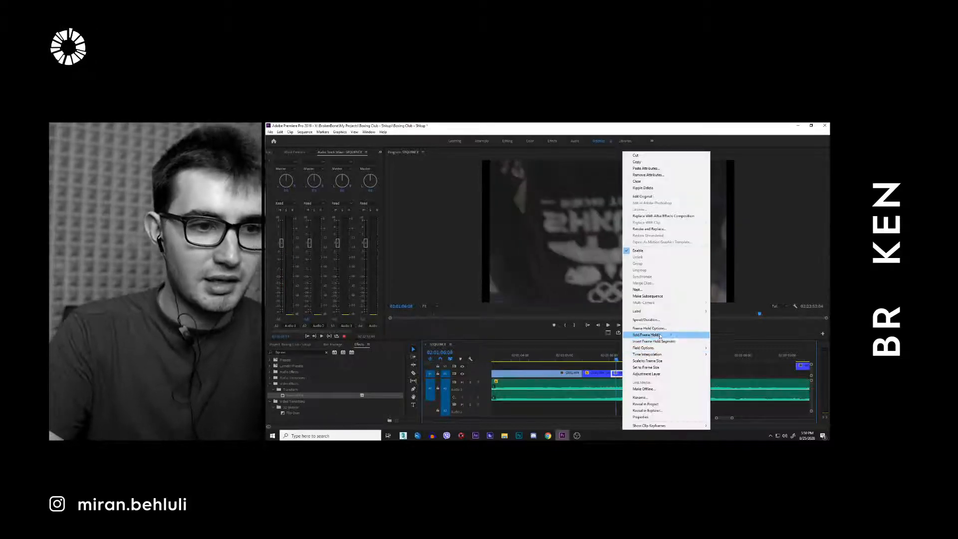
left_click(660, 322)
type("150")
key("Return")
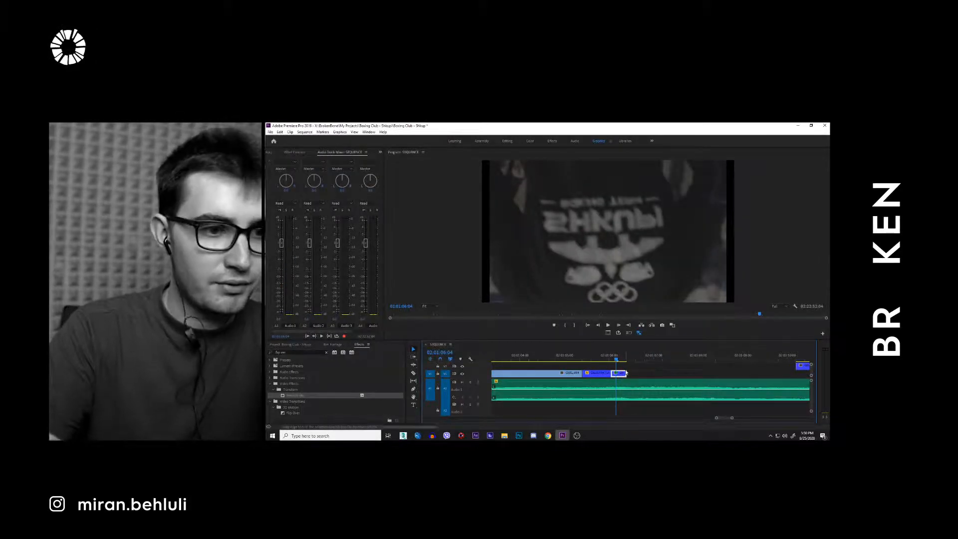
left_click(584, 359)
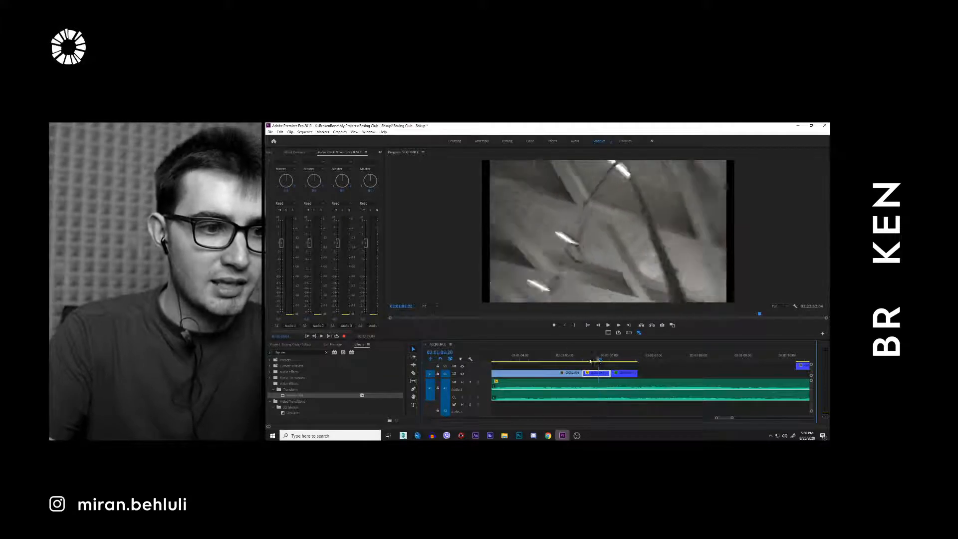
key("space")
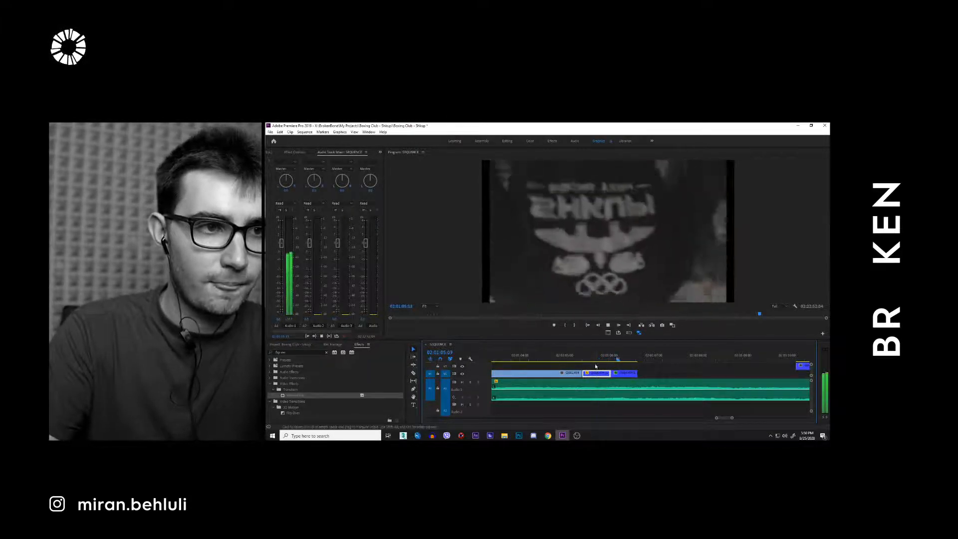
Fine-tune the end of the flipped Shkupi back shot against the music, replay the join and save the project
left_click(619, 359)
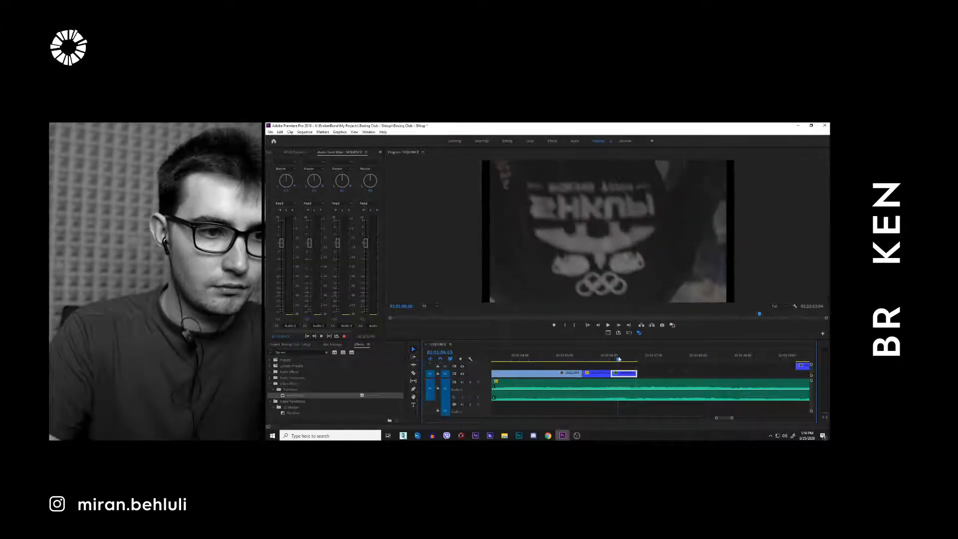
key("space")
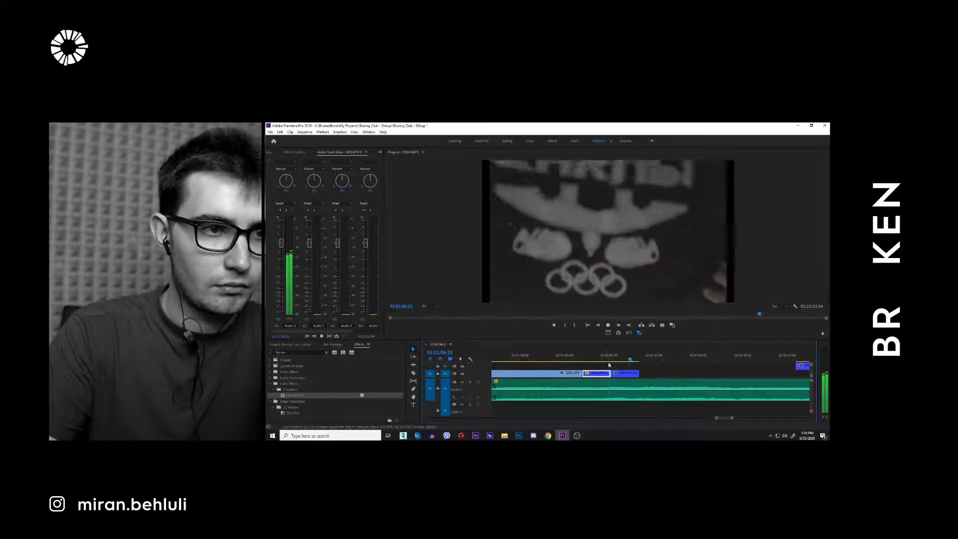
left_click(638, 359)
key("space")
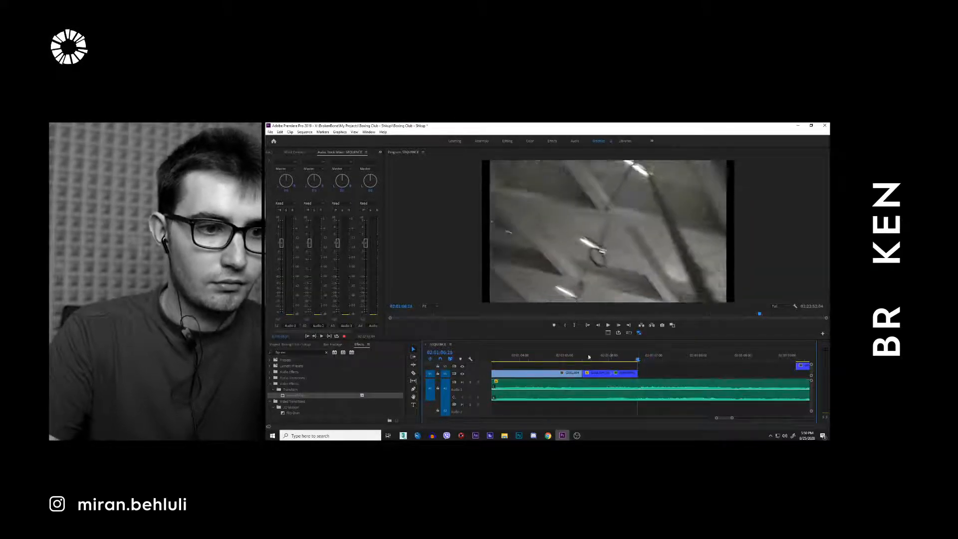
key("space")
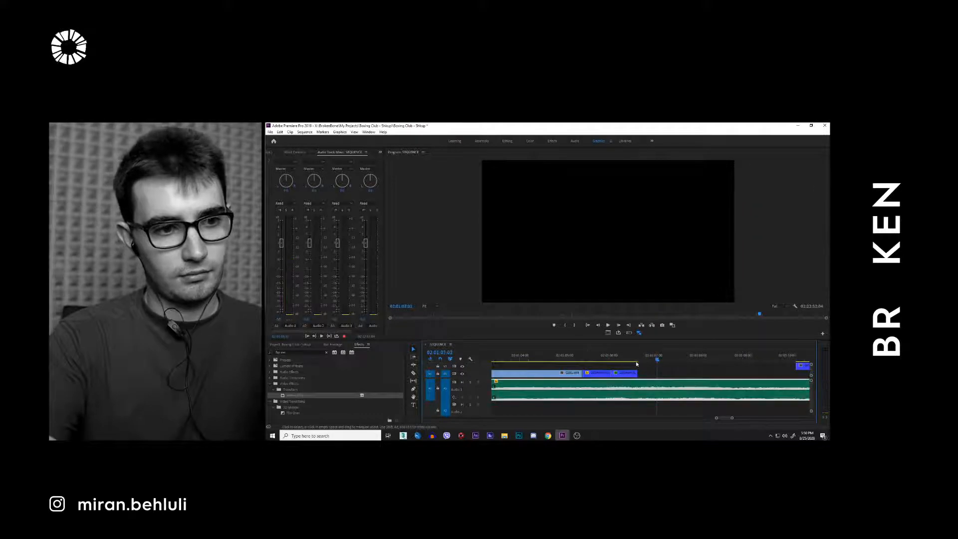
left_click(633, 359)
left_click_drag(629, 377, 613, 373)
left_click(596, 357)
key("space")
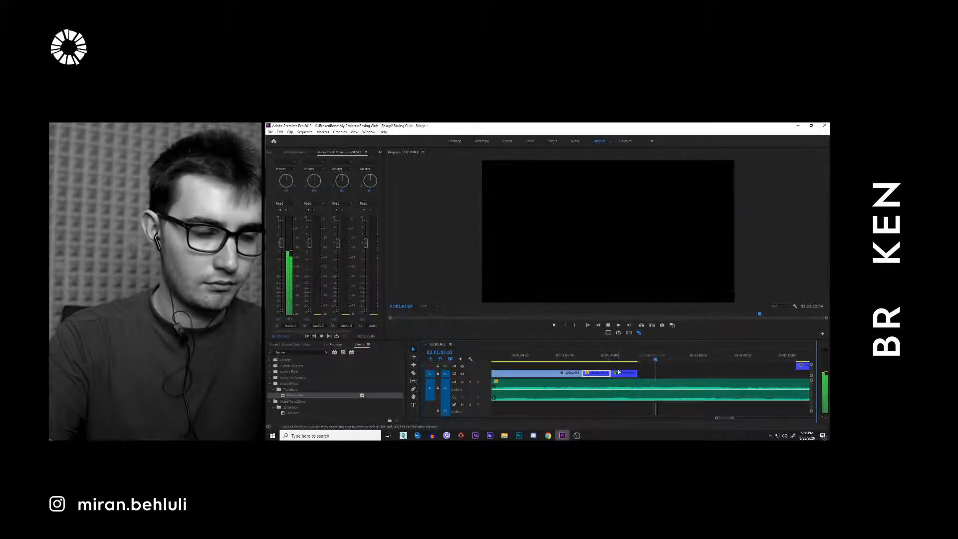
key("ctrl+s")
Delete the leftover Shkupi back shot on the upper video track
left_click(808, 358)
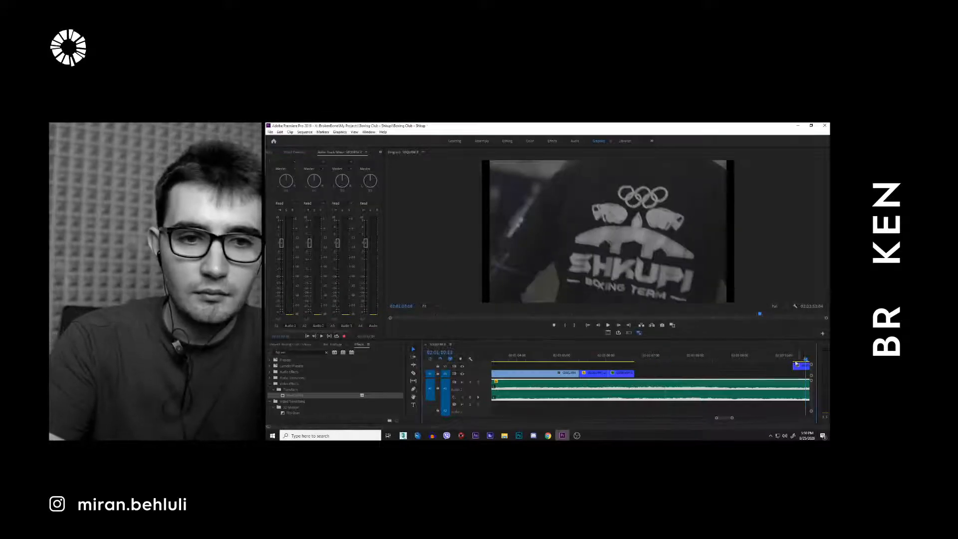
scroll(682, 389, "down", 3)
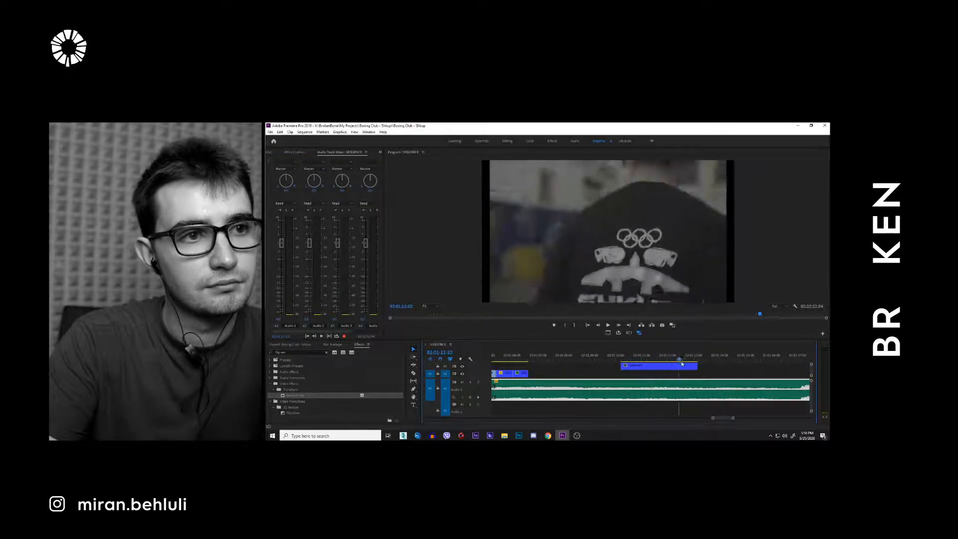
key("Delete")
scroll(680, 372, "down", 2)
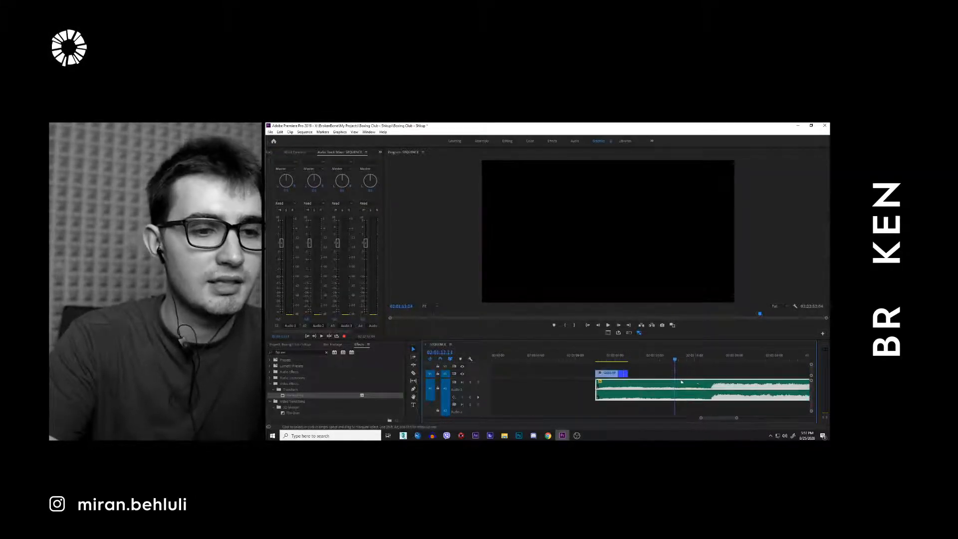
Save the project and move the blue-jacket back shot onto the upper video track above the music at about 02:01:10
left_click(621, 356)
scroll(728, 377, "down", 2)
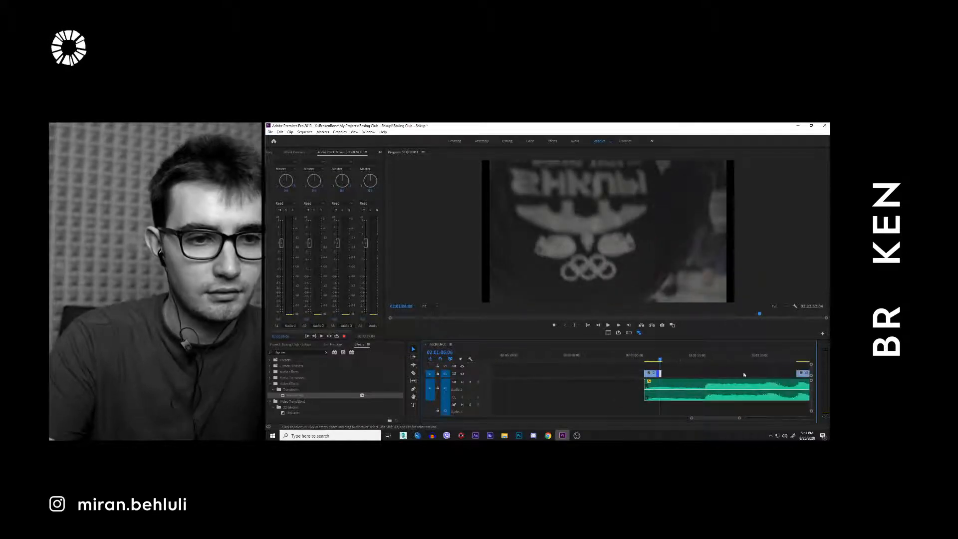
scroll(744, 375, "down", 3)
left_click_drag(689, 359, 701, 363)
key("ctrl+s")
left_click_drag(626, 370, 582, 367)
left_click_drag(576, 357, 585, 357)
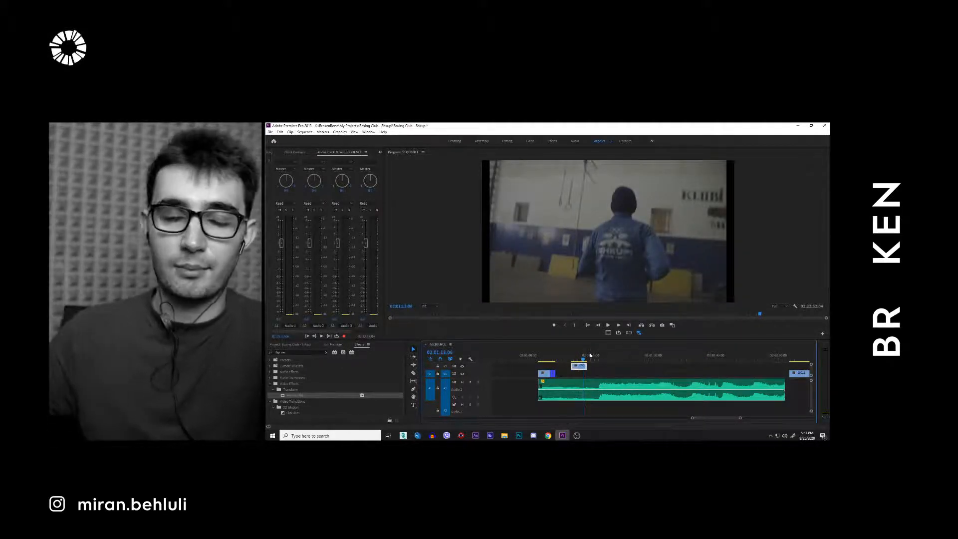
left_click_drag(573, 360, 581, 361)
Move the next two selected clips onto the upper video track directly behind the blue-jacket shot
scroll(717, 368, "down", 2)
left_click_drag(741, 358, 750, 376)
left_click(742, 375)
left_click(763, 378)
left_click_drag(758, 374, 556, 366)
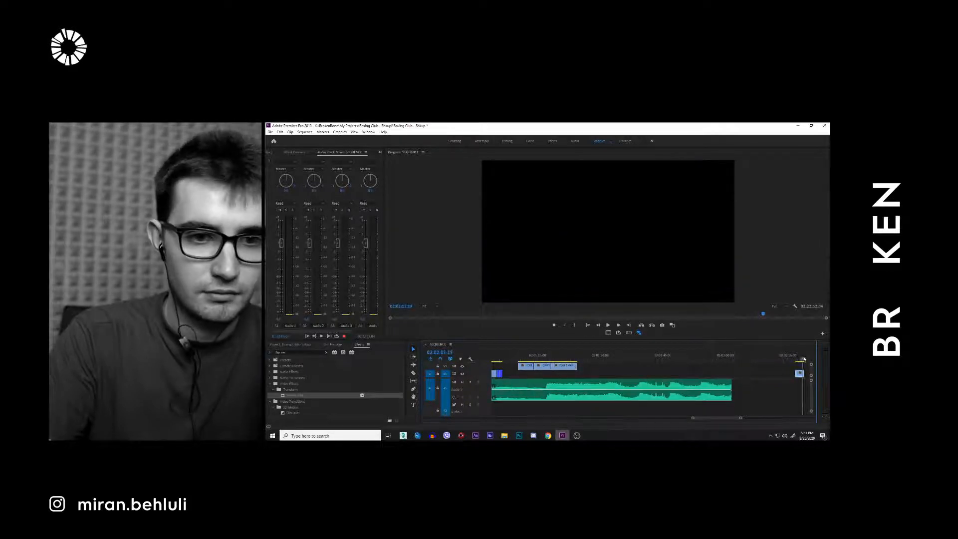
Move the hooded close-up clip above the music behind the other shots and preview the remaining blue-jacket clip
left_click_drag(804, 359, 800, 360)
scroll(739, 365, "down", 3)
left_click_drag(712, 375, 552, 367)
scroll(542, 375, "up", 3)
left_click_drag(551, 358, 560, 358)
scroll(710, 376, "down", 3)
scroll(766, 374, "down", 1)
scroll(702, 369, "down", 1)
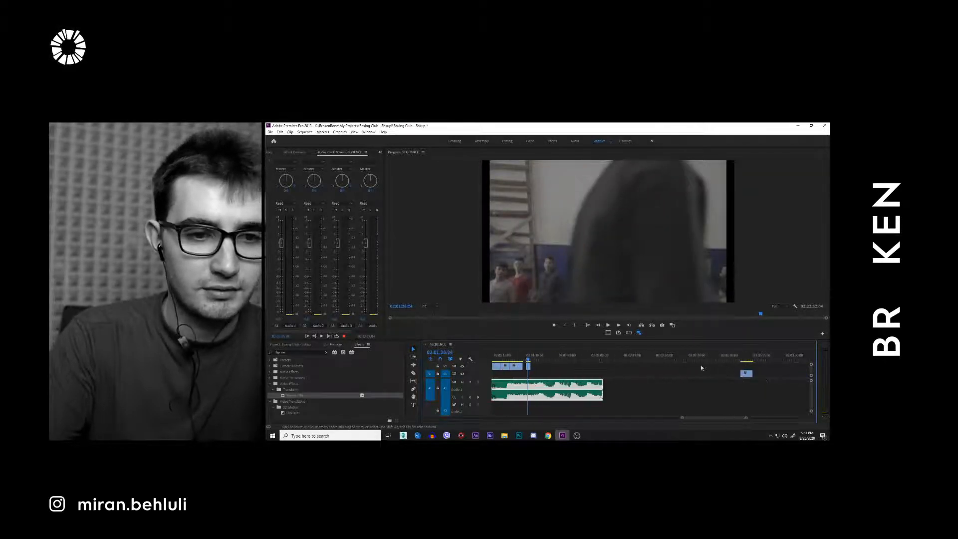
left_click_drag(749, 358, 742, 364)
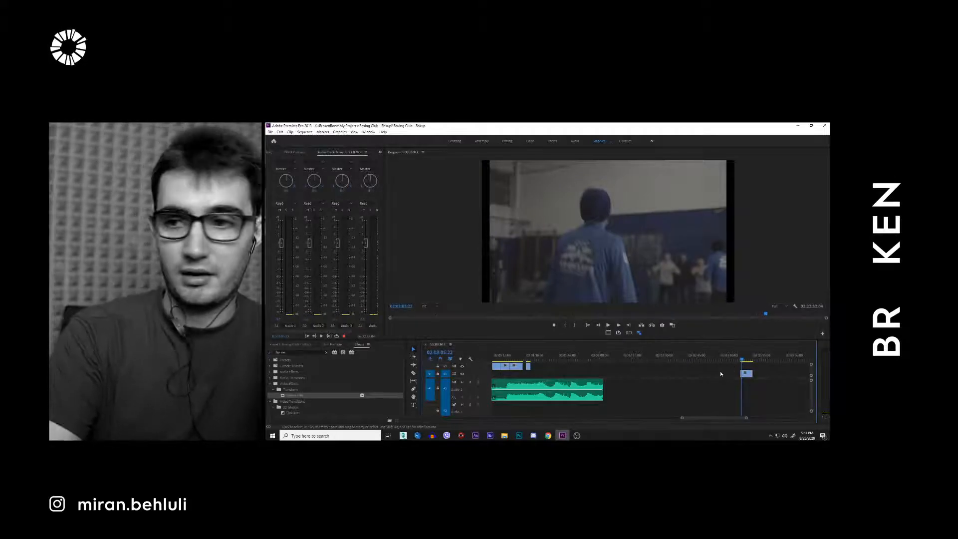
scroll(708, 387, "up", 3)
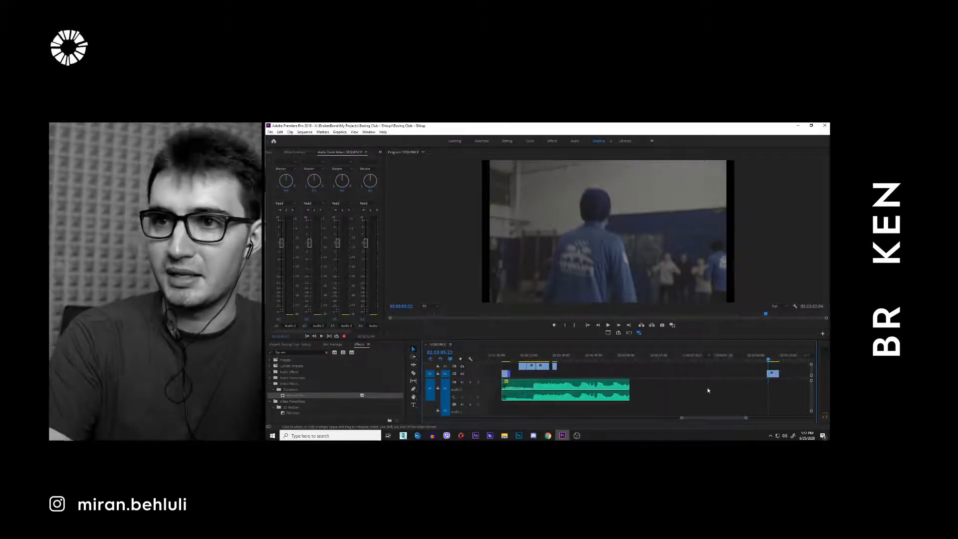
scroll(628, 380, "up", 3)
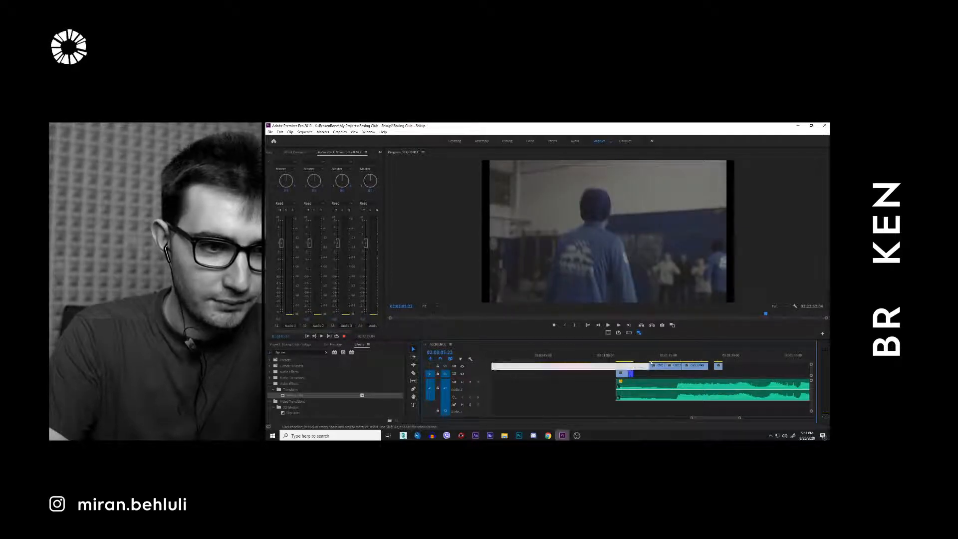
Try placing the blue-jacket back shot directly after the flipped Shkupi shot and play the join
left_click(637, 356)
scroll(629, 366, "up", 2)
left_click(690, 356)
key("space")
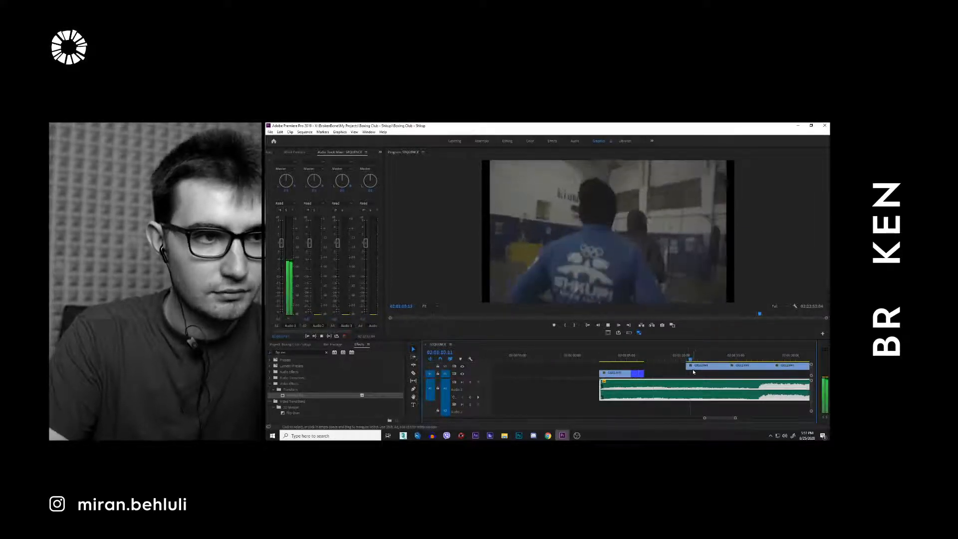
key("space")
left_click(697, 368)
left_click_drag(697, 372, 660, 369)
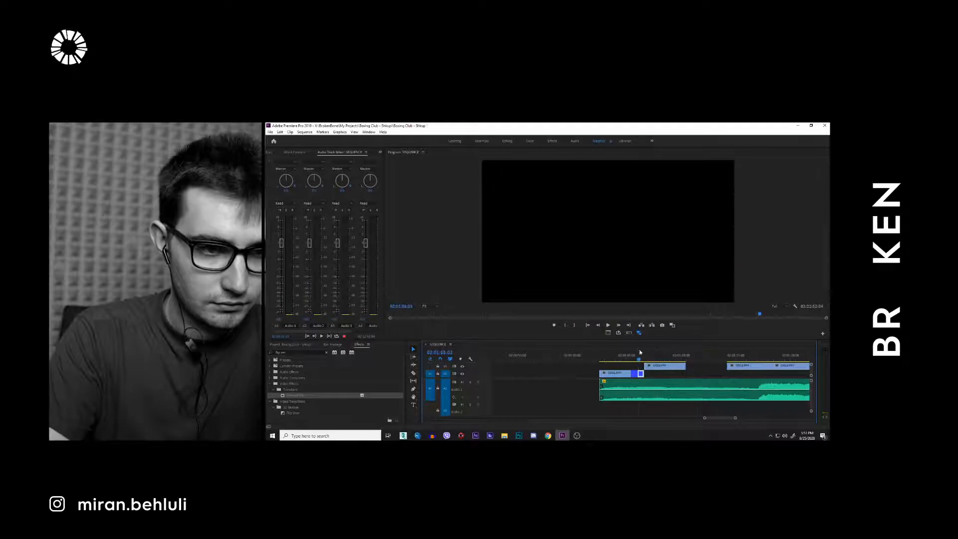
key("space")
scroll(646, 368, "up", 5)
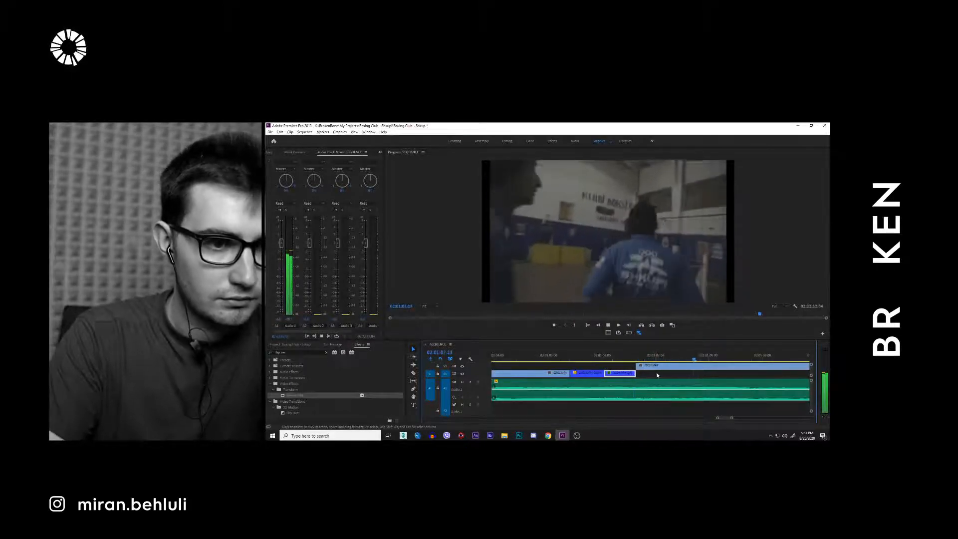
scroll(699, 372, "down", 3)
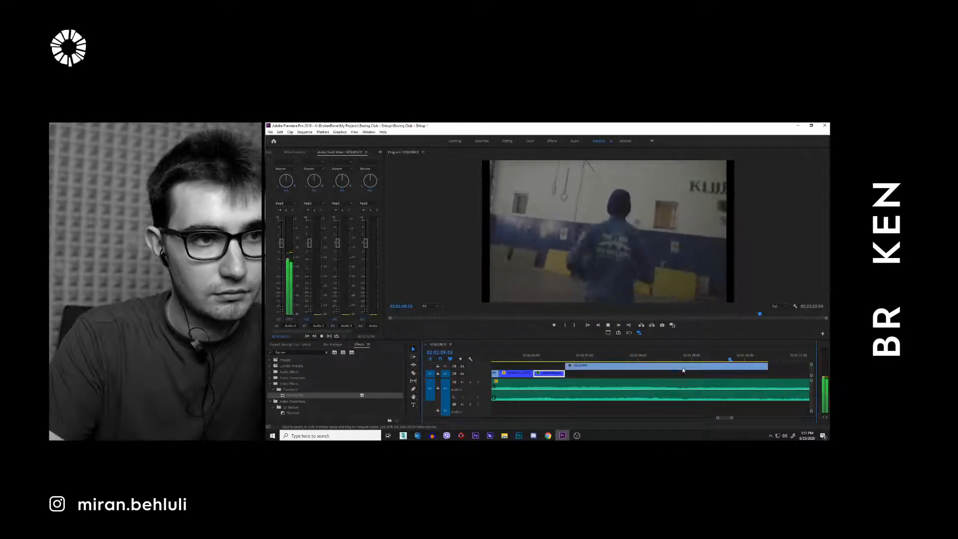
scroll(711, 373, "down", 3)
Preview the hooded boxer's front shot and place it directly after the flipped Shkupi shot, replacing the blue-jacket shot
left_click(687, 355)
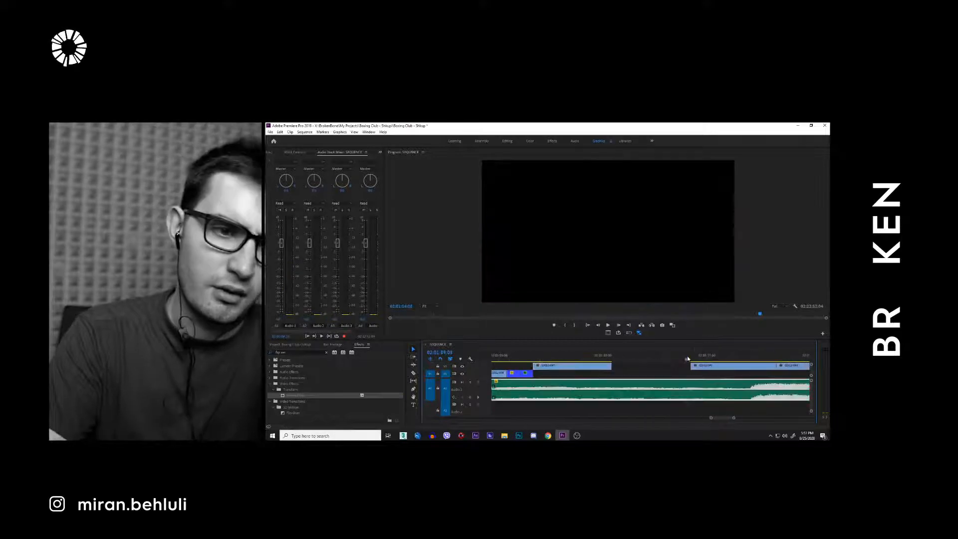
key("space")
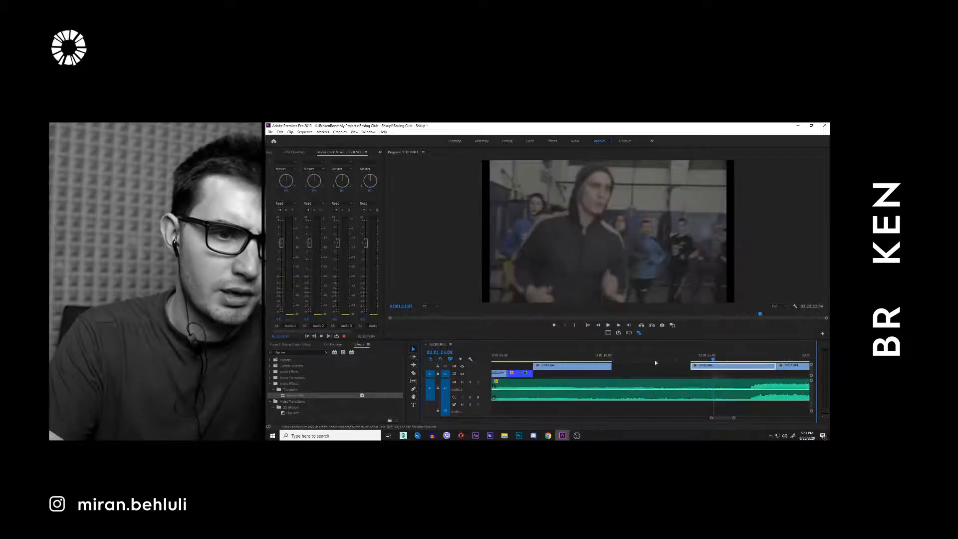
left_click_drag(657, 363, 551, 367)
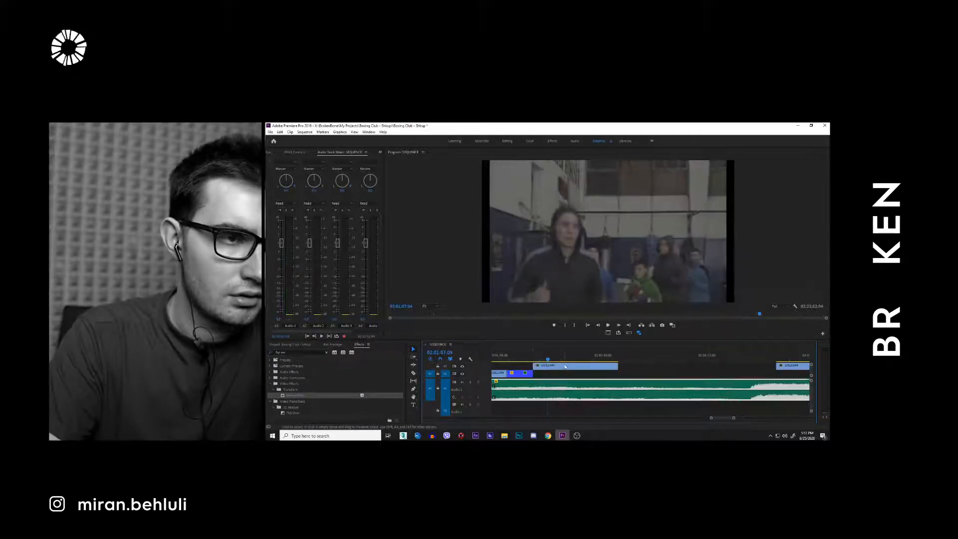
Cut the hooded boxer's front shot at 02:01:07:07 and play the part behind the cut
left_click(578, 357)
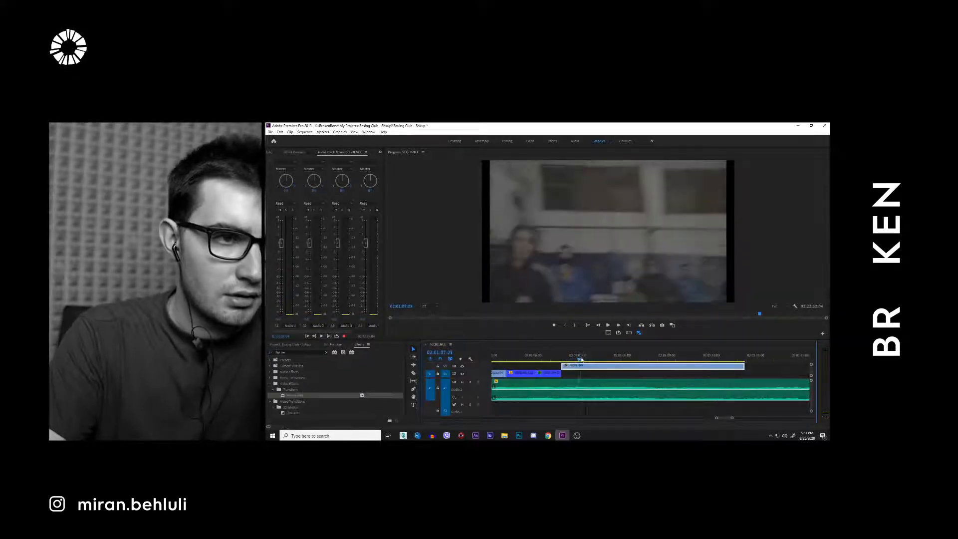
left_click_drag(582, 361, 590, 360)
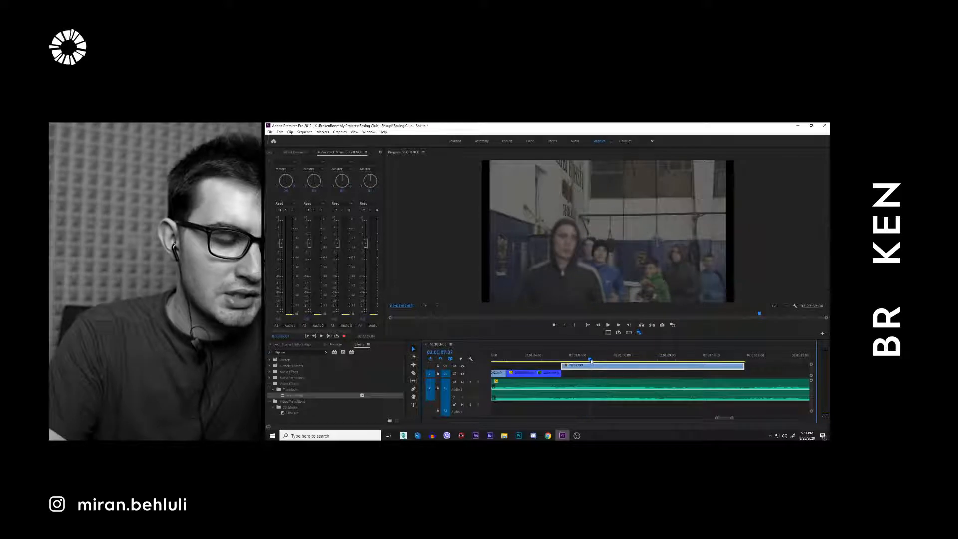
key("space")
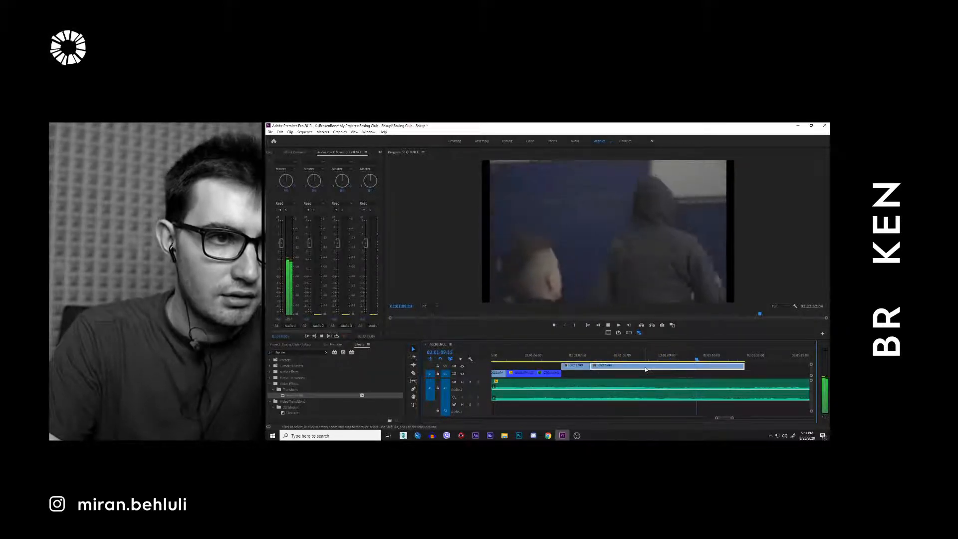
Trim the two adjoining clips at the start of the upper video track and play back the cut between them
left_click_drag(719, 366, 717, 367)
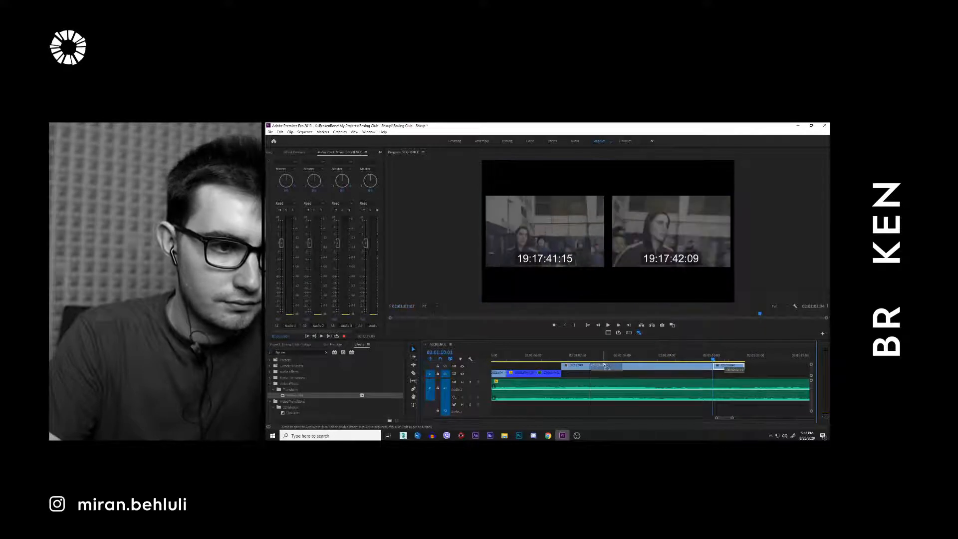
left_click_drag(606, 366, 605, 366)
mouse_move(589, 358)
left_mouse_down()
mouse_move(549, 357)
mouse_move(596, 367)
left_mouse_up()
key("space")
left_click(553, 355)
key("space")
key("space")
left_click(572, 357)
key("space")
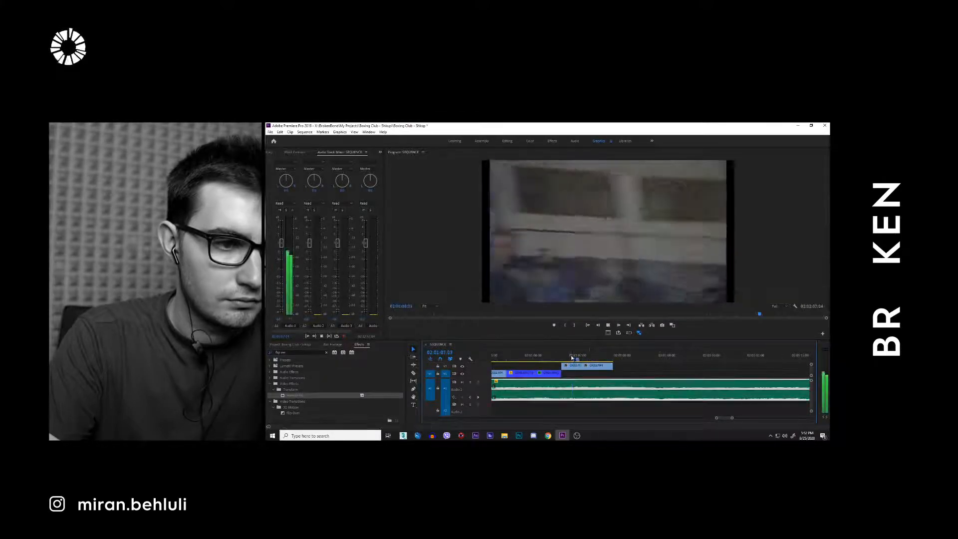
Delete the second of the two adjoining clips on the upper video track
left_click(594, 369)
key("Delete")
scroll(619, 374, "down", 3)
scroll(717, 371, "down", 3)
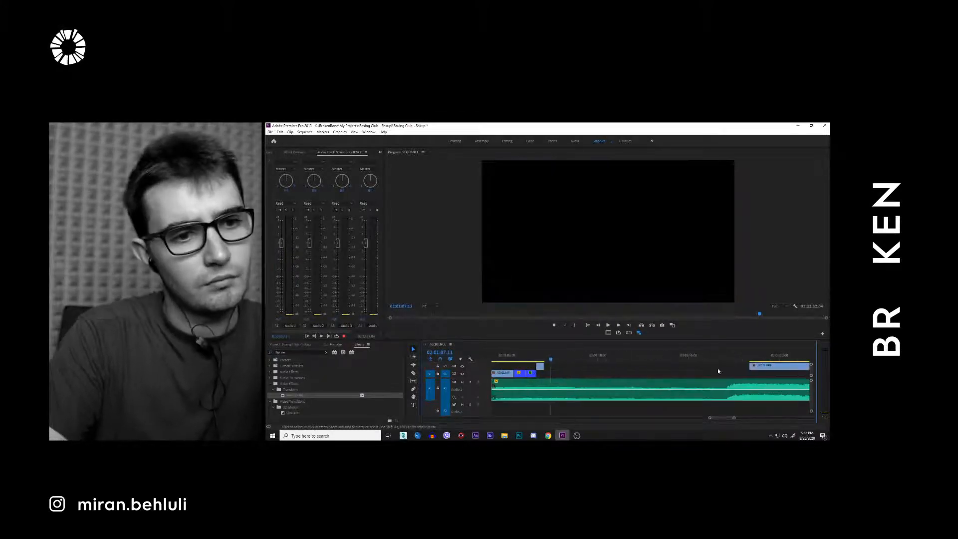
Play through the separate gym clips further along the upper video track to choose the next shot
left_click(764, 358)
key("space")
scroll(736, 383, "down", 3)
key("space")
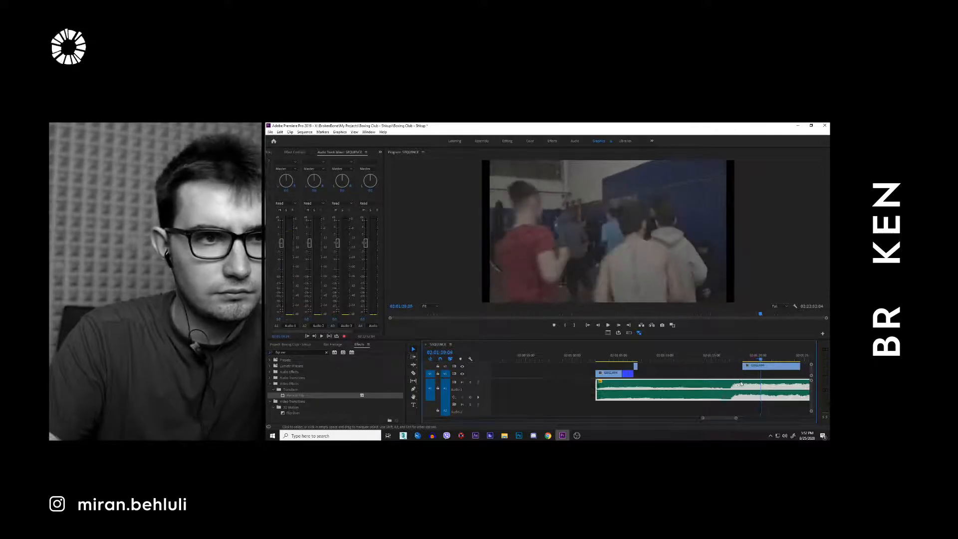
scroll(699, 372, "down", 2)
key("space")
key("space")
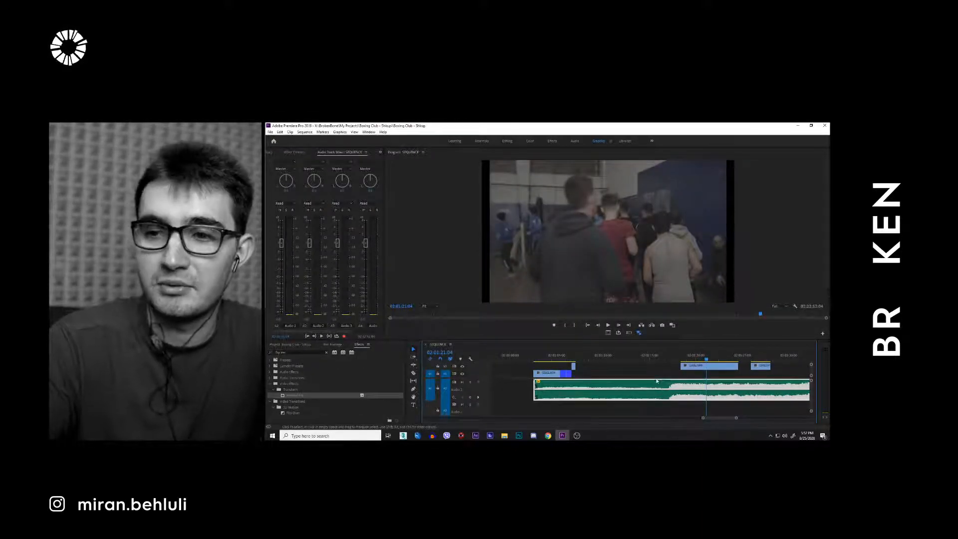
left_click(701, 369)
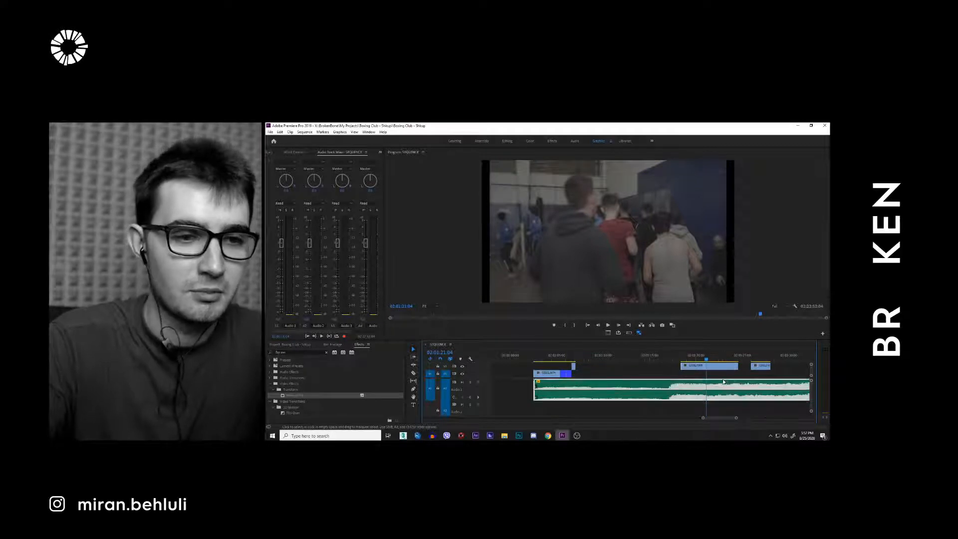
key("space")
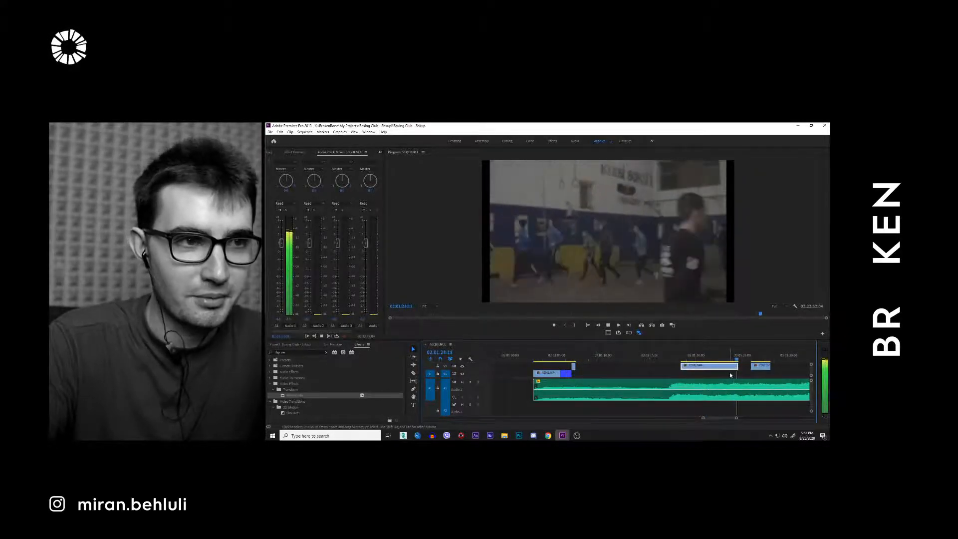
key("space")
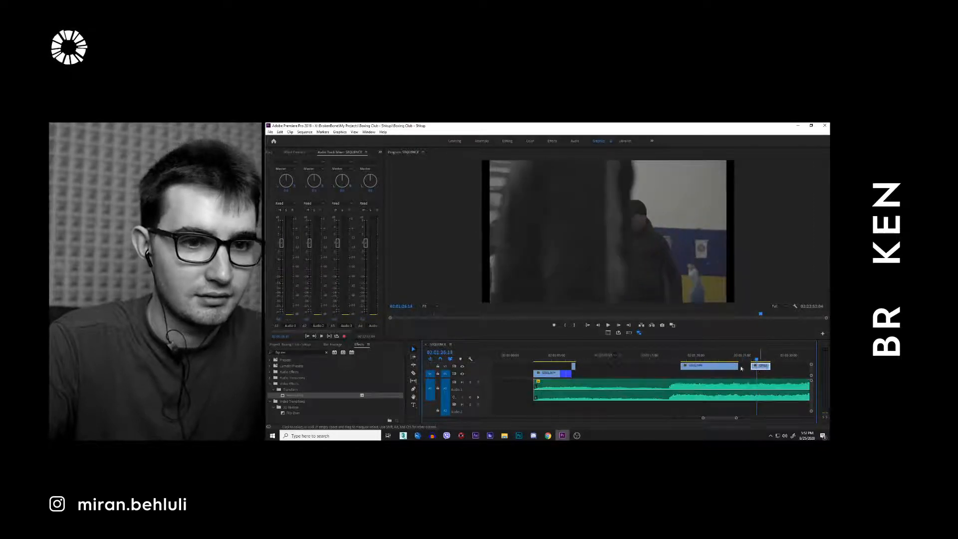
Move the short gym clip directly behind the first clip on the upper video track and delete the longer leftover gym clip
left_click_drag(760, 368, 542, 357)
left_click(690, 355)
left_click(692, 368)
key("Delete")
key("space")
Play back the opening corridor clip on the lower video track to check its framing
left_click(547, 374)
scroll(548, 374, "up", 5)
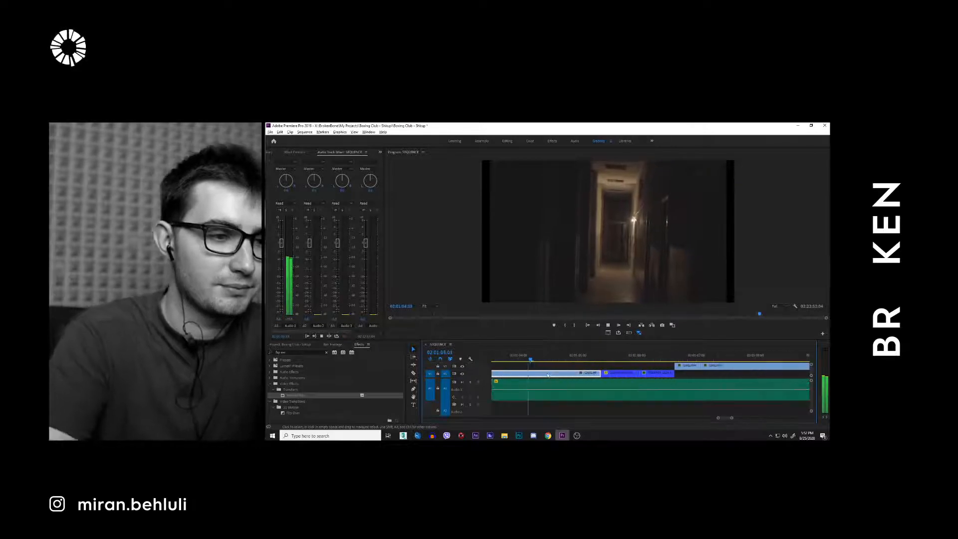
key("space")
scroll(554, 376, "up", 5)
left_click(503, 357)
key("space")
scroll(518, 370, "down", 1)
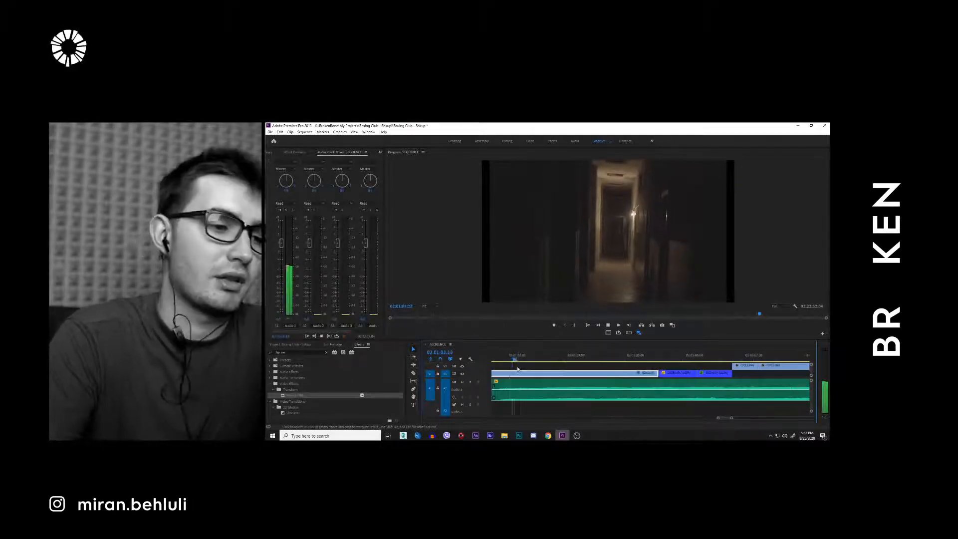
key("space")
scroll(607, 391, "down", 3)
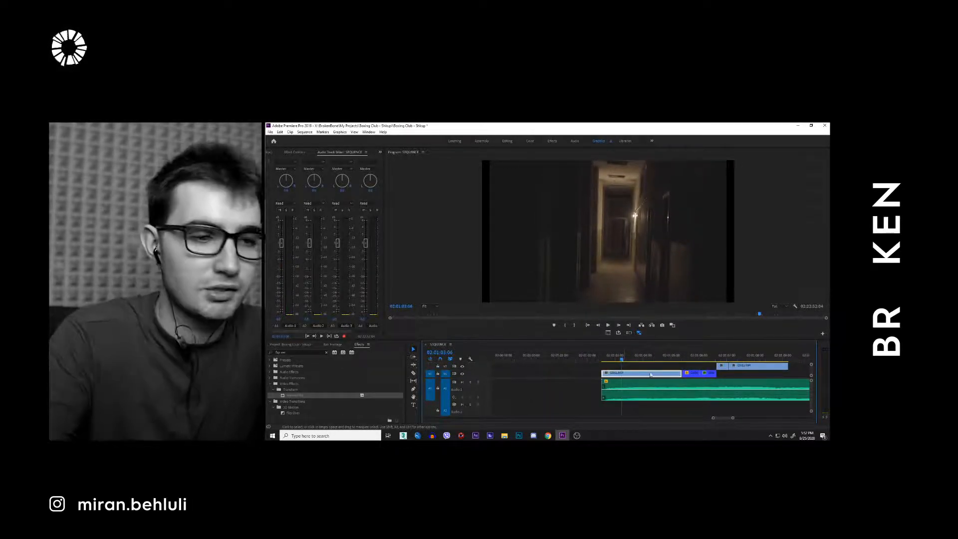
Show the safe margins in the program monitor and enlarge the scale of the corridor clip
left_click_drag(642, 362, 682, 367)
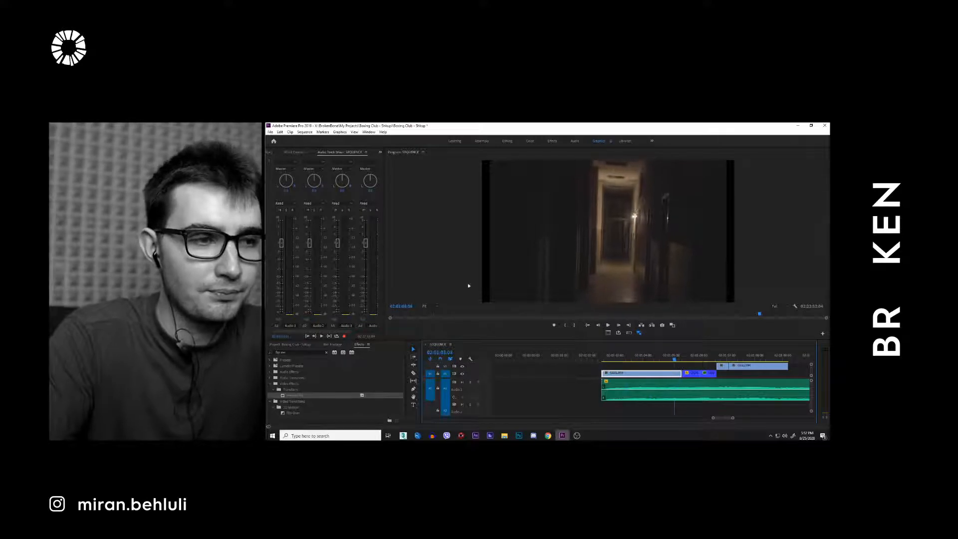
left_click(303, 153)
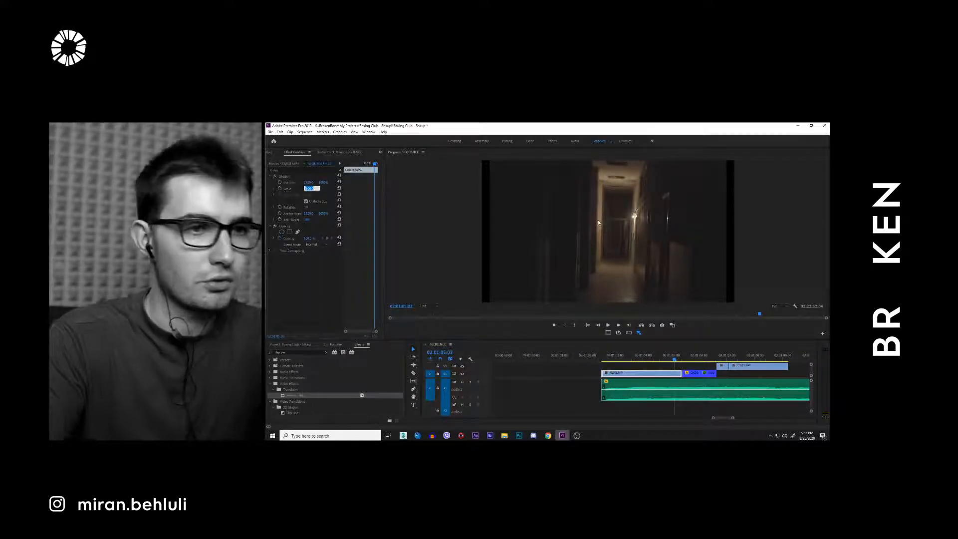
left_click(608, 333)
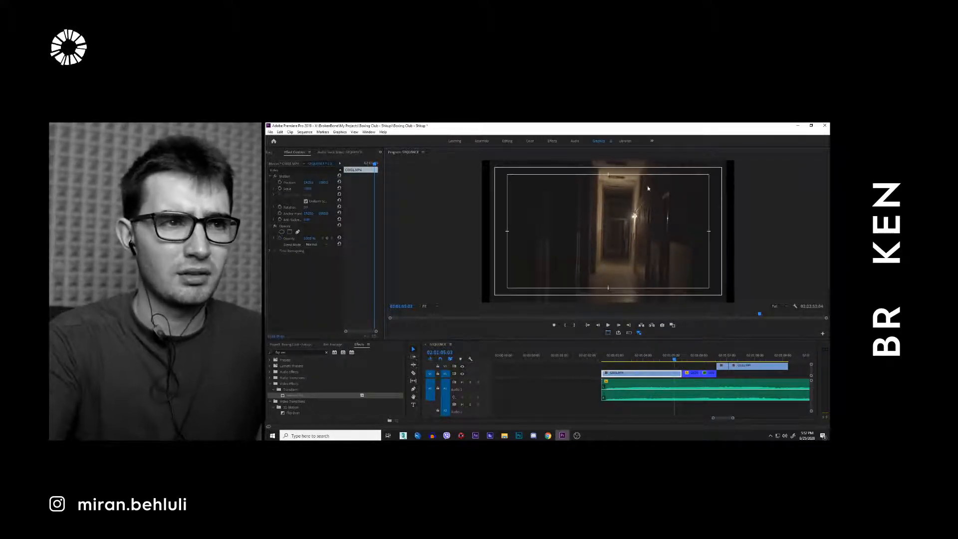
left_click(311, 189)
key("Return")
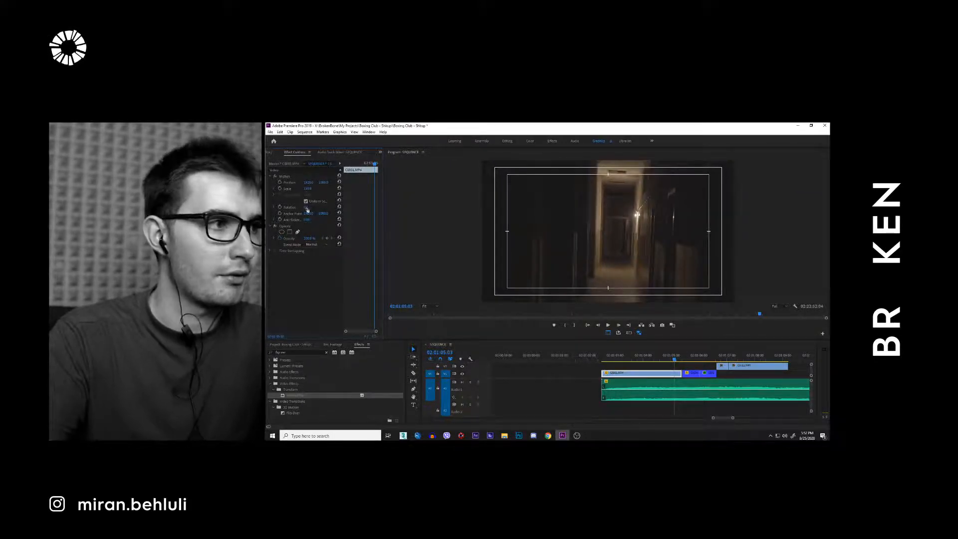
Rotate the corridor clip by -3° and shift its horizontal position to the left to centre the hallway
type("-3")
key("Return")
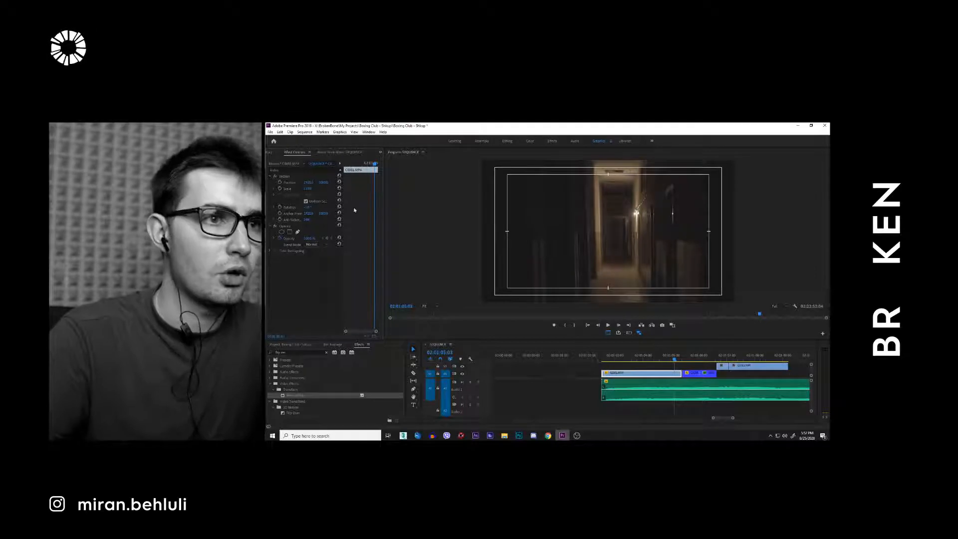
mouse_move(311, 184)
left_mouse_down()
mouse_move(285, 185)
mouse_move(296, 184)
left_mouse_up()
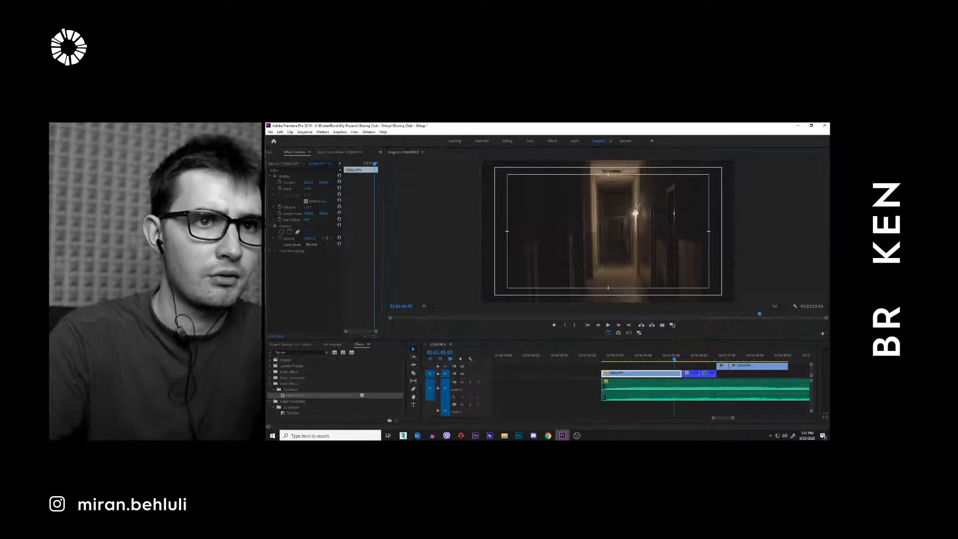
left_click_drag(309, 183, 294, 183)
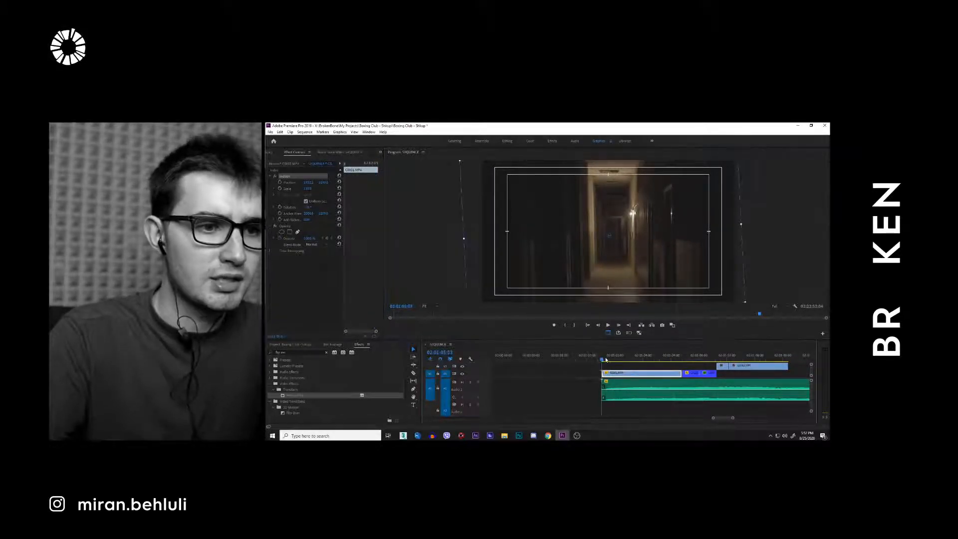
Keyframe the corridor clip's scale at its start and end, and preview the zoom in the maximized program monitor
left_click(681, 357)
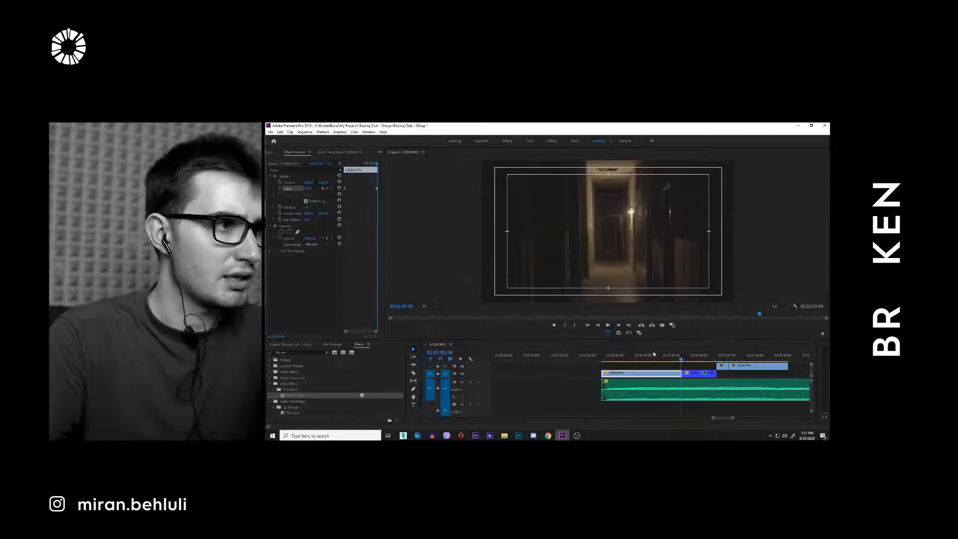
left_click_drag(587, 357, 603, 356)
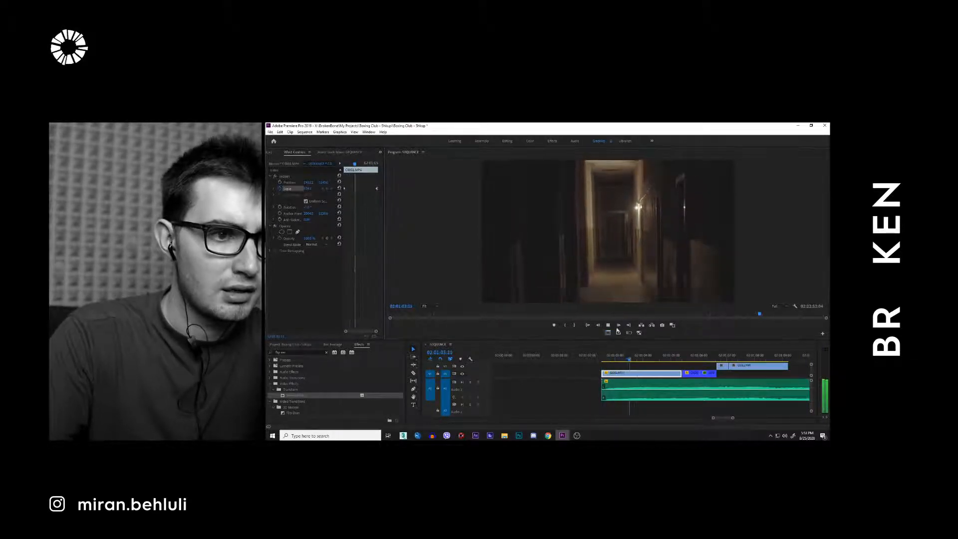
key("grave")
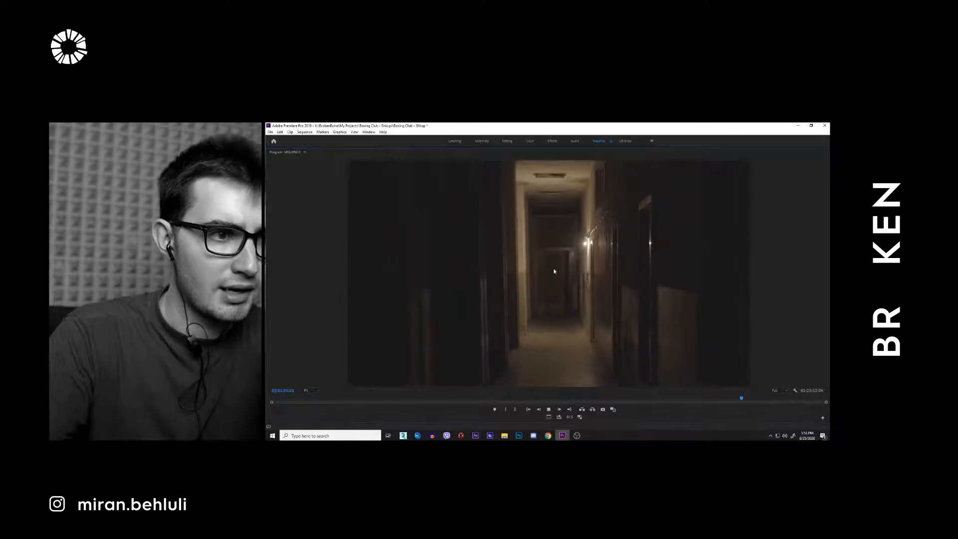
key("grave")
Set the scale at the corridor clip's starting keyframe to 160
left_click(603, 359)
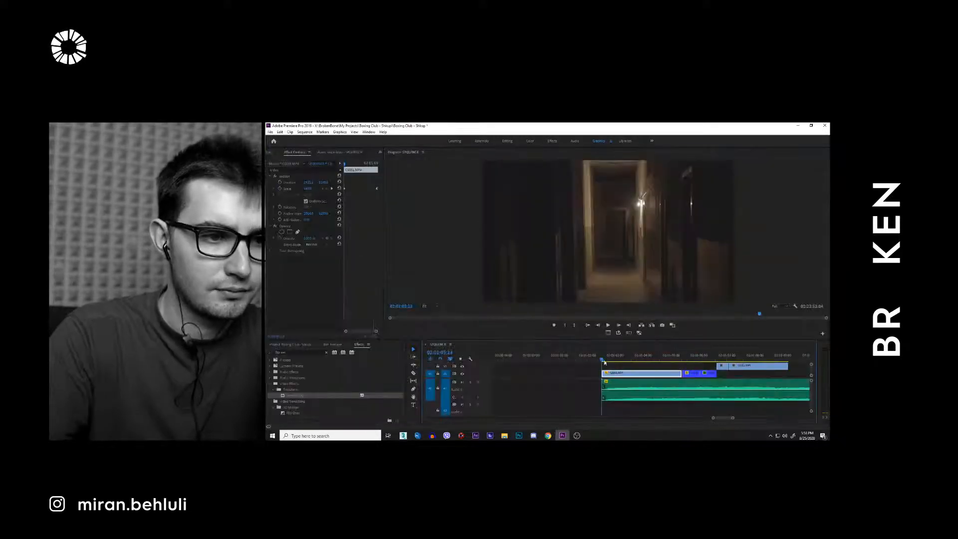
left_click(308, 188)
type("160")
key("Return")
Play back the corridor clip in the normal and maximized program monitor to judge the zoom-out movement
key("grave")
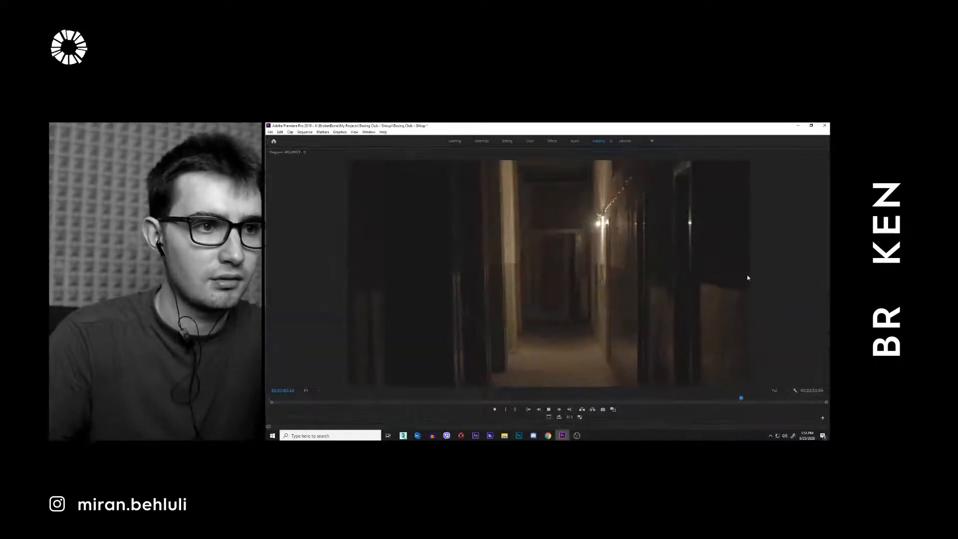
key("grave")
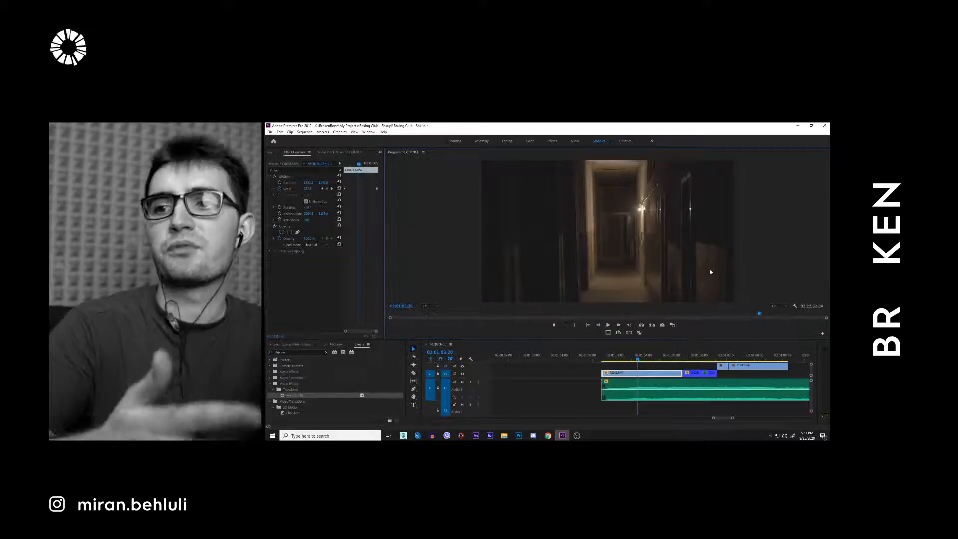
key("grave")
key("grave")
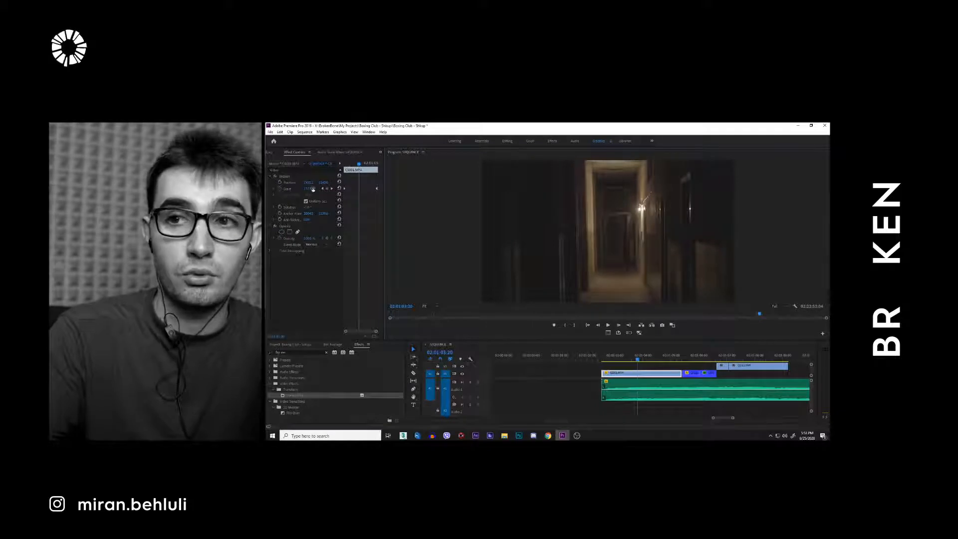
key("grave")
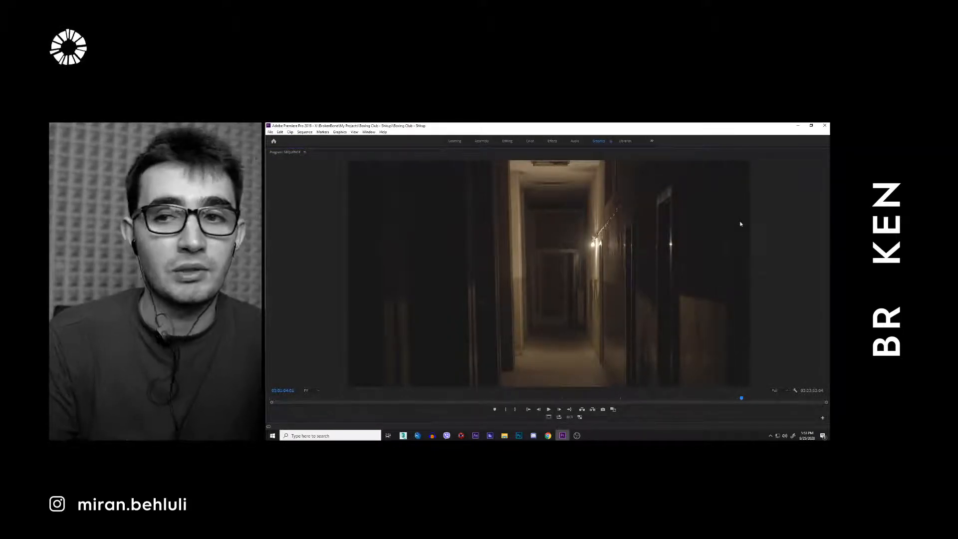
key("grave")
key("space")
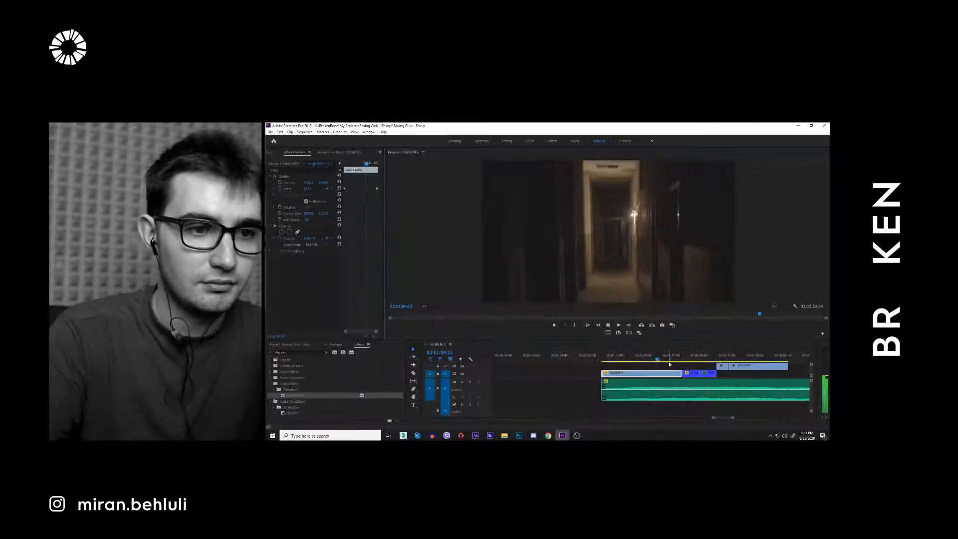
left_click(602, 356)
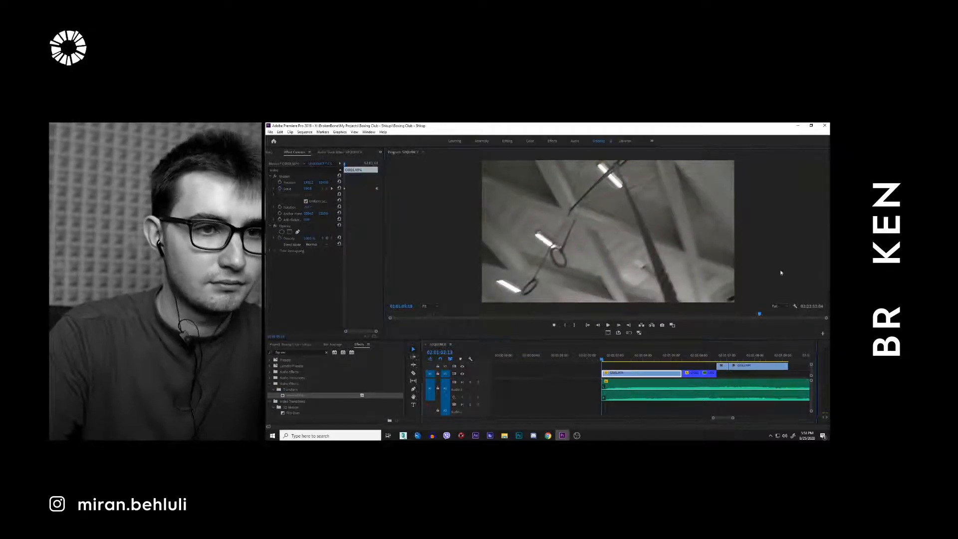
key("grave")
key("space")
key("grave")
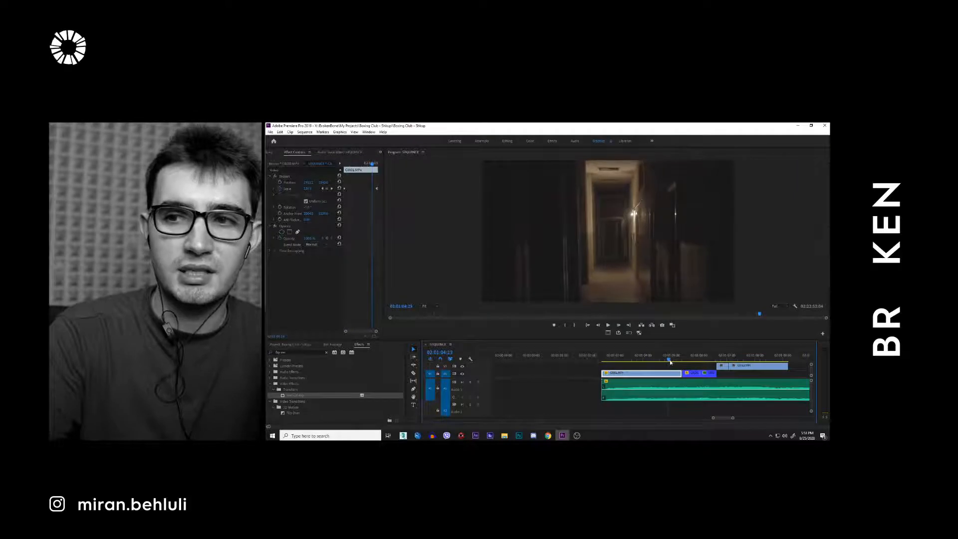
Save the project and select the existing search text in the effects list
key("ctrl+s")
left_click(333, 345)
left_click(359, 345)
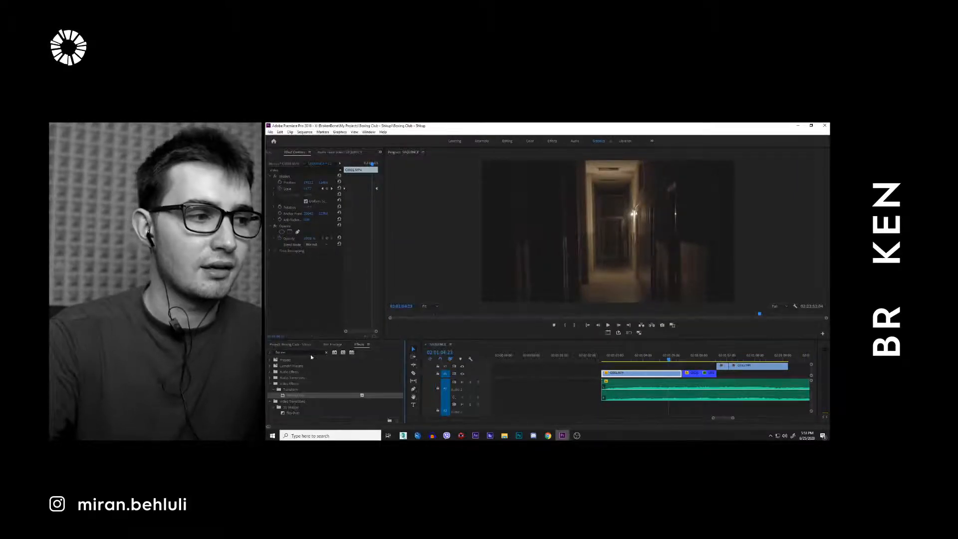
left_click_drag(295, 352, 272, 355)
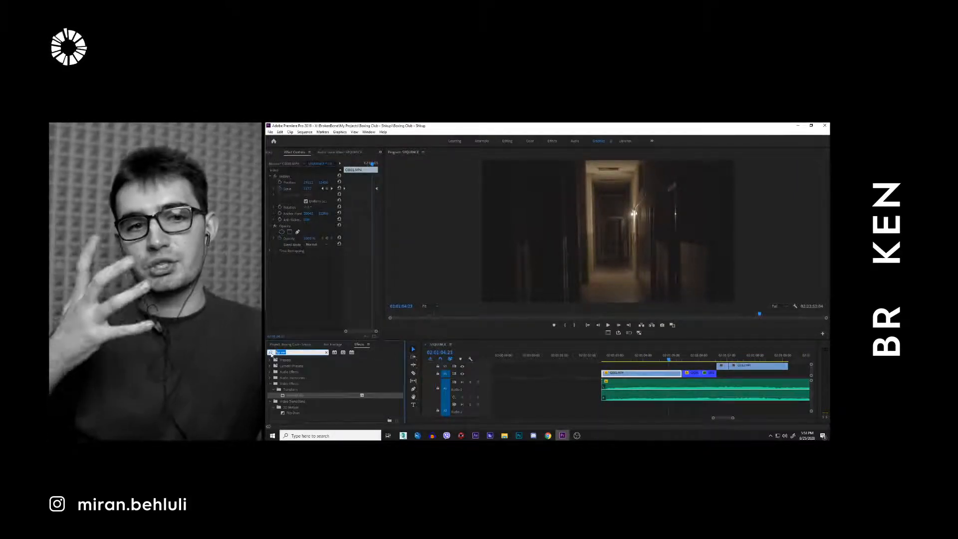
Return to the start of the corridor clip and examine its opening frame in the maximized program monitor
left_click(603, 357)
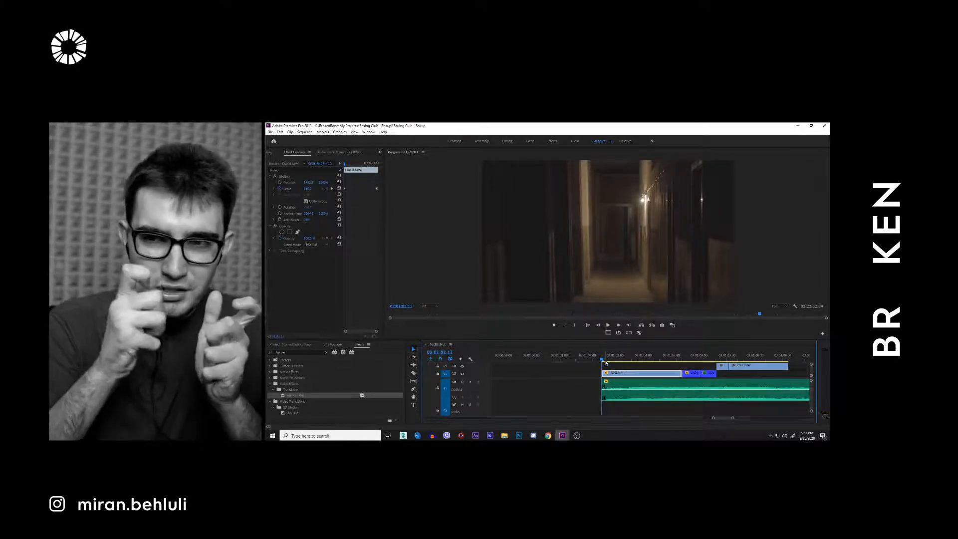
key("space")
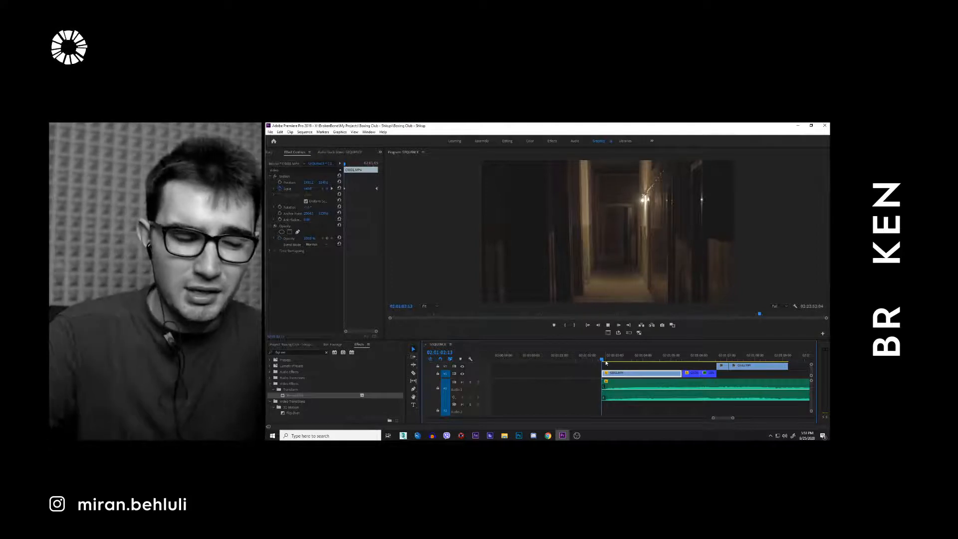
key("grave")
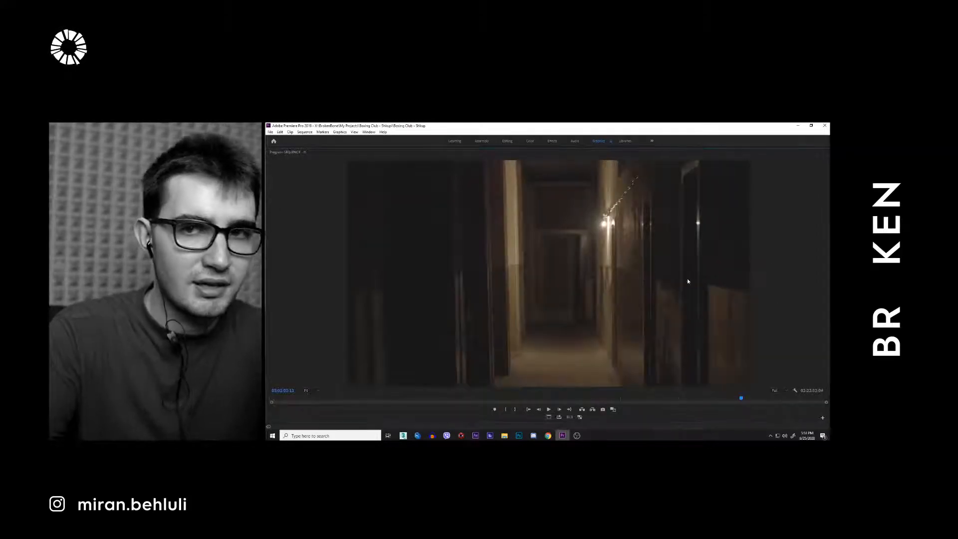
key("alt+Tab")
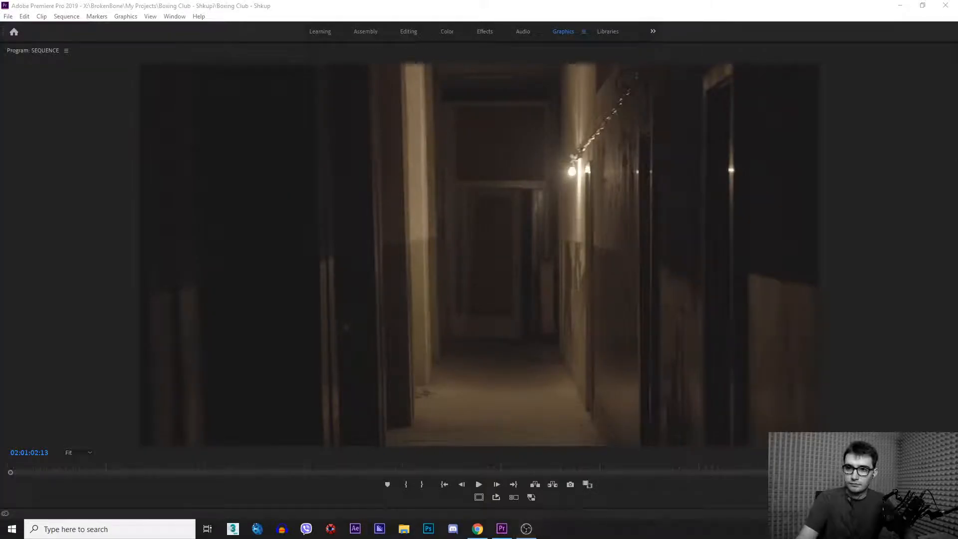
Turn on proxy playback and play the corridor clip in the maximized program monitor, returning to the normal layout
left_click(771, 325)
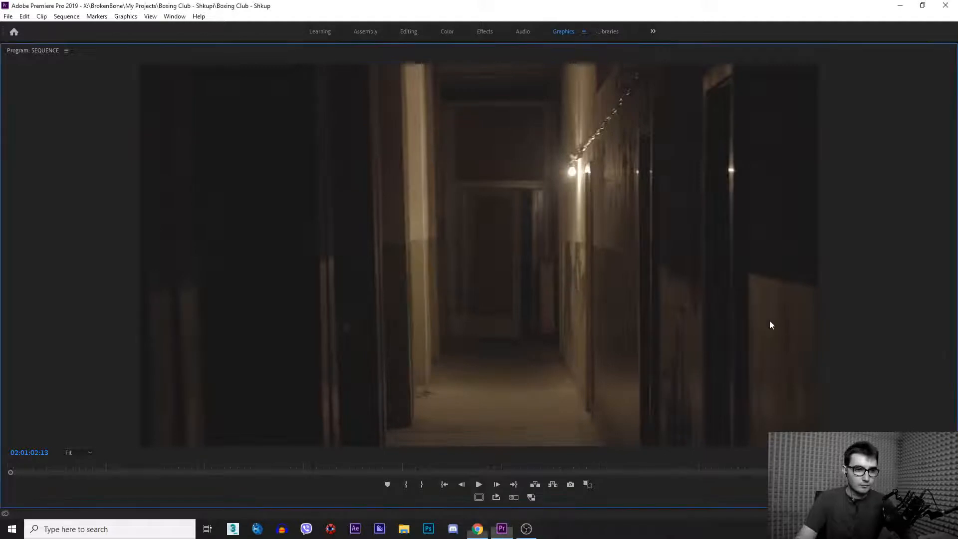
left_click(532, 498)
key("space")
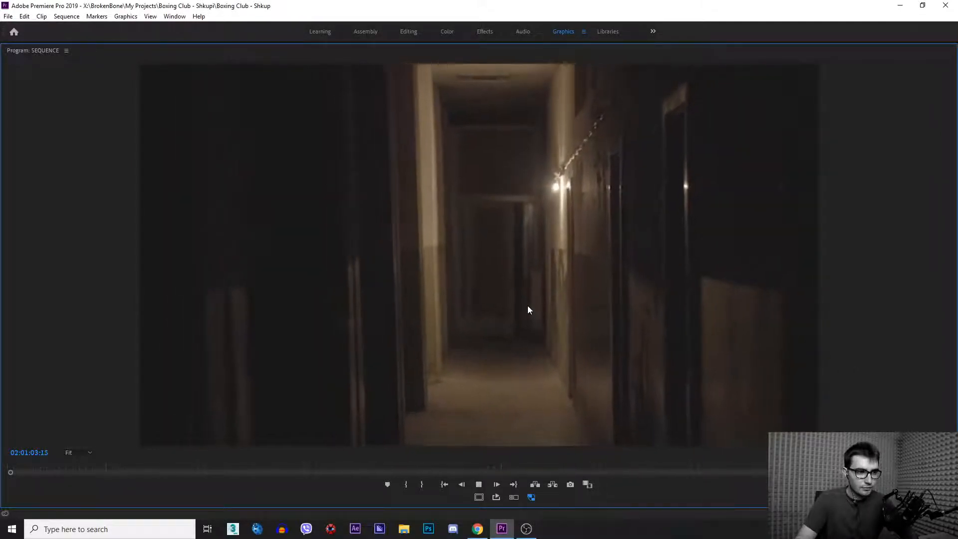
key("space")
key("grave")
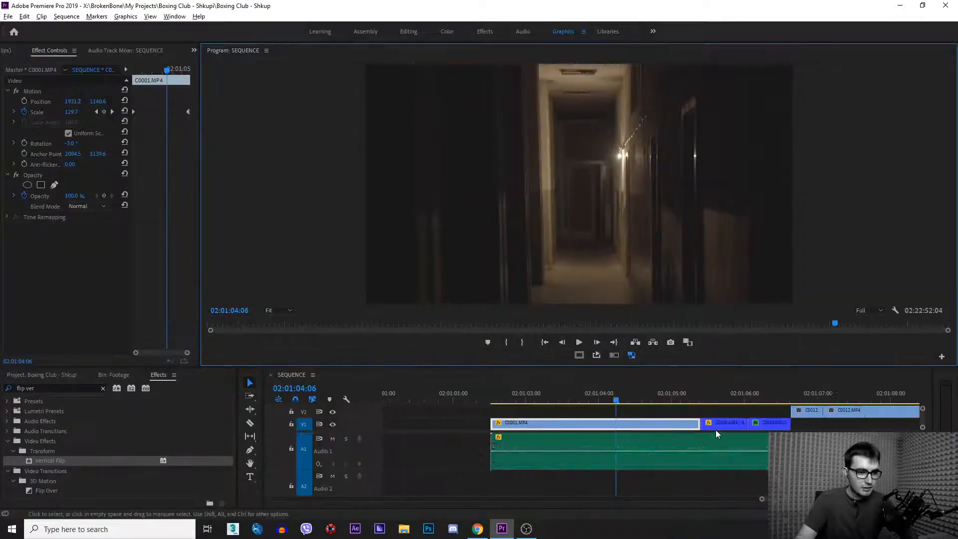
Find the Warp Stabilizer effect by searching for "warp sta" and apply it to the corridor clip C0001.MP4
scroll(717, 434, "up", 2)
left_click_drag(582, 400, 557, 400)
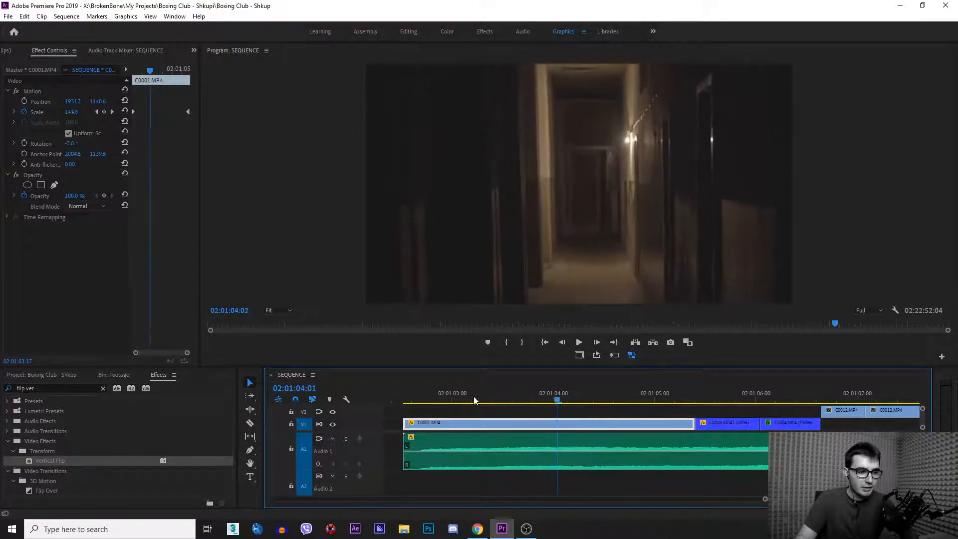
left_click(474, 400)
scroll(474, 399, "down", 3)
left_click(90, 389)
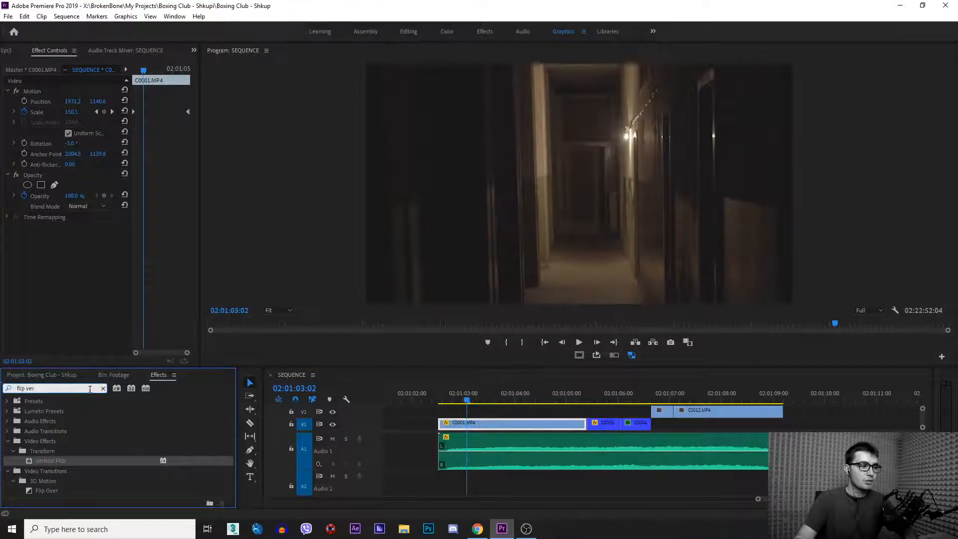
key("ctrl+a")
type("warp sta")
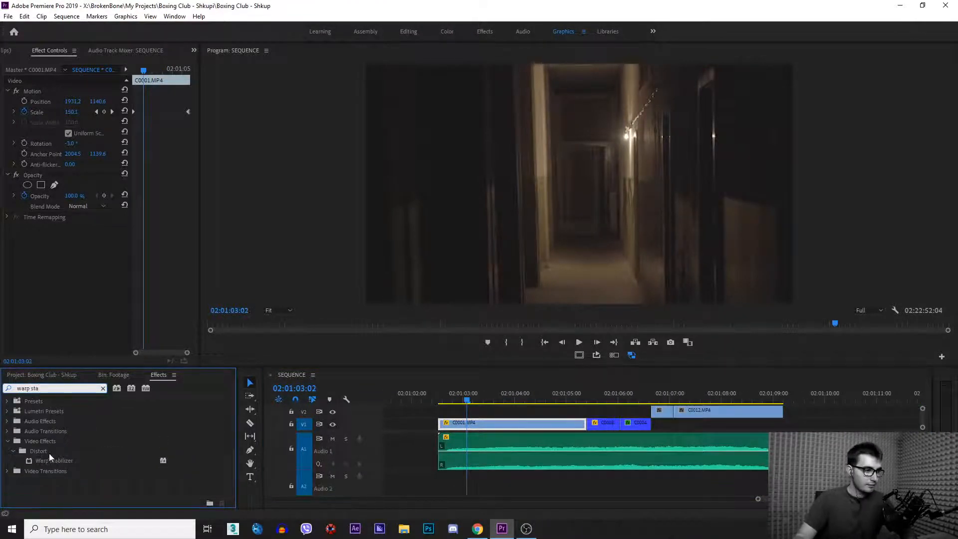
left_click_drag(59, 463, 68, 256)
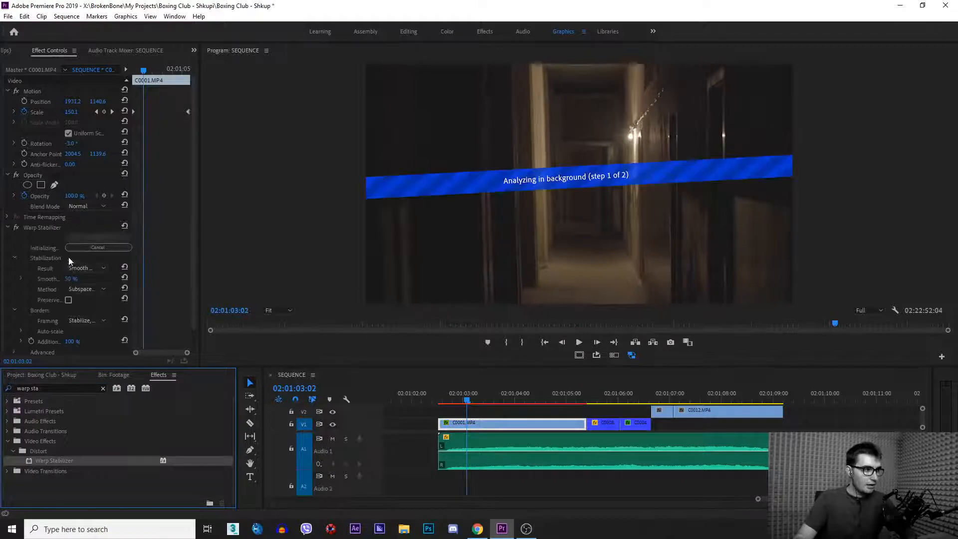
Set the Warp Stabilizer smoothness on the corridor clip to 1% and save the project
left_click(71, 278)
type("1")
key("Return")
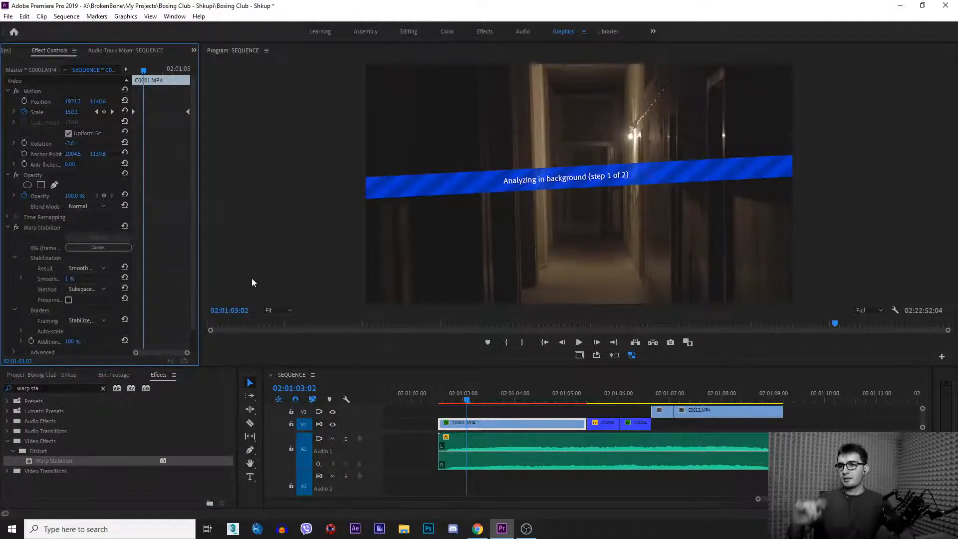
key("ctrl+s")
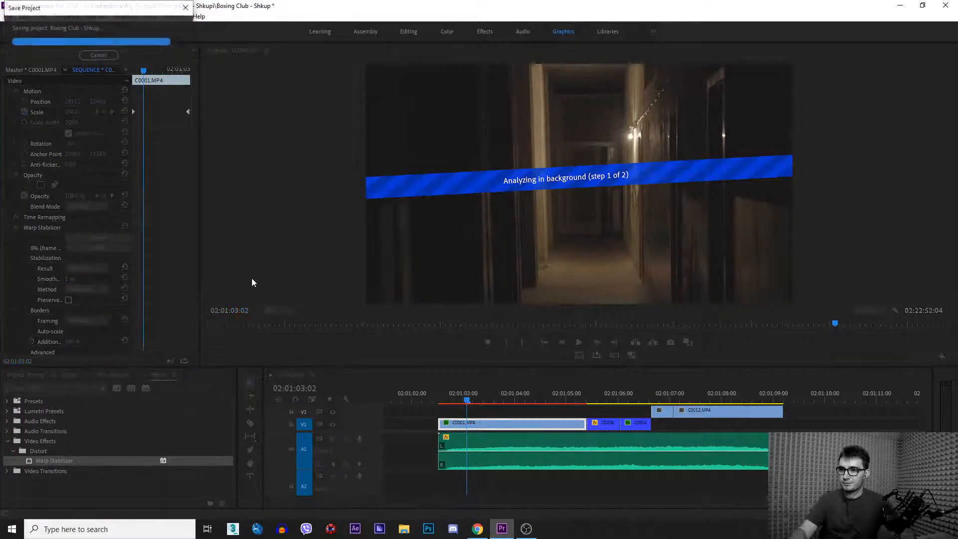
Scrub the corridor clip during stabilizer analysis and play it into the following gym clip in the maximized program monitor
left_click(538, 422)
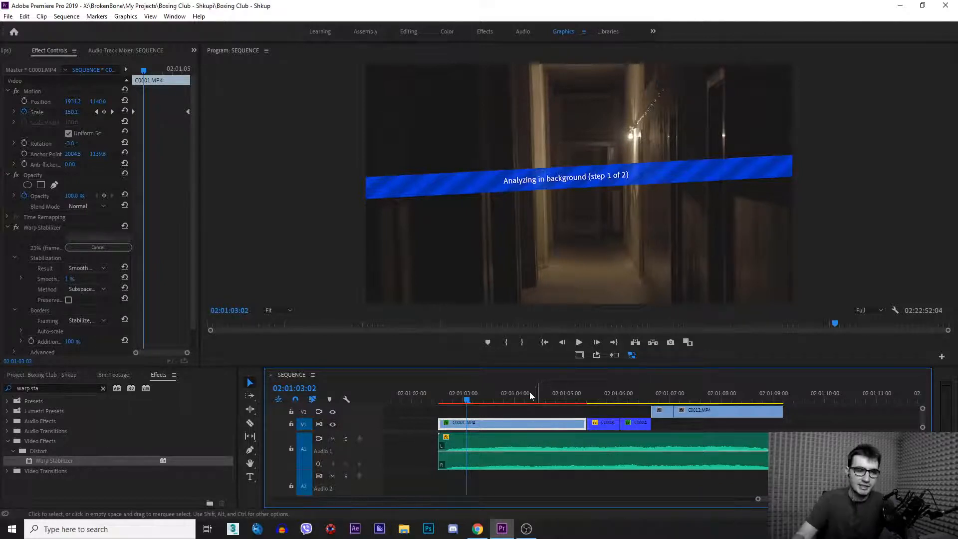
mouse_move(482, 398)
left_mouse_down()
mouse_move(532, 400)
mouse_move(494, 402)
left_mouse_up()
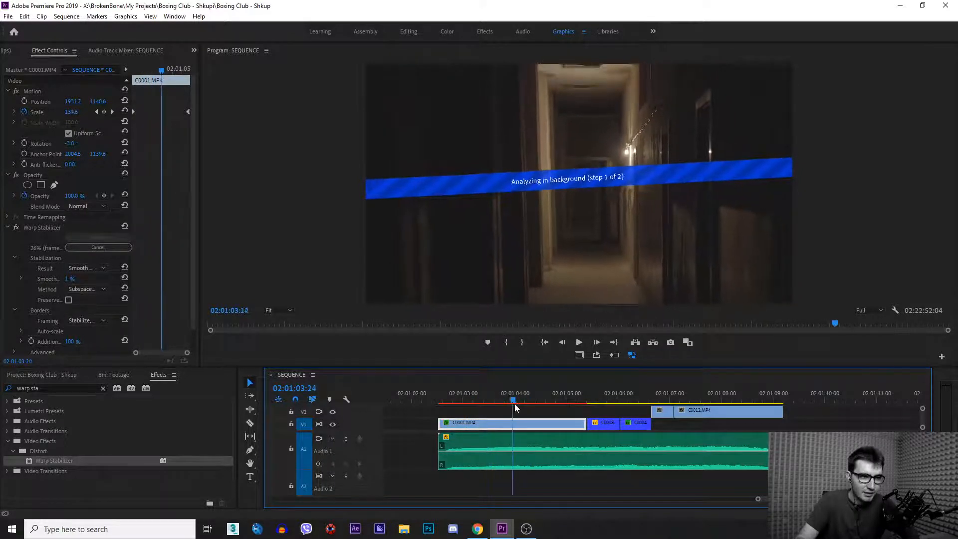
key("space")
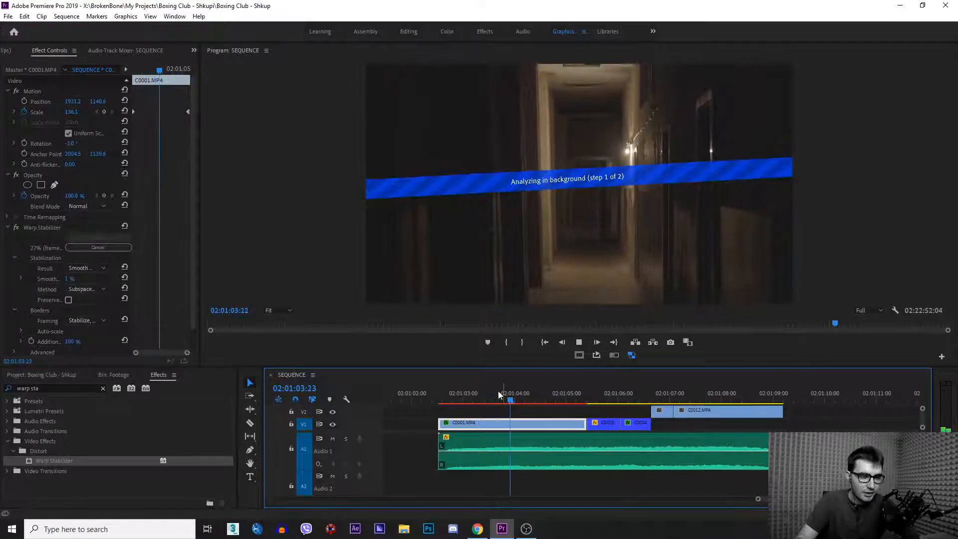
left_click(443, 391)
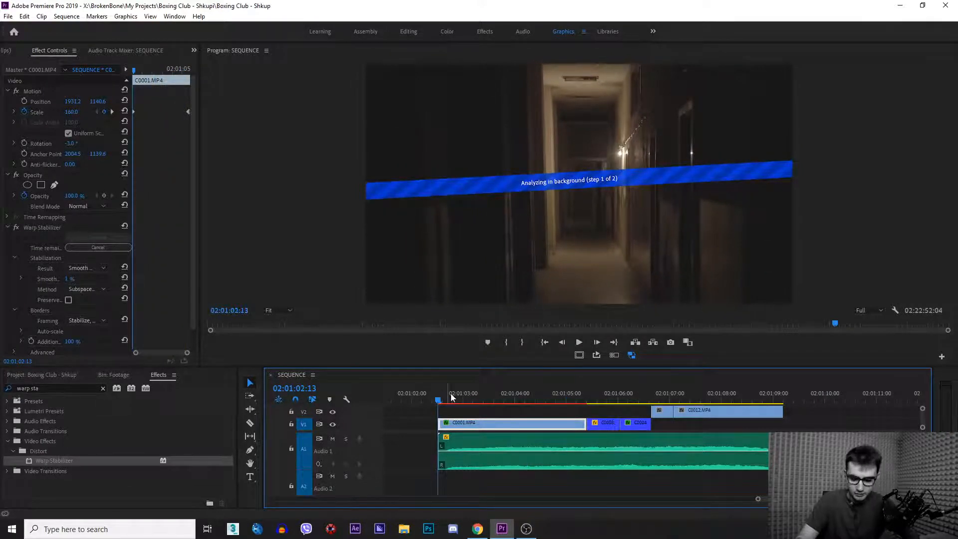
key("grave")
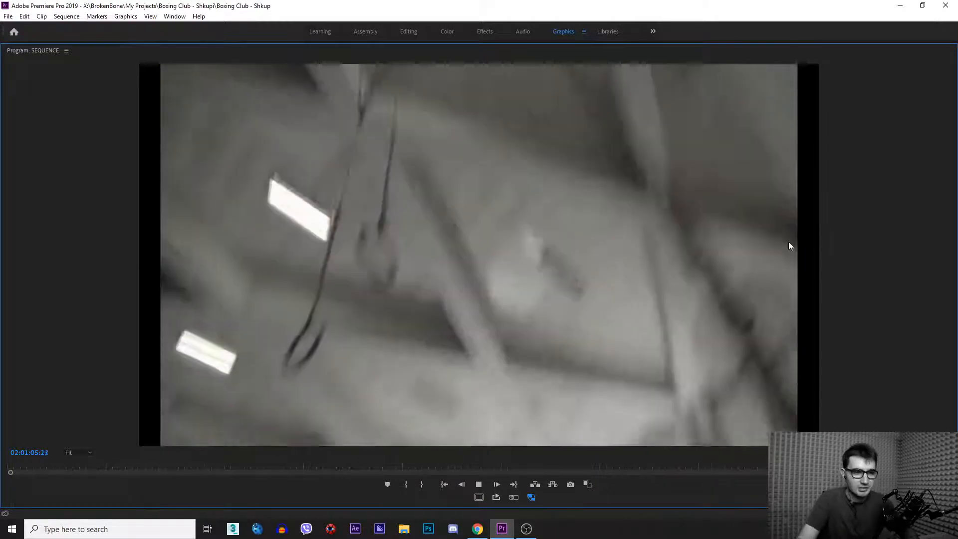
key("space")
key("grave")
Play back the short gym clips after the corridor shot from several points to review their cuts against the music
left_click_drag(535, 397, 605, 396)
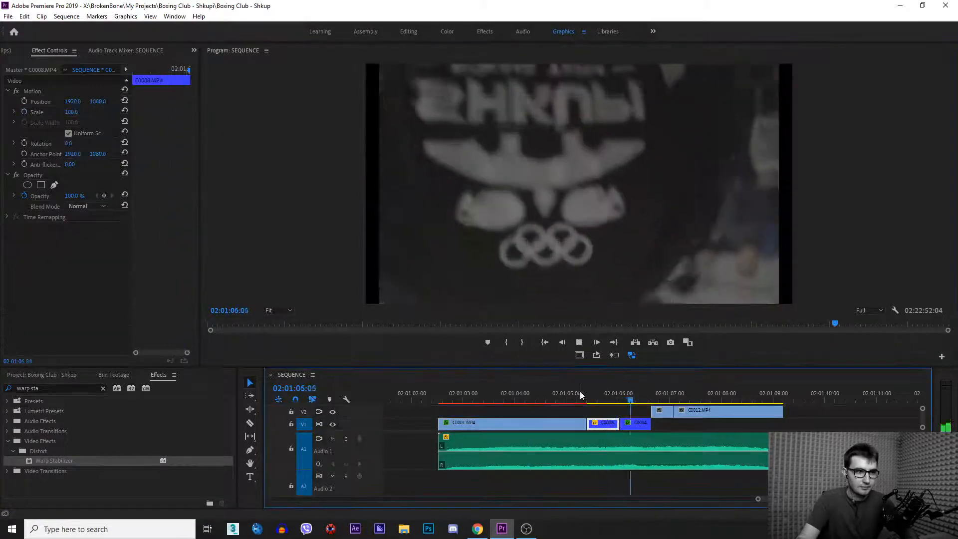
left_click(439, 396)
key("space")
left_click(698, 430)
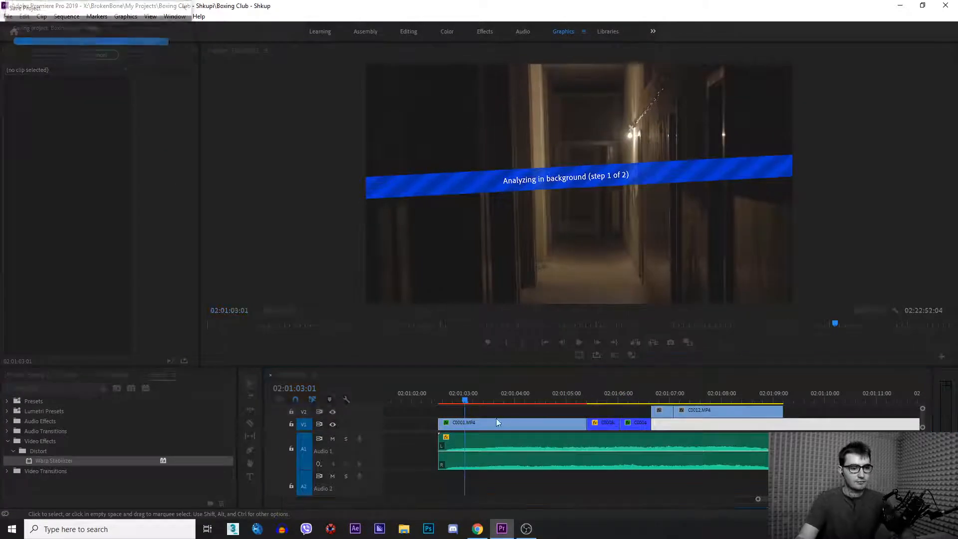
left_click(600, 398)
key("space")
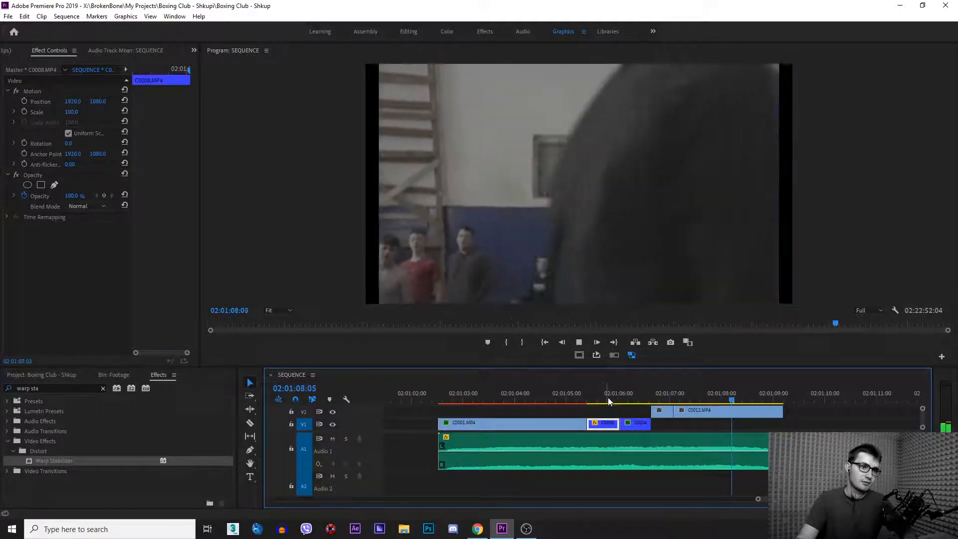
left_click(560, 400)
key("space")
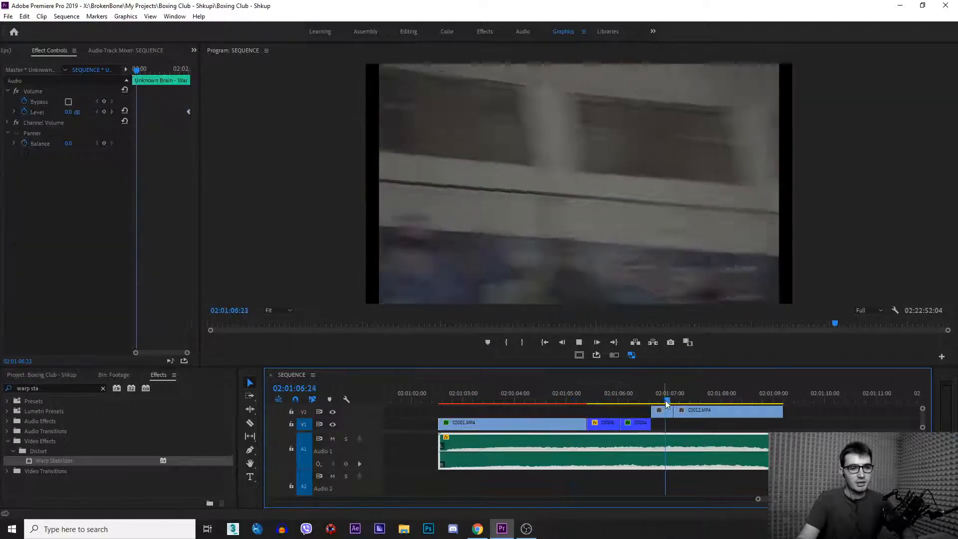
left_click(633, 399)
key("space")
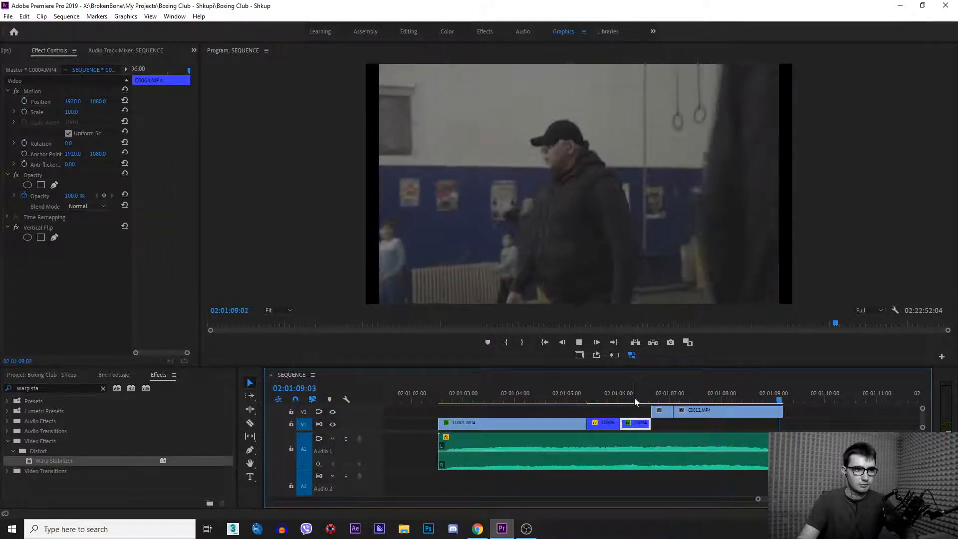
Move both gym clips on V2 straight down to V1, directly after the C0004 clip
left_click(758, 416)
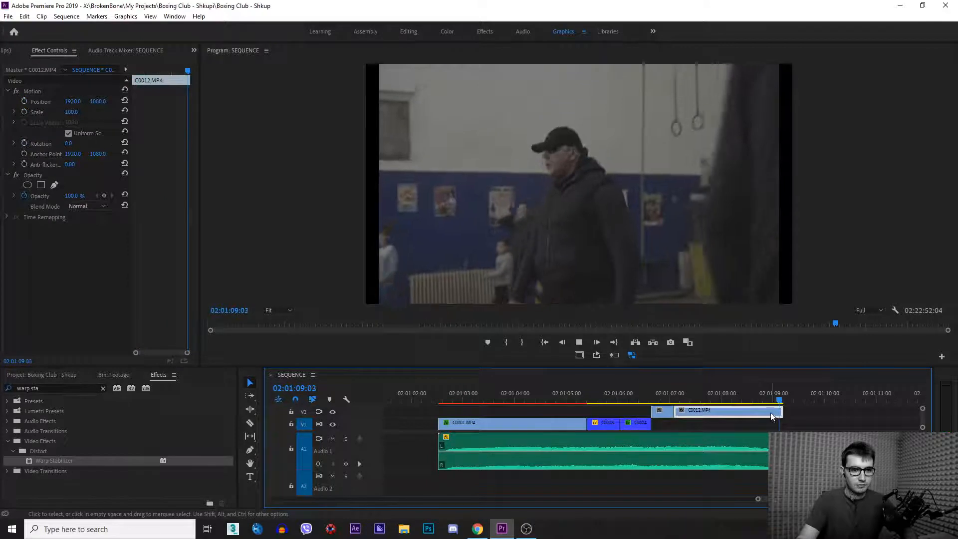
key("space")
mouse_move(775, 401)
left_mouse_down()
mouse_move(714, 398)
mouse_move(768, 400)
left_mouse_up()
left_click(770, 413)
left_click_drag(826, 417, 667, 412)
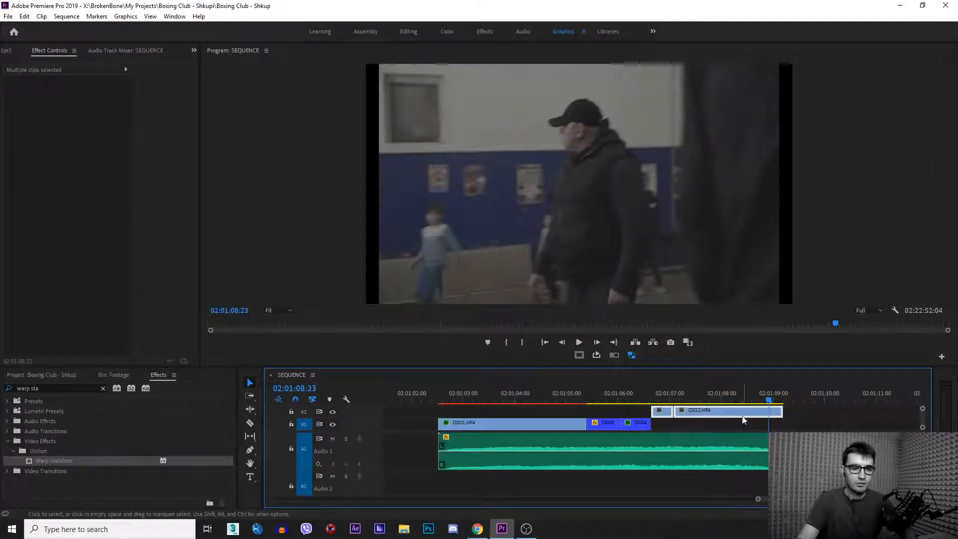
left_click_drag(727, 412, 727, 424)
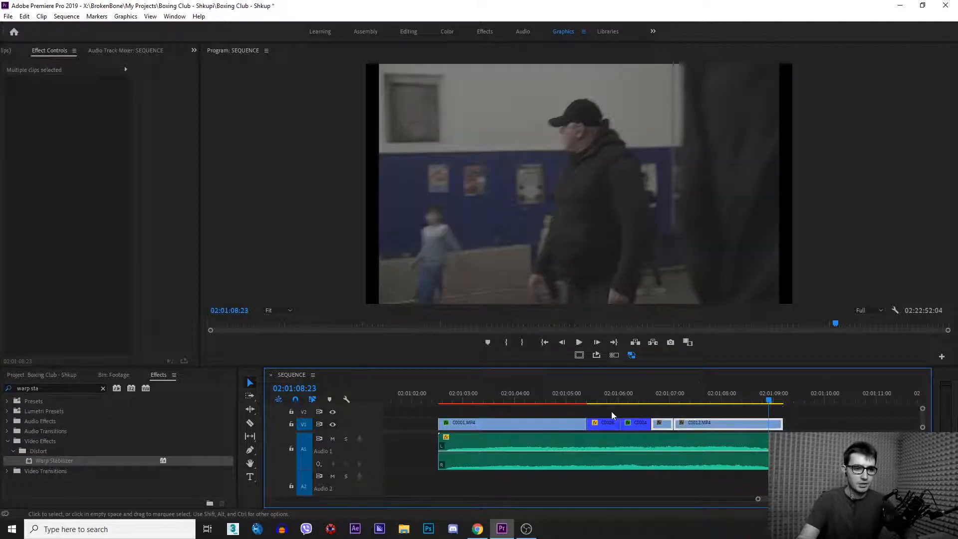
Place the playhead at 02:01:03:16 in the corridor clip and save the project
left_click(612, 413)
mouse_move(478, 396)
left_mouse_down()
mouse_move(446, 391)
mouse_move(495, 398)
left_mouse_up()
key("ctrl+s")
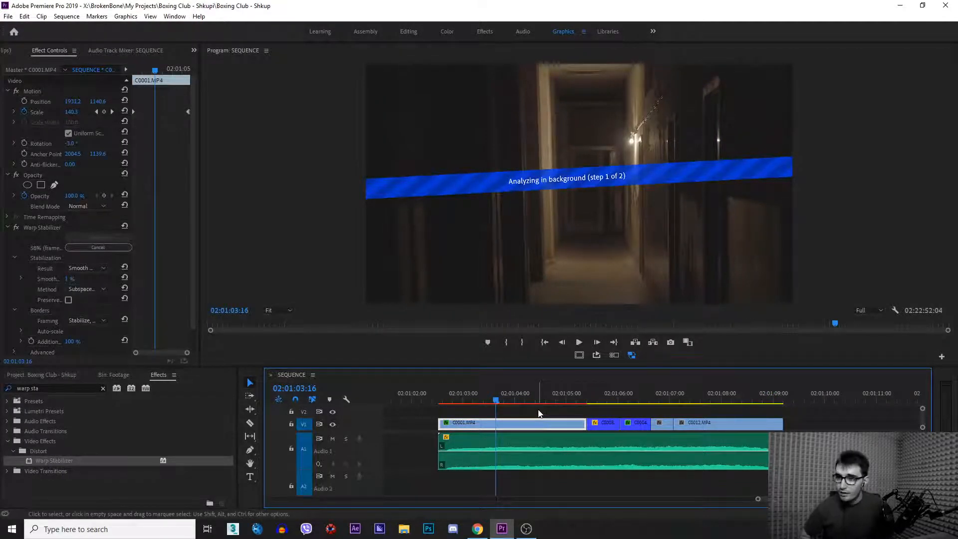
key("ctrl+s")
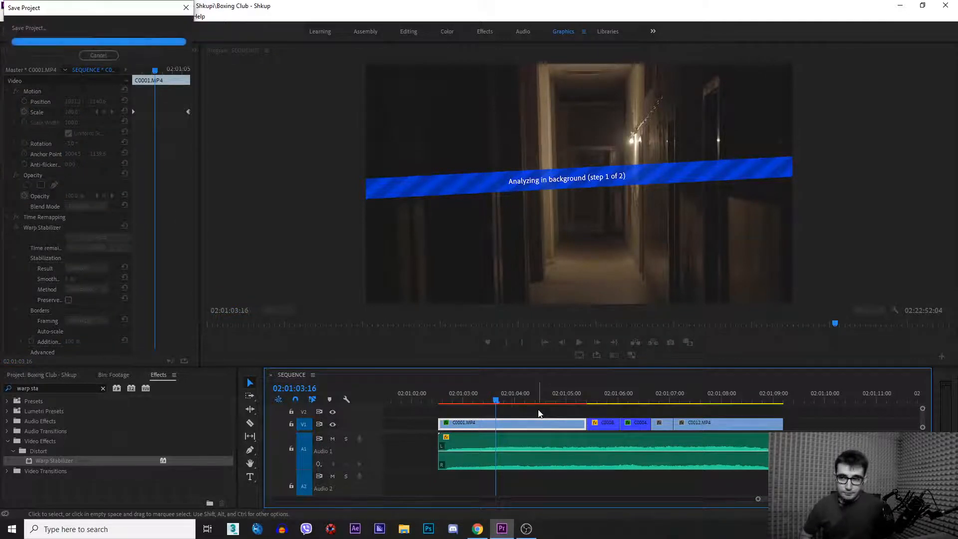
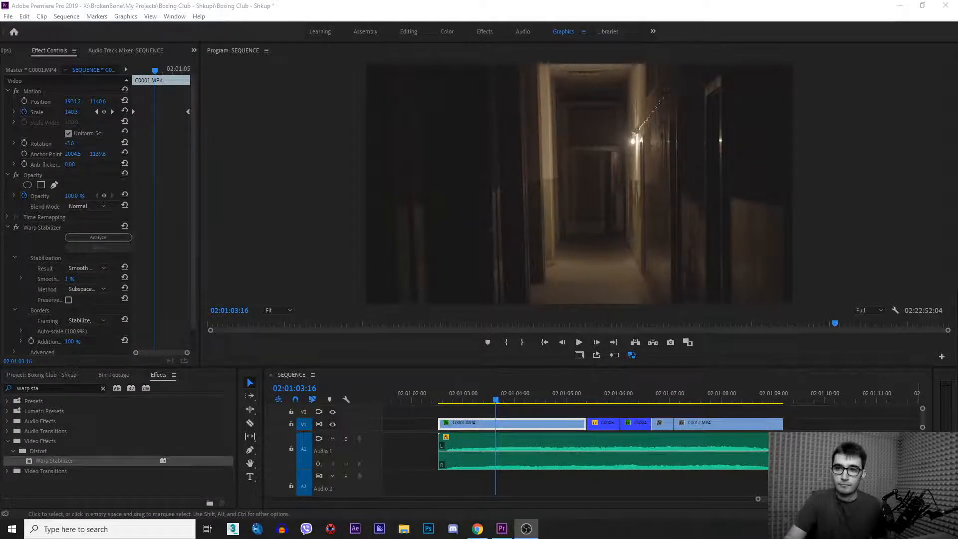
Play back the stabilized corridor clip in the normal and maximized program monitor, and save the project
left_click(508, 425)
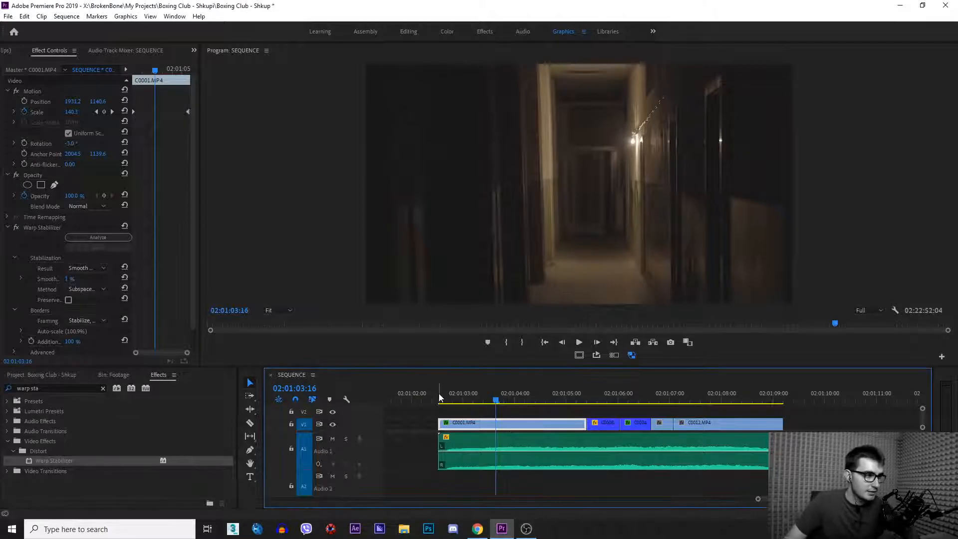
key("Up")
key("space")
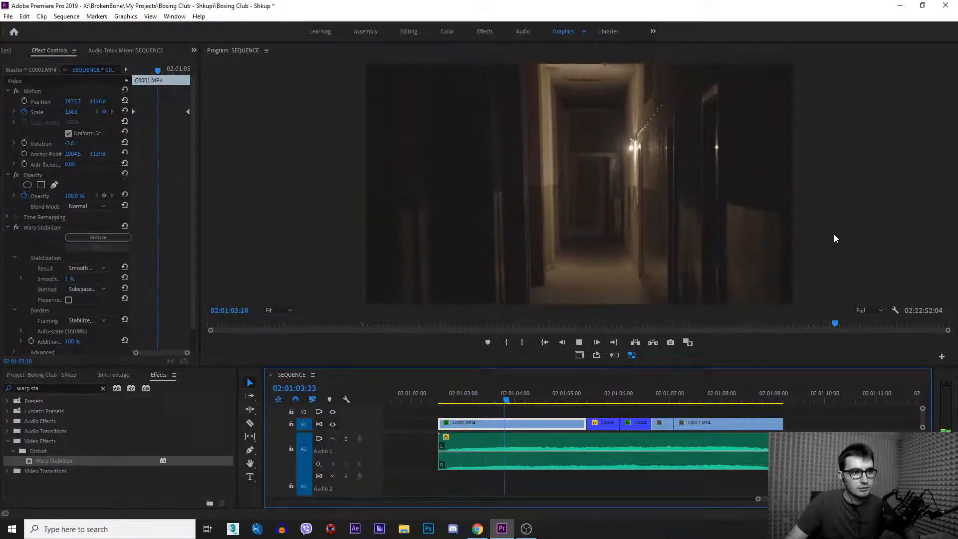
key("space")
left_click(487, 393)
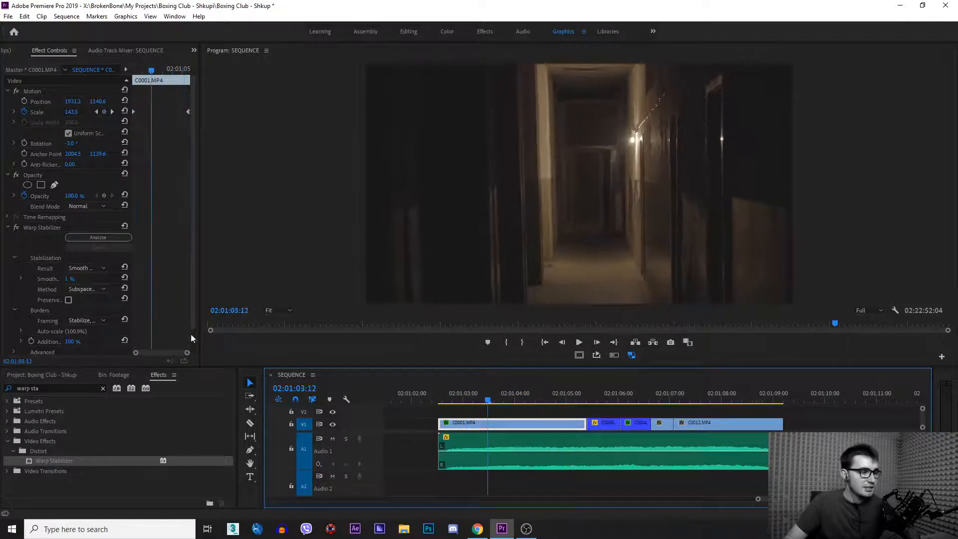
key("space")
key("grave")
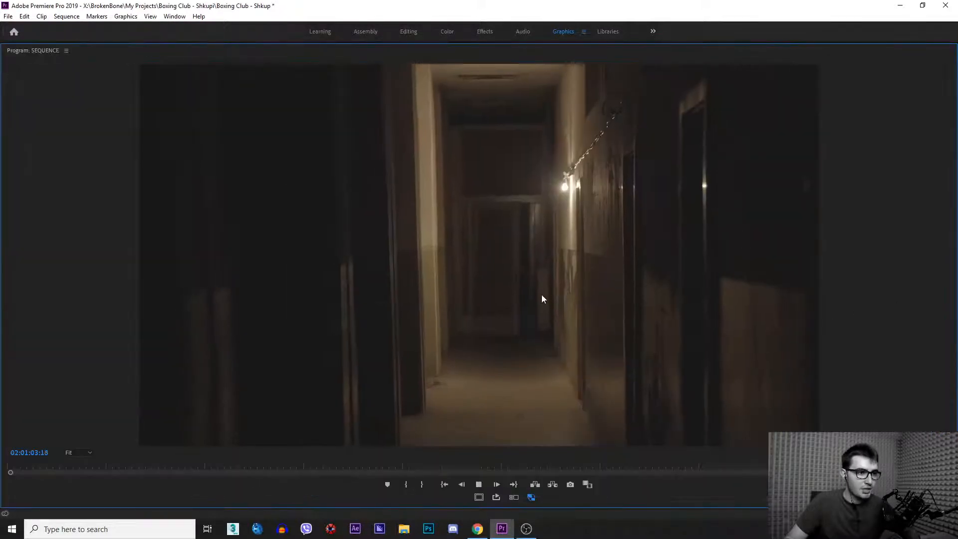
key("space")
key("grave")
left_click_drag(546, 398, 516, 404)
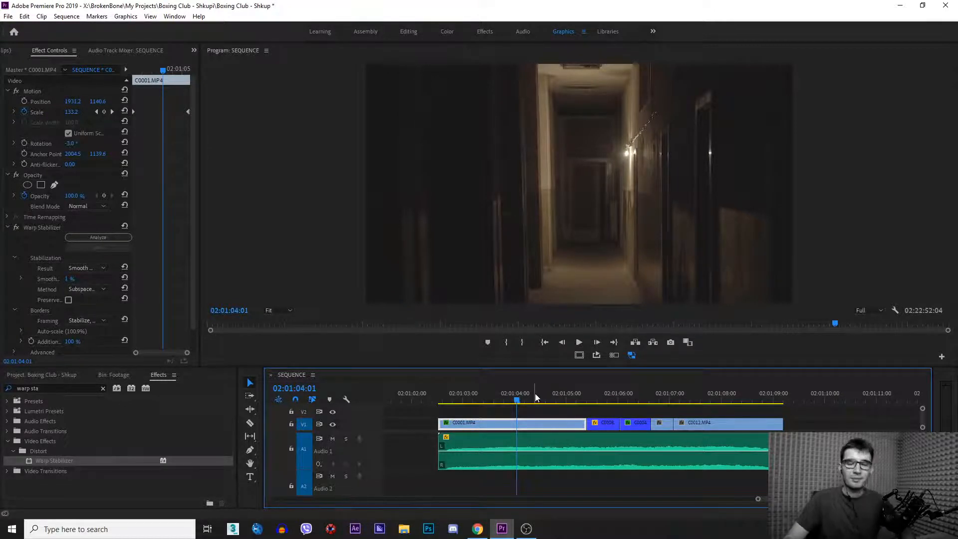
key("ctrl+s")
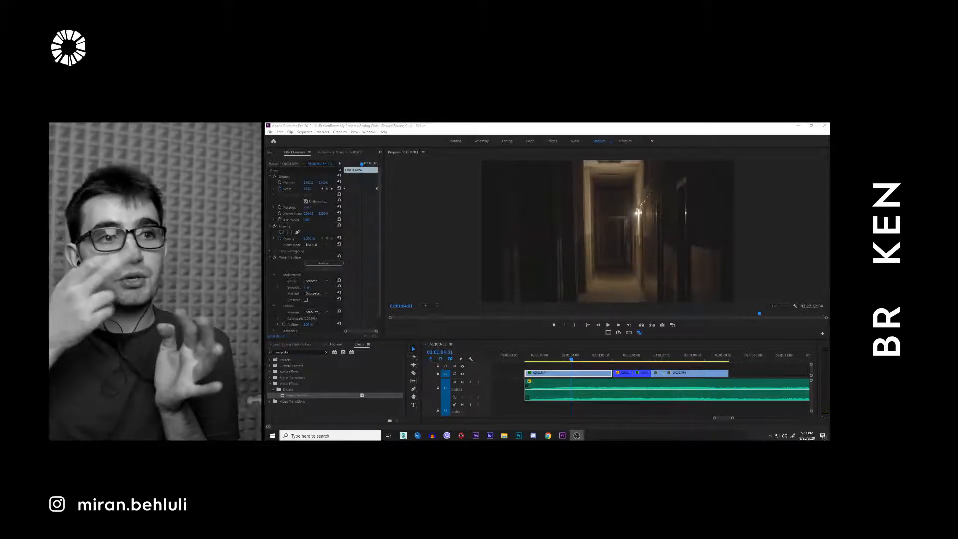
Scrub through the corridor clip and change its Warp Stabilizer smoothness value
left_click(586, 358)
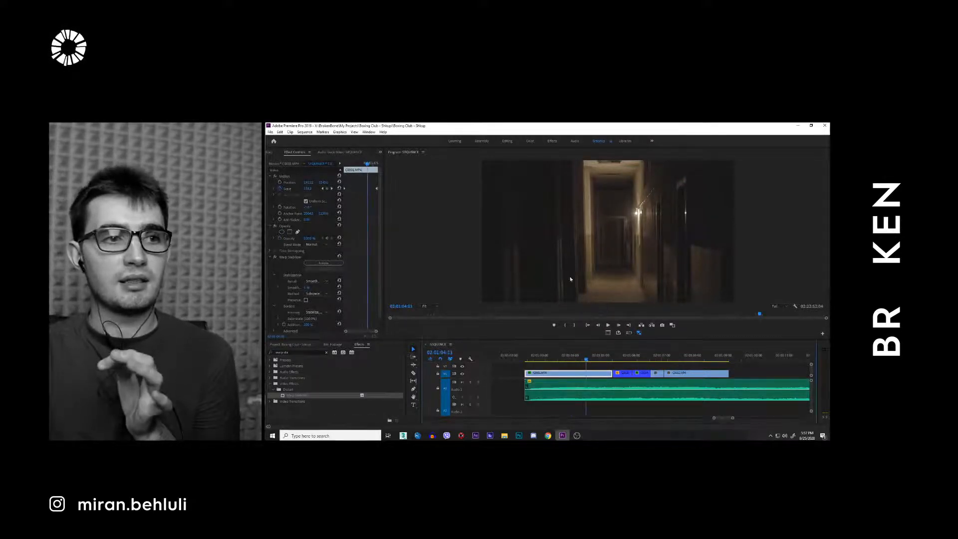
left_click_drag(590, 359, 561, 357)
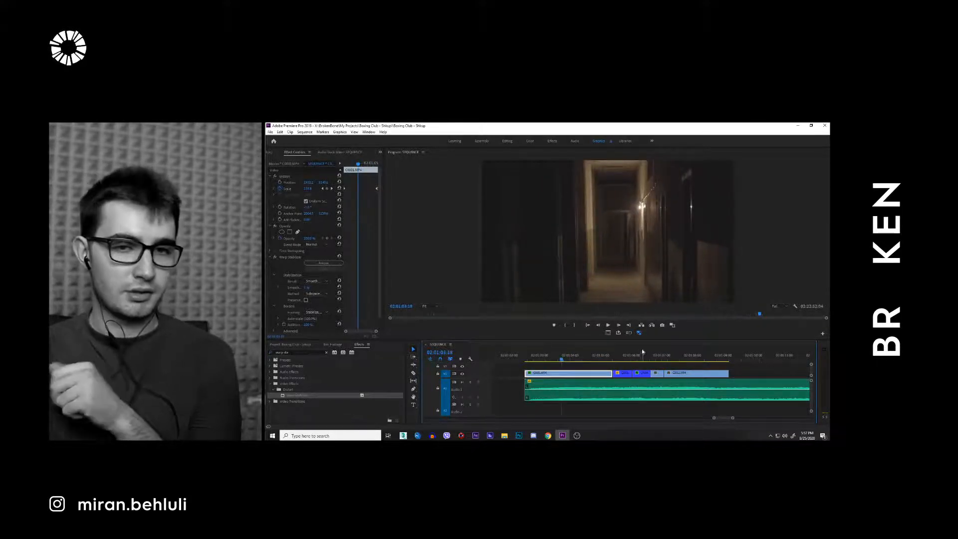
left_click(308, 287)
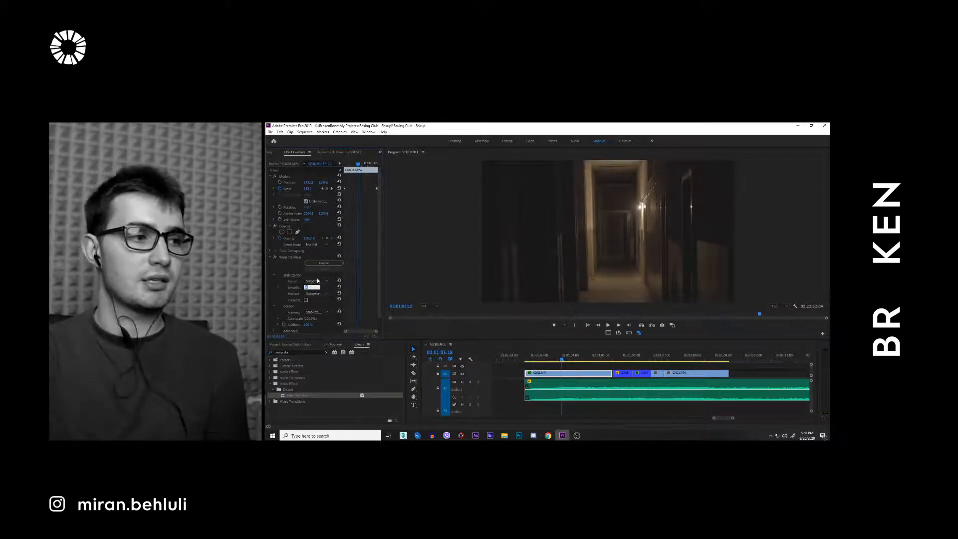
key("Return")
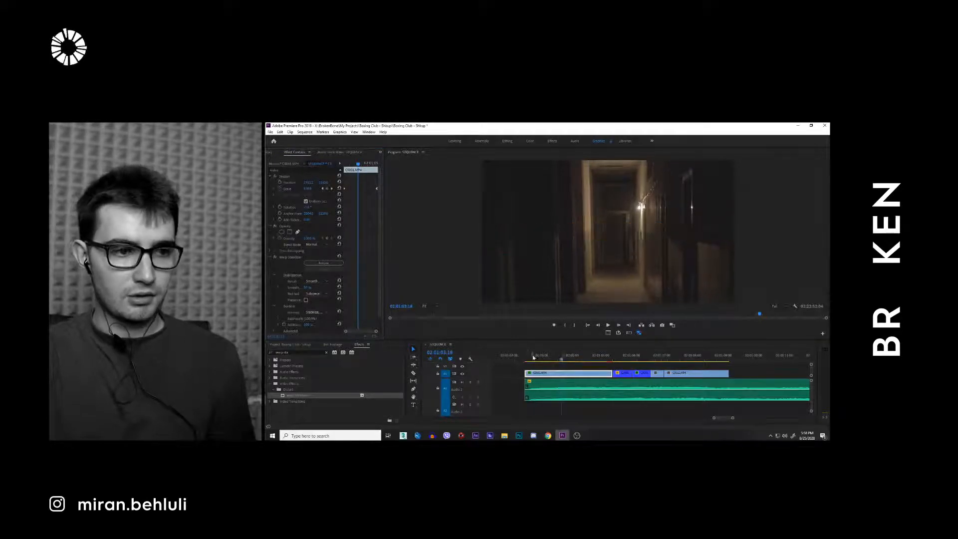
Play back the corridor clip twice from near its start in the maximized program monitor
left_click(530, 357)
key("grave")
key("space")
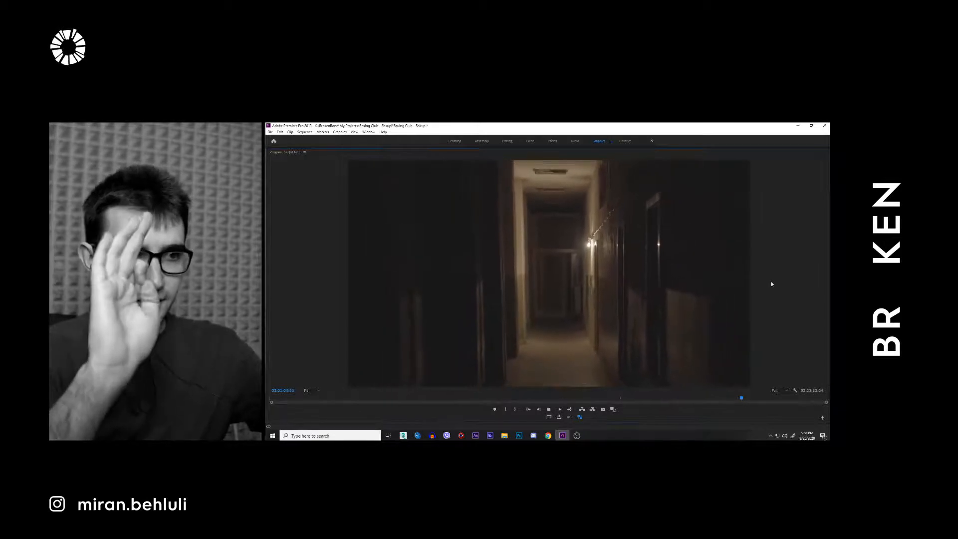
key("space")
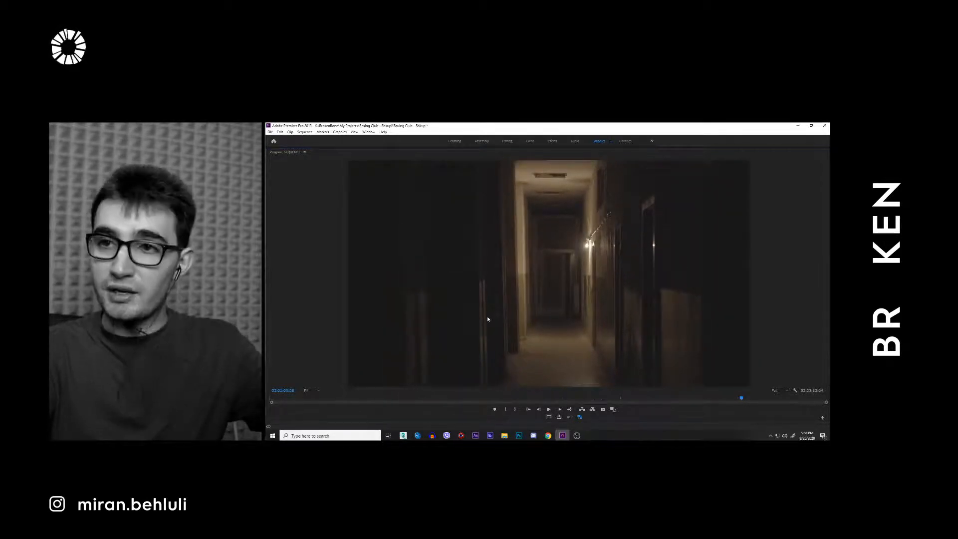
key("grave")
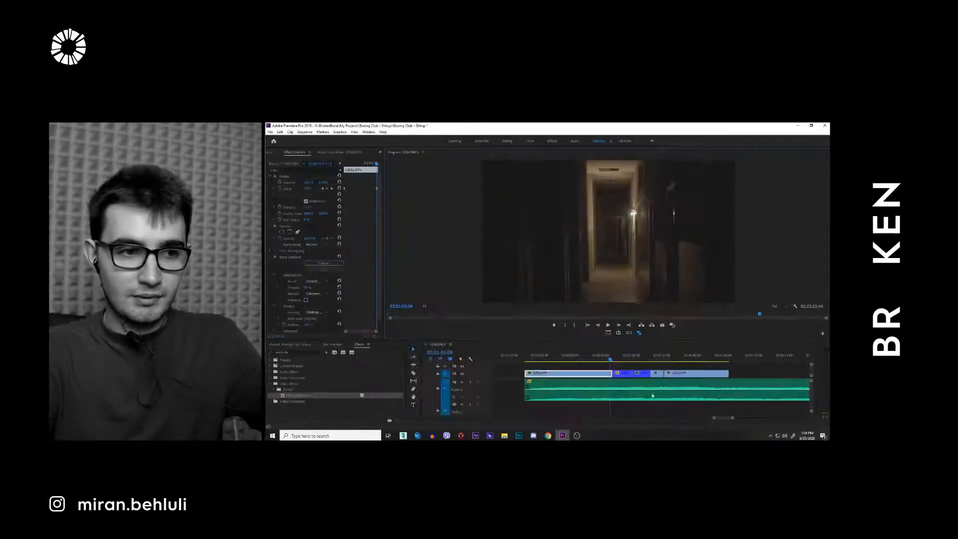
left_click_drag(609, 359, 544, 358)
key("grave")
key("space")
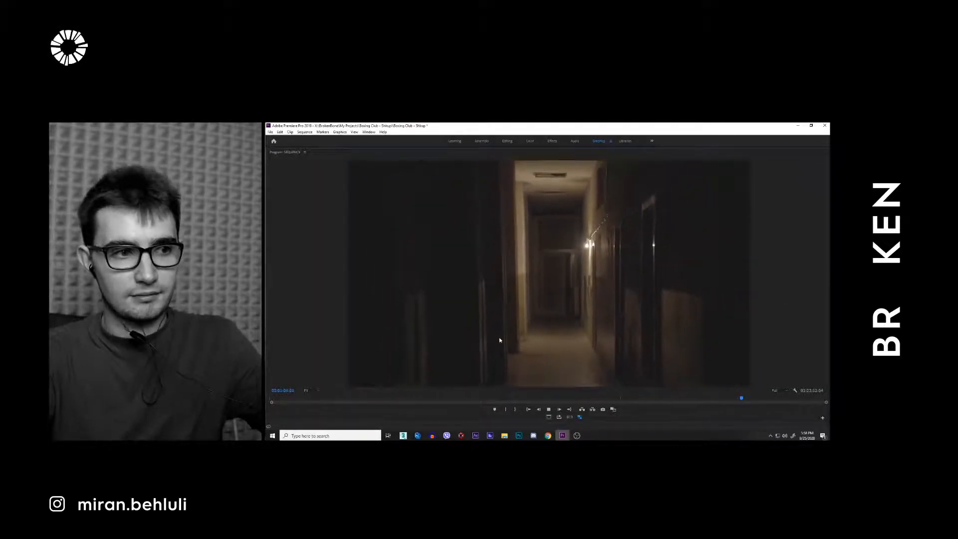
key("space")
key("grave")
Play the middle of the corridor clip in the maximized program monitor and park the playhead at 02:01:03:18
left_click(578, 355)
key("grave")
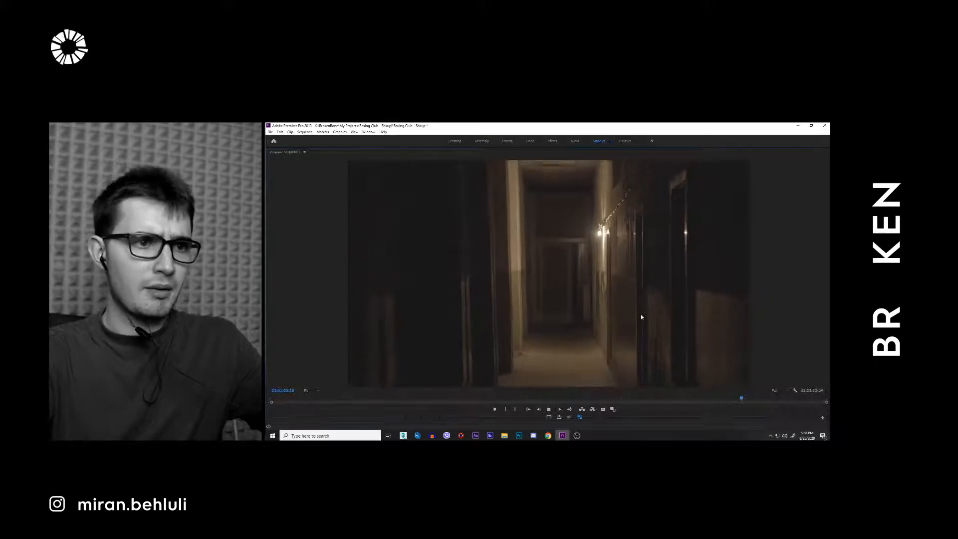
key("grave")
left_click(563, 356)
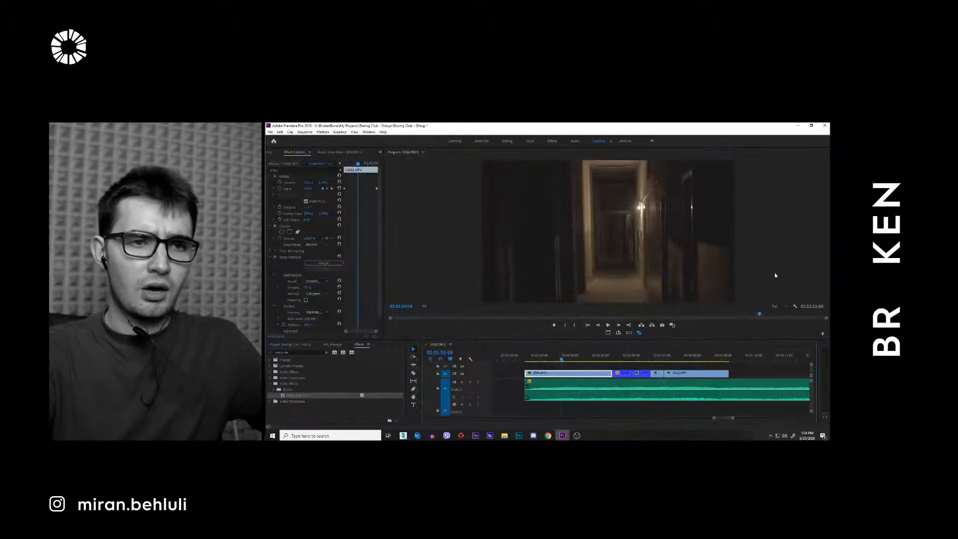
key("grave")
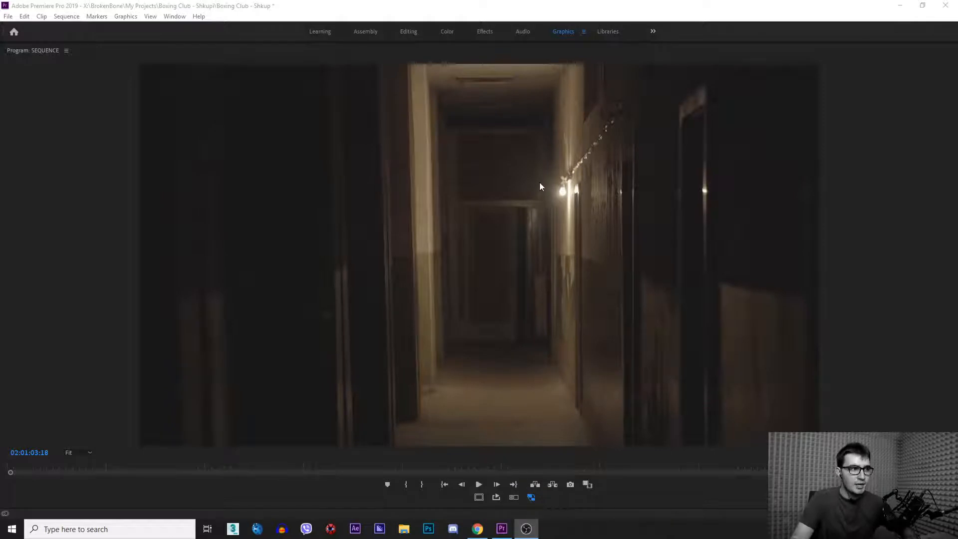
Examine the corridor frame at 02:01:03:18 in both the normal and the maximized program monitor
key("grave")
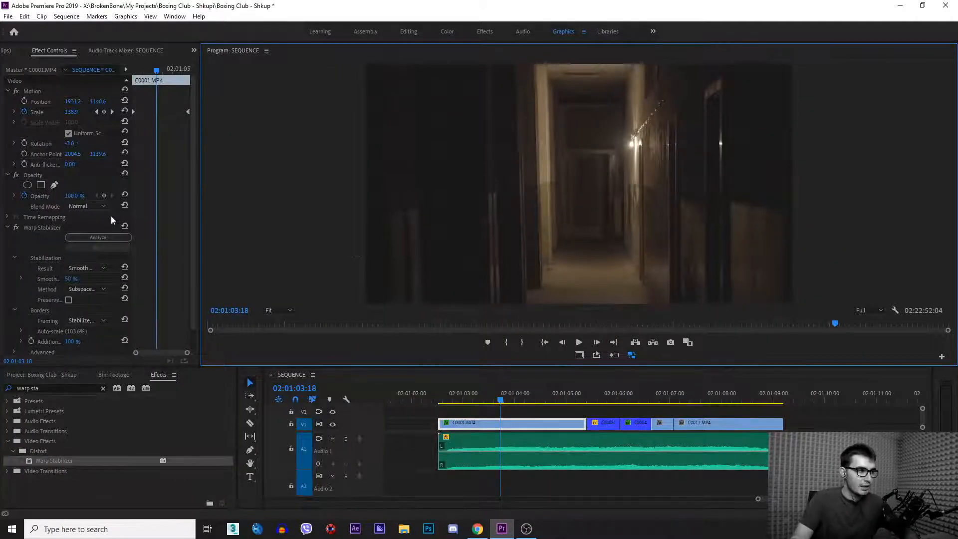
key("grave")
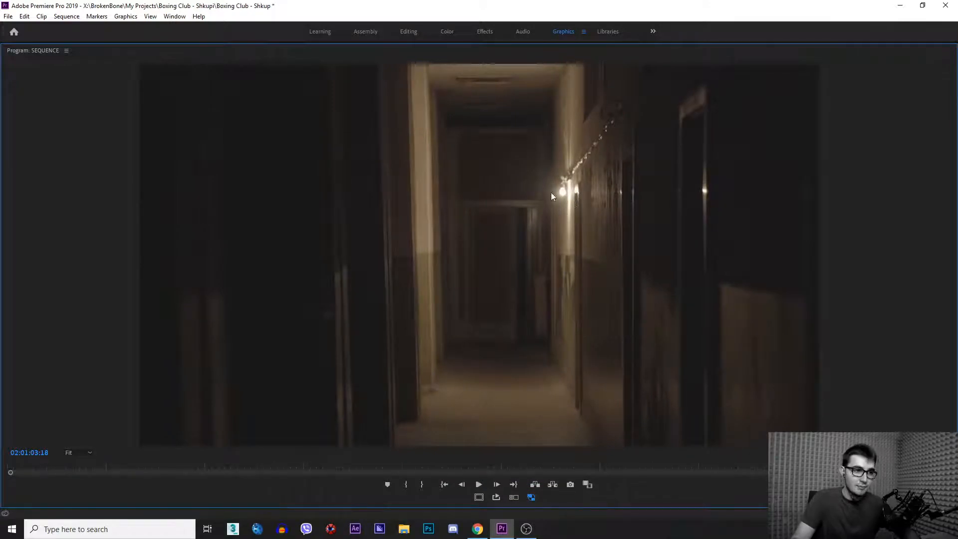
key("grave")
key("grave")
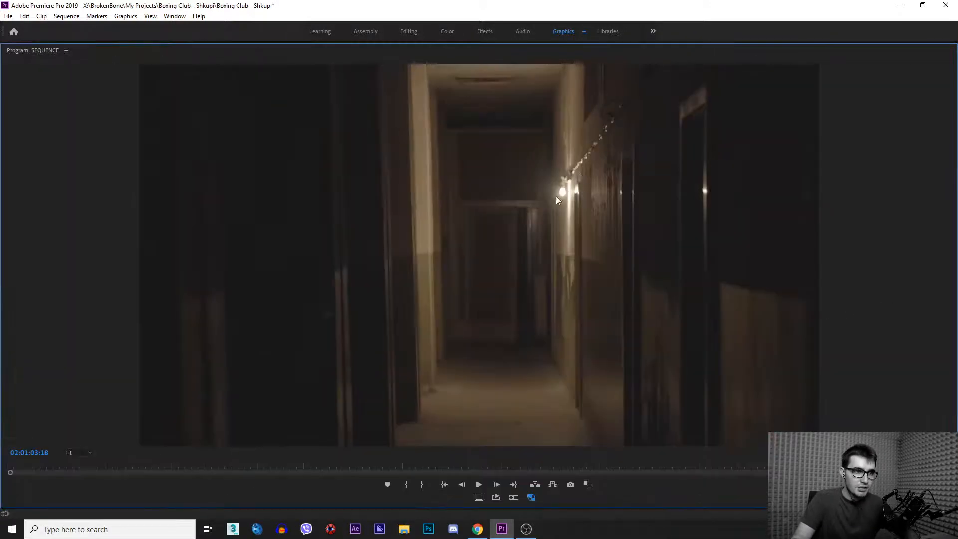
key("grave")
Play the corridor clip through to the C0008 clip in the maximized program monitor, and restore the normal layout
left_click(468, 392)
key("grave")
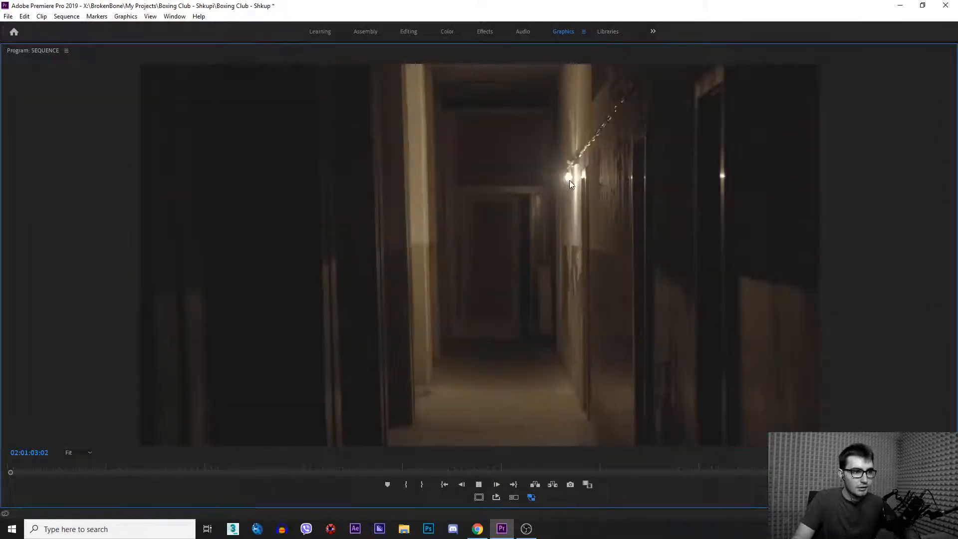
key("space")
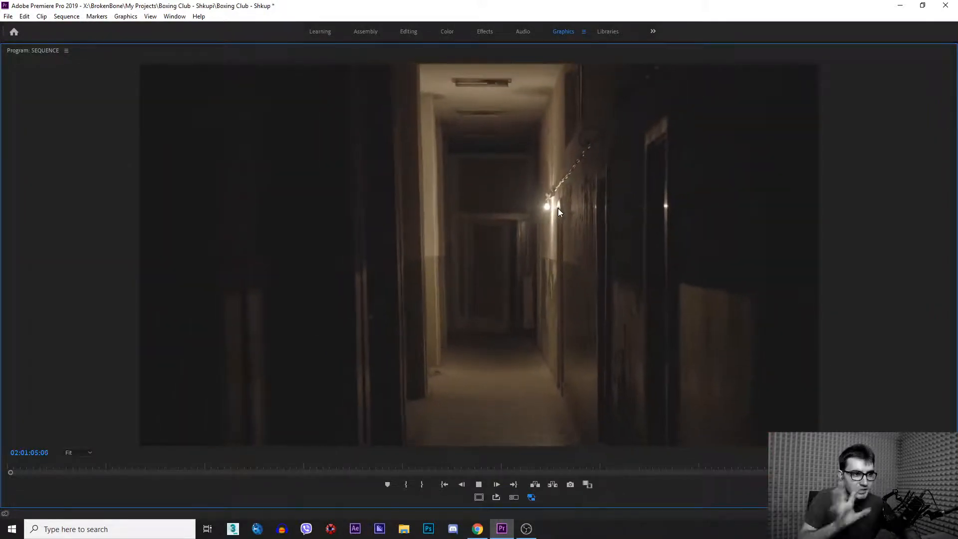
key("space")
key("grave")
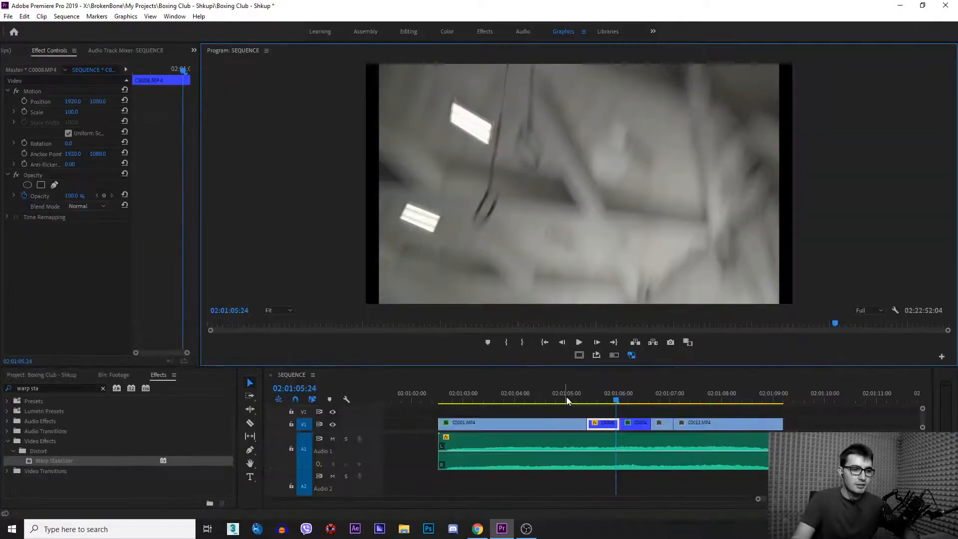
Place the playhead at 02:01:04:12 in the corridor clip, deselect all clips and save the project
left_click(478, 393)
left_click(539, 396)
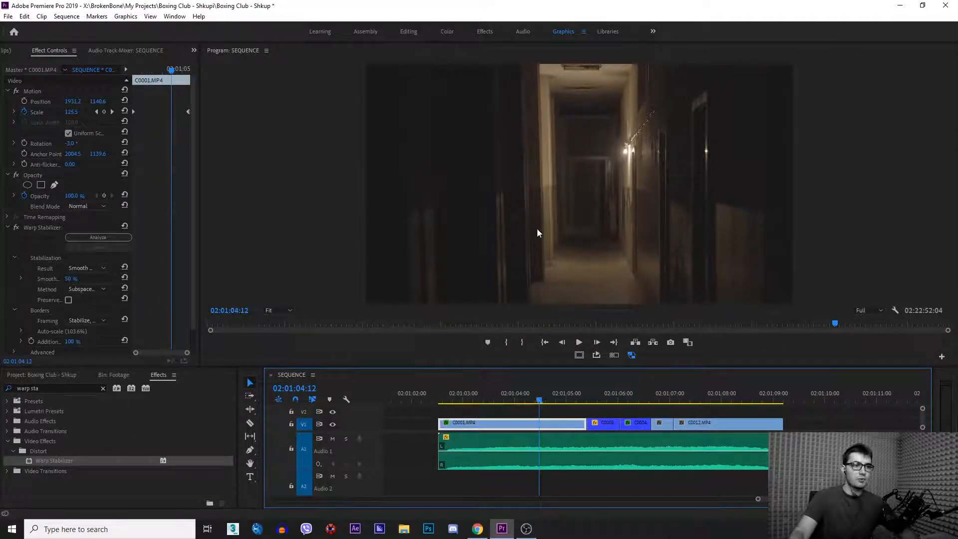
left_click(819, 423)
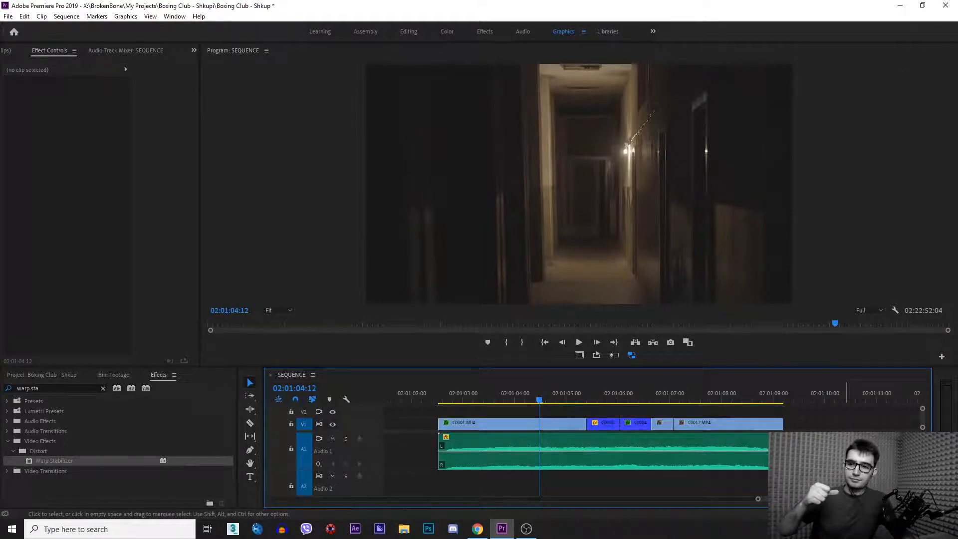
key("ctrl+s")
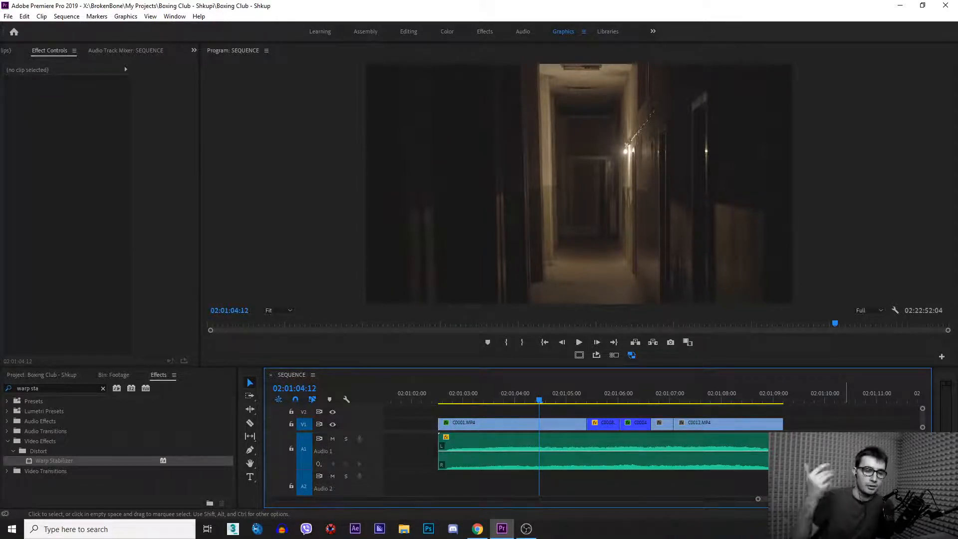
left_click(810, 424)
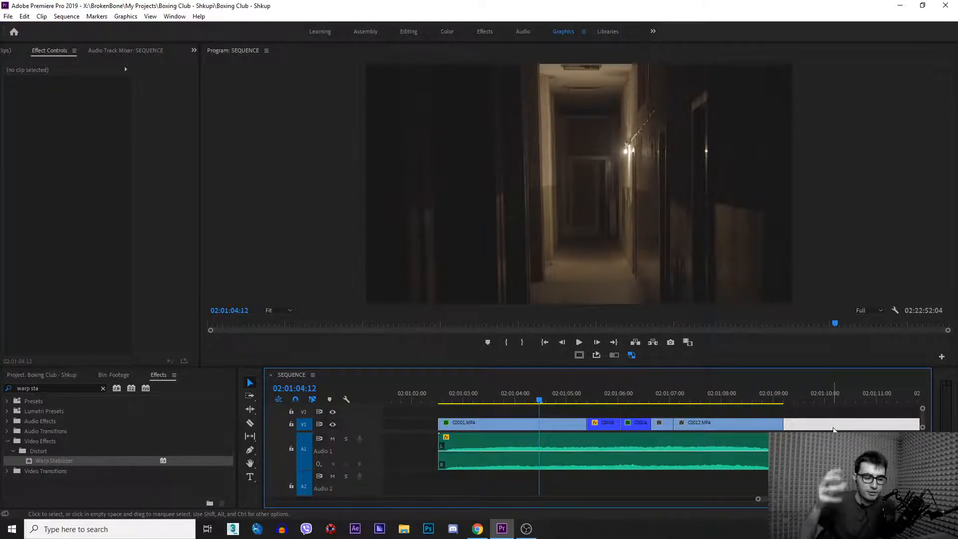
left_click(834, 429)
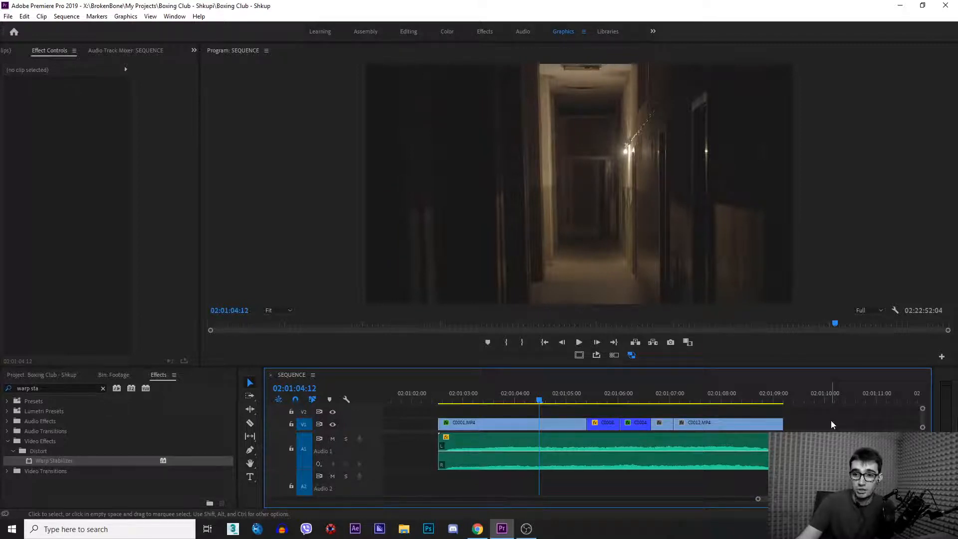
left_click(828, 425)
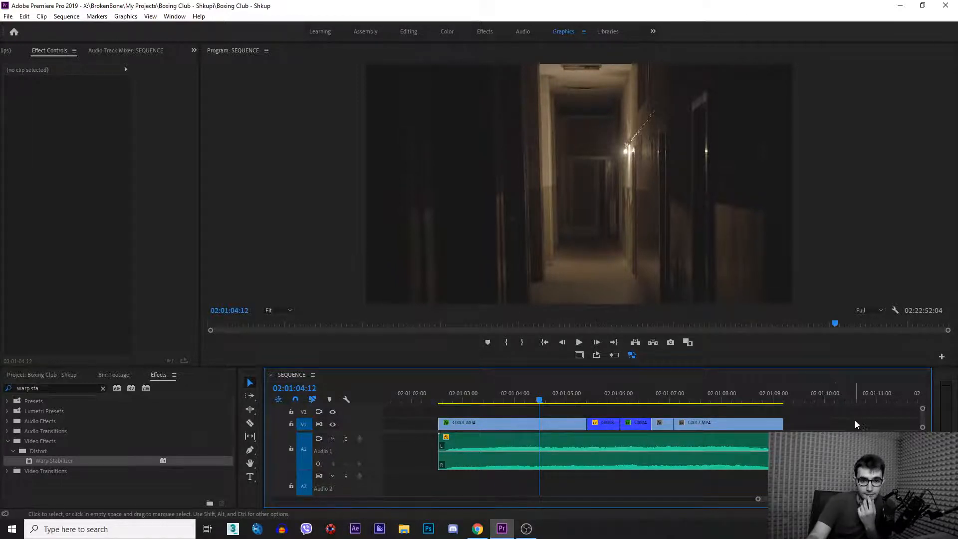
Save the project and scrub through the C0012 clip at the end of the edit to 02:01:08:20
key("ctrl+s")
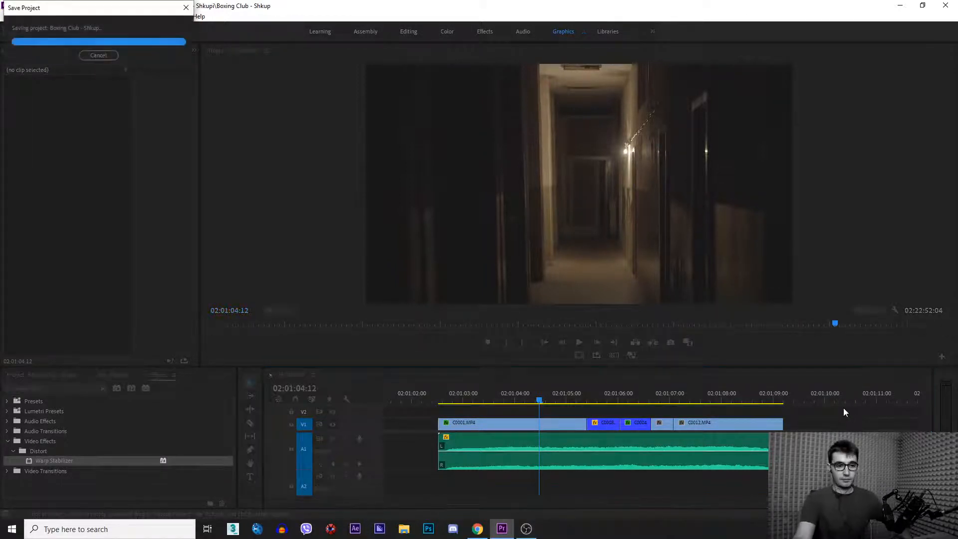
key("minus")
key("minus")
left_click(686, 438)
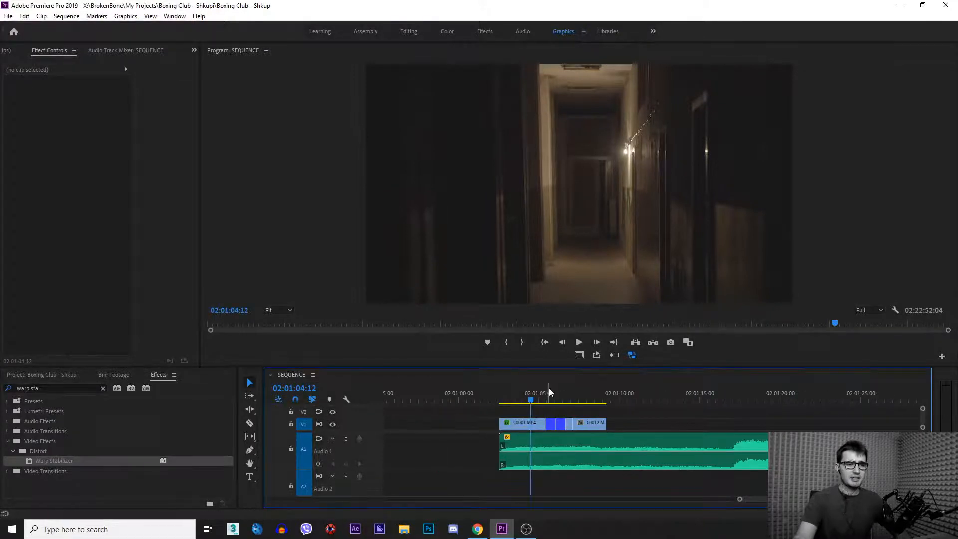
left_click_drag(549, 399, 601, 398)
left_click(668, 425)
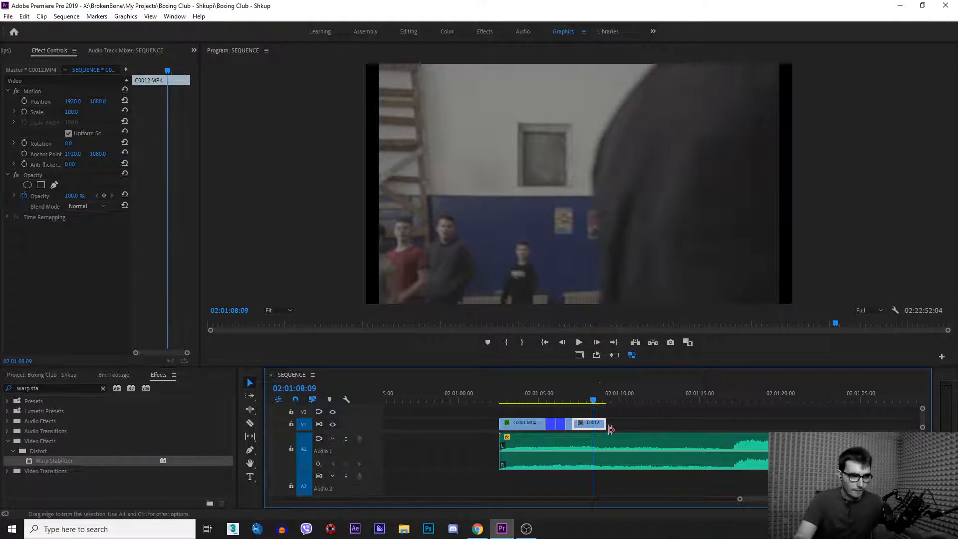
mouse_move(584, 397)
left_mouse_down()
mouse_move(508, 396)
mouse_move(599, 398)
left_mouse_up()
Find the C0021 gym clip further along the sequence and place a copy of it on V2 at about 02:05:05
scroll(616, 448, "down", 10)
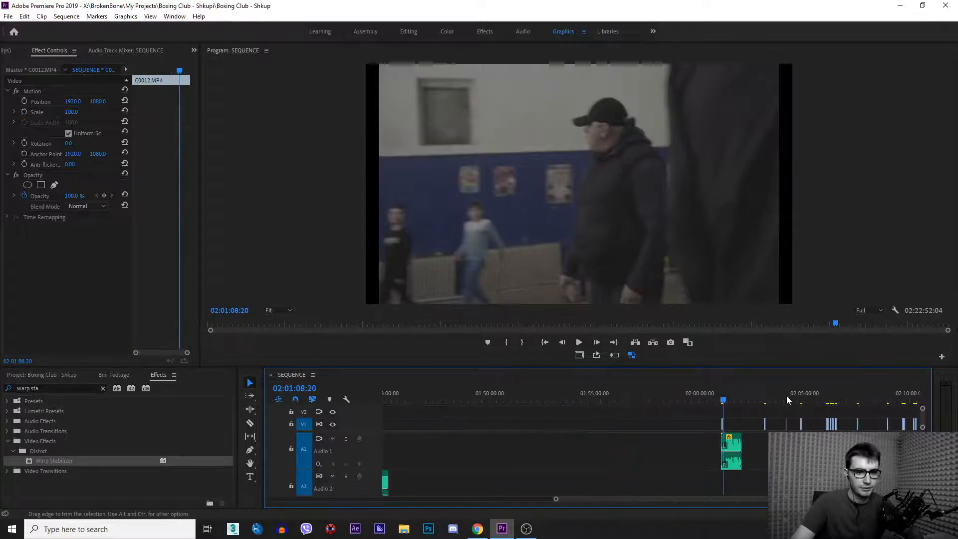
left_click(828, 399)
scroll(863, 425, "up", 7)
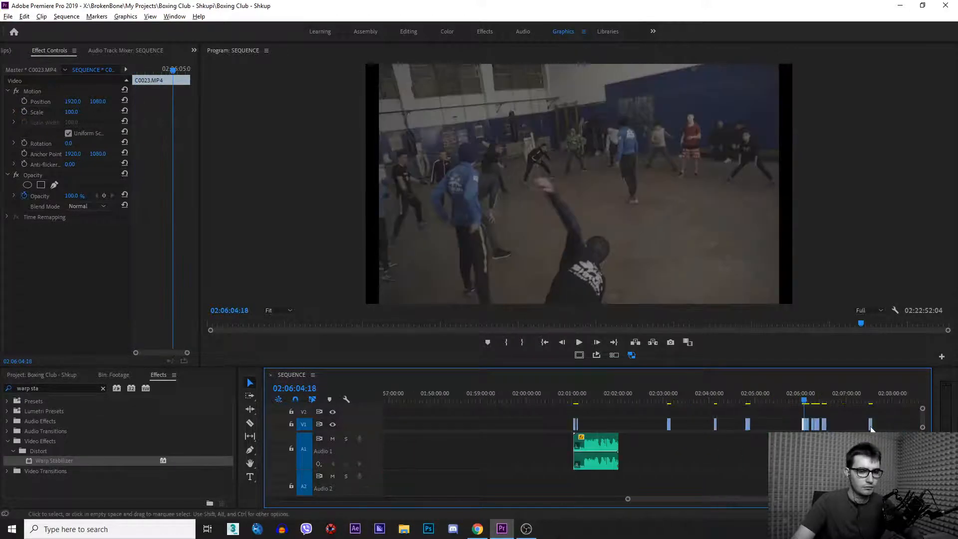
left_click_drag(660, 400, 462, 402)
scroll(487, 416, "up", 3)
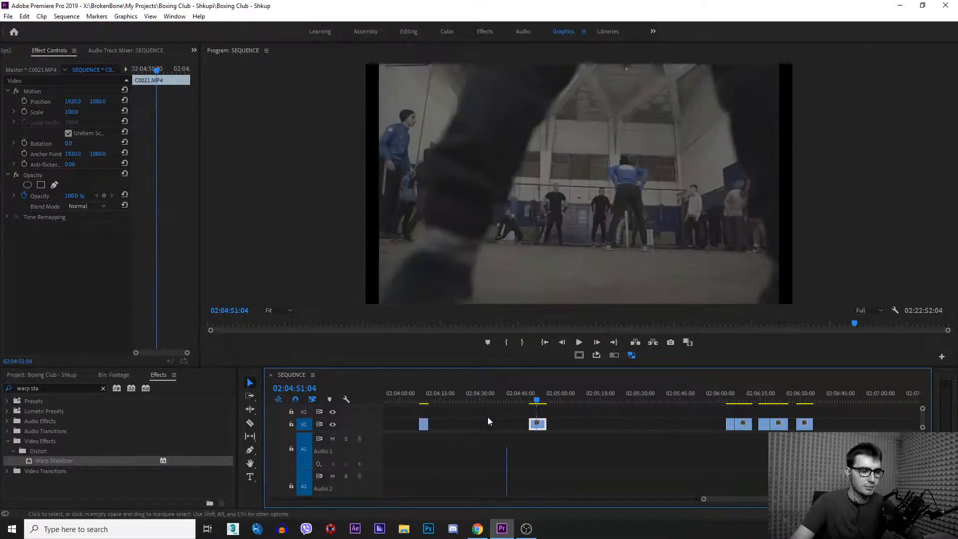
left_click_drag(546, 398, 597, 412)
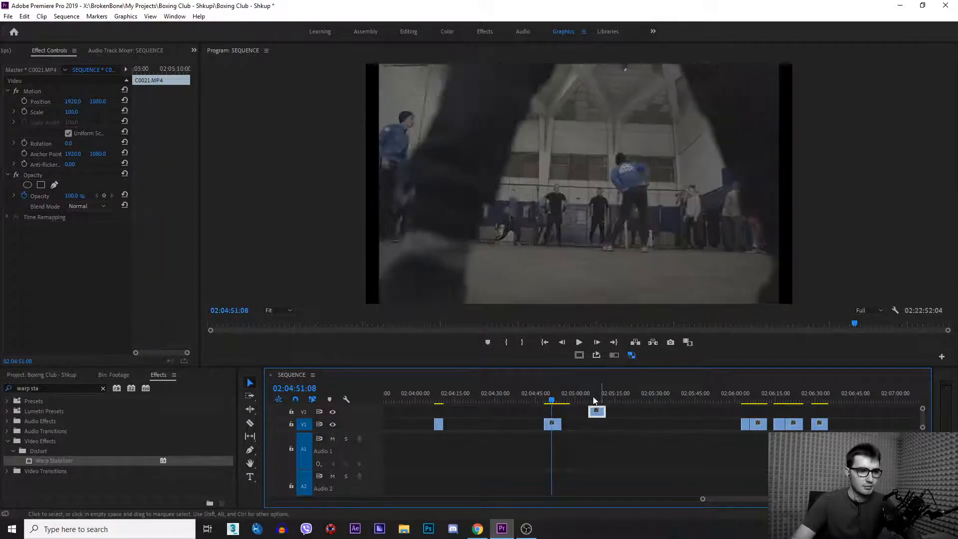
Show the Lumetri Color controls and save the project
left_click(174, 16)
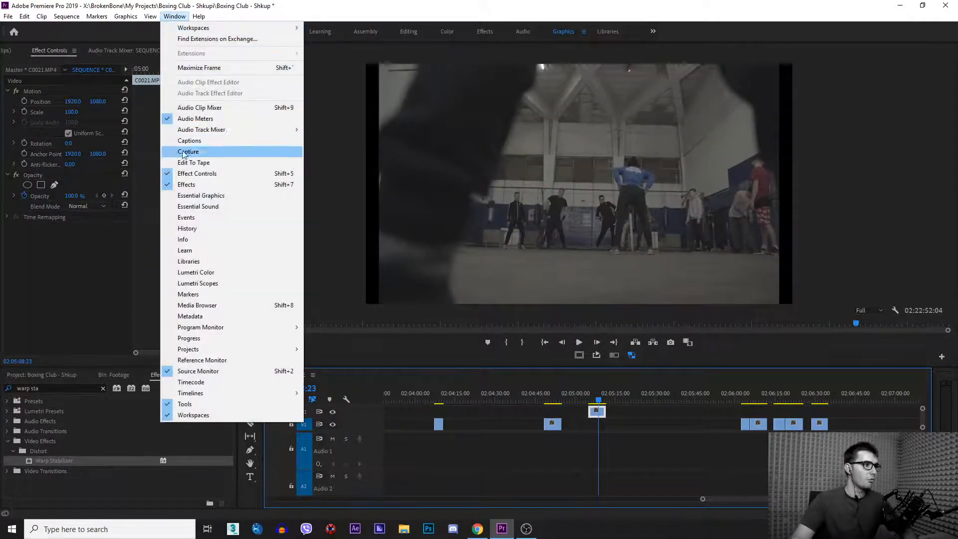
left_click(197, 272)
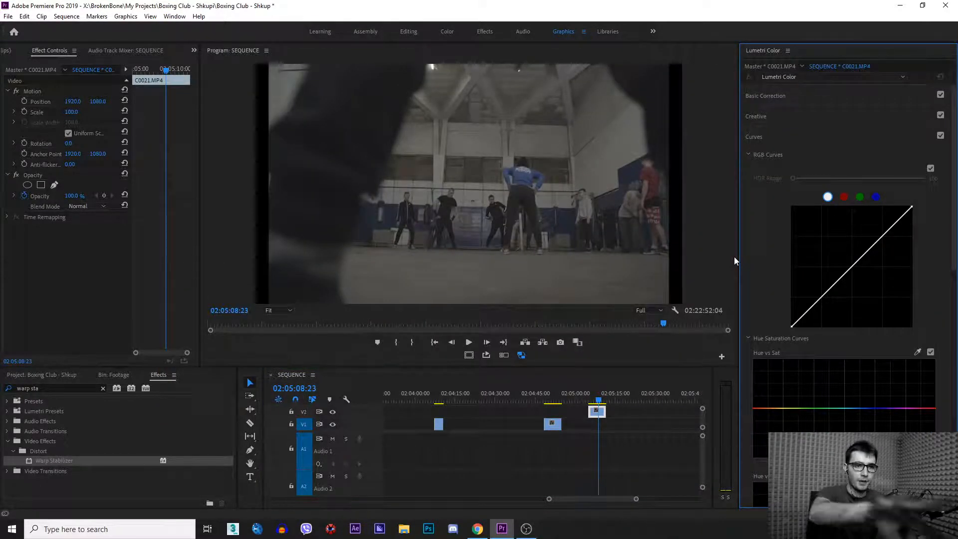
key("ctrl+s")
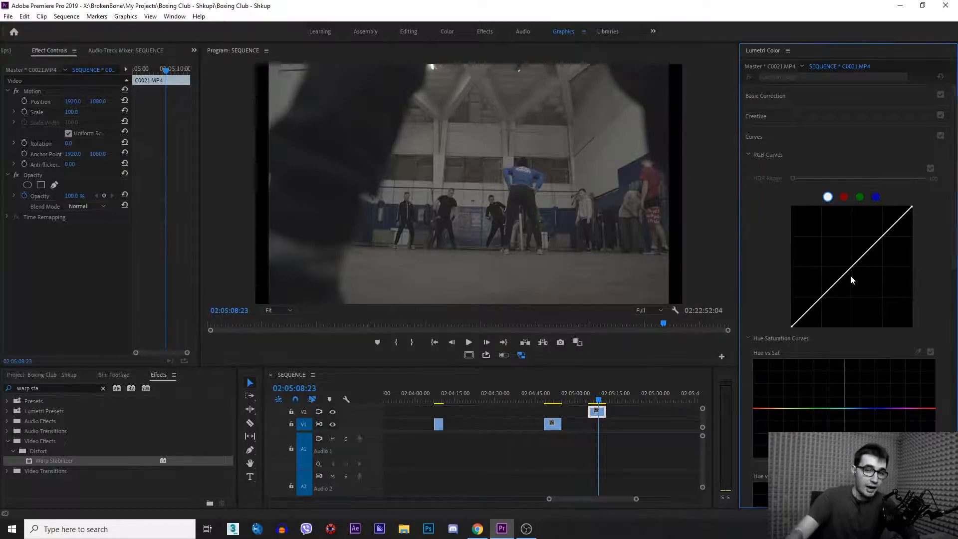
Raise the Basic Correction exposure of the C0021 copy on V2 to 1.7
left_click(600, 418)
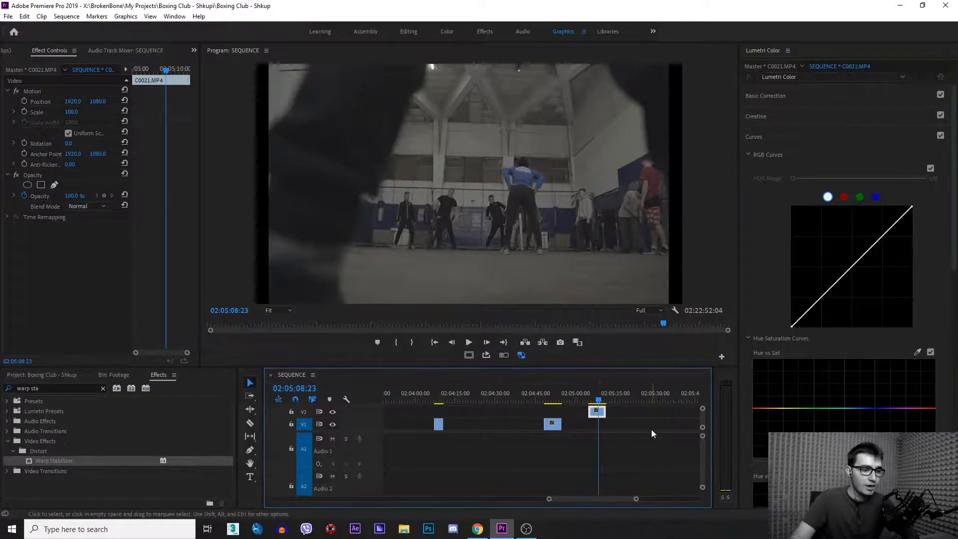
left_click(797, 97)
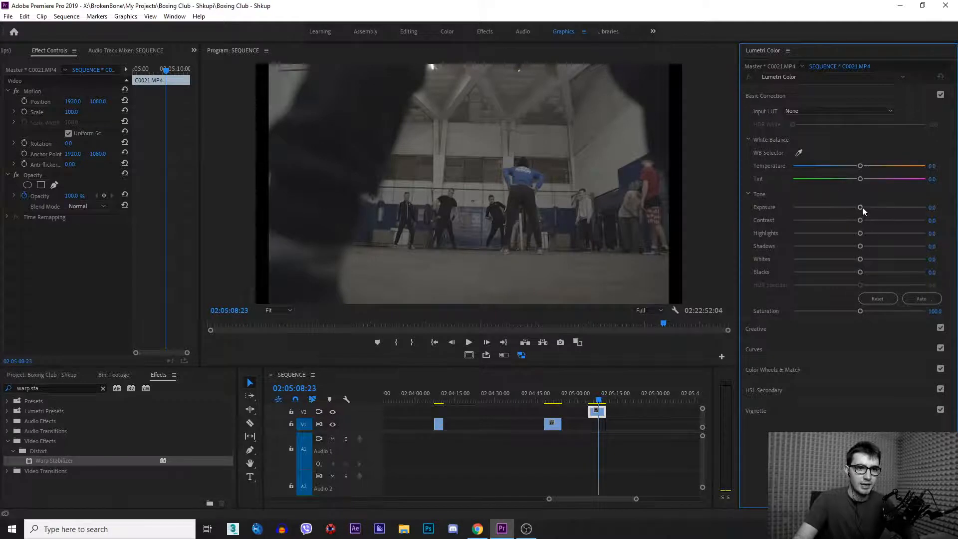
left_click_drag(864, 212, 885, 210)
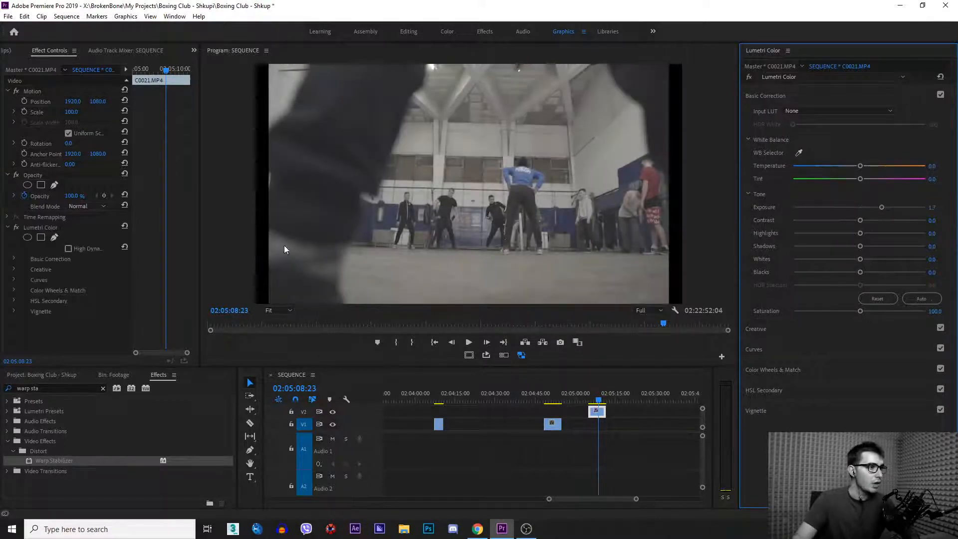
Select the Lumetri Color effect of the C0021 copy and move the playhead to 02:05:08:05, keeping Effect Controls shown
left_click(55, 231)
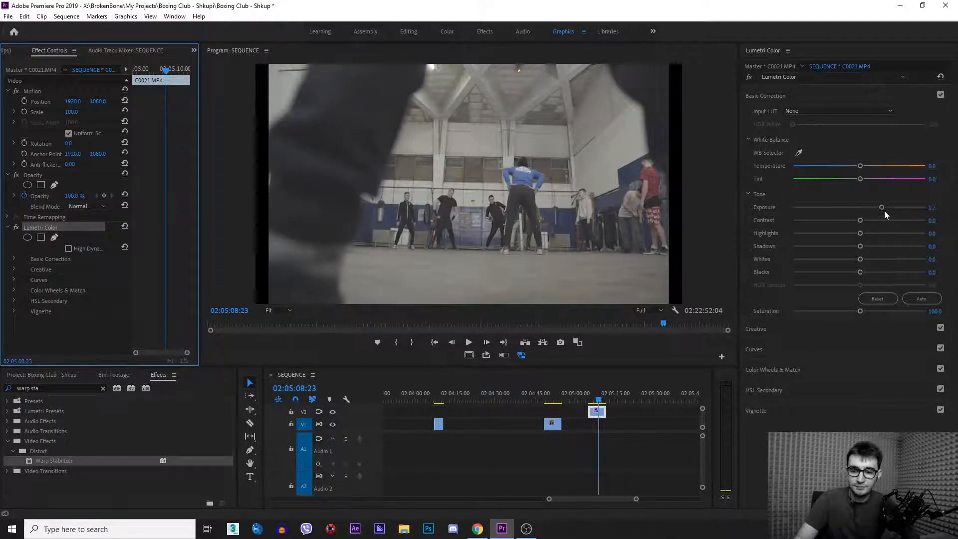
left_click_drag(595, 408, 597, 405)
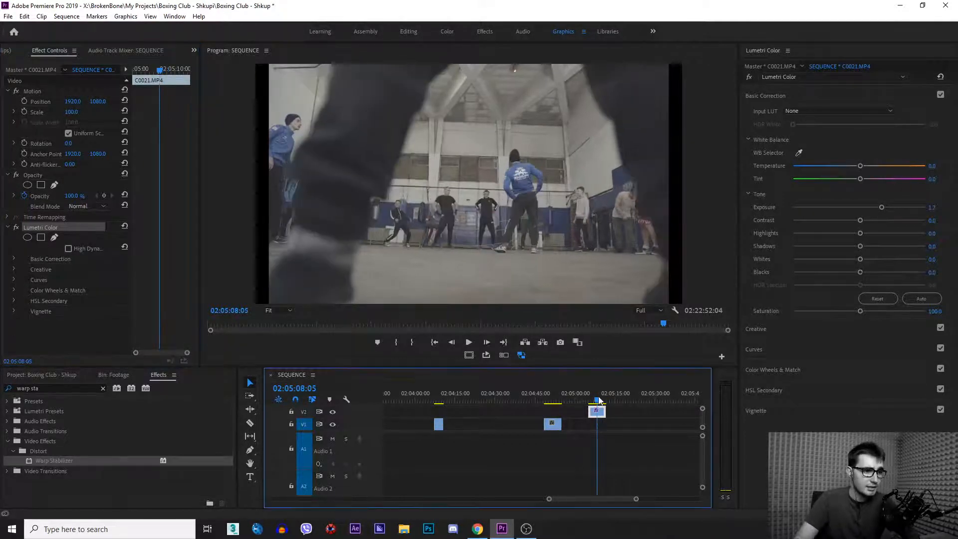
left_click(193, 50)
left_click(50, 51)
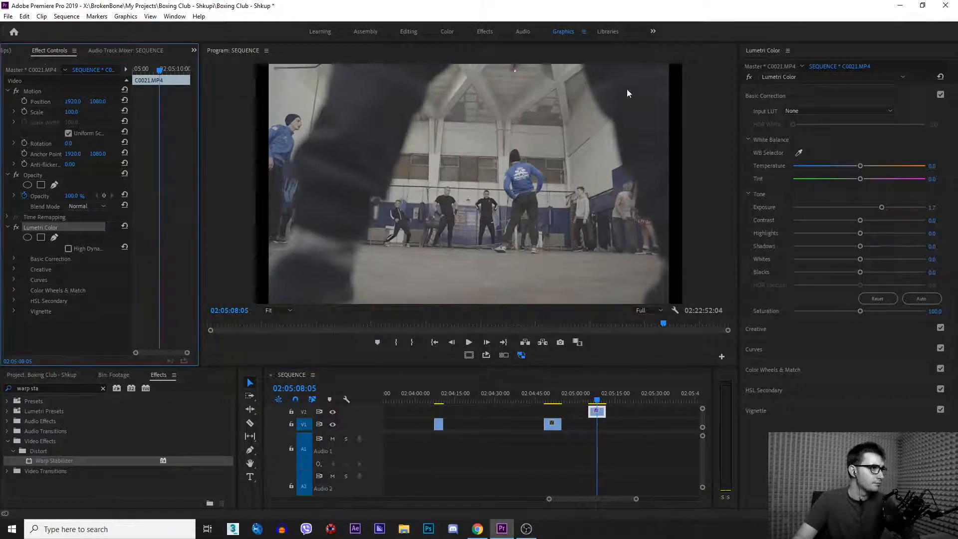
Show the Lumetri Scopes in a widened panel with the waveform type set to Luma
left_click(175, 16)
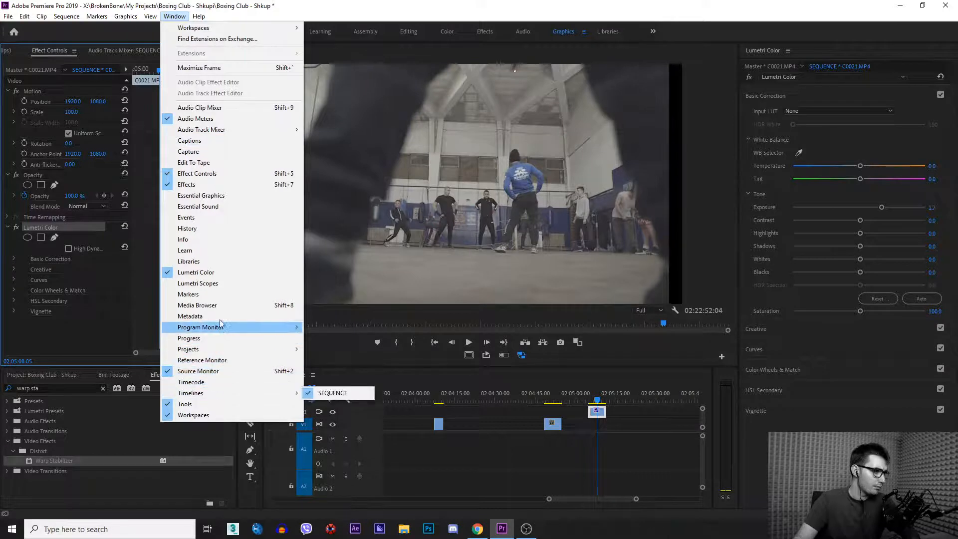
left_click(218, 283)
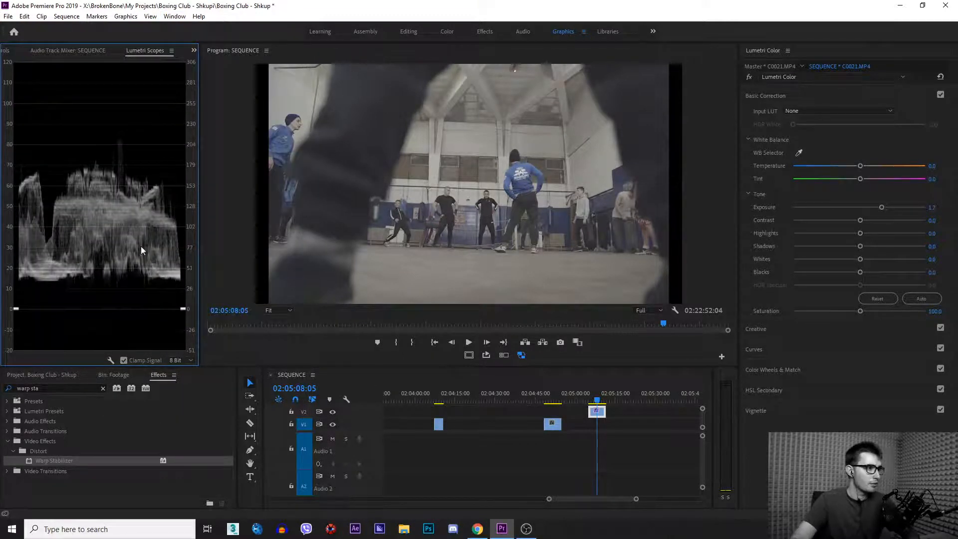
left_click_drag(199, 337, 269, 334)
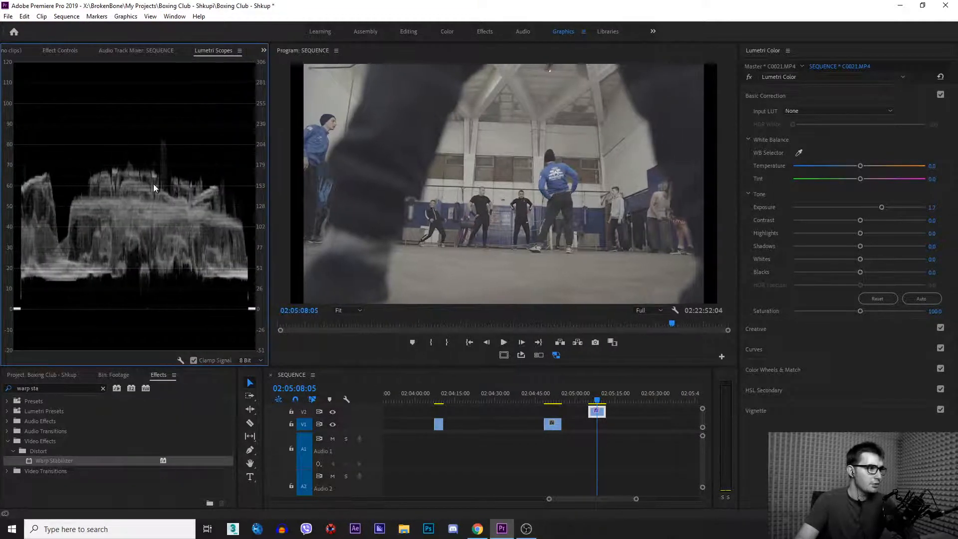
left_click(239, 50)
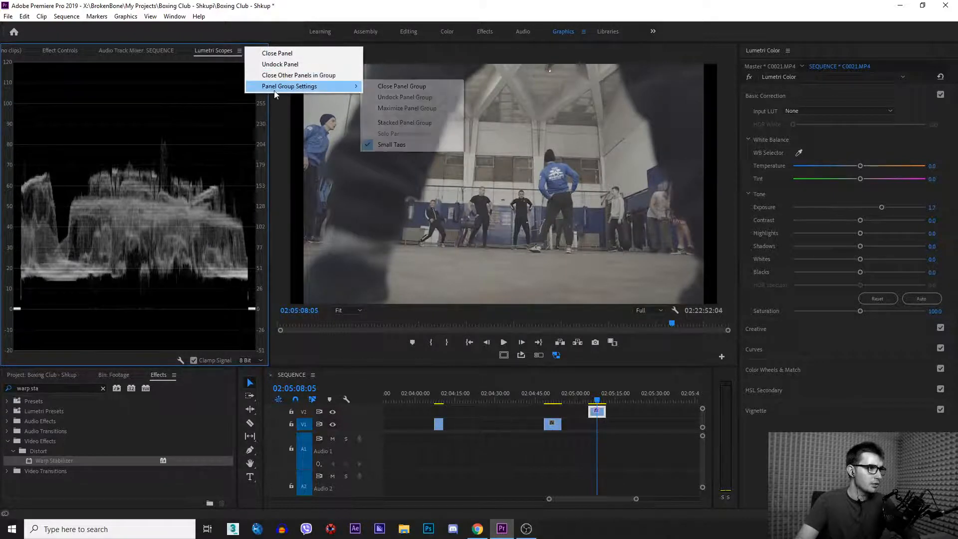
right_click(209, 259)
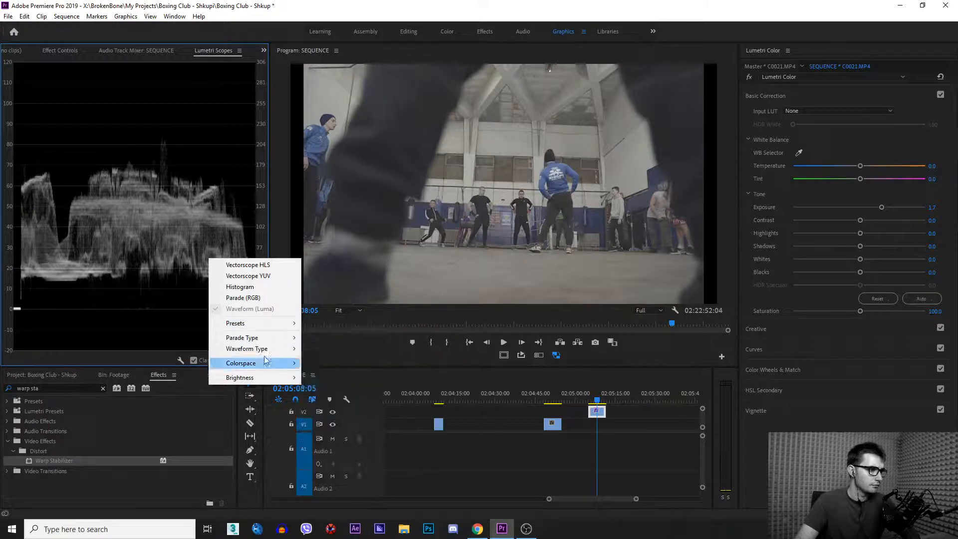
mouse_move(267, 349)
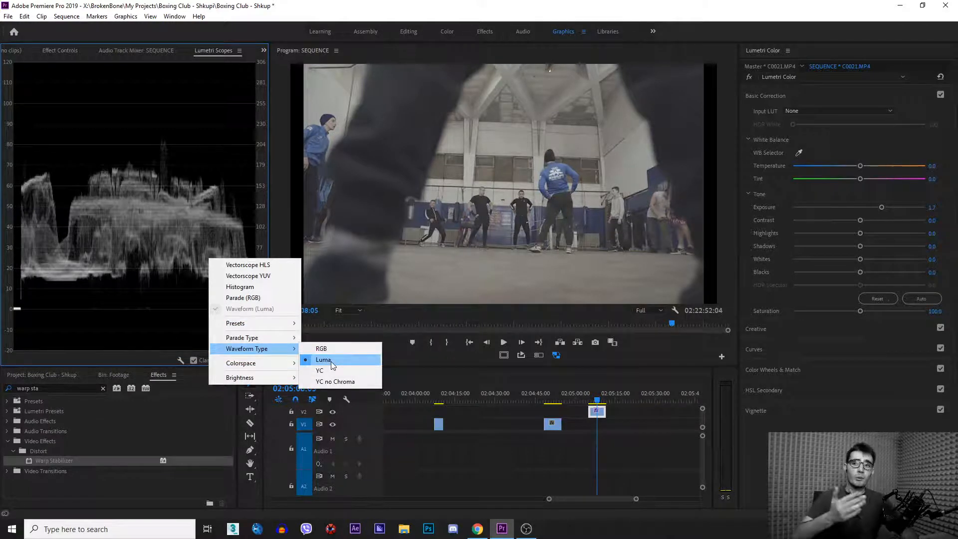
left_click(331, 361)
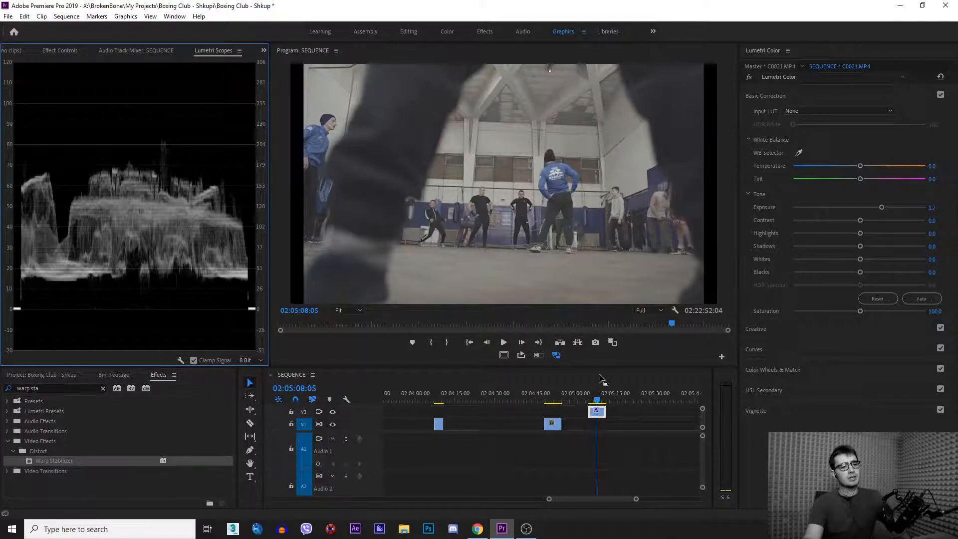
Scrub through the C0021 copy on V2 to examine its luma waveform at different frames
left_click_drag(597, 399, 603, 396)
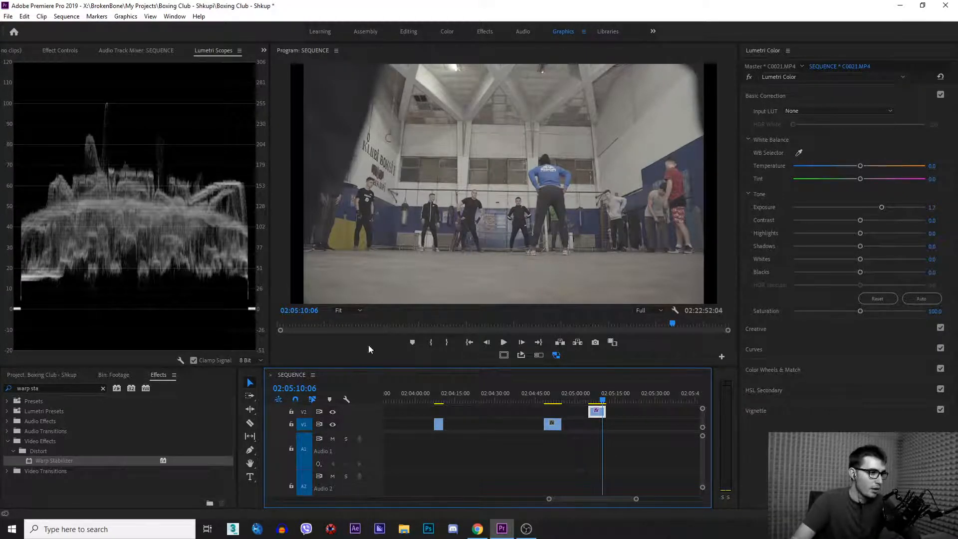
scroll(562, 418, "up", 4)
left_click_drag(617, 399, 590, 410)
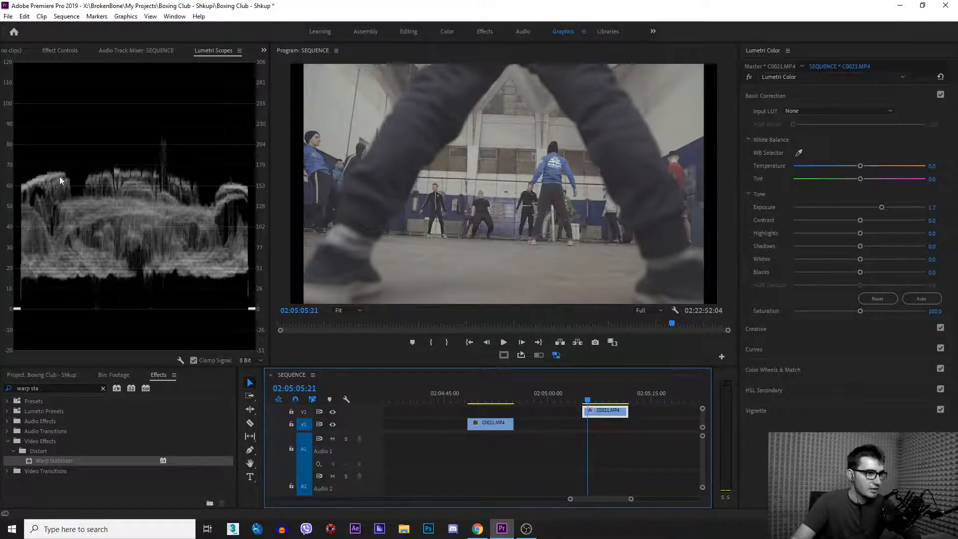
mouse_move(596, 400)
left_mouse_down()
mouse_move(582, 401)
mouse_move(600, 398)
left_mouse_up()
mouse_move(605, 398)
left_mouse_down()
mouse_move(595, 401)
mouse_move(617, 404)
mouse_move(609, 404)
left_mouse_up()
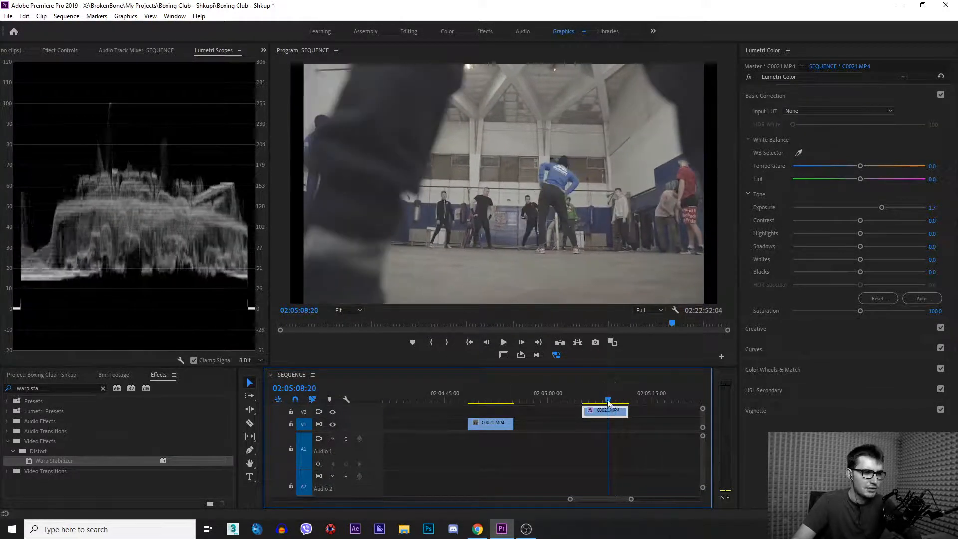
Save the project and inspect the luma waveform in a maximized scopes view, restoring the normal layout
left_click(172, 247)
key("ctrl+s")
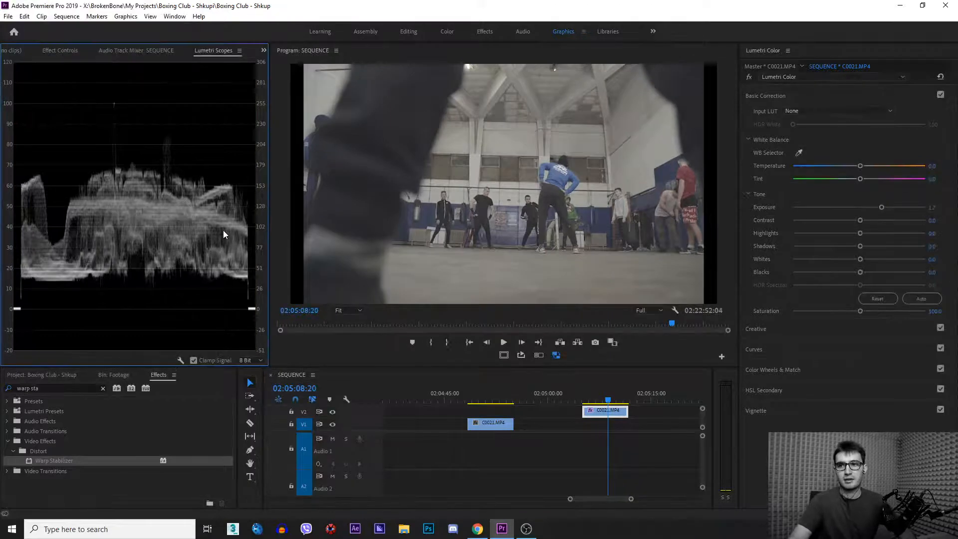
key("grave")
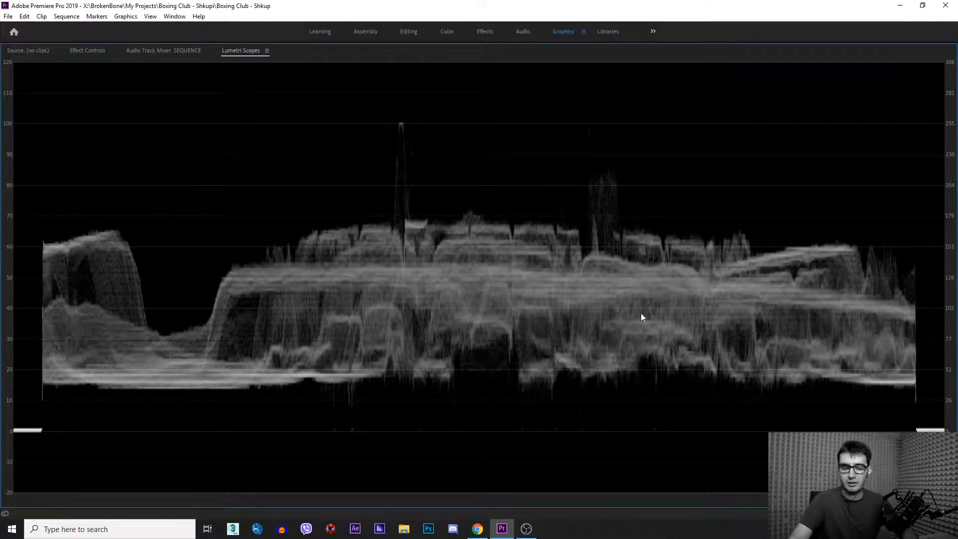
key("grave")
At 02:05:05:19, set the C0021 copy's exposure to 1.5, highlights to 64.7, shadows to -62.4 and blacks to -17.3
left_click_drag(606, 393, 587, 397)
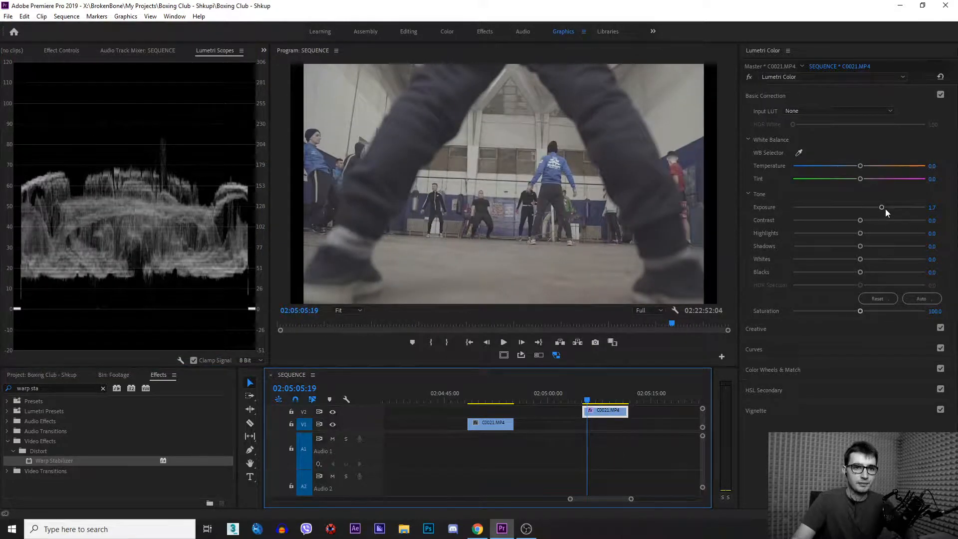
mouse_move(885, 208)
left_mouse_down()
mouse_move(867, 207)
mouse_move(879, 206)
left_mouse_up()
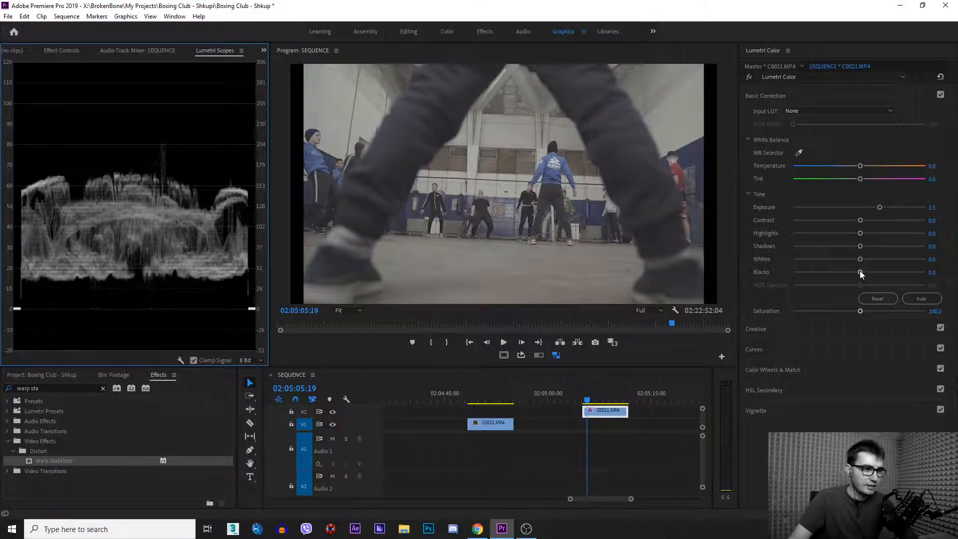
left_click_drag(861, 272, 852, 272)
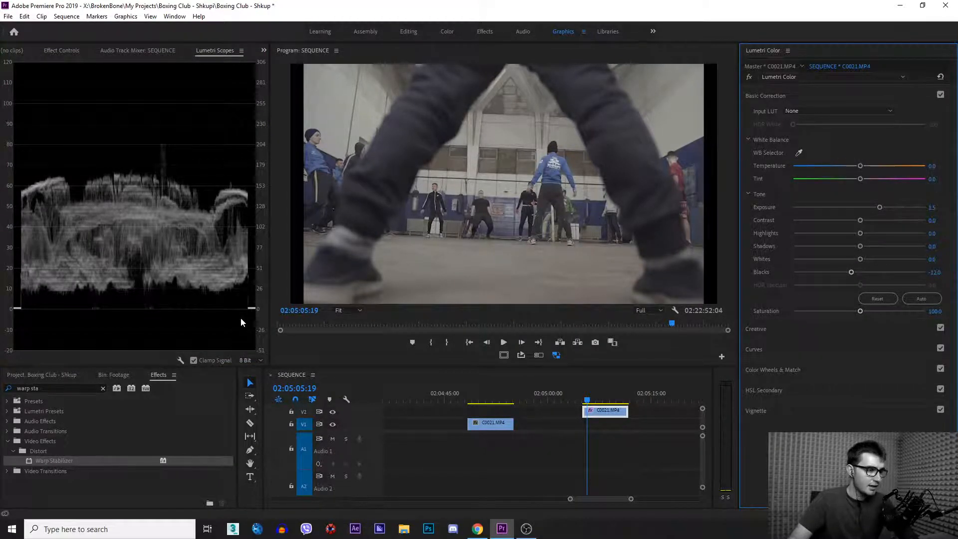
left_click_drag(852, 272, 851, 270)
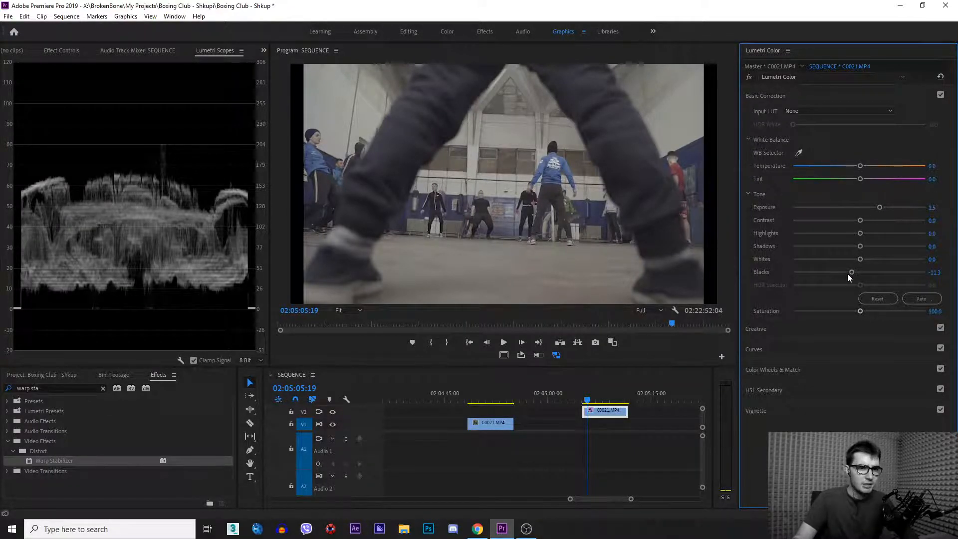
left_click_drag(851, 272, 848, 274)
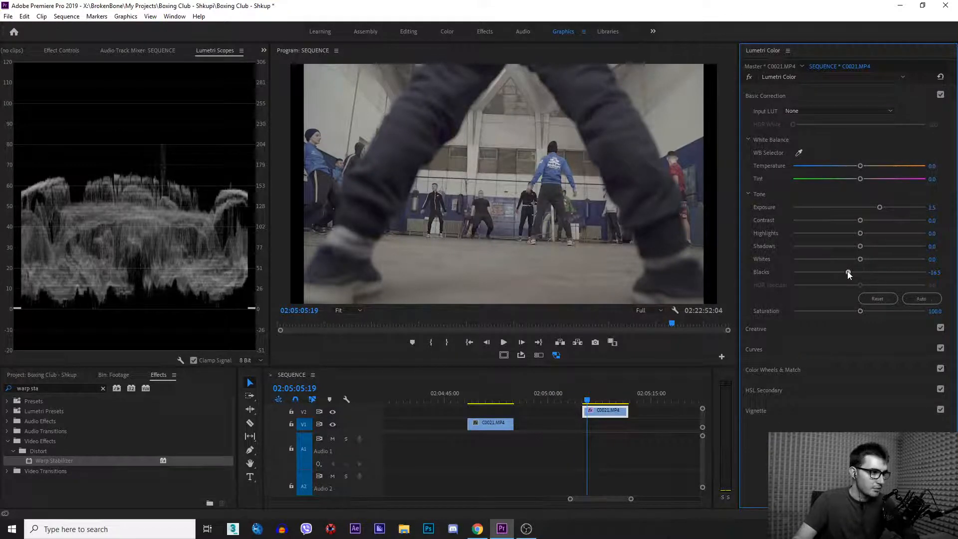
left_click_drag(848, 274, 879, 211)
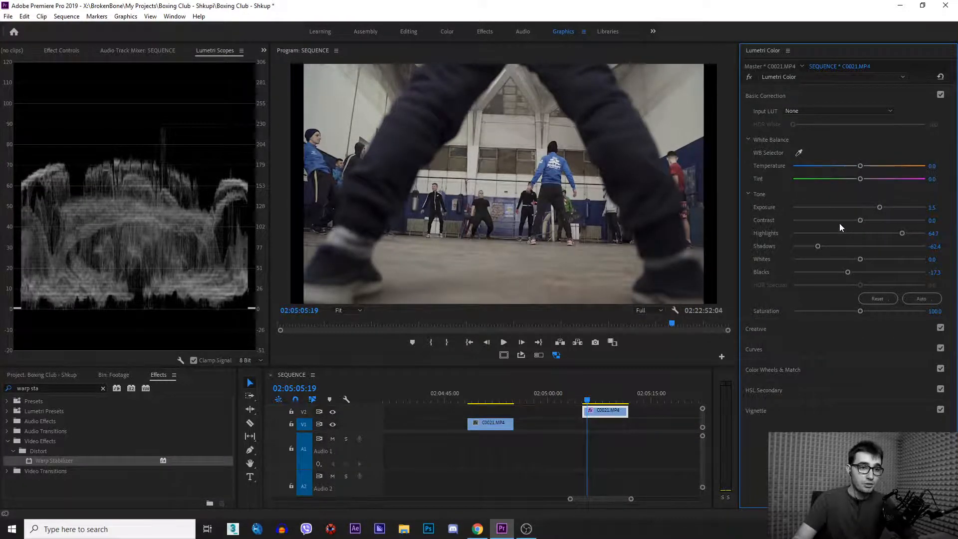
Raise the C0021 copy's contrast to about 32 and saturation to 140, and save the project
left_click_drag(861, 220, 881, 223)
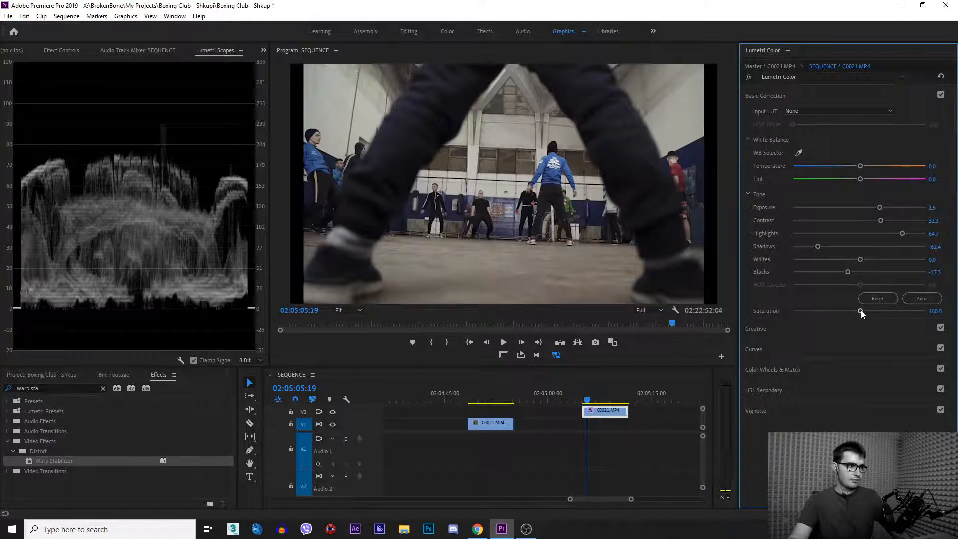
left_click_drag(861, 310, 877, 312)
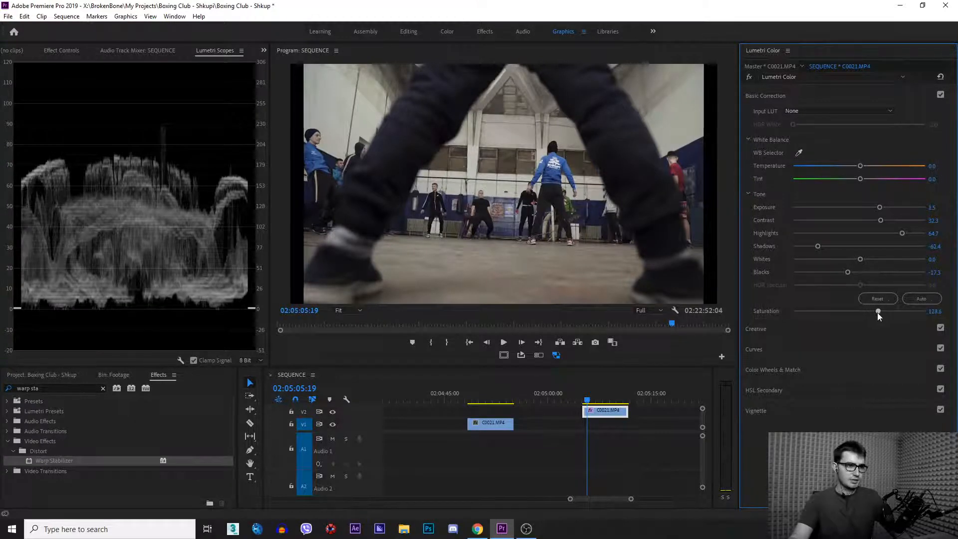
left_click(935, 311)
type("140")
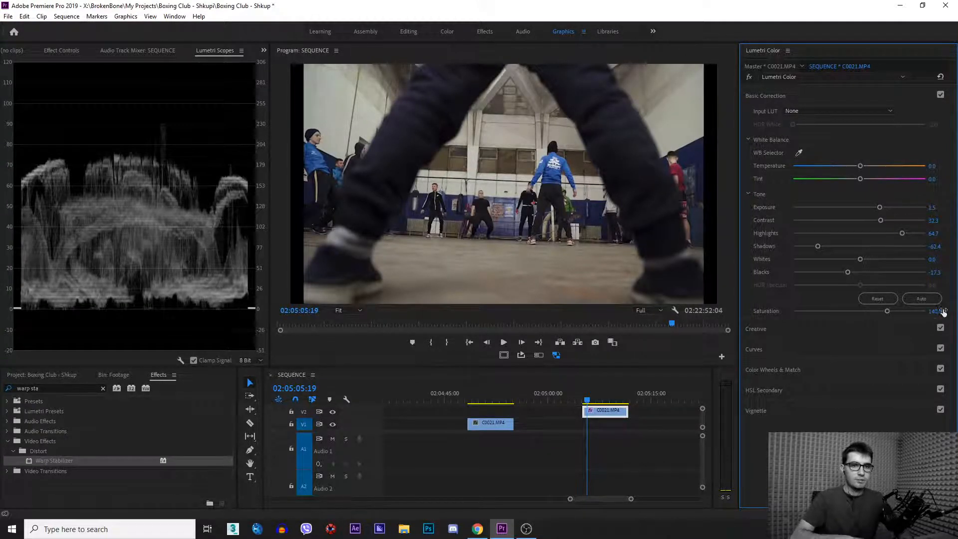
left_click(613, 414)
key("ctrl+s")
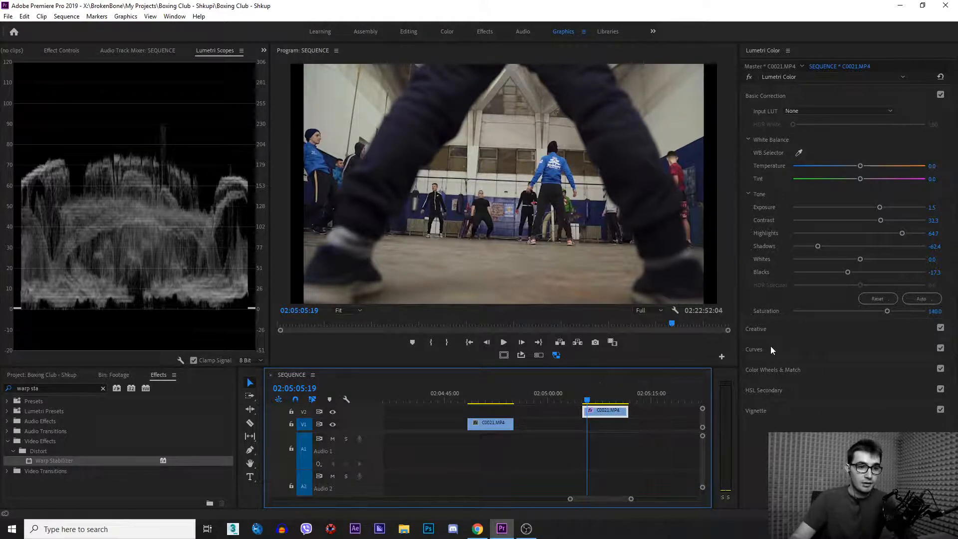
Add control points across the whole hue range of the C0021 copy's Hue vs Sat curve, with extra ones around blue
left_click(758, 350)
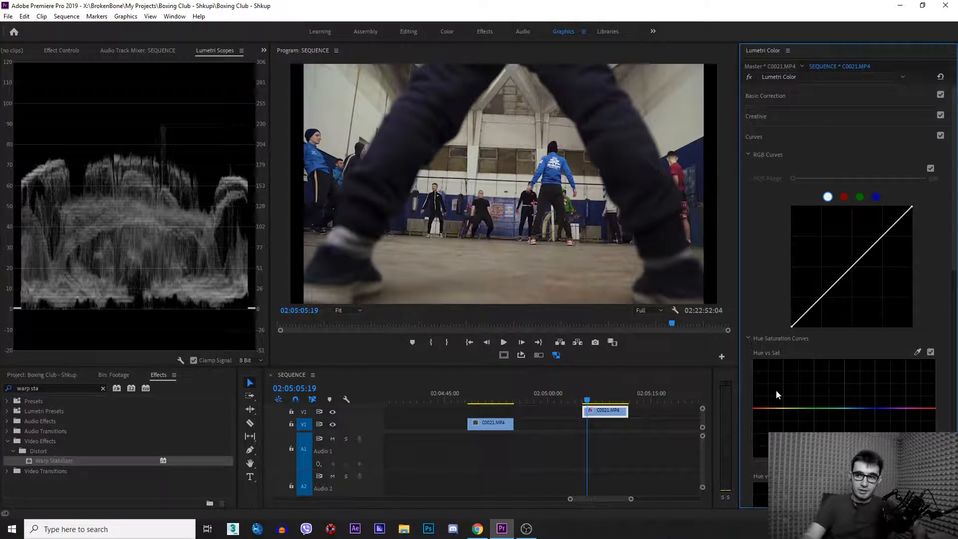
scroll(955, 273, "down", 4)
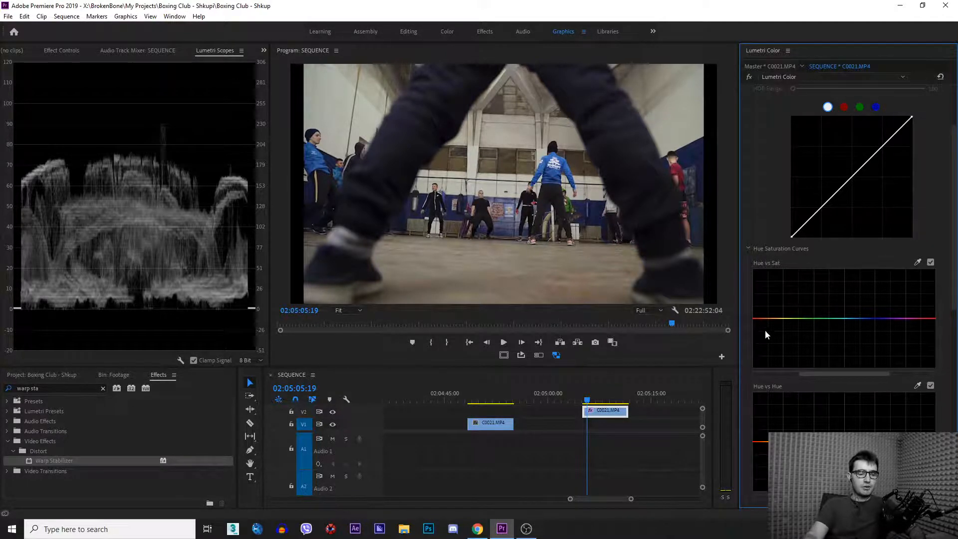
left_click(757, 318)
left_click(773, 318)
left_click(791, 318)
left_click(816, 318)
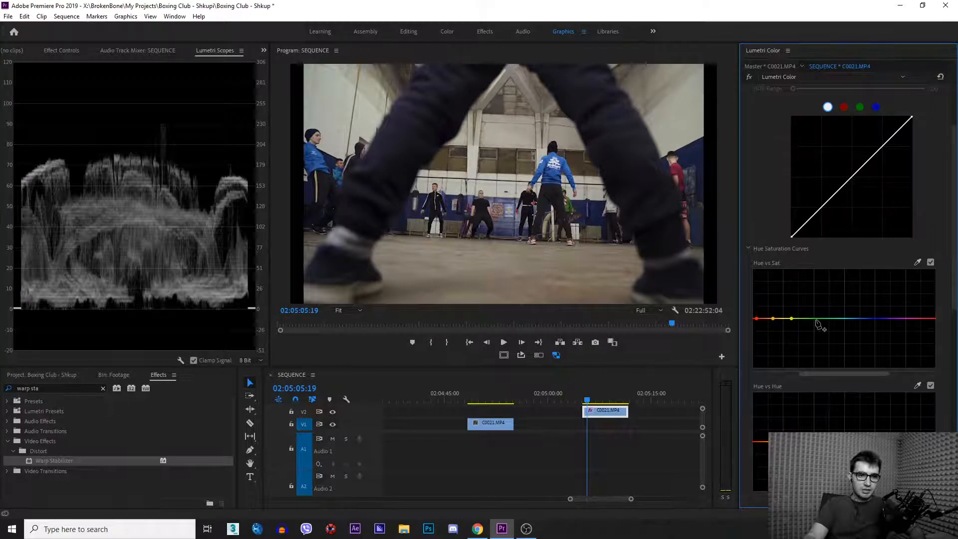
left_click(840, 318)
left_click(877, 318)
left_click(892, 318)
left_click(922, 318)
left_click(929, 318)
left_click(864, 317)
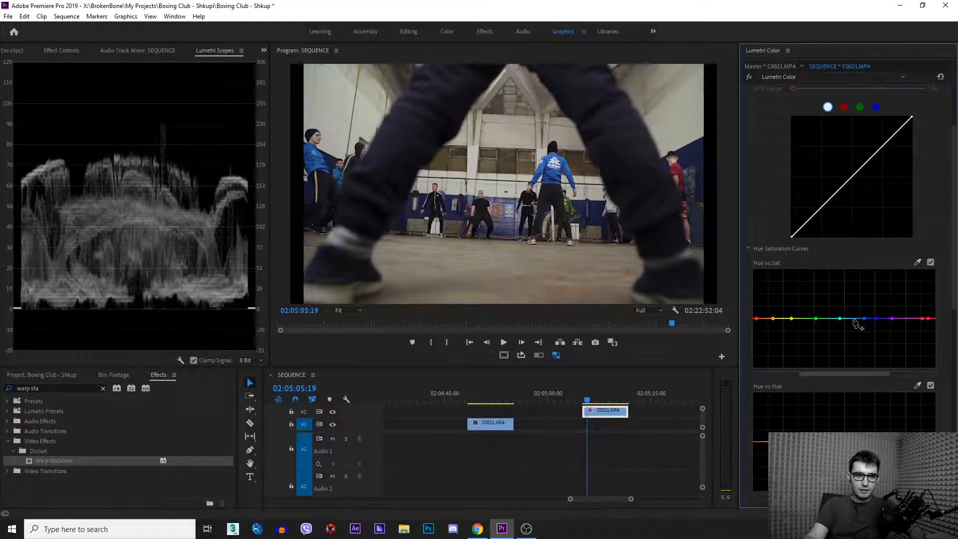
left_click(853, 318)
left_click(849, 318)
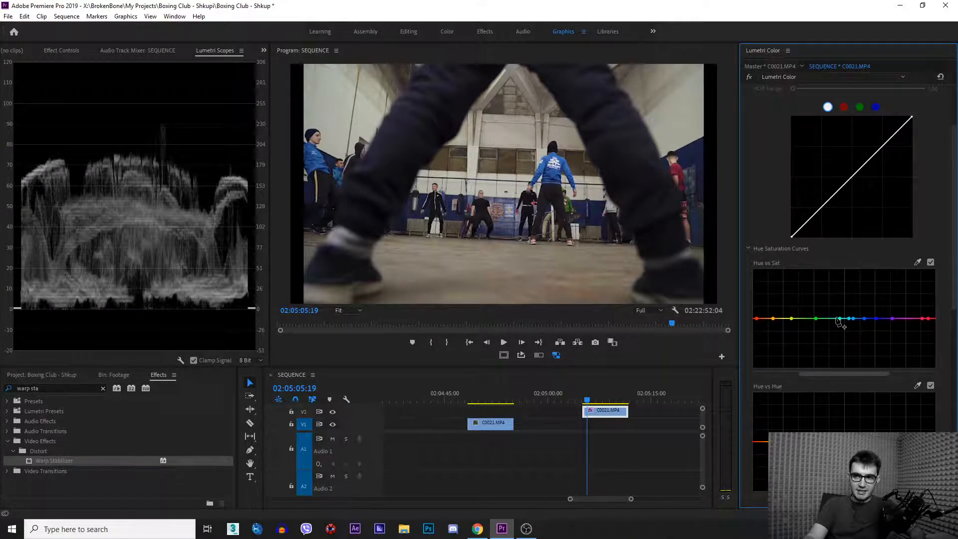
Pull the Hue vs Sat points of every hue except blue down to zero saturation, narrowing the kept blue range
left_click_drag(816, 318, 791, 353)
left_click_drag(773, 318, 786, 368)
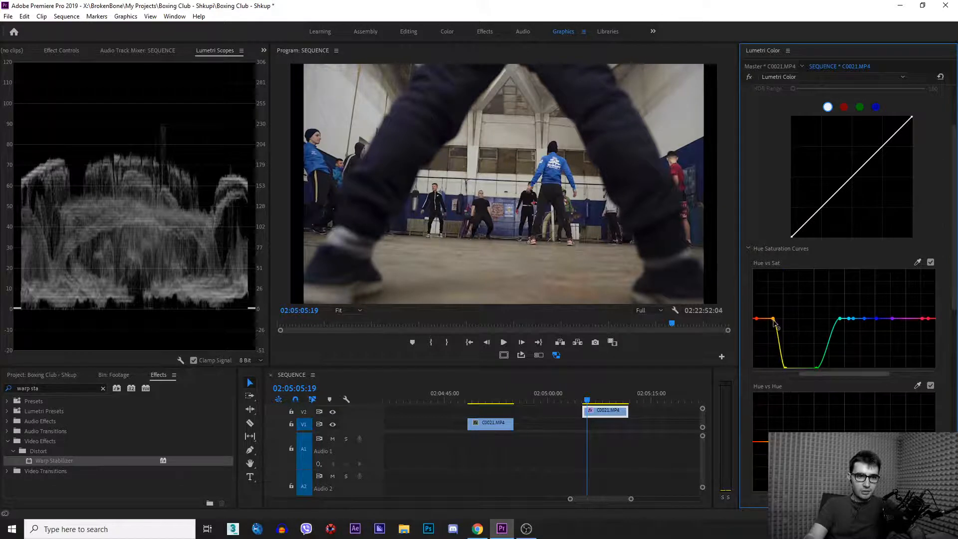
left_click_drag(756, 319, 765, 368)
left_click_drag(883, 318, 884, 368)
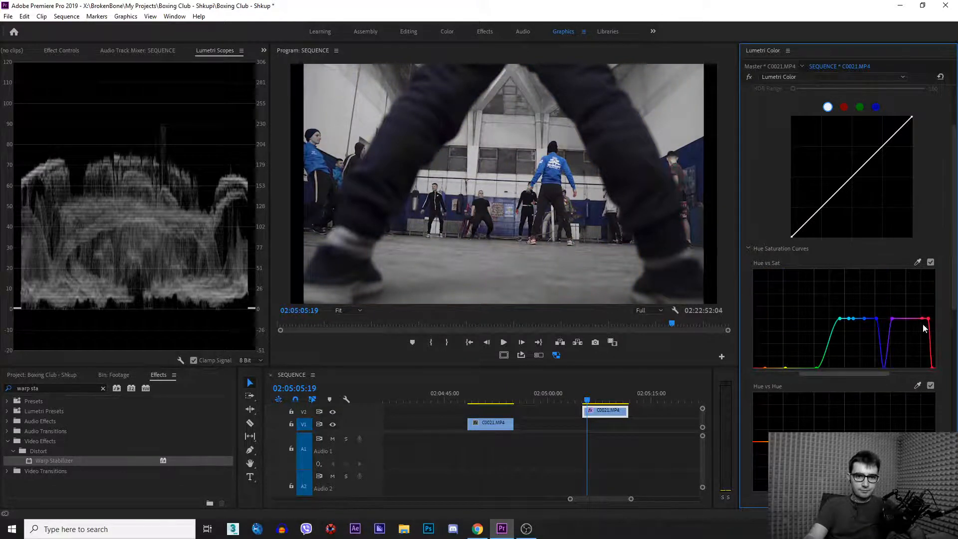
left_click_drag(922, 319, 914, 370)
left_click_drag(896, 335, 899, 375)
left_click_drag(927, 320, 927, 368)
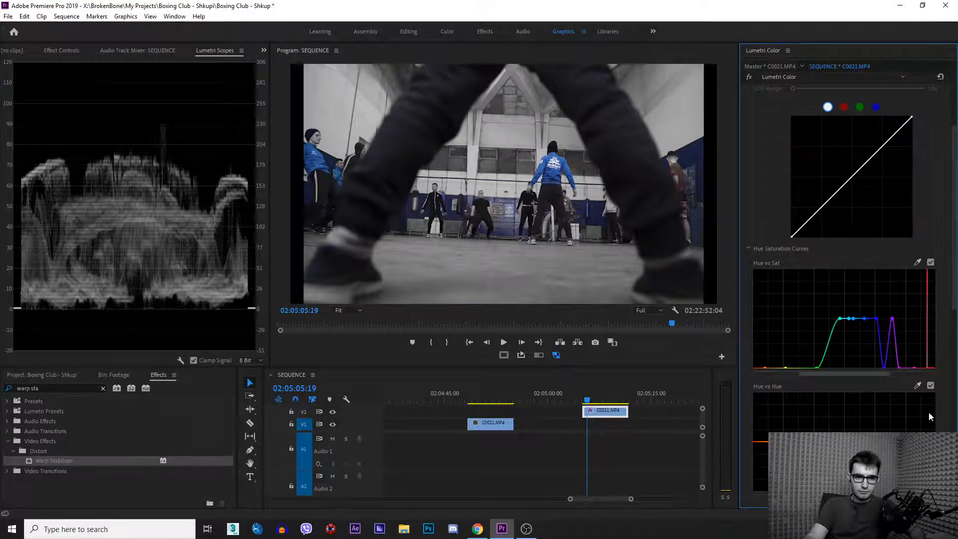
left_click_drag(893, 318, 889, 379)
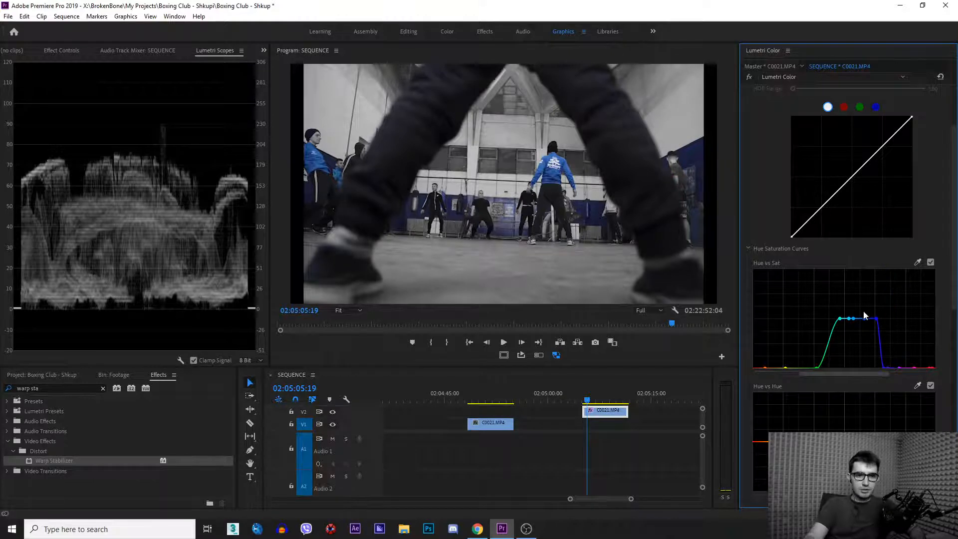
left_click_drag(877, 318, 849, 318)
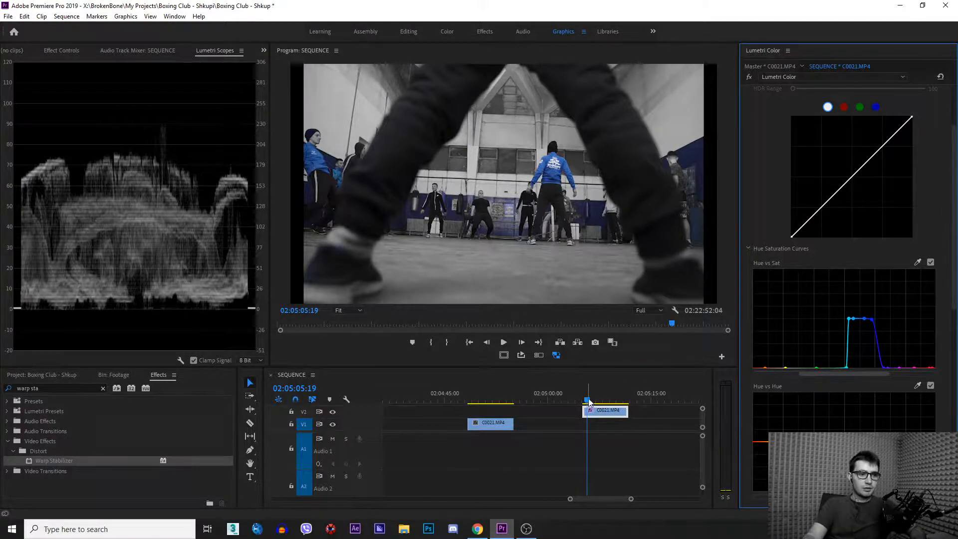
Play the C0021 copy in a maximized program view to check the blue-only color effect, and restore the normal layout
key("space")
key("grave")
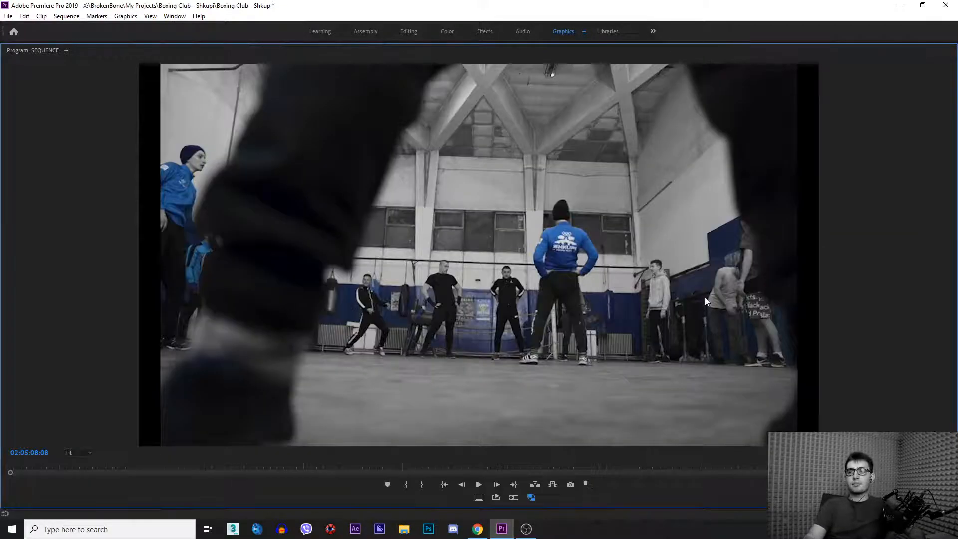
key("space")
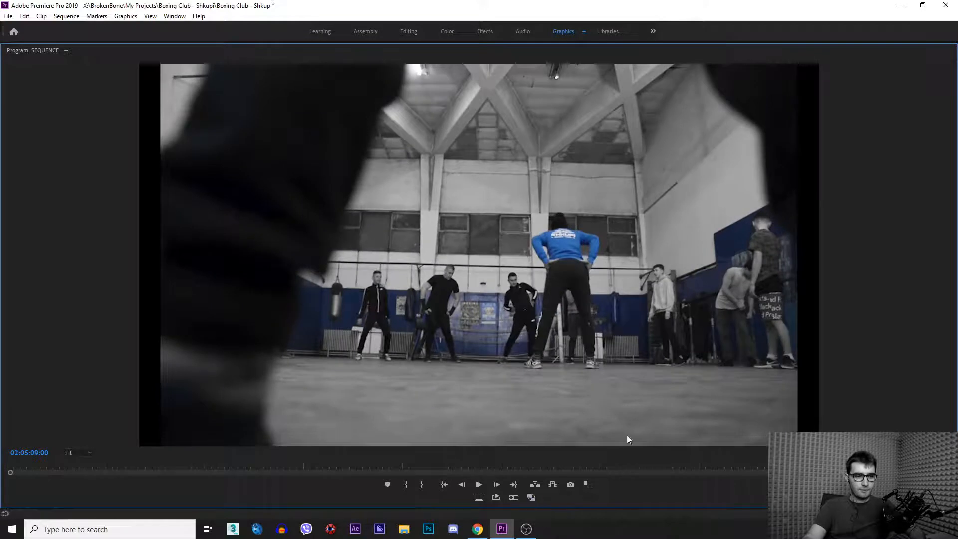
key("space")
key("grave")
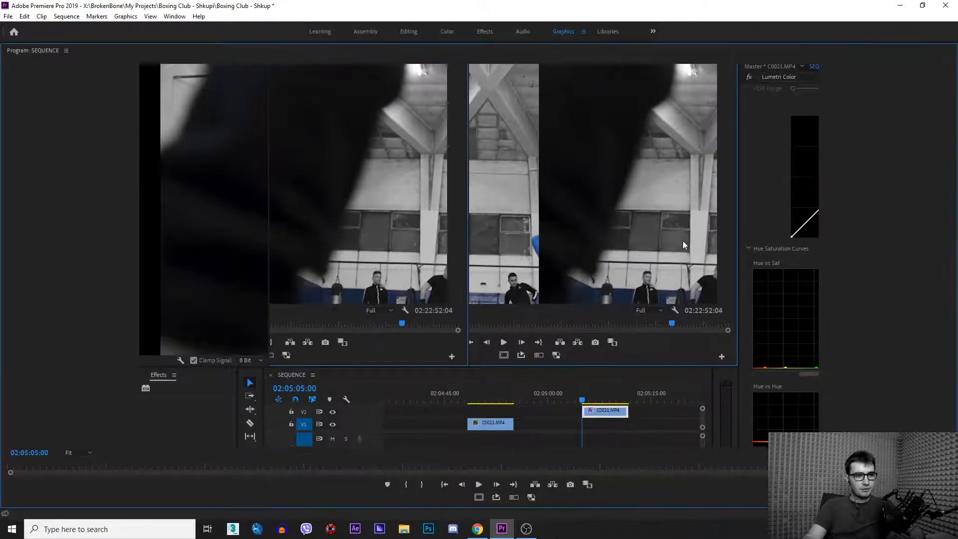
Replay the blue-only shot from 02:05:05:00 in the enlarged program view, return to the normal layout, and save the project
key("grave")
key("space")
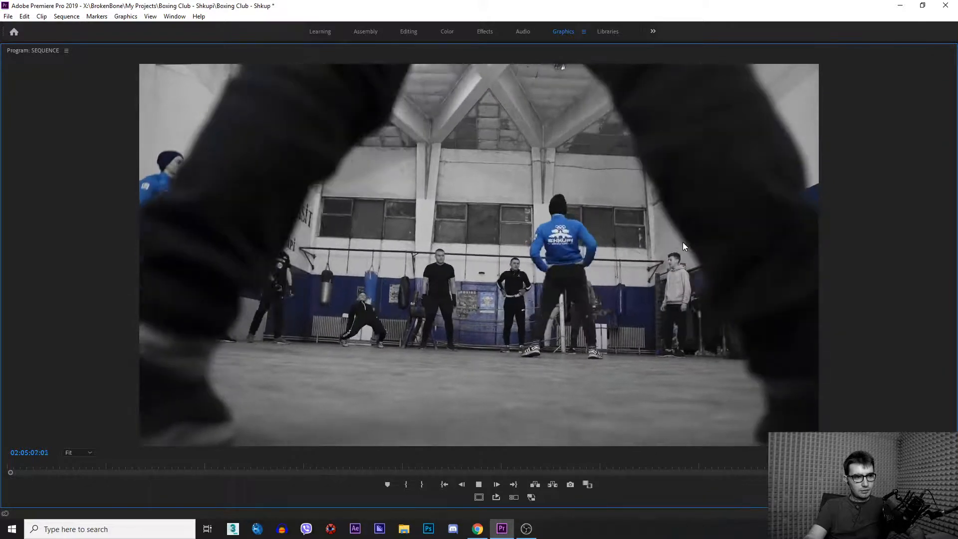
key("space")
key("grave")
left_click(606, 421)
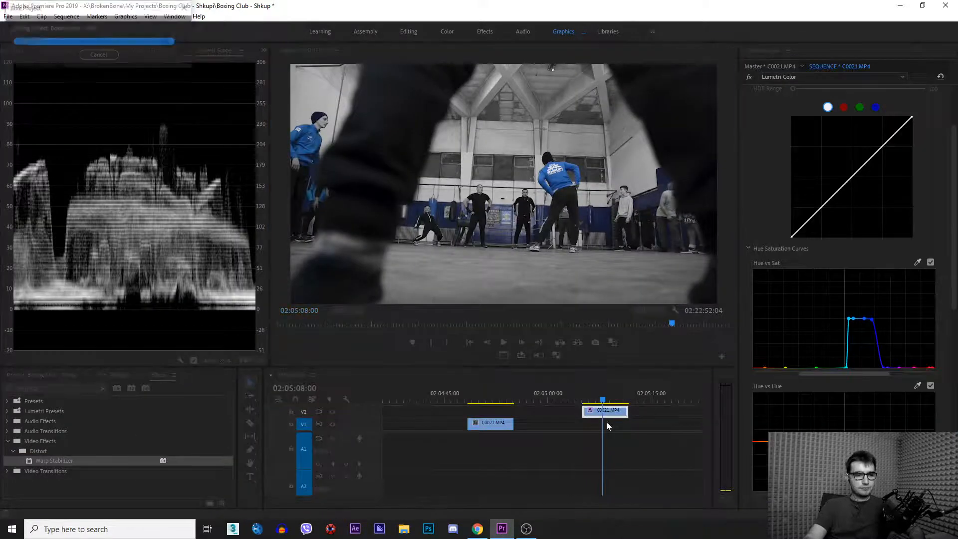
key("ctrl+s")
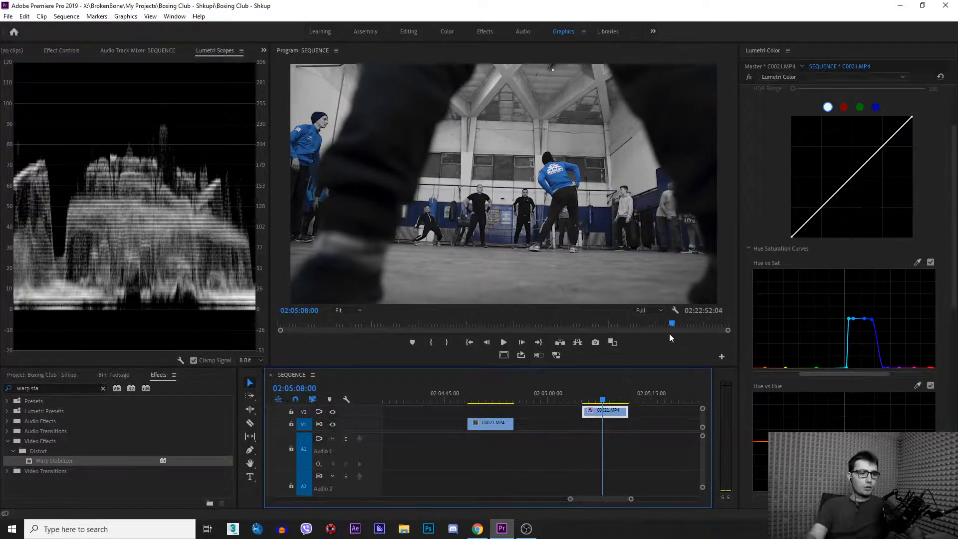
Add the Global FX Mute control to the program monitor's transport controls
left_click(722, 357)
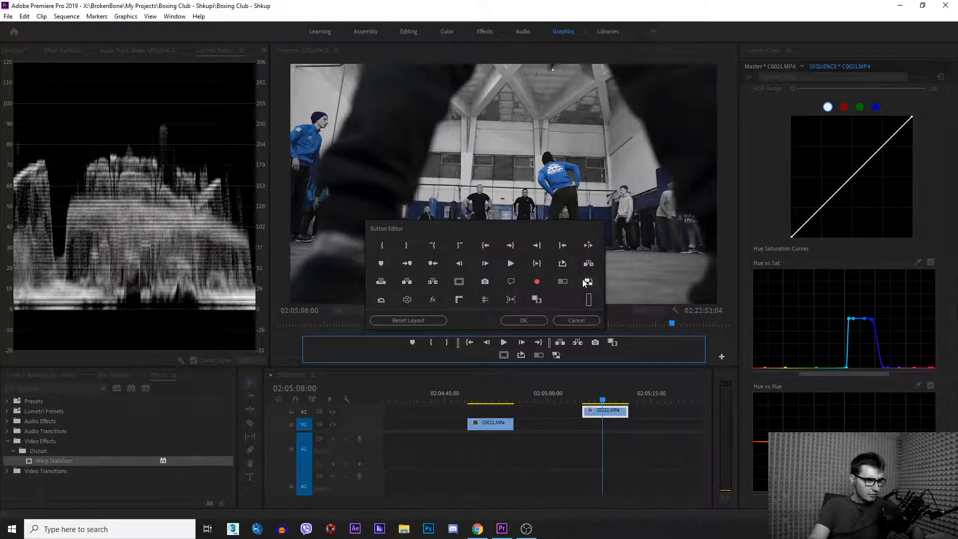
left_click(575, 320)
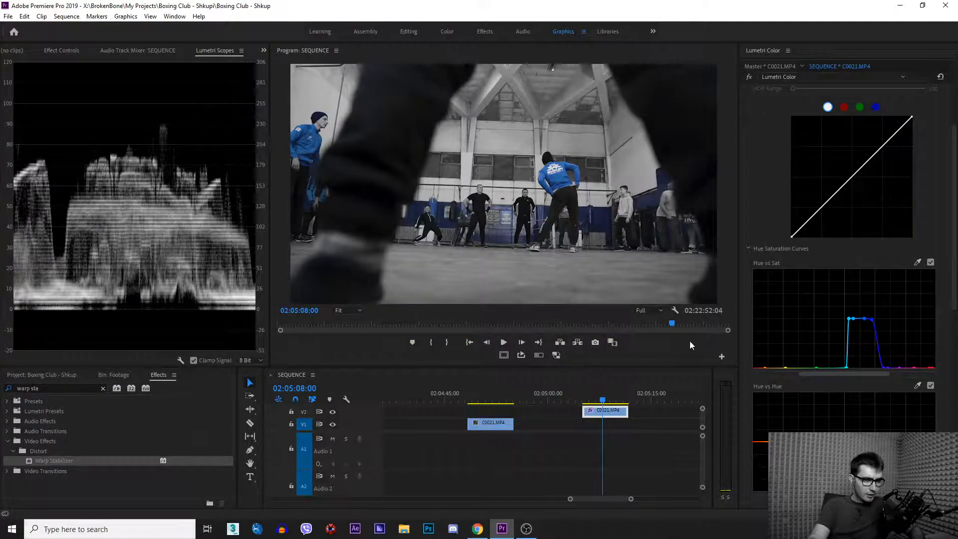
left_click(721, 357)
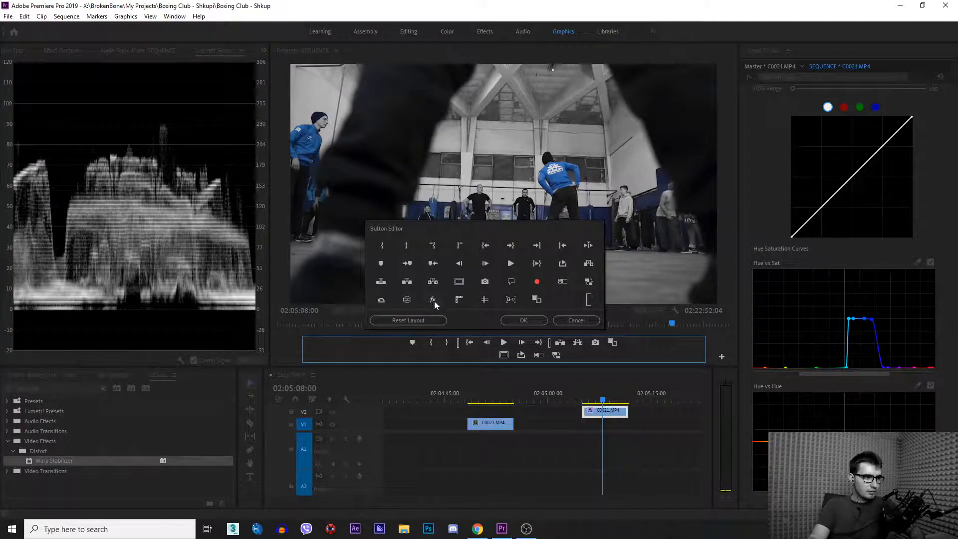
left_click_drag(433, 300, 619, 357)
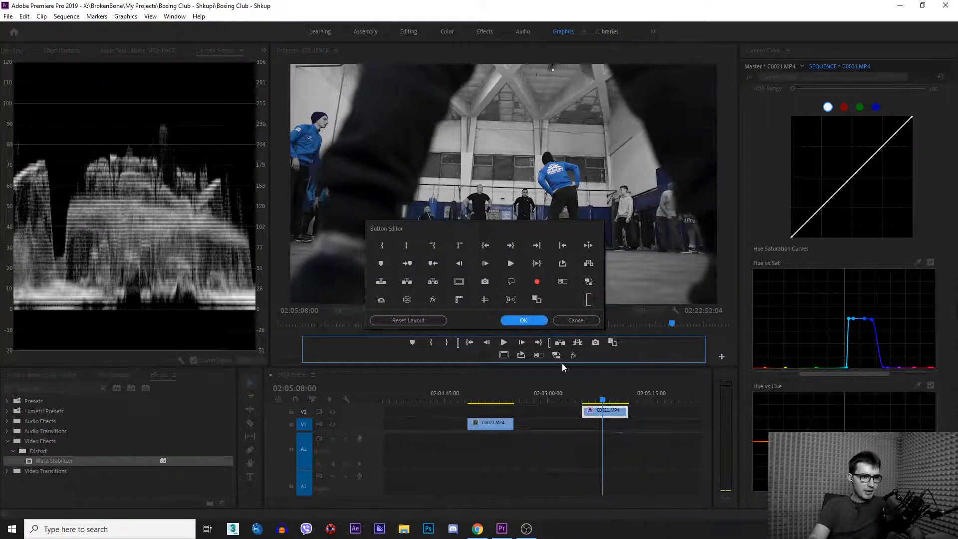
key("Return")
Toggle Global FX Mute repeatedly to compare the graded C0021 copy with its ungraded original at 02:05:08:00
left_click(574, 356)
left_click(574, 356)
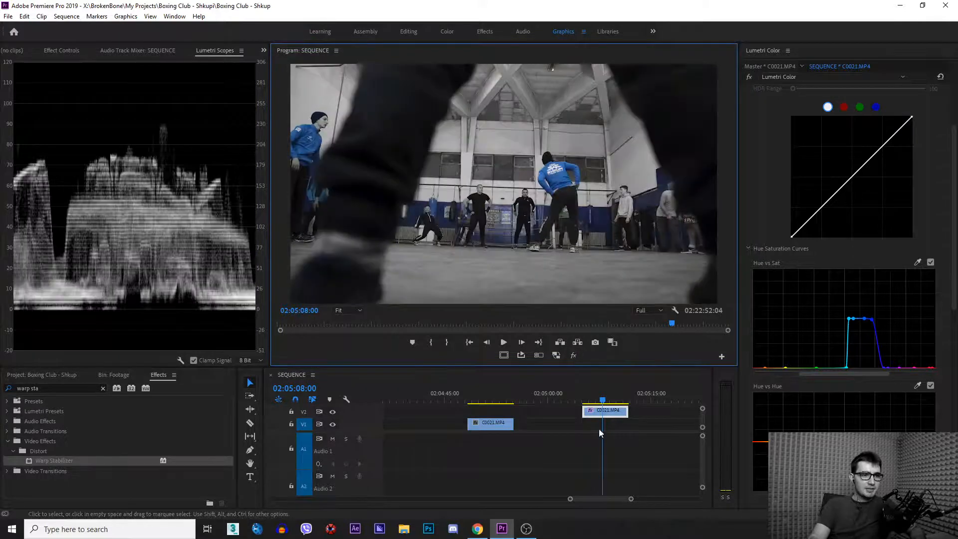
key("equal")
left_click(574, 356)
left_click(574, 356)
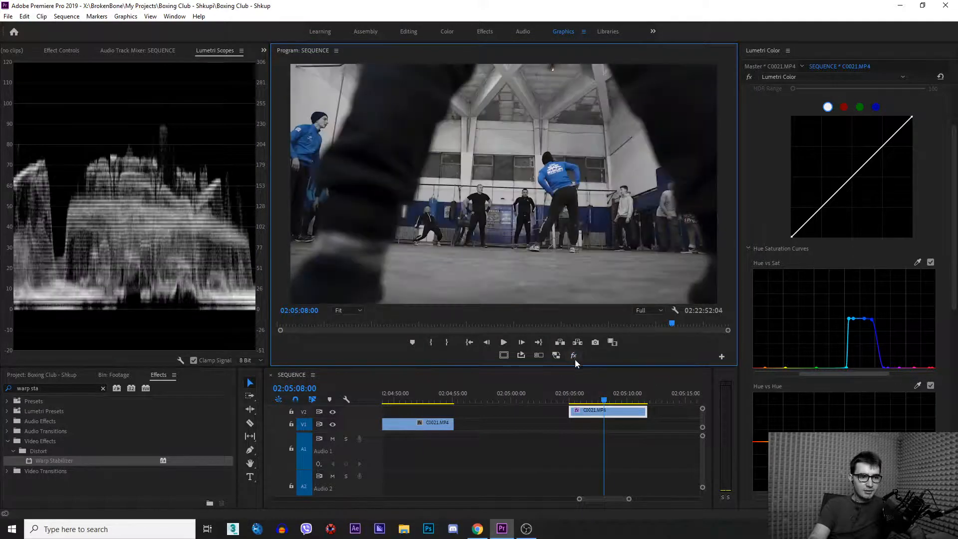
left_click(574, 357)
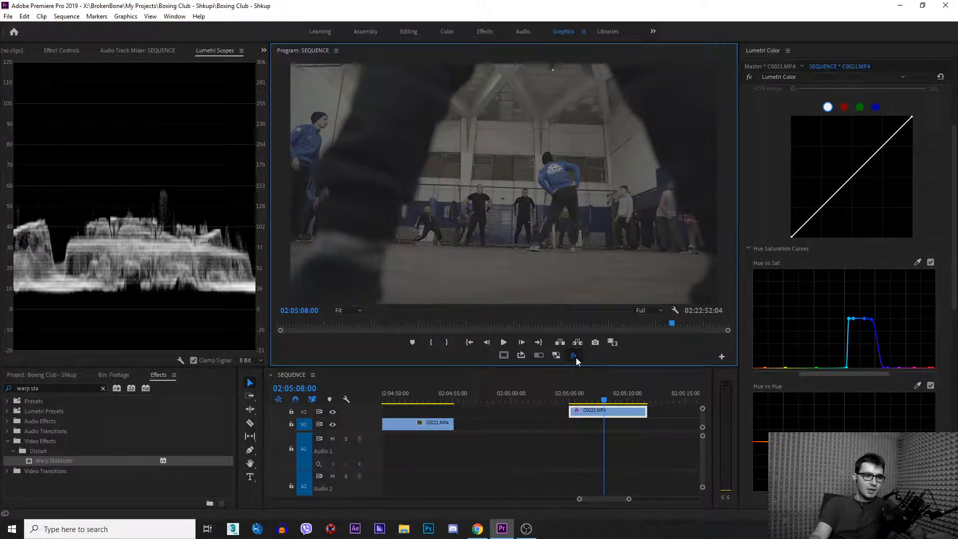
left_click(574, 356)
left_click(574, 356)
left_click(574, 356)
left_click(574, 356)
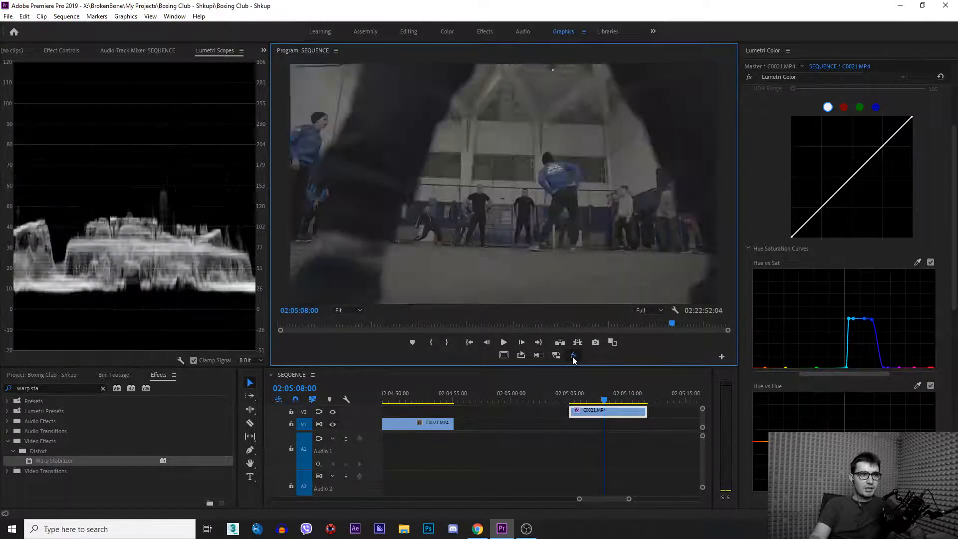
left_click(574, 356)
left_click(574, 356)
left_click(574, 357)
Show the C0021 copy's effect settings and compare muting all effects with switching only Lumetri Color off and on
left_click(589, 413)
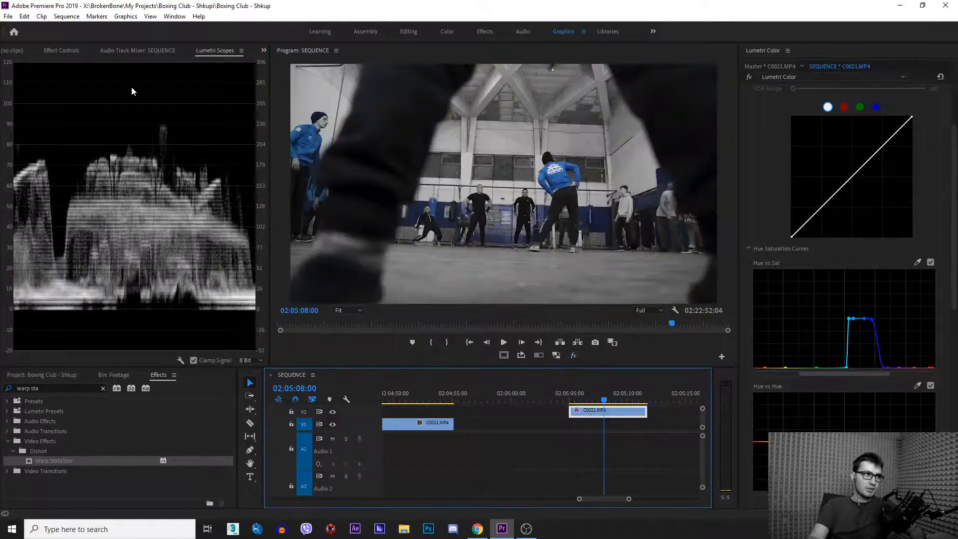
left_click(62, 51)
left_click(574, 356)
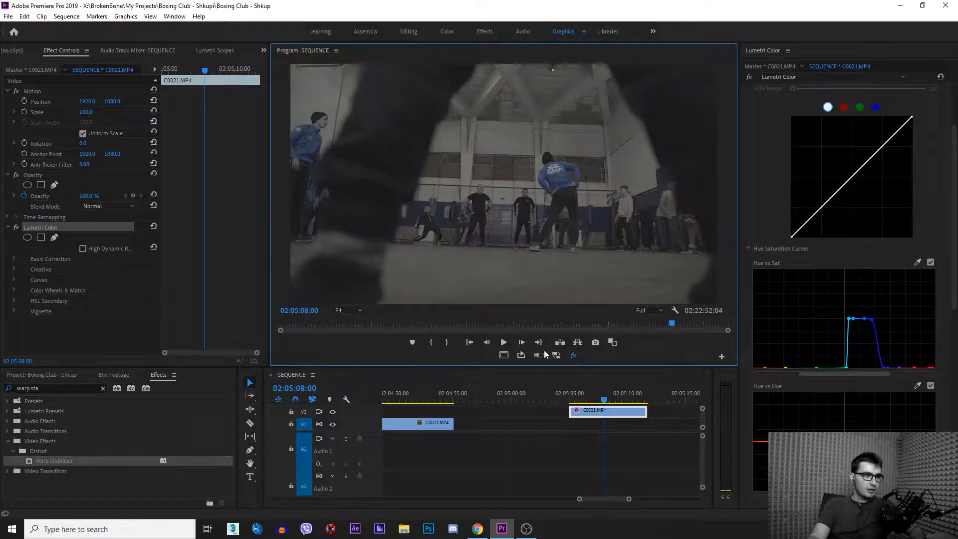
left_click(574, 356)
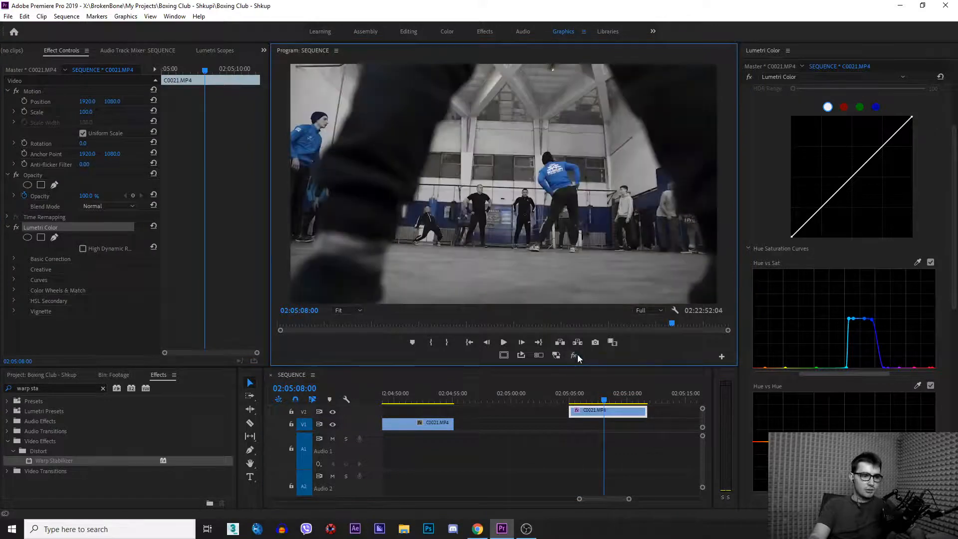
left_click(18, 228)
left_click(19, 227)
left_click(19, 227)
left_click(19, 227)
left_click(19, 227)
left_click(19, 226)
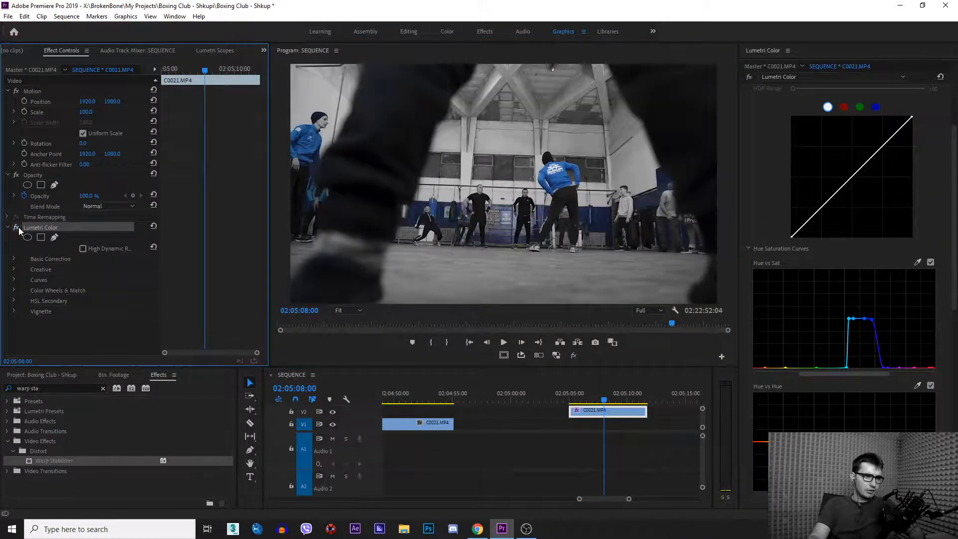
left_click_drag(653, 441, 608, 409)
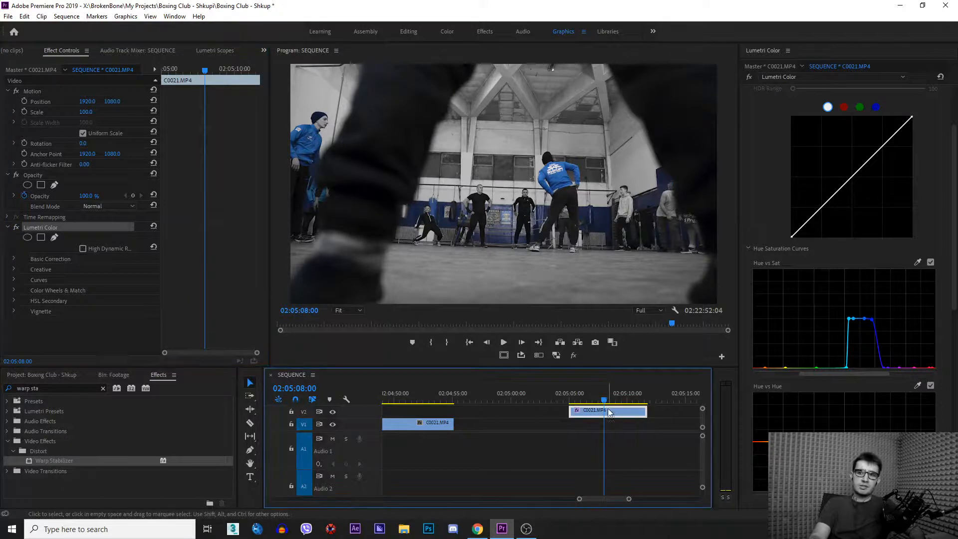
left_click(73, 48)
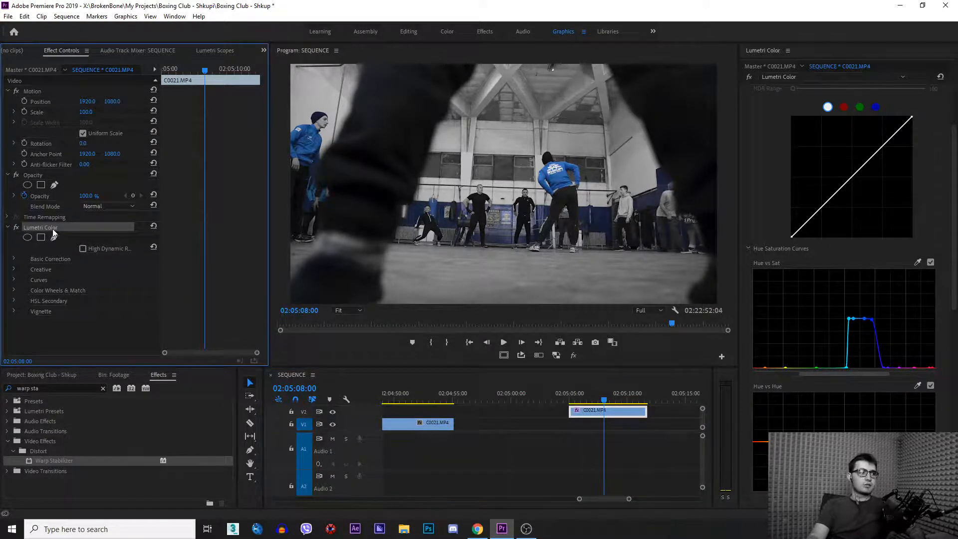
left_click_drag(42, 228, 570, 355)
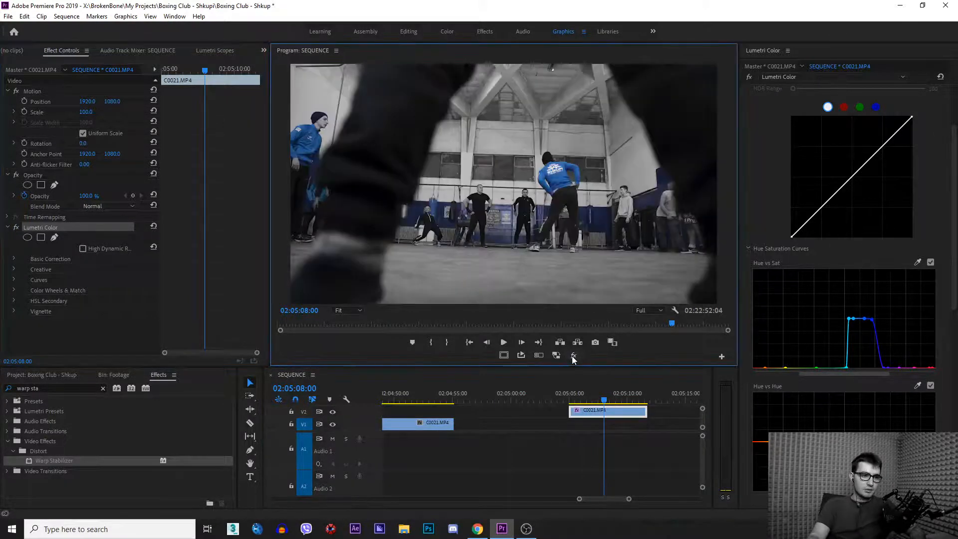
left_click(721, 357)
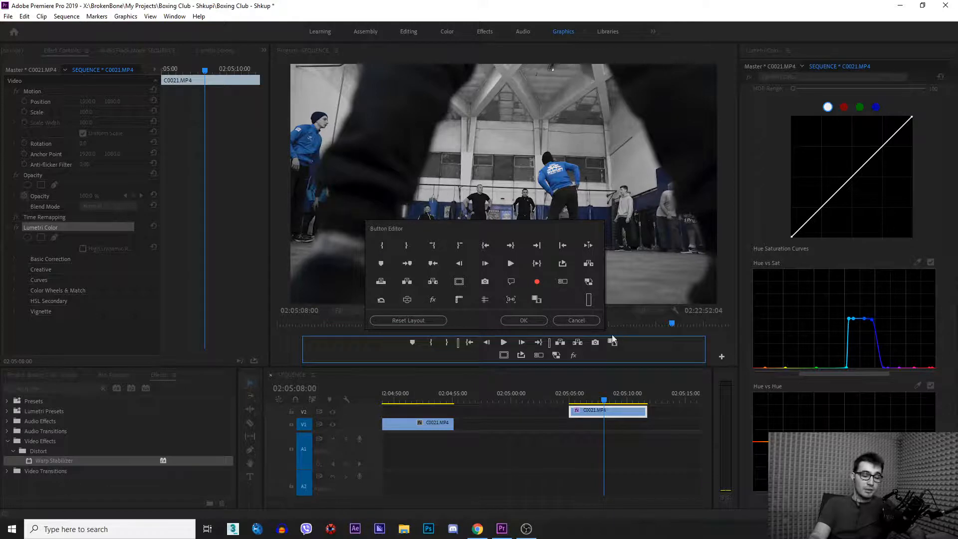
left_click(574, 321)
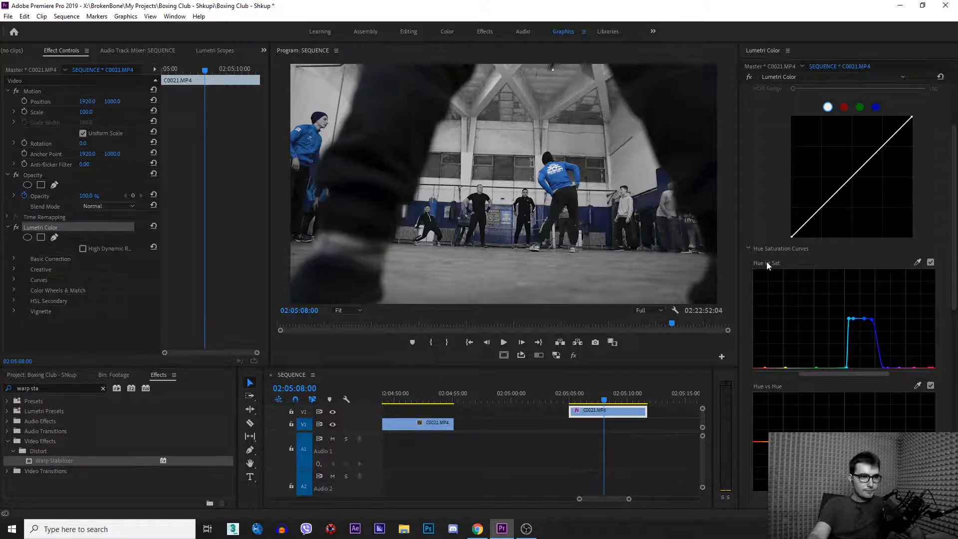
Look over the RGB and Hue Saturation curves, collapse the Lumetri Curves section, and deselect the C0021 copy
left_click_drag(950, 352, 932, 230)
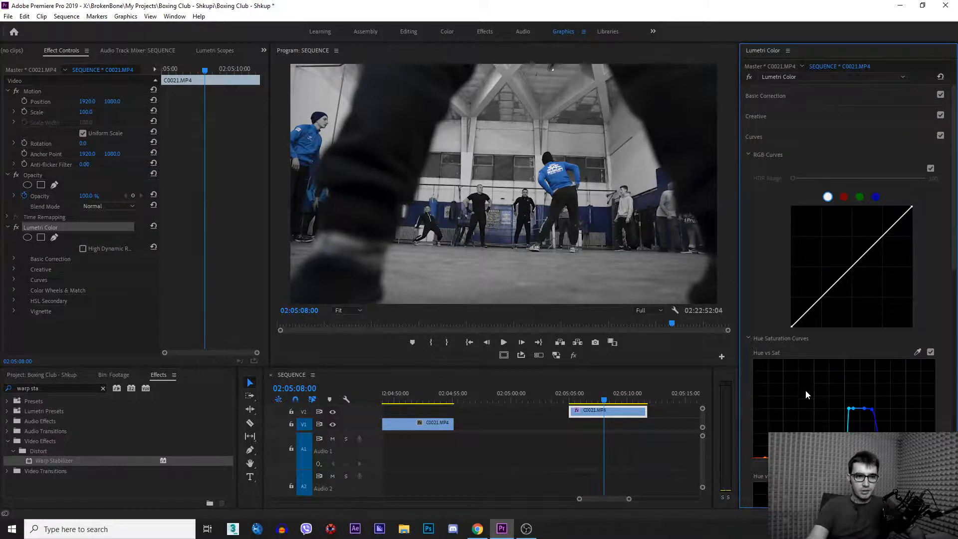
scroll(808, 395, "down", 5)
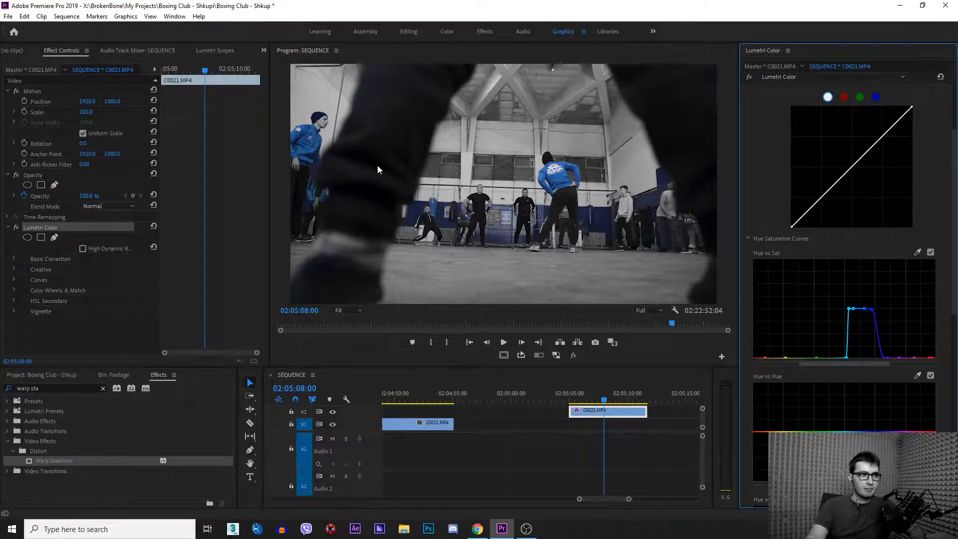
scroll(795, 133, "up", 3)
left_click(768, 138)
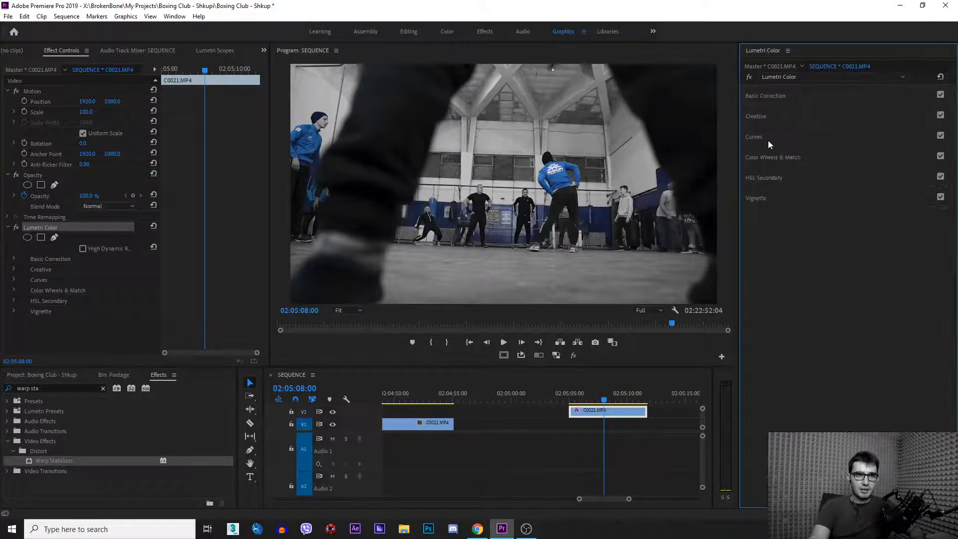
left_click(593, 425)
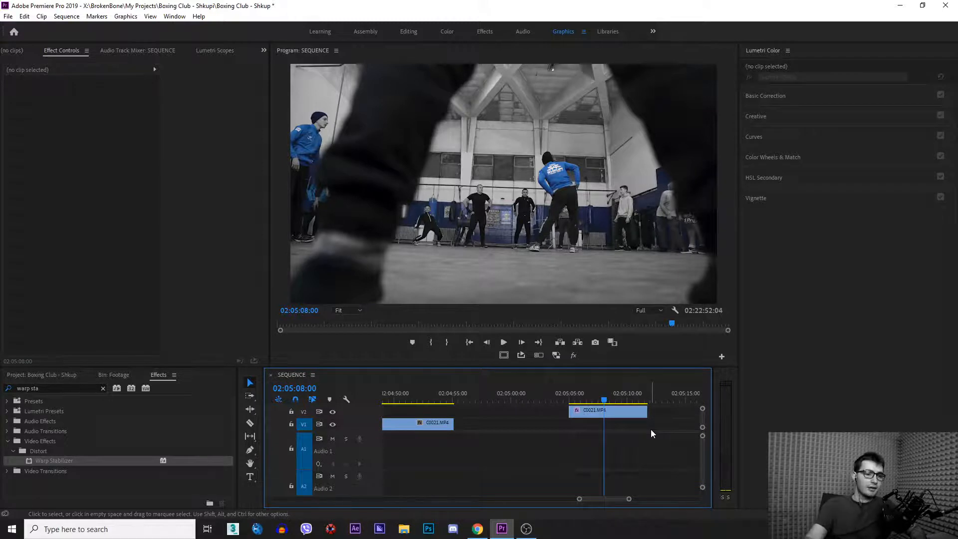
left_click(632, 427)
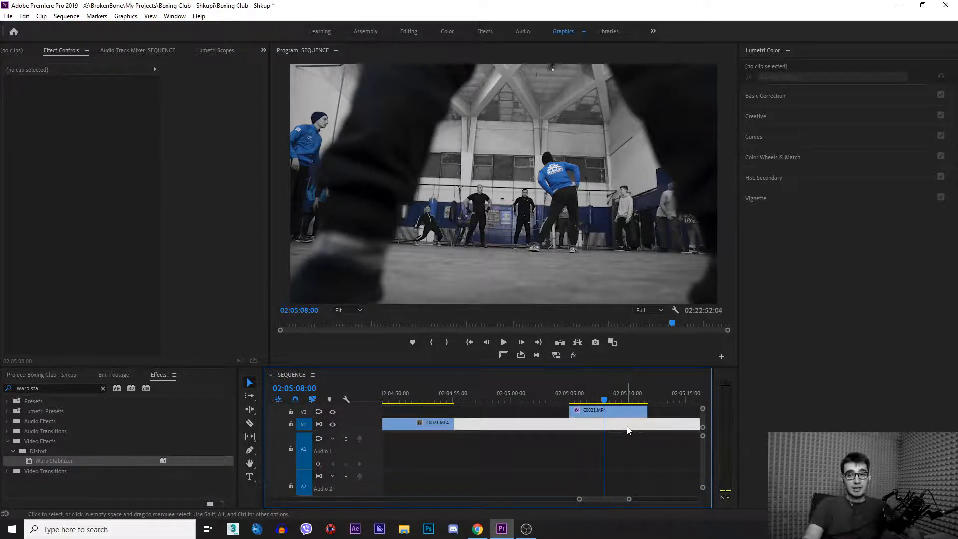
Replace the effects search with "filmconve" and select the FilmConvert Pro 2.1 effect
left_click(101, 391)
left_click(102, 388)
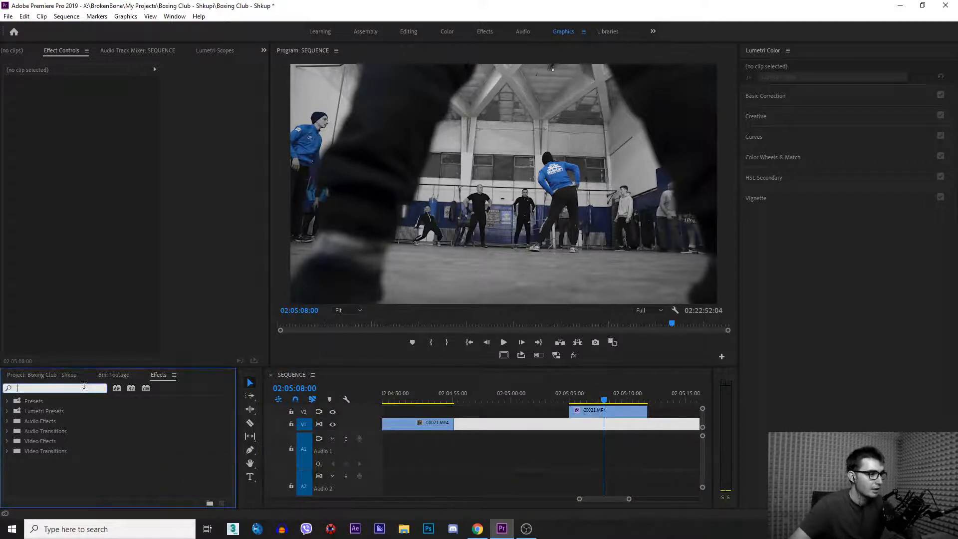
type("filmconve")
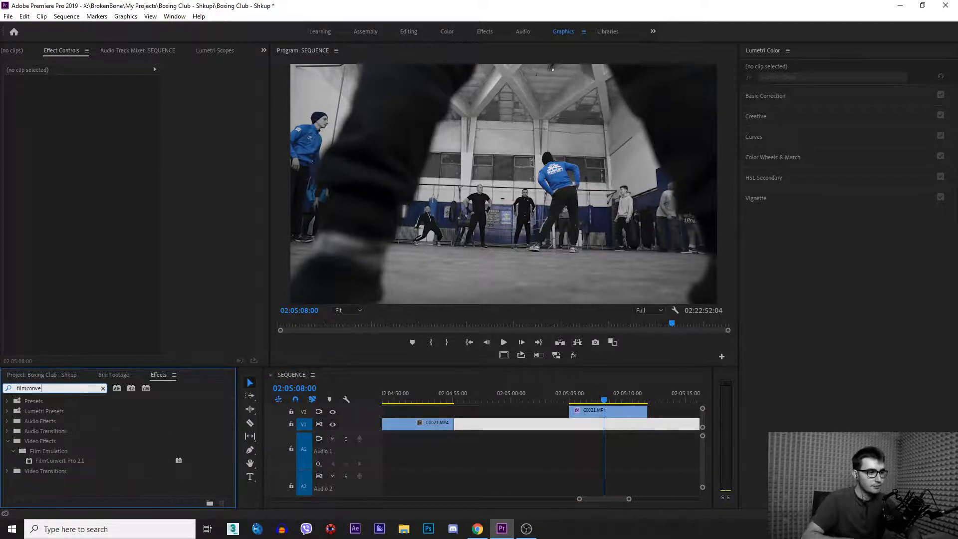
left_click(67, 461)
left_click(637, 466)
Create a 3840 x 2160, 25 fps adjustment layer in the Footage bin, and move the C0021 copy down to V1
left_click(56, 375)
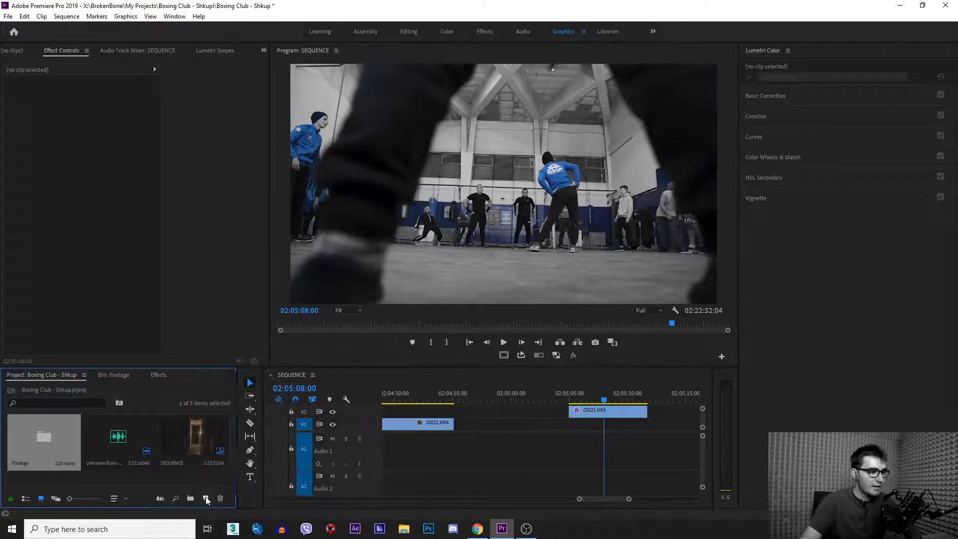
left_click(205, 498)
left_click(227, 408)
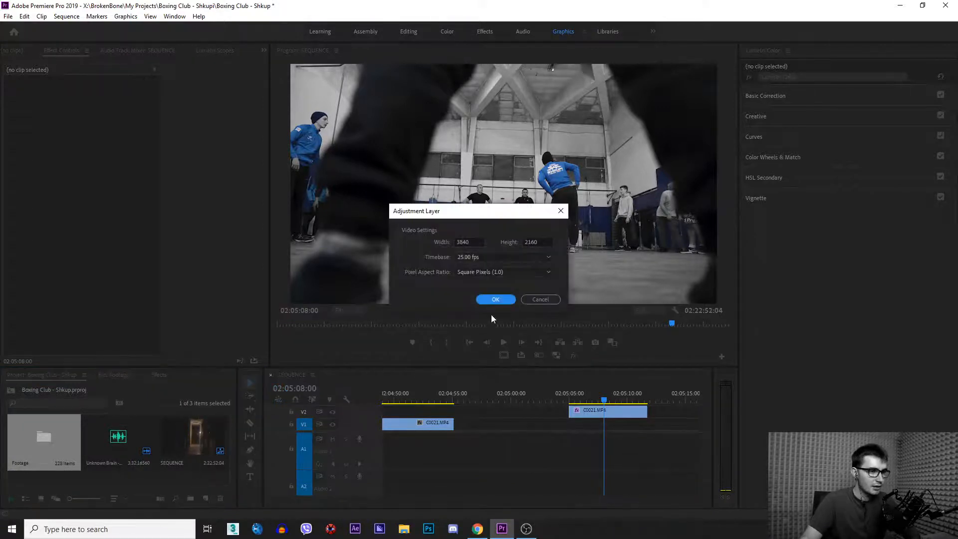
left_click(495, 298)
left_click(597, 424)
left_click_drag(598, 413, 596, 423)
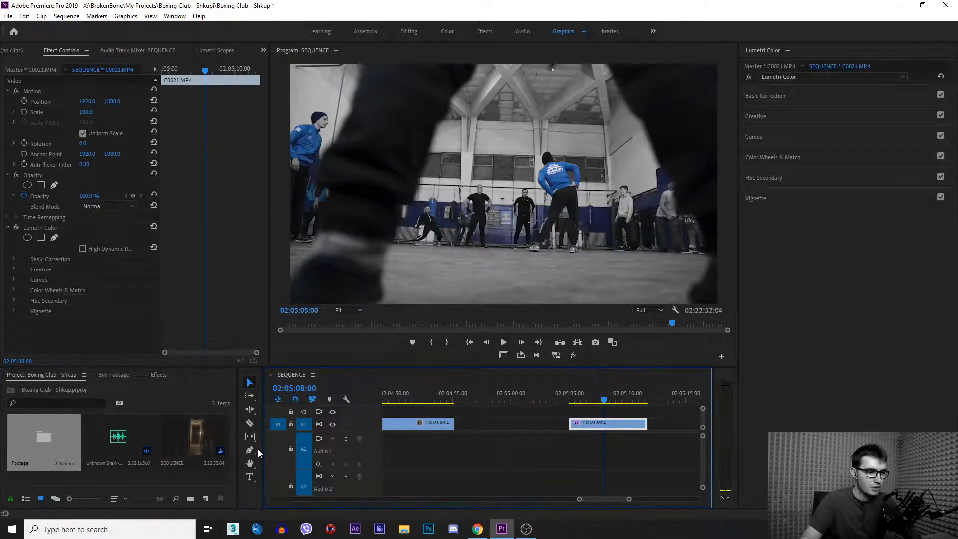
Create another adjustment layer at the project's root level and place it on V2 at the start of the C0021 copy
left_click(163, 474)
left_click(205, 498)
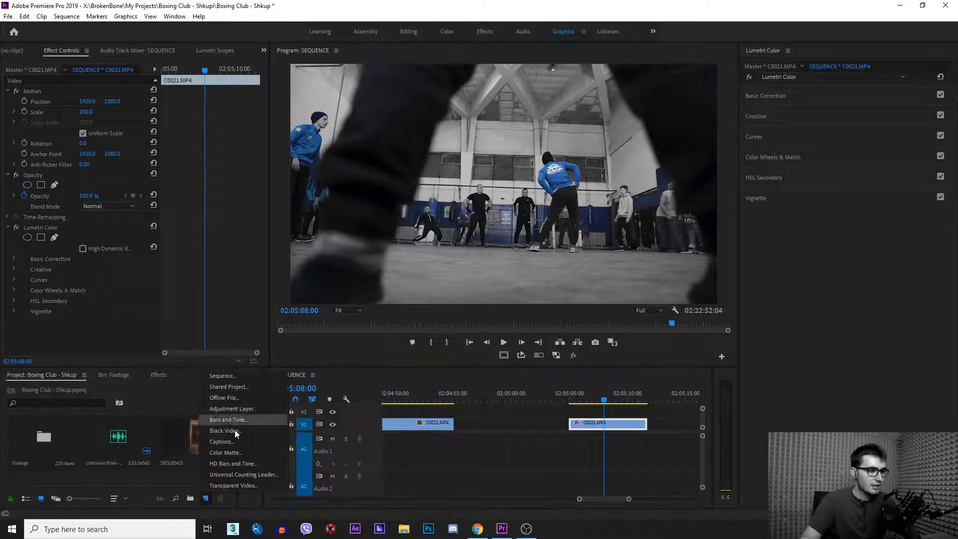
left_click(246, 410)
left_click(495, 299)
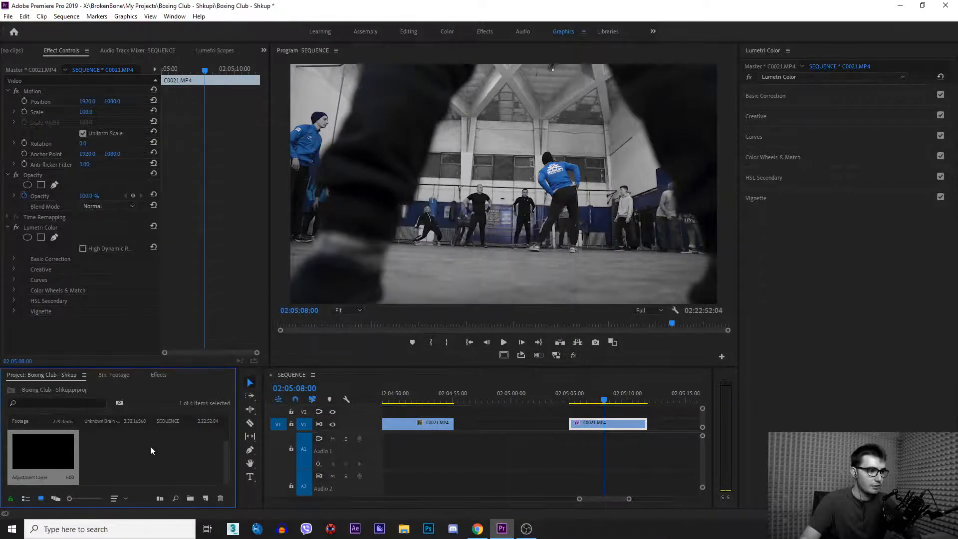
left_click_drag(43, 452, 620, 417)
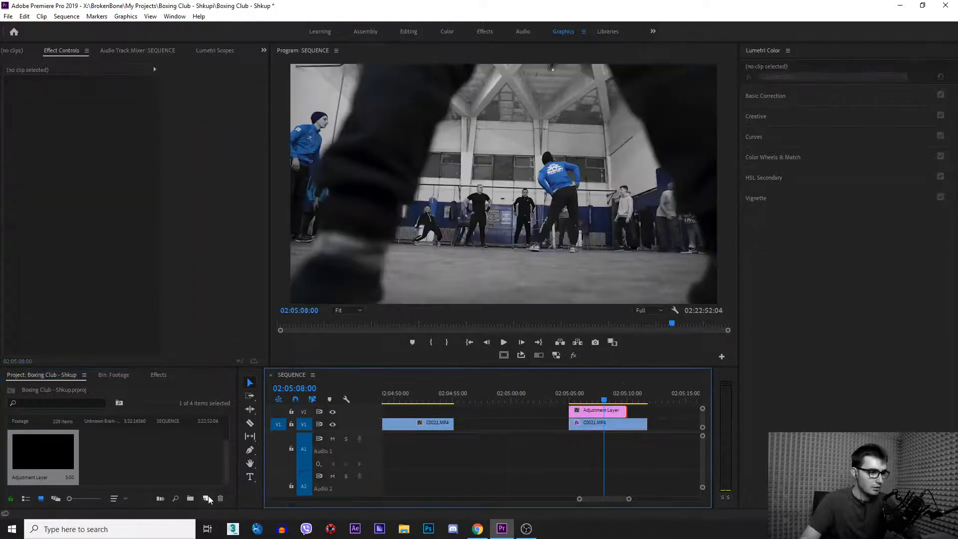
Extend the adjustment layer on V2 to the end of the C0021 copy, and bring back the FilmConvert effect search
left_click(205, 499)
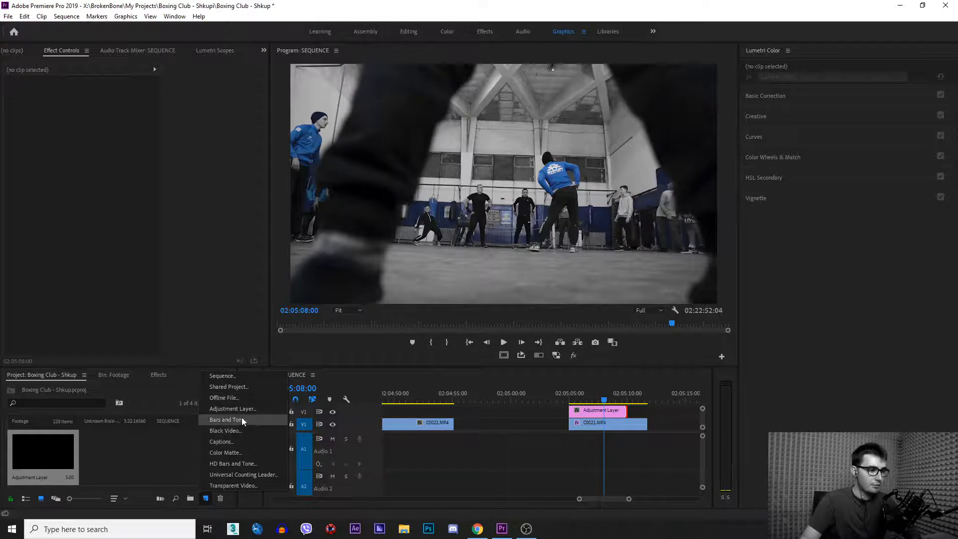
left_click(121, 454)
left_click_drag(627, 410, 647, 411)
left_click(149, 374)
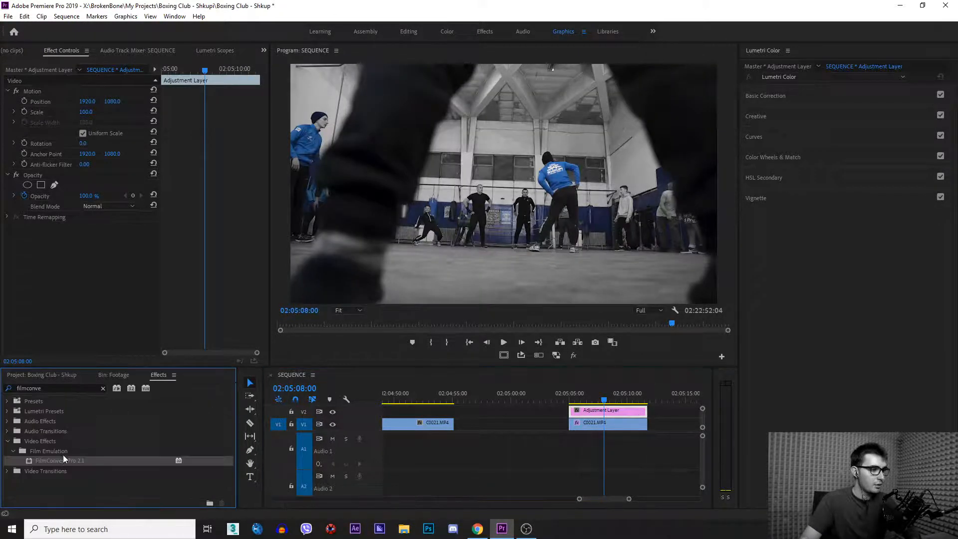
Apply FilmConvert Pro 2.1 to the adjustment layer on V2 and rearrange the workspace, without Lumetri Color, for a larger program preview
left_click_drag(62, 460, 616, 411)
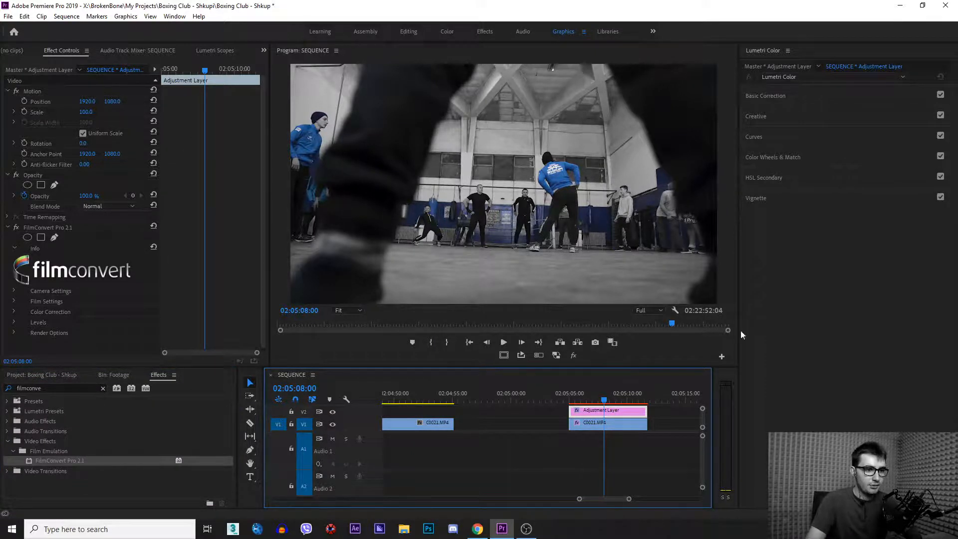
left_click(788, 51)
left_click(815, 54)
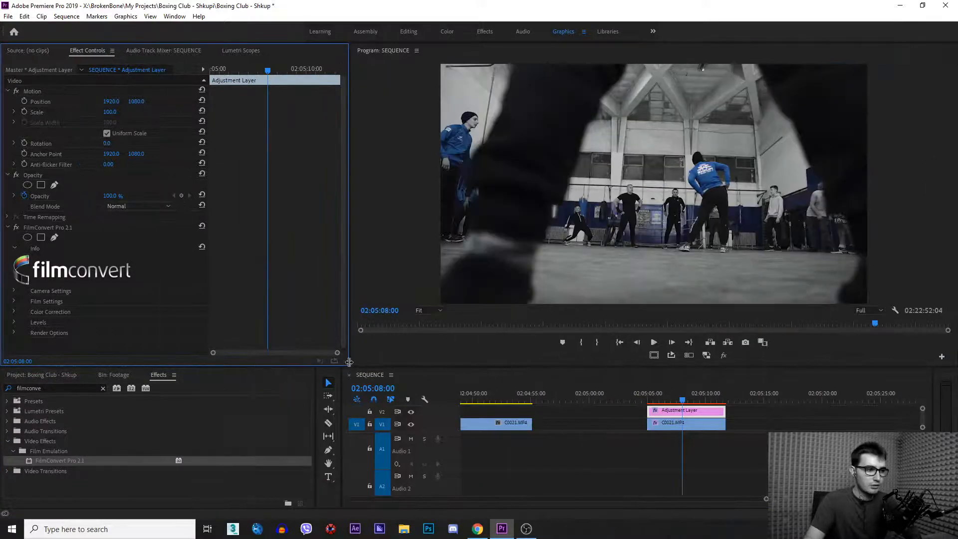
left_click_drag(350, 364, 205, 456)
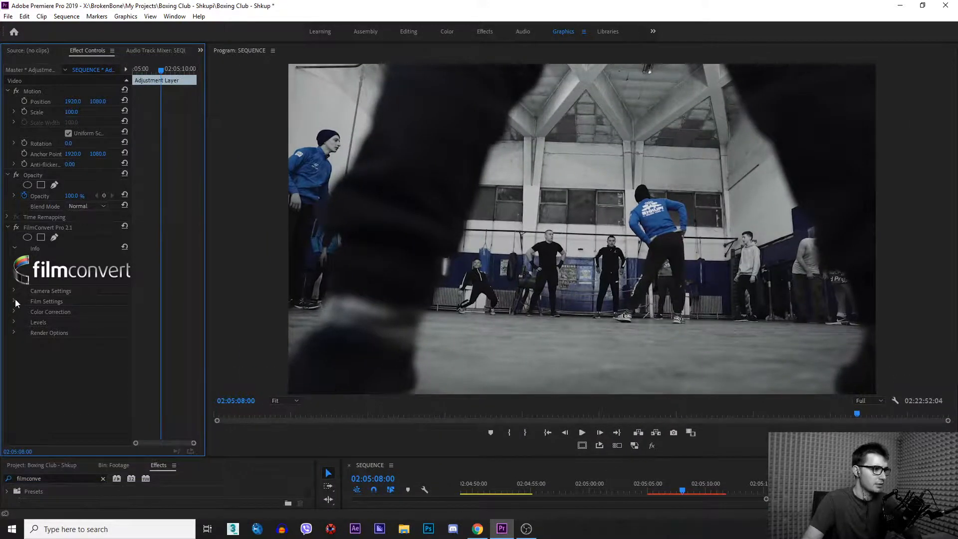
Expand FilmConvert's Film Settings and review the available film stocks, keeping the current one
left_click(14, 302)
left_click(84, 312)
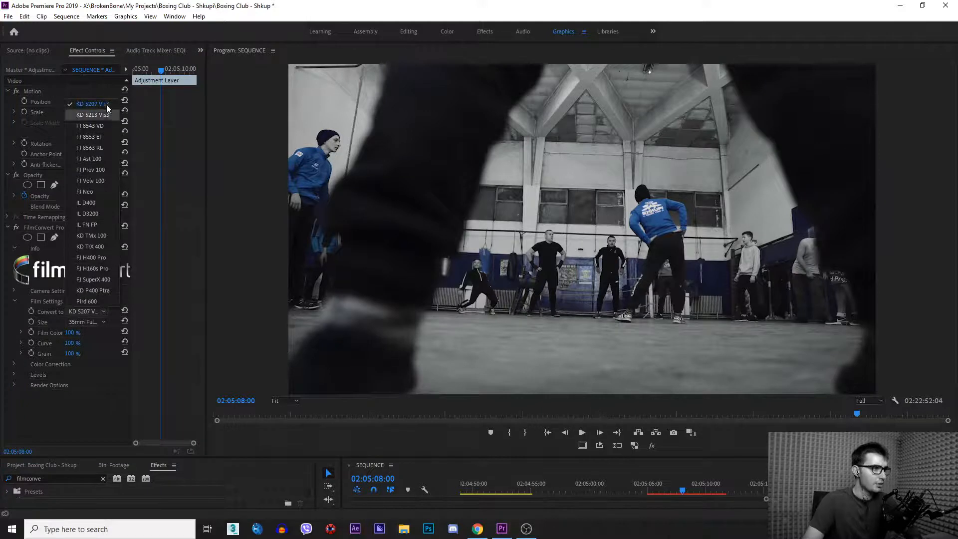
left_click(153, 313)
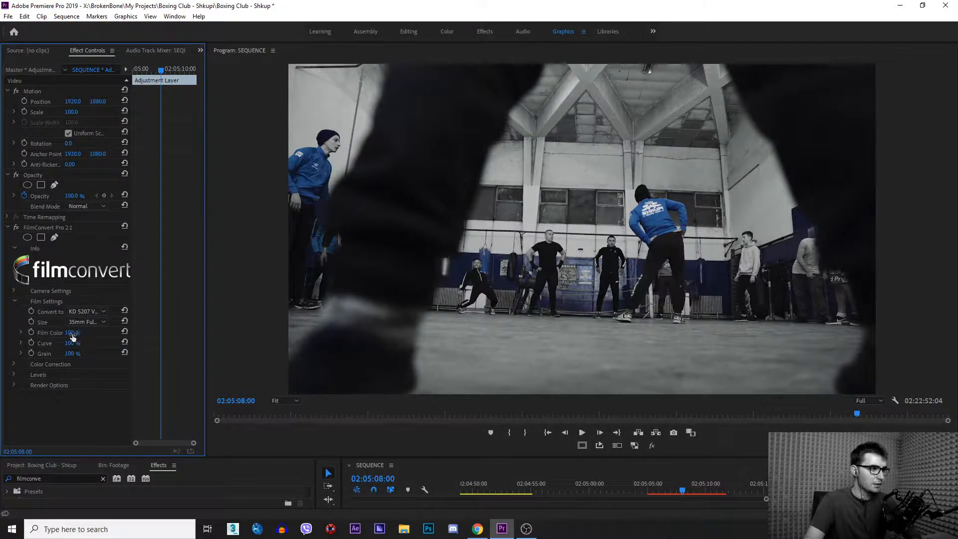
Try FilmConvert's Film Color and Curve at 0 %, return both to 100 %, and turn on proxy playback
left_click_drag(73, 338, 62, 338)
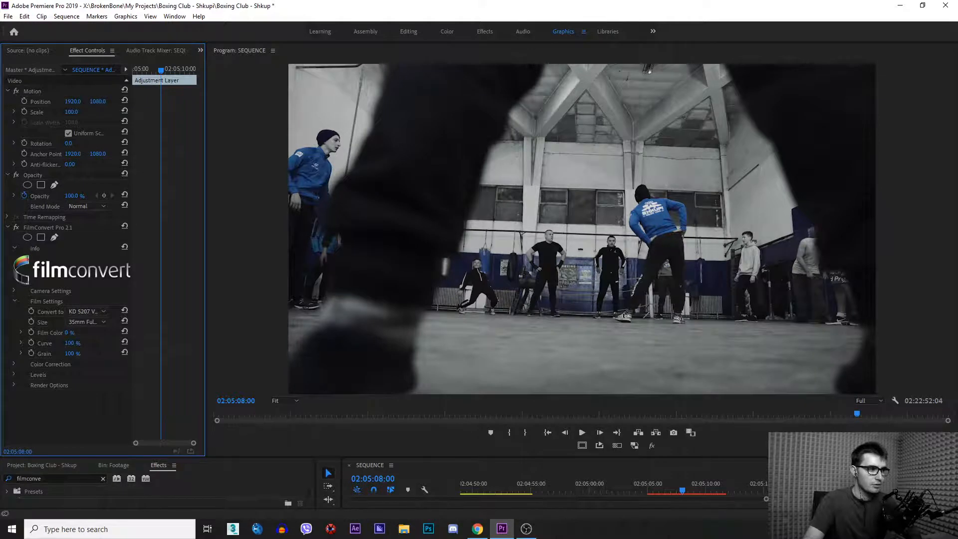
mouse_move(23, 336)
left_mouse_down()
mouse_move(72, 335)
mouse_move(67, 357)
mouse_move(34, 349)
left_mouse_up()
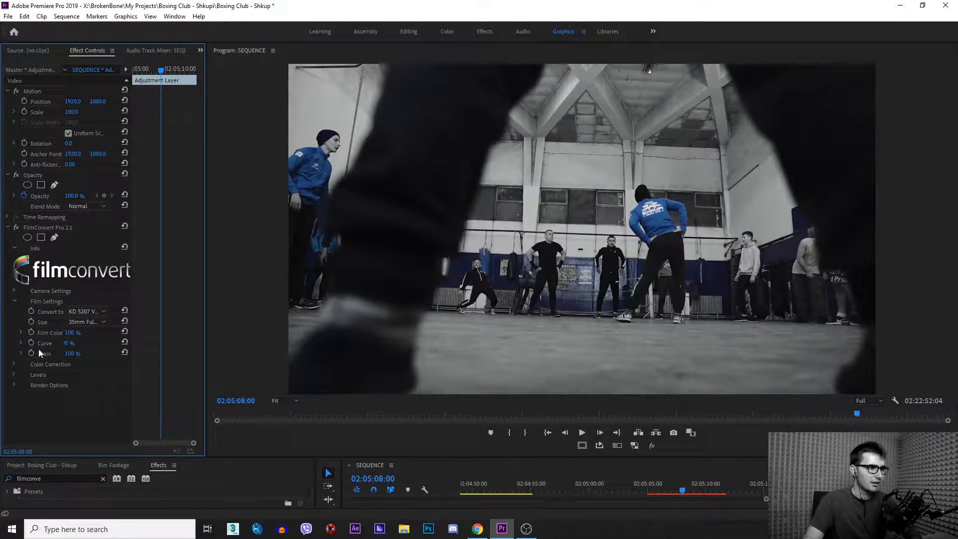
left_click(635, 446)
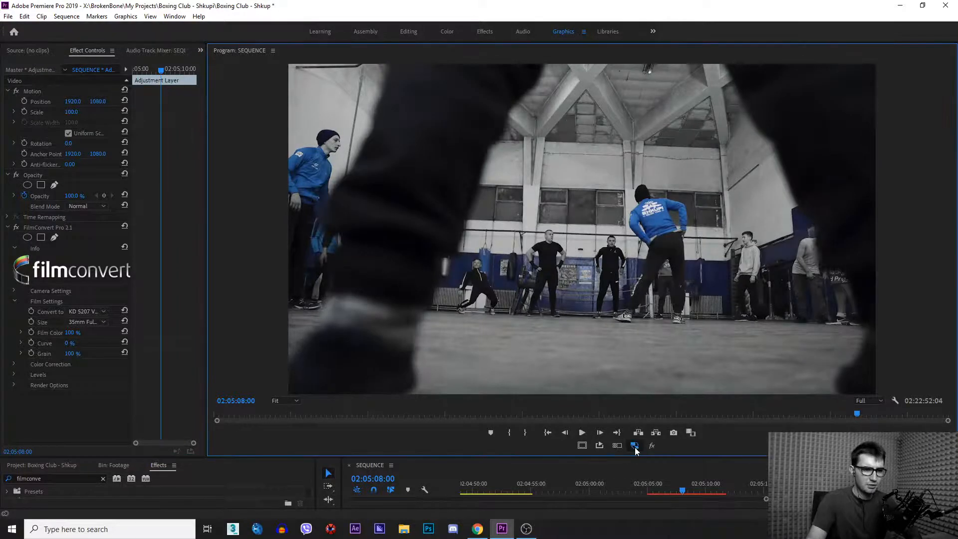
mouse_move(69, 343)
left_mouse_down()
mouse_move(132, 350)
mouse_move(78, 348)
left_mouse_up()
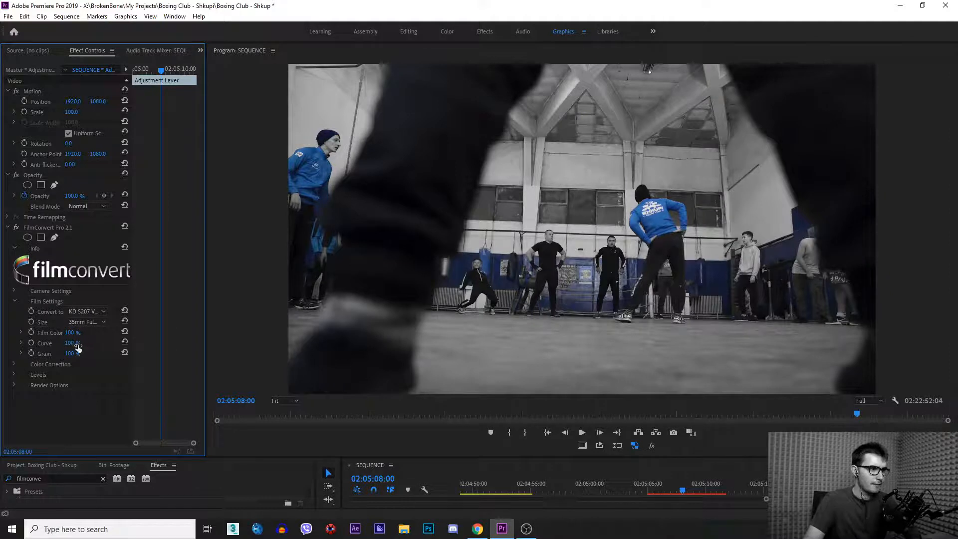
Save the project and give the timeline more height
left_click(78, 348)
key("ctrl+s")
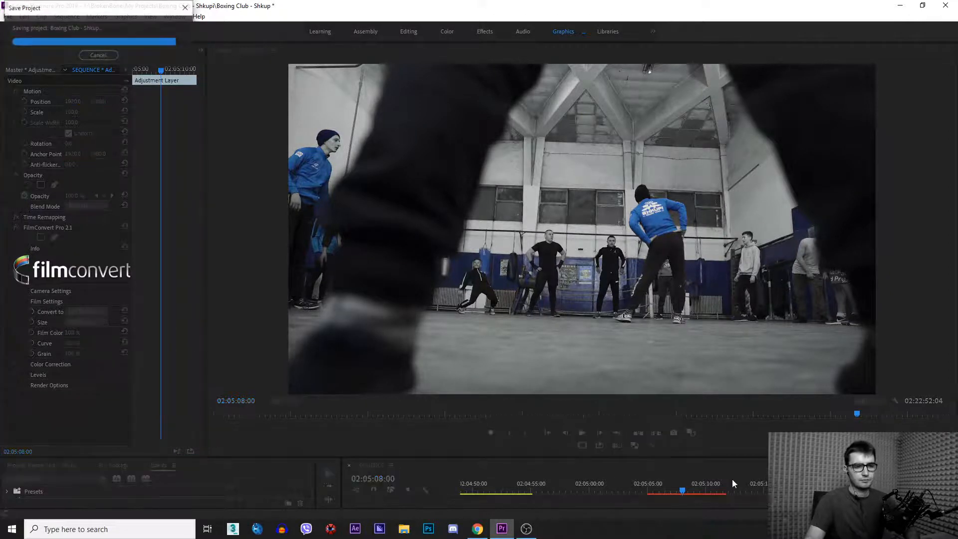
left_click_drag(644, 458, 648, 413)
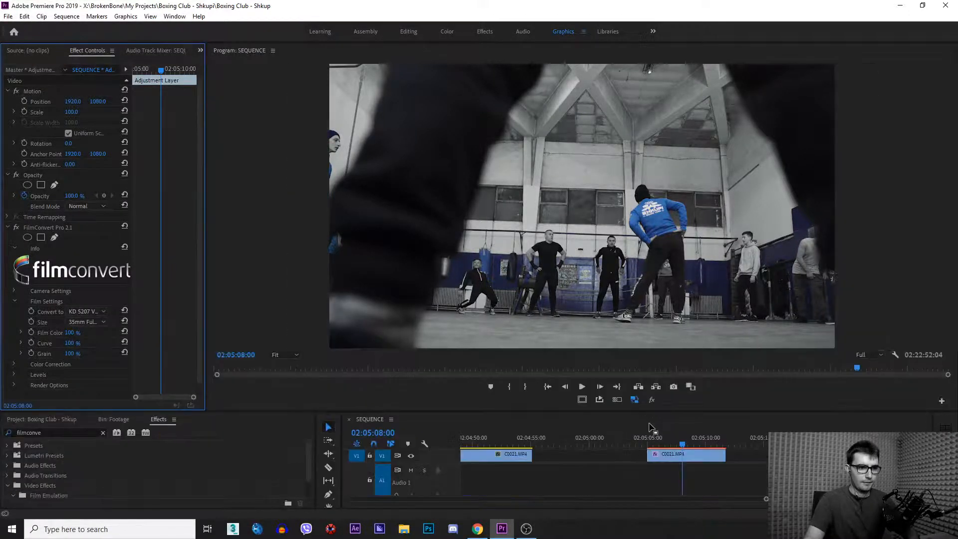
Set FilmConvert's Curve to 0 % and check the image in a maximized program preview
left_click(78, 331)
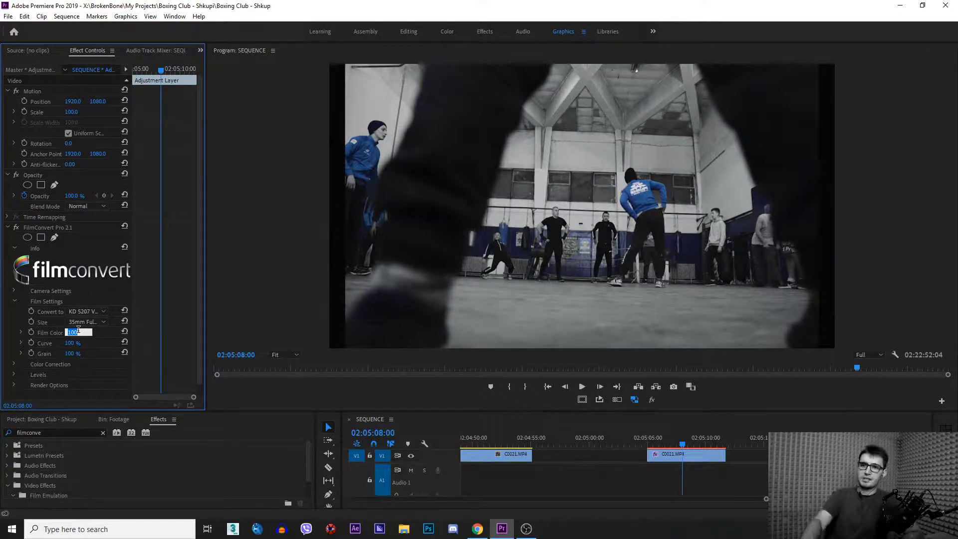
left_click(77, 342)
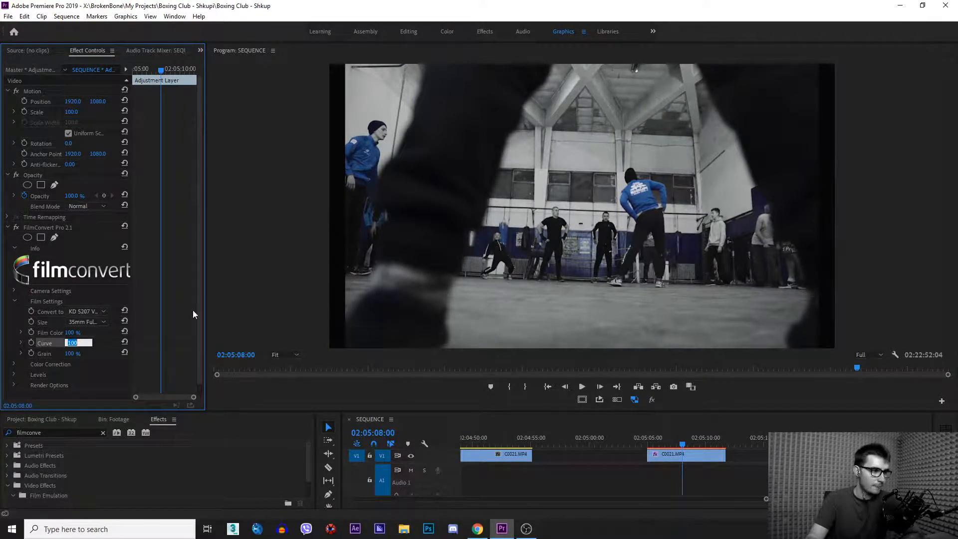
type("0")
key("Return")
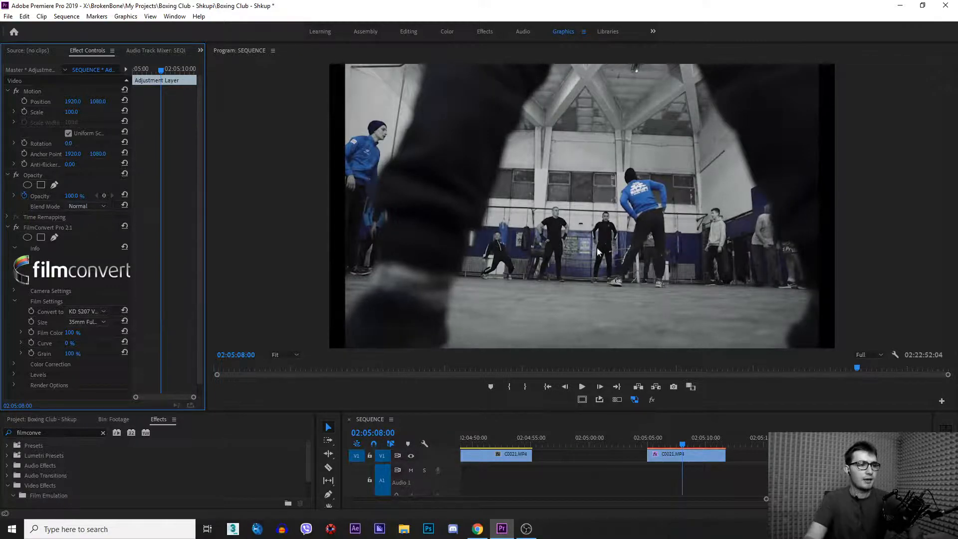
key("grave")
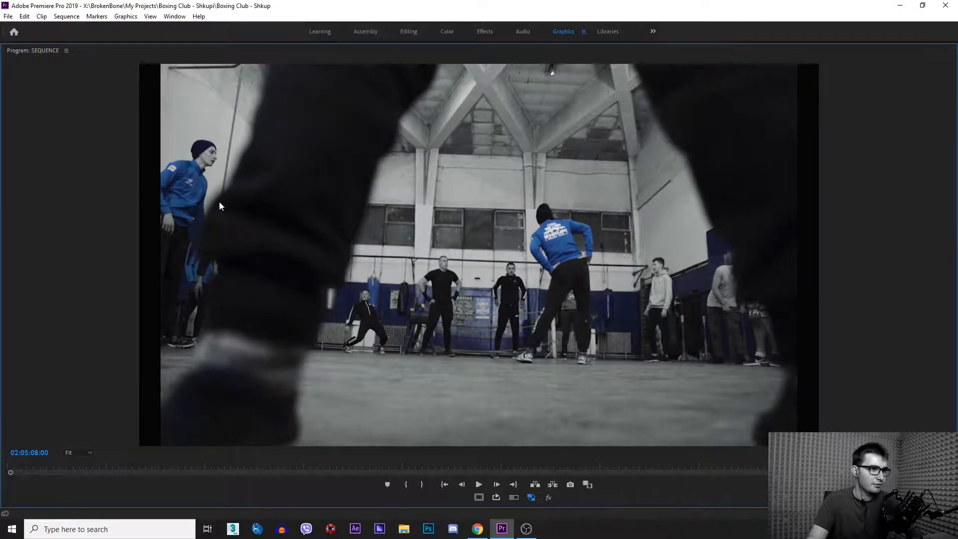
key("grave")
Raise FilmConvert's Grain on the adjustment layer to 200 %
left_click_drag(72, 354, 169, 355)
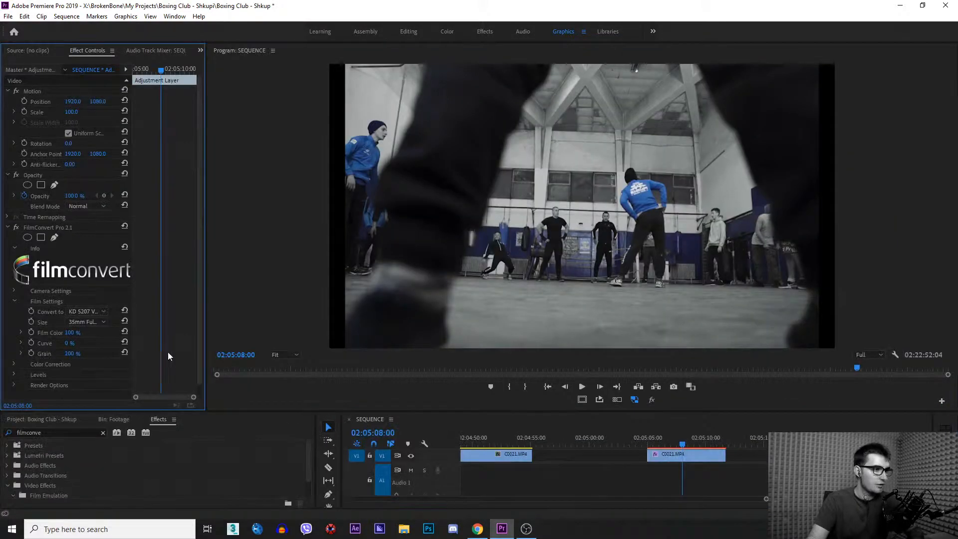
left_click(406, 259)
left_click_drag(67, 354, 124, 355)
left_click(499, 257)
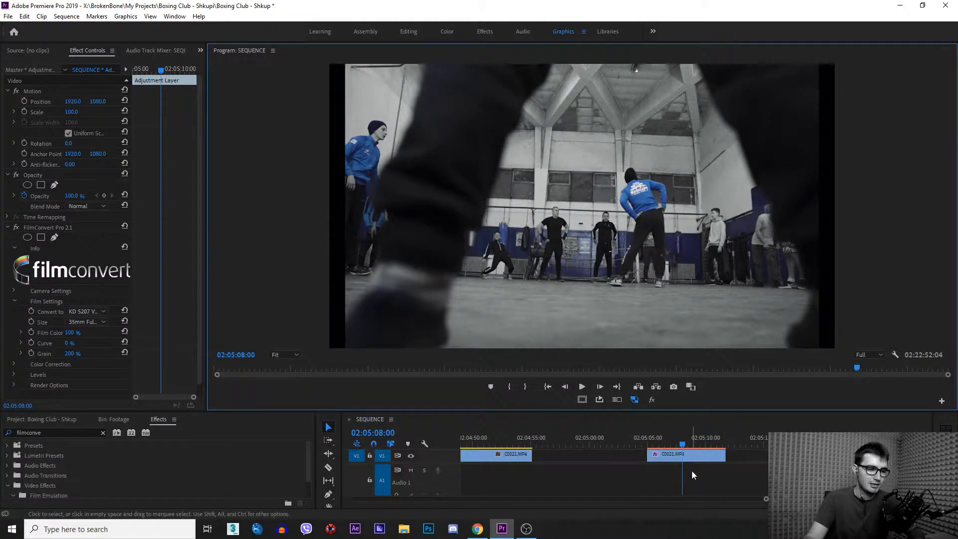
Reset the Hue vs Sat curve in the Lumetri Color effect of the C0021 copy on V1
left_click(692, 456)
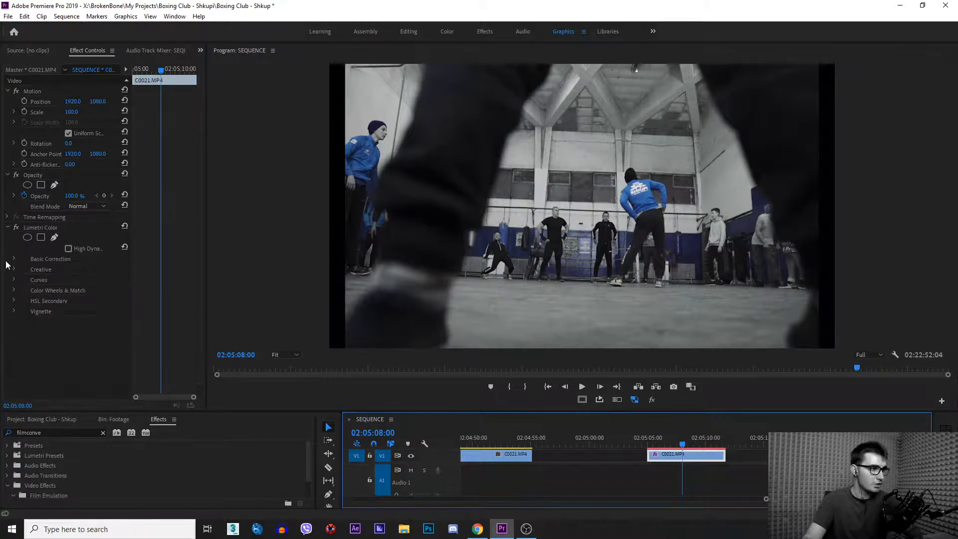
left_click(15, 280)
scroll(133, 350, "down", 10)
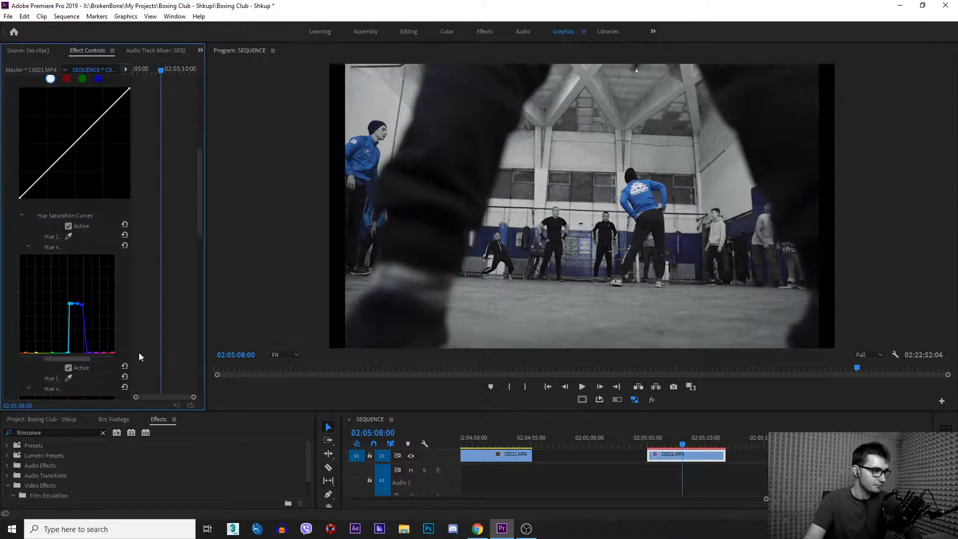
scroll(133, 339, "up", 1)
left_click(124, 175)
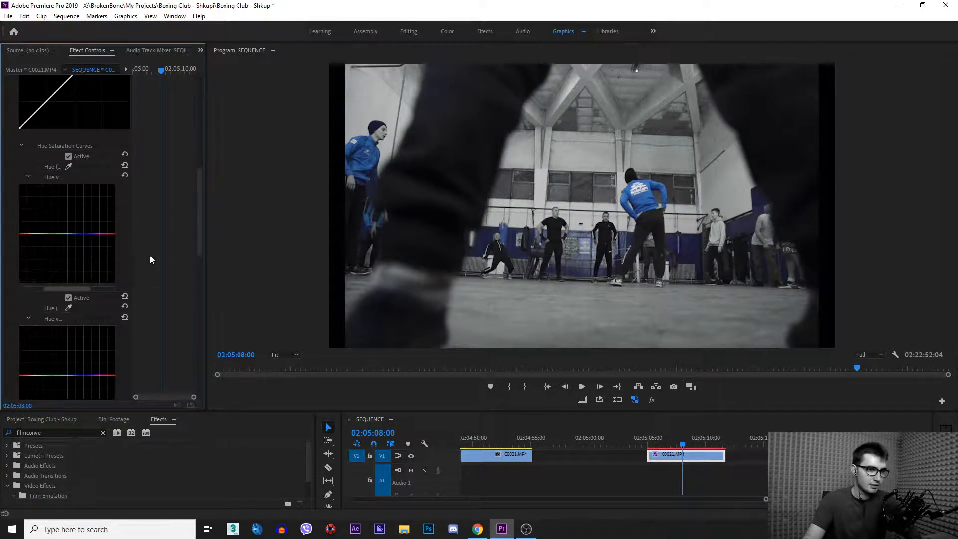
Select the adjustment layer on V2 and set its FilmConvert Curve to 100 %
left_click(696, 459)
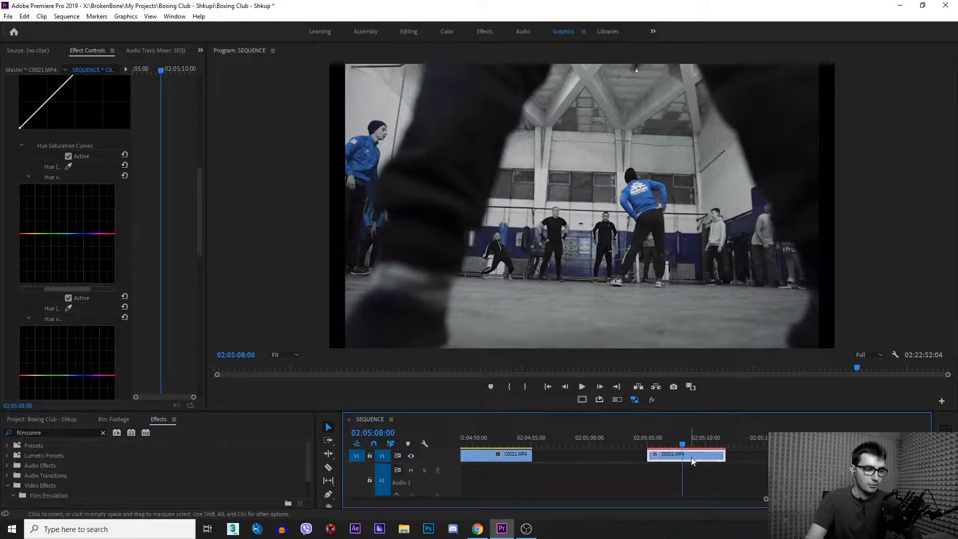
scroll(740, 463, "up", 1)
left_click(669, 458)
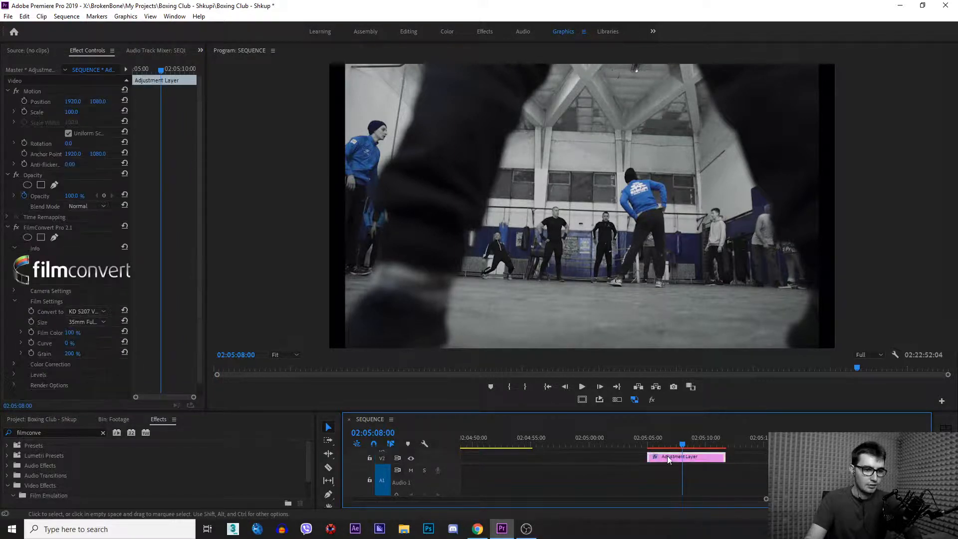
right_click(674, 457)
left_click_drag(69, 343, 120, 343)
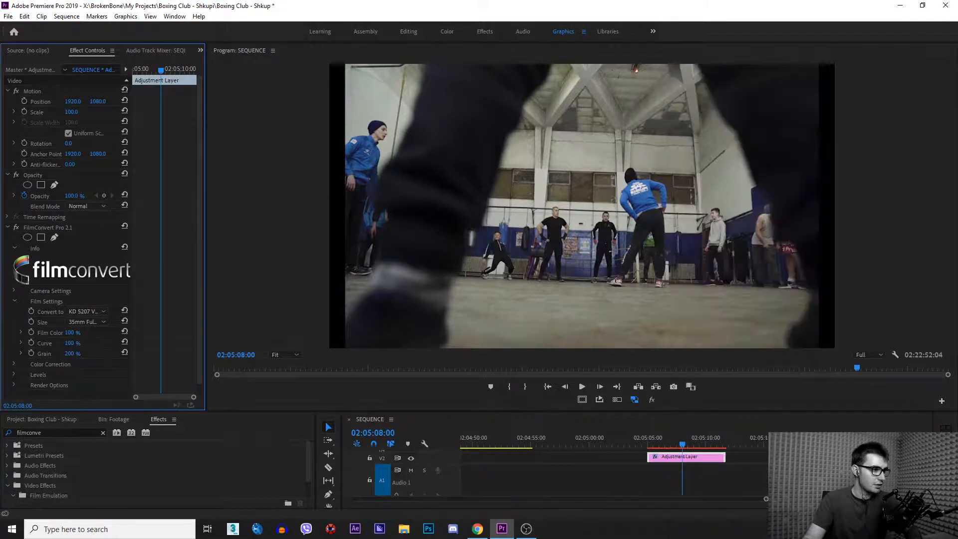
Disable and re-enable the adjustment layer repeatedly to compare the image with and without FilmConvert
right_click(699, 455)
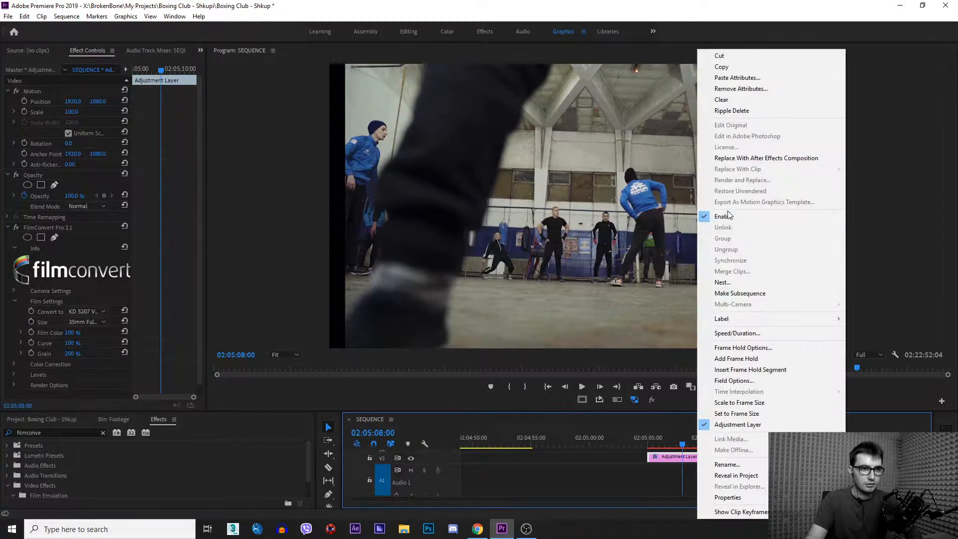
left_click(724, 216)
left_click(859, 231)
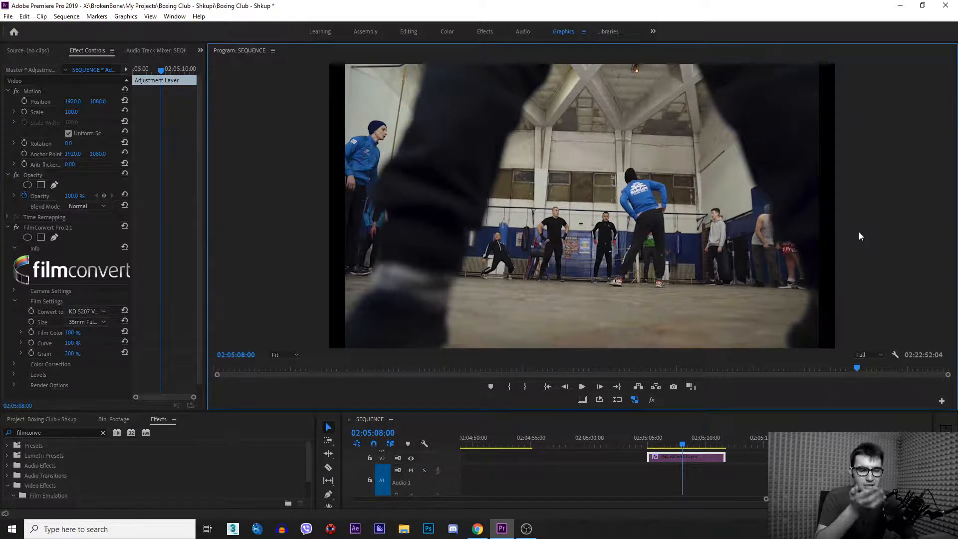
key("shift+e")
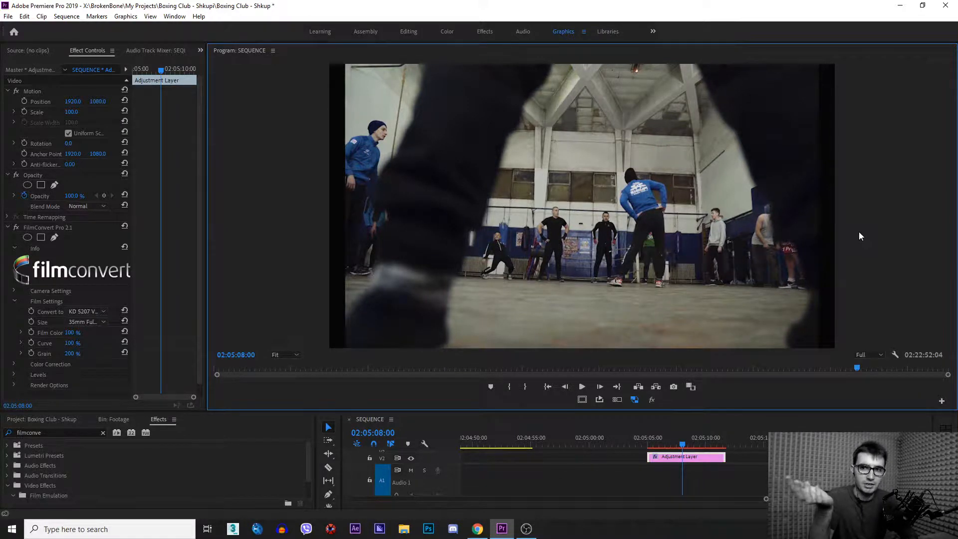
key("shift+e")
key("shift+e")
key("shift+e")
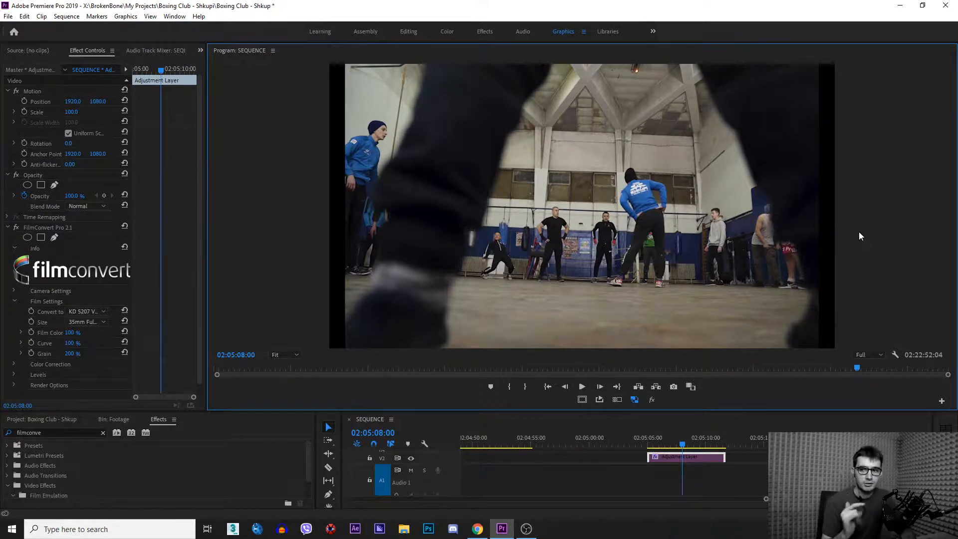
key("ctrl+s")
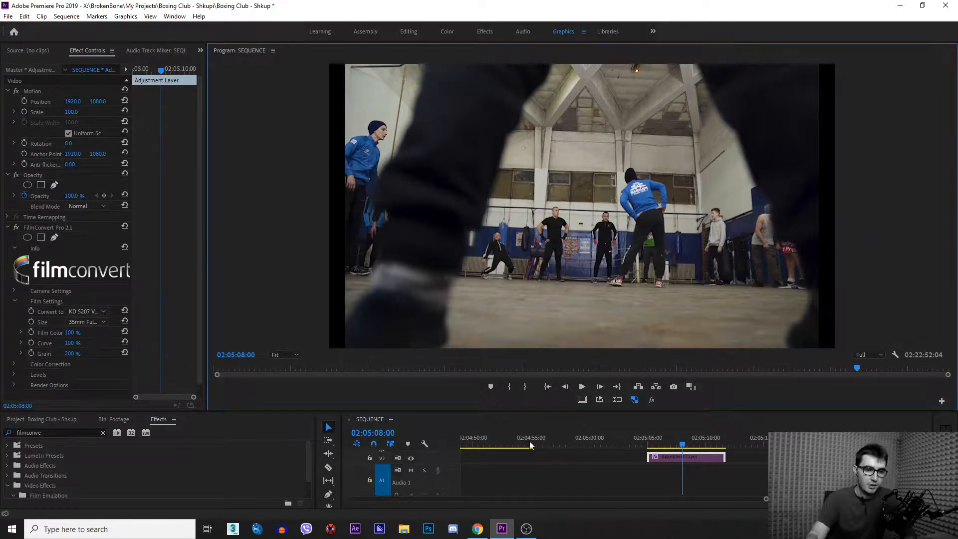
Enable the adjustment layer again and look over FilmConvert's film stock choices without changing the stock
right_click(701, 461)
left_click(724, 215)
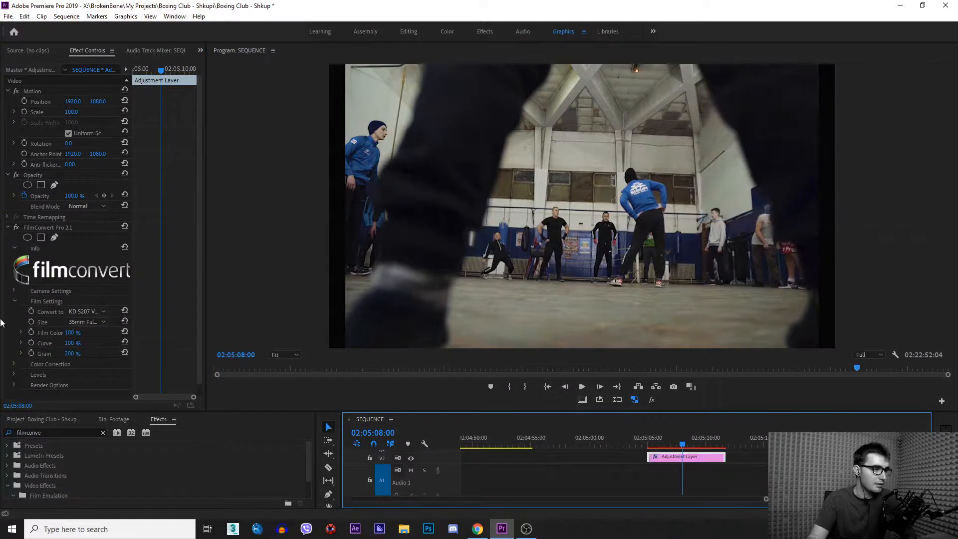
left_click(112, 313)
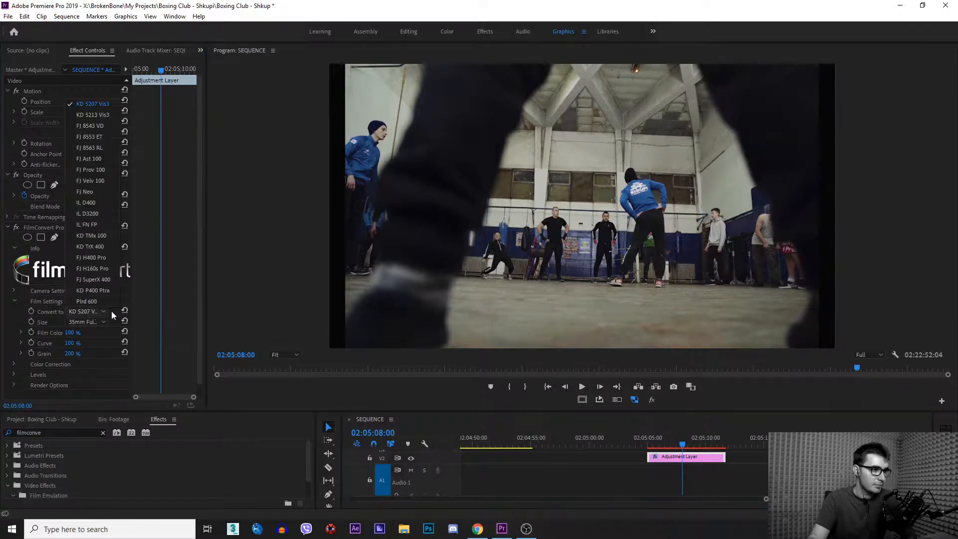
left_click(112, 315)
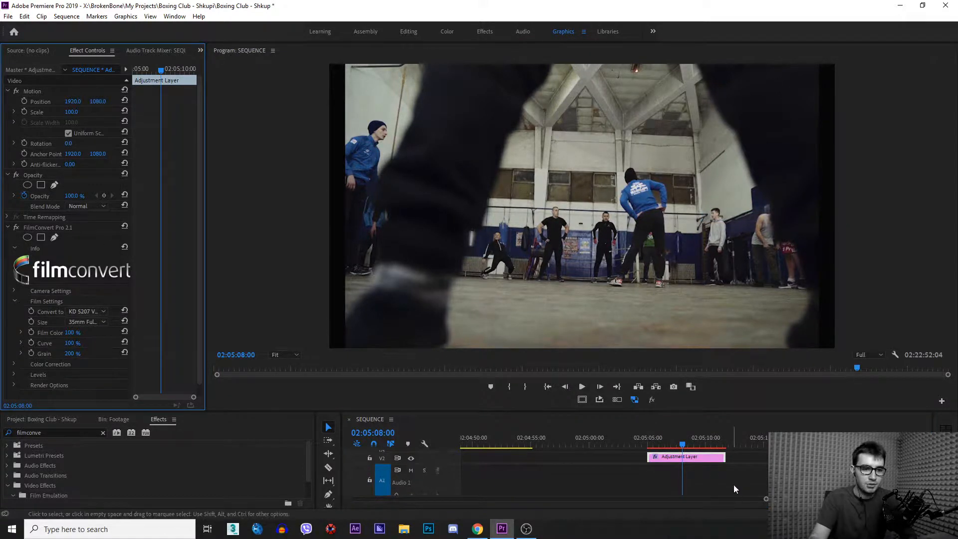
Save the project and show the whole sequence in an enlarged timeline
left_click_drag(666, 412, 666, 333)
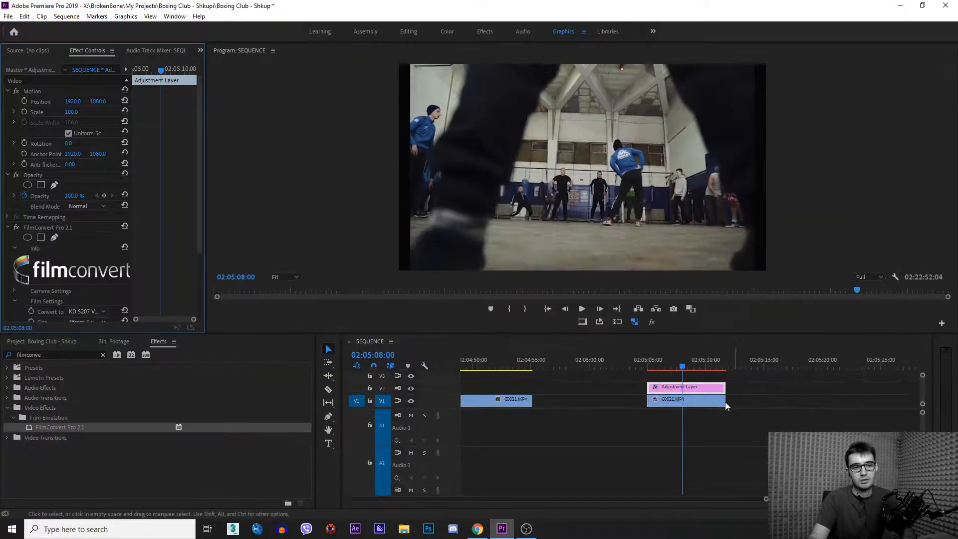
scroll(698, 460, "down", 2)
key("ctrl+s")
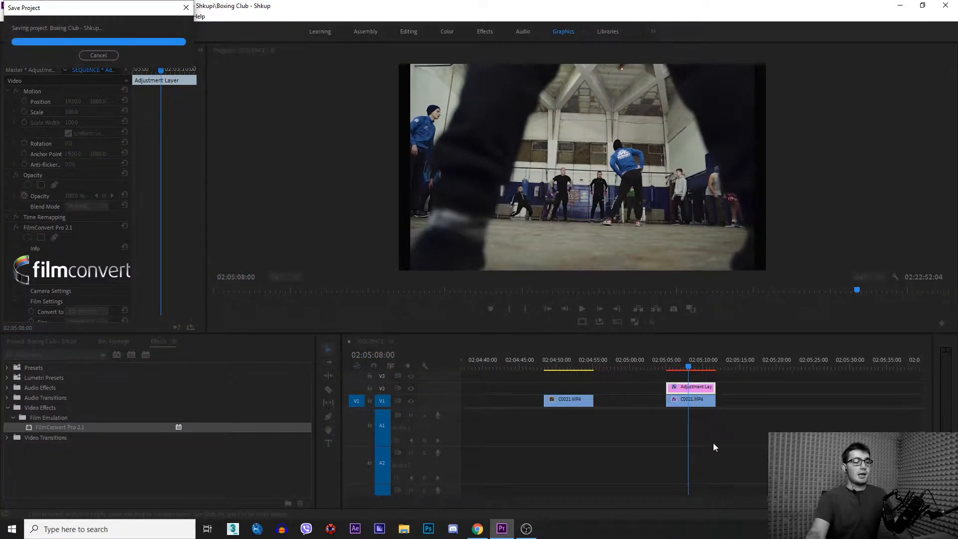
key("backslash")
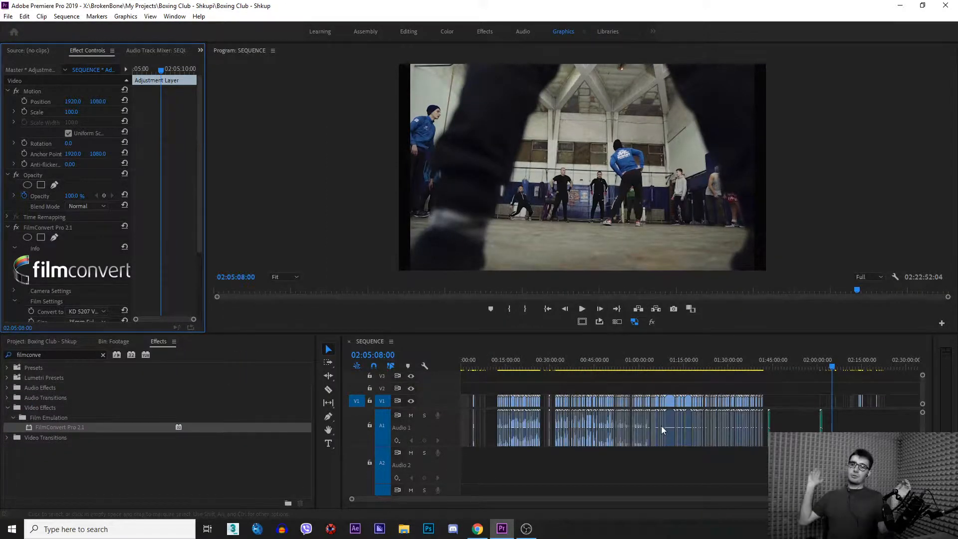